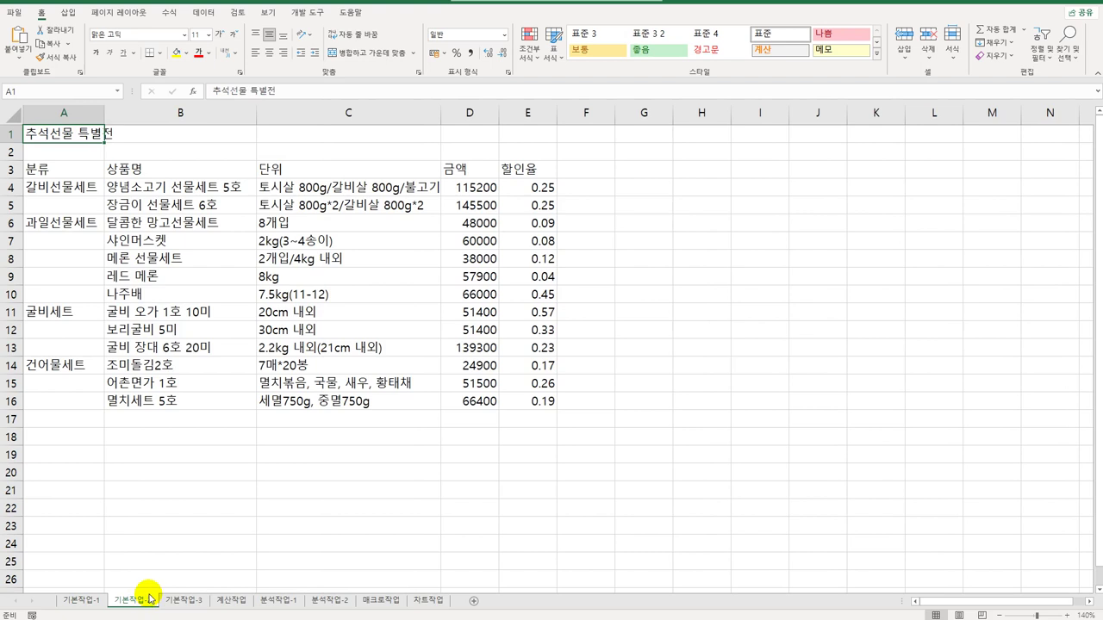
Merge and centre the title across A1:E1 and format it in HY견고딕, size 20, with the standard orange font colour.
left_click_drag(34, 134, 519, 134)
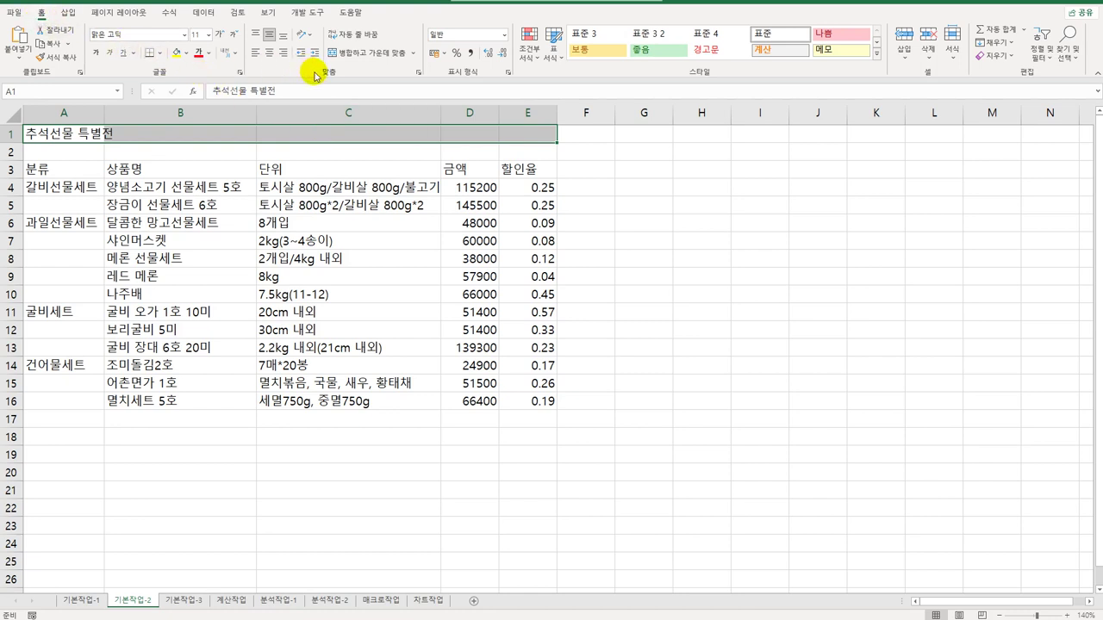
left_click(372, 54)
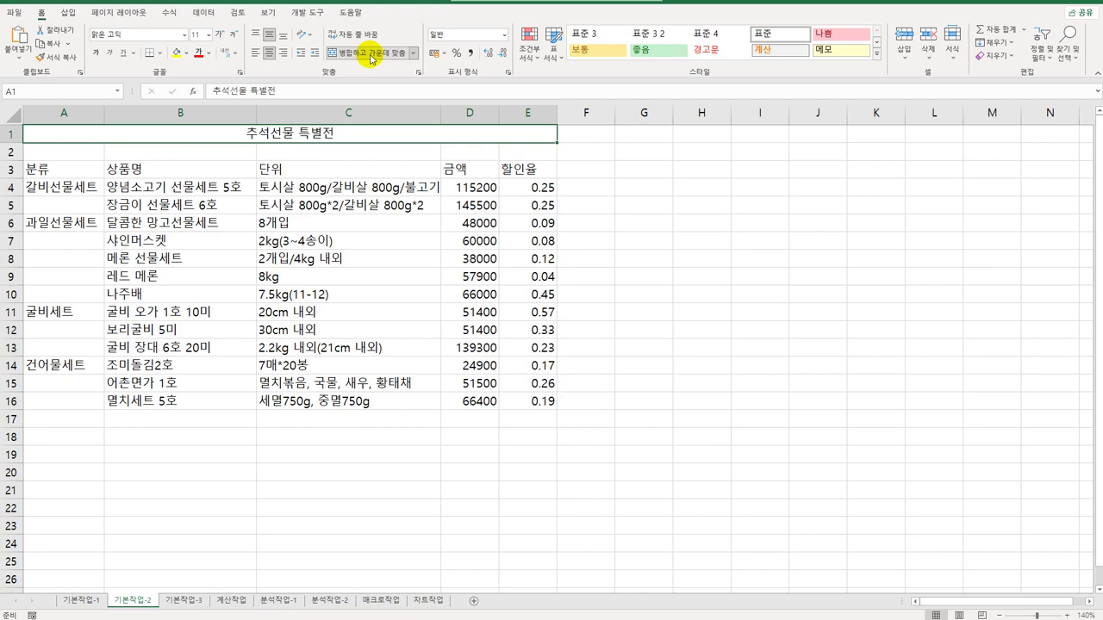
left_click(184, 37)
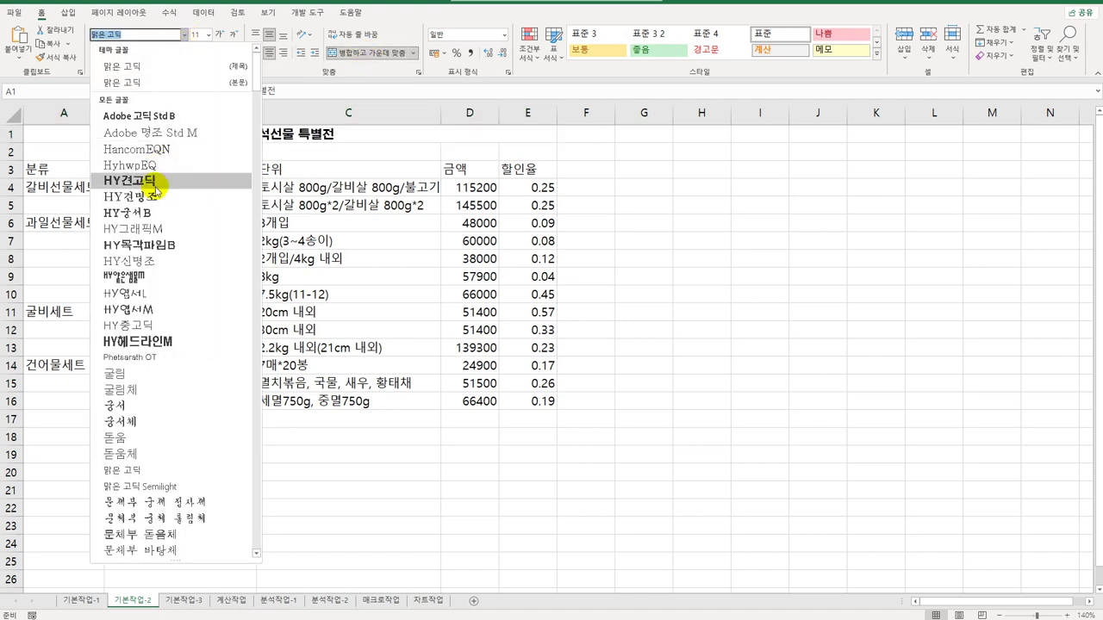
left_click(169, 175)
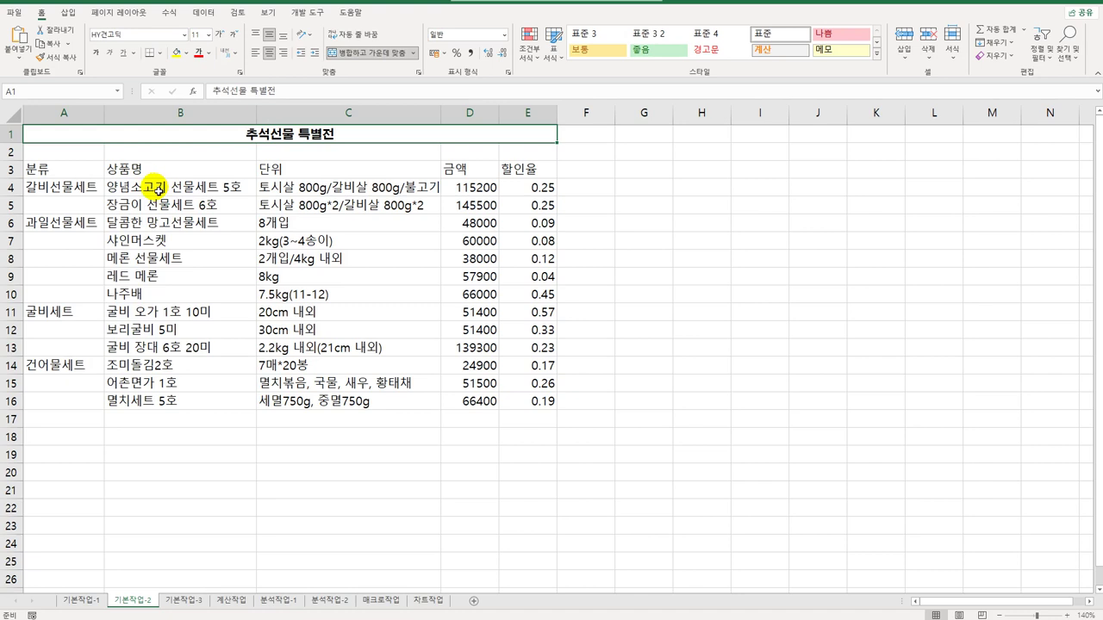
left_click(208, 35)
left_click(208, 170)
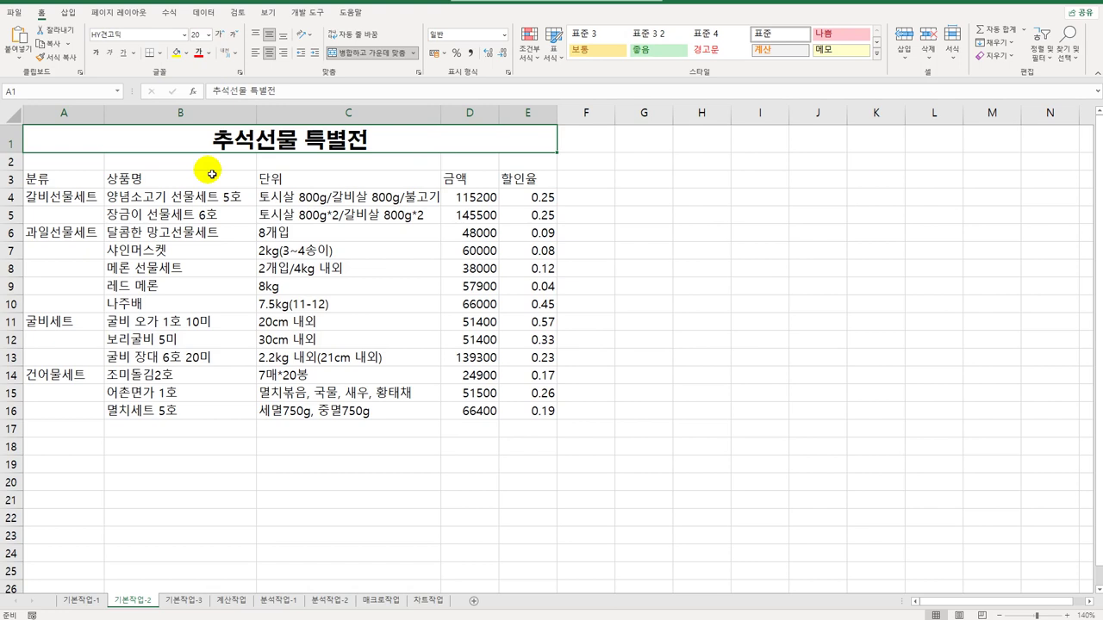
left_click(209, 53)
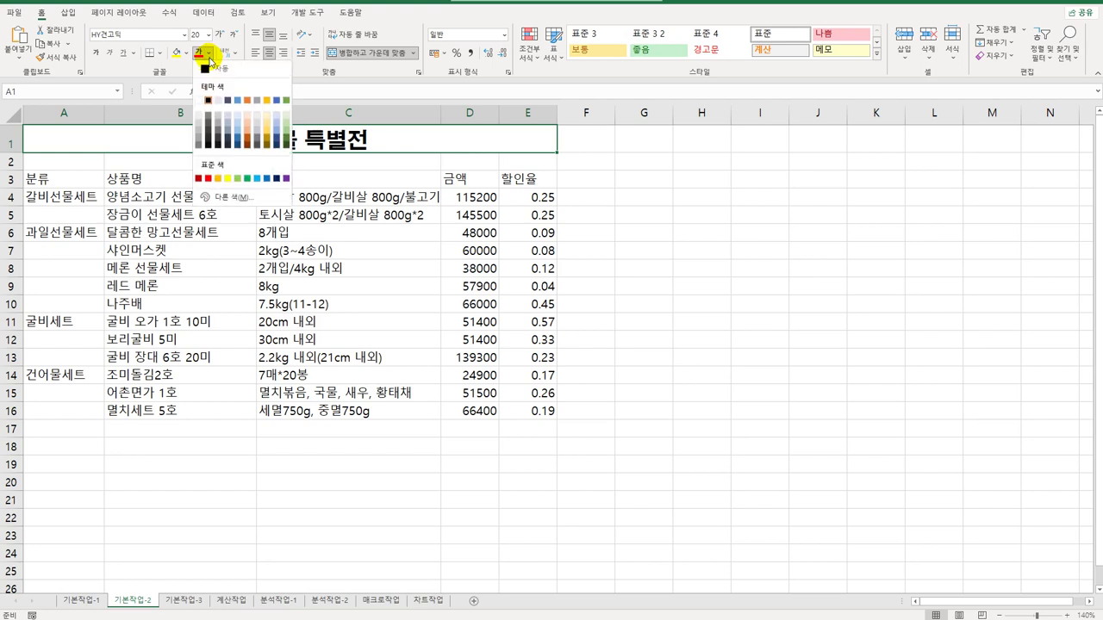
left_click(218, 178)
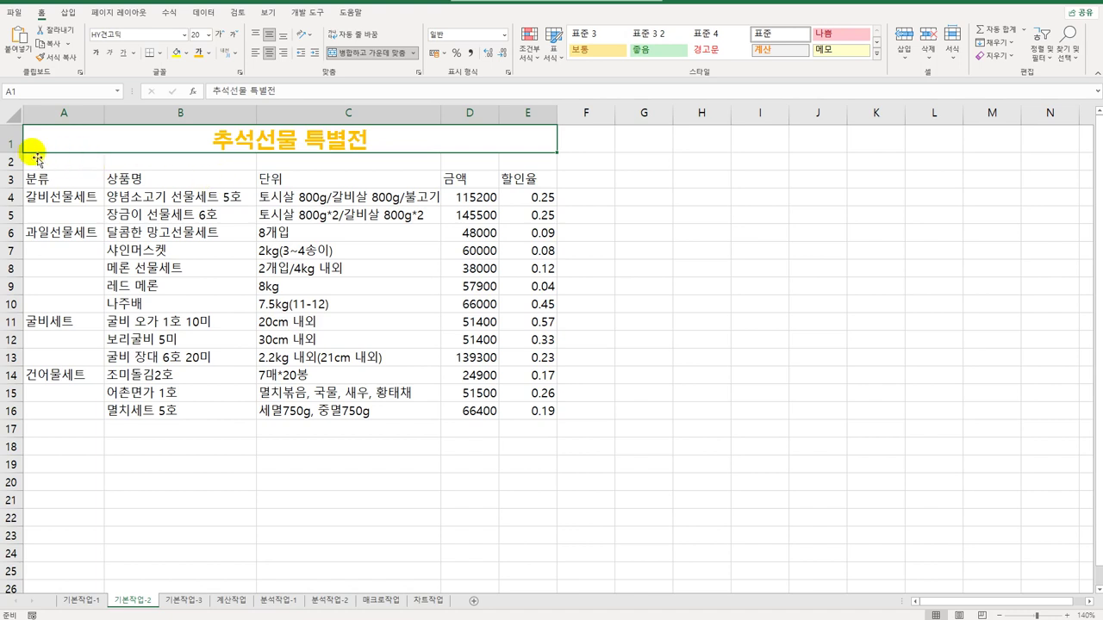
Set the height of row 1 to 30.
left_click(17, 140)
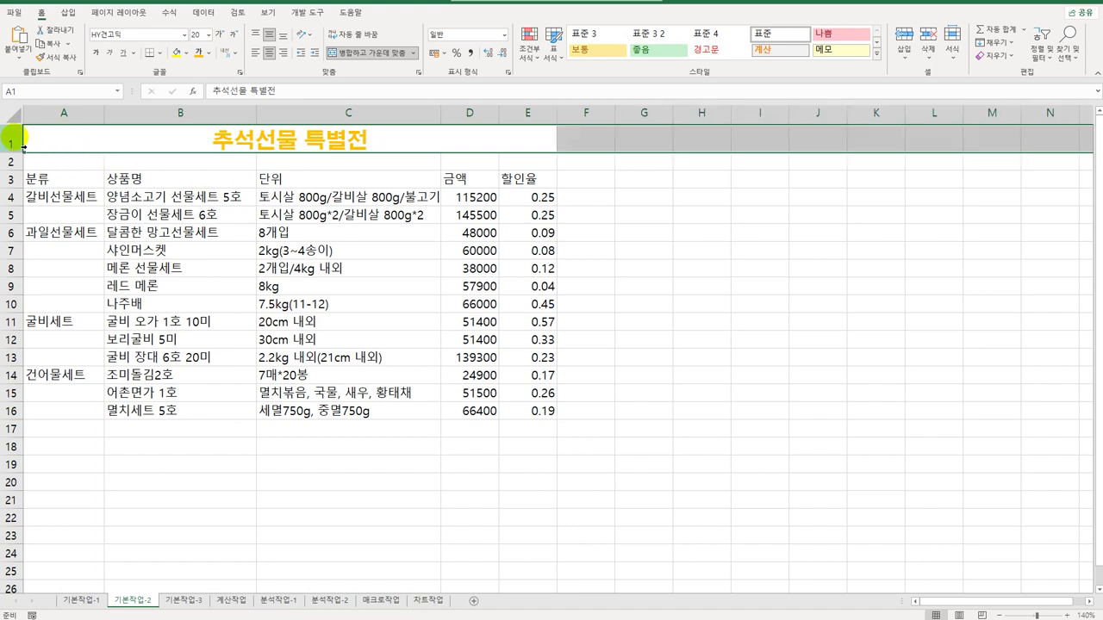
right_click(15, 140)
left_click(67, 284)
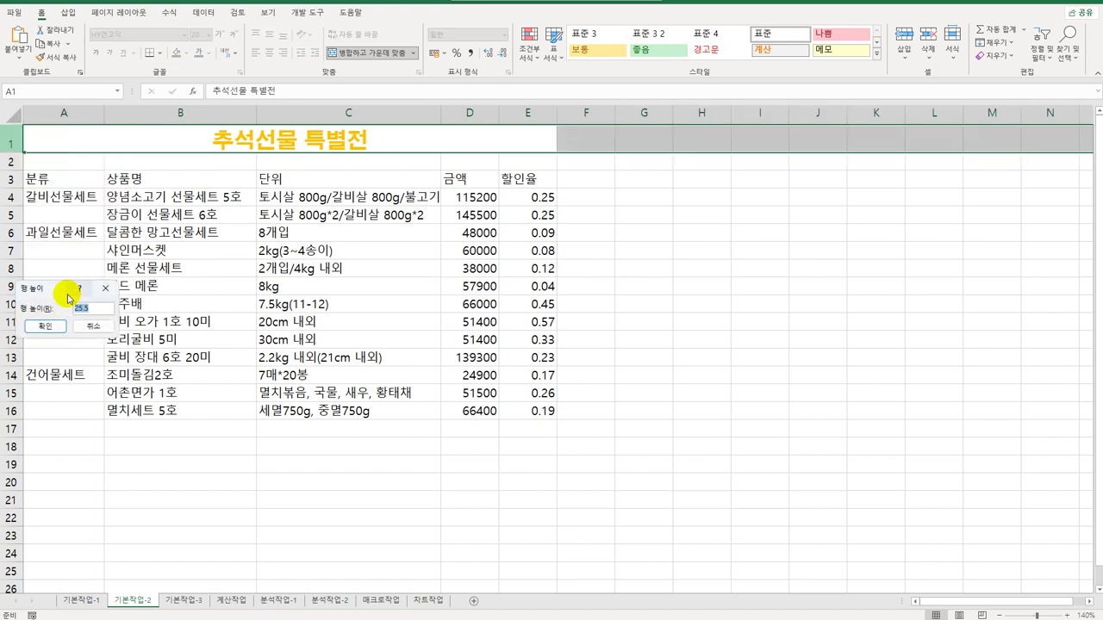
type("30")
key("Return")
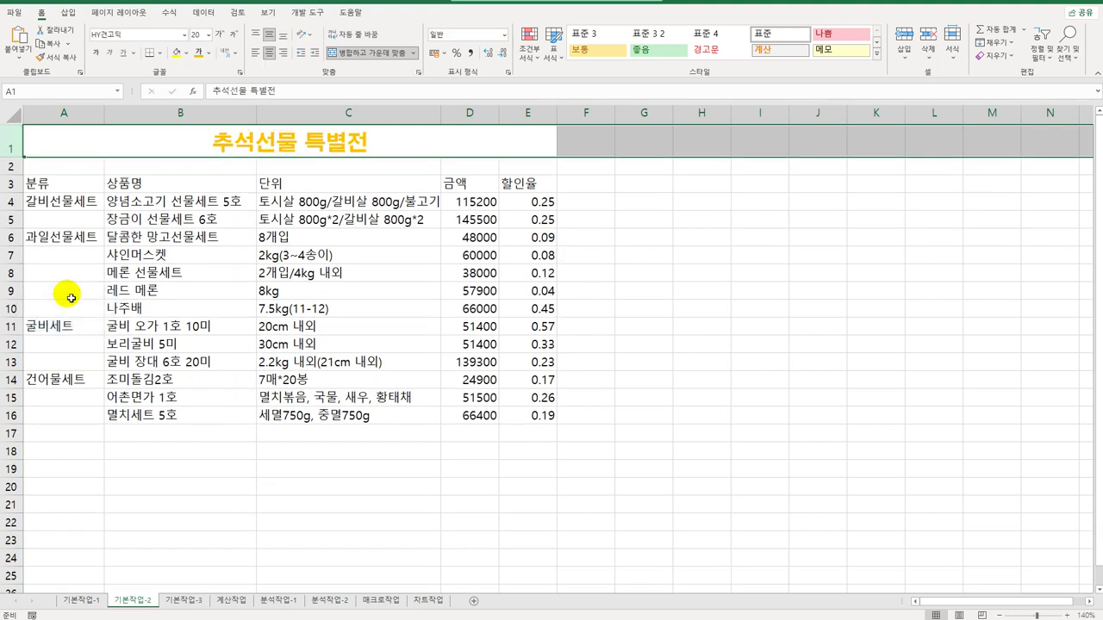
Insert a ♥ special character directly before and after the title text in A1.
left_click(168, 144)
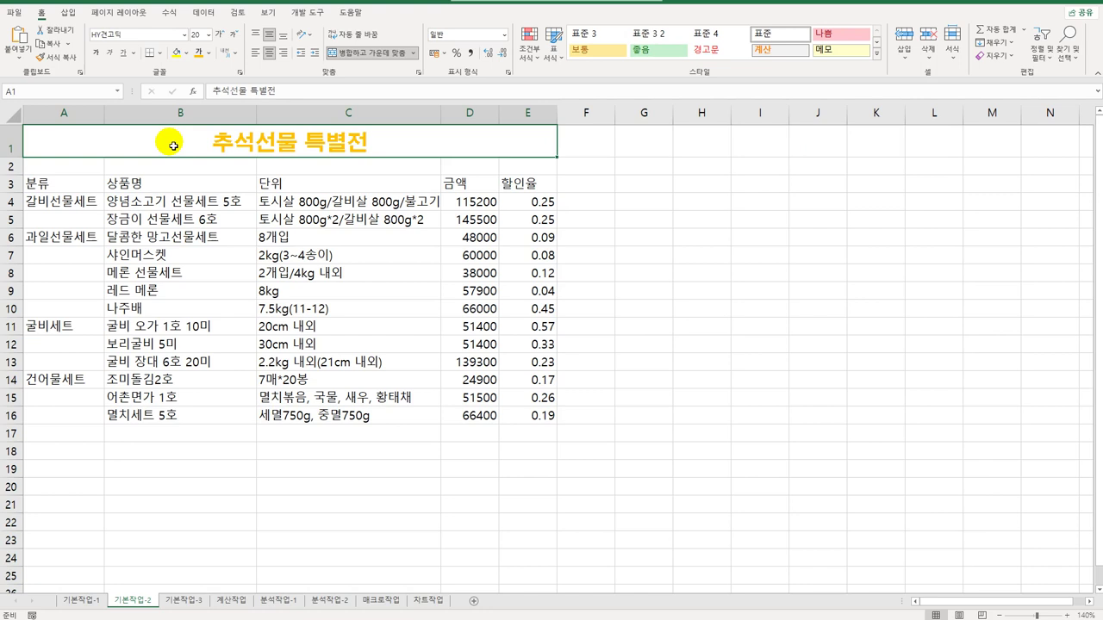
double_click(219, 148)
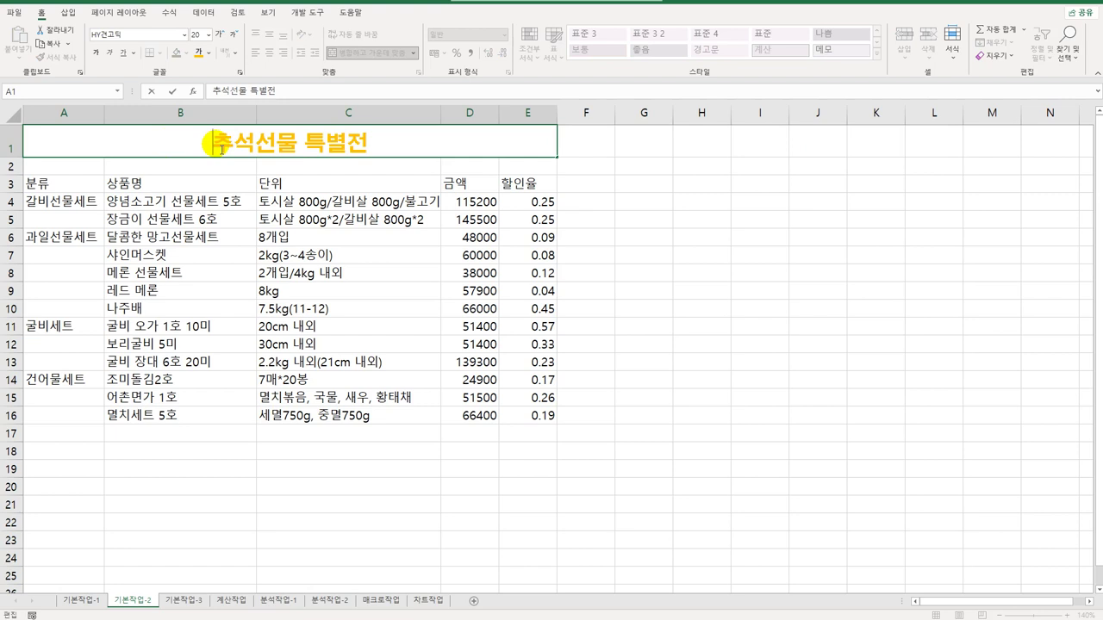
type("ㅁ")
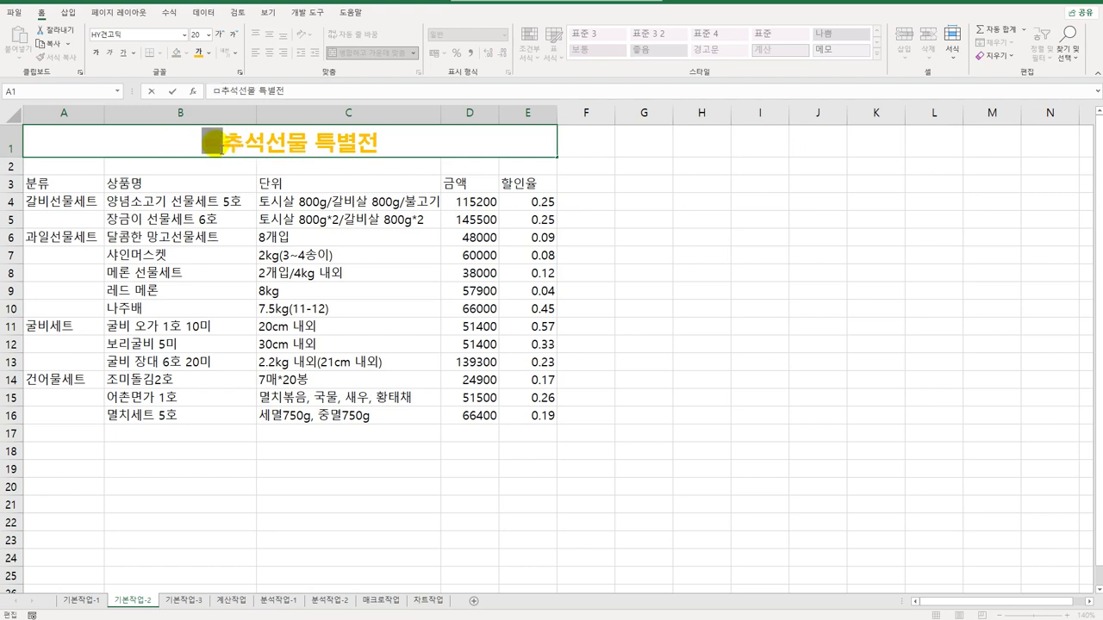
key("Hangul_Hanja")
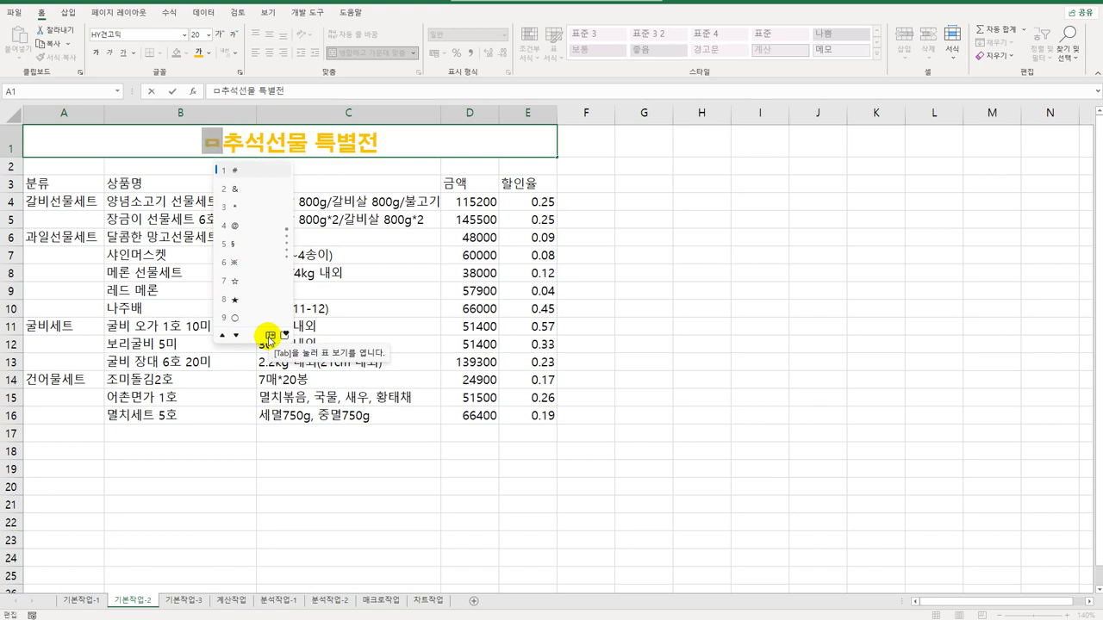
left_click(270, 338)
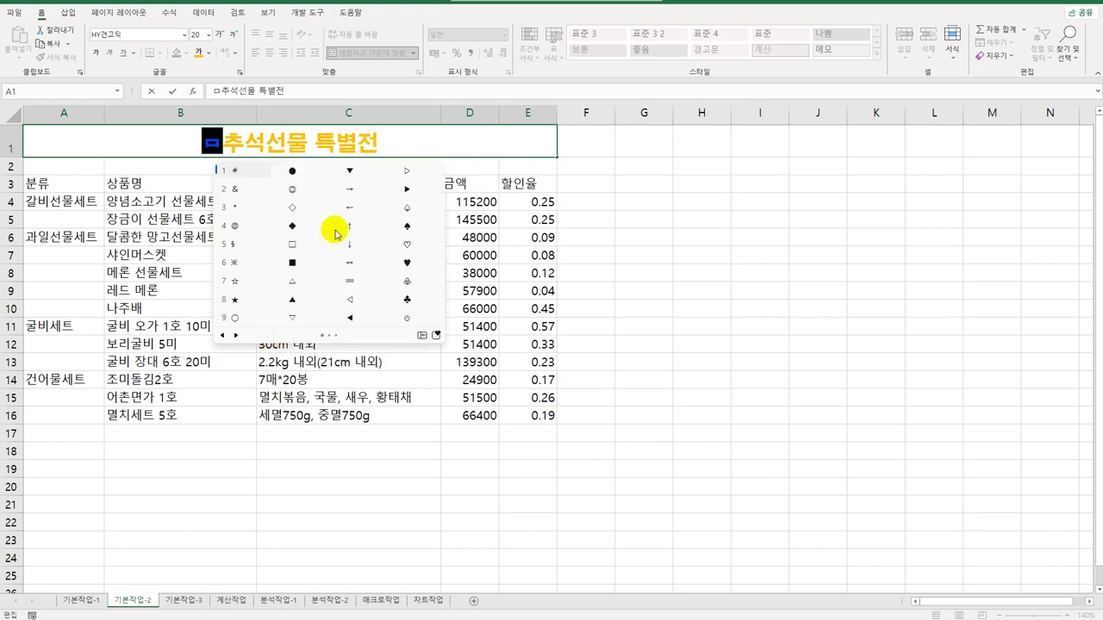
left_click(406, 263)
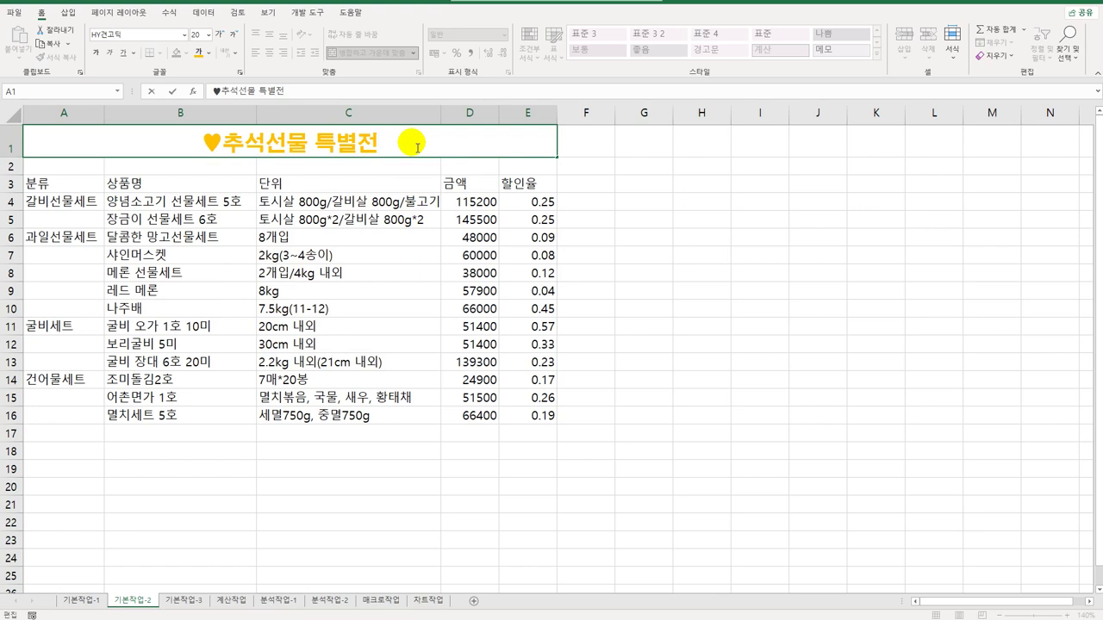
type("ㅁ")
key("Hangul_Hanja")
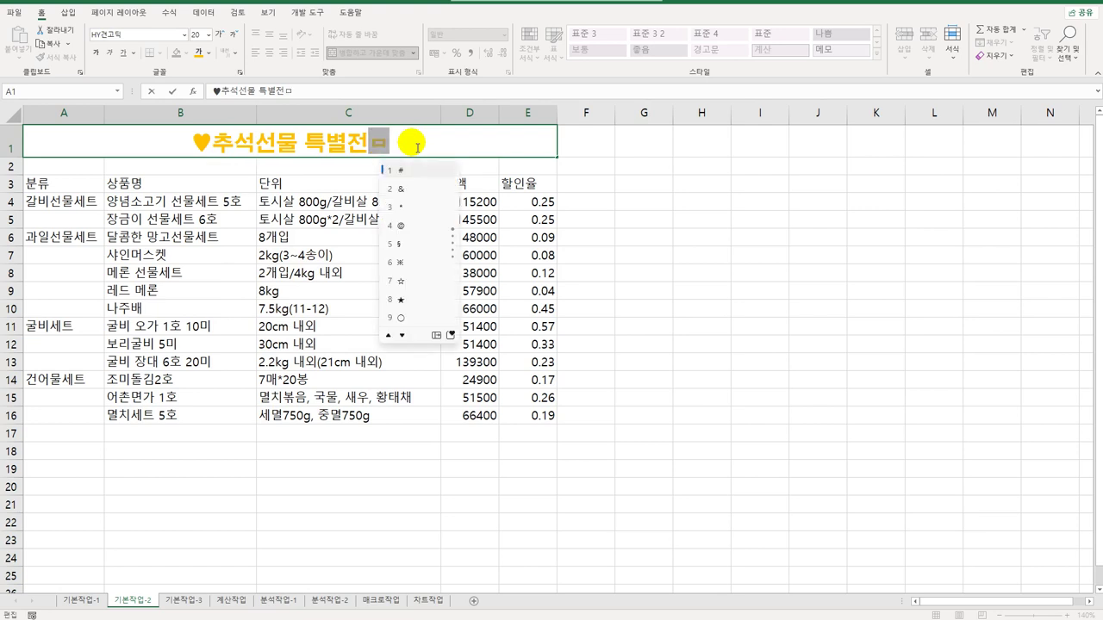
left_click(436, 337)
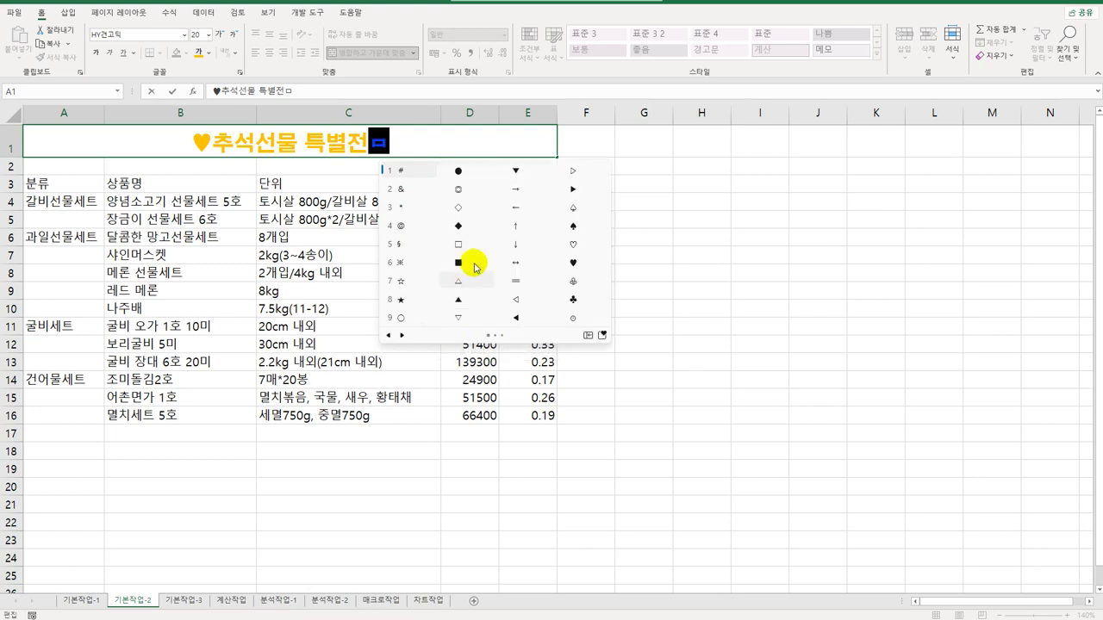
left_click(573, 262)
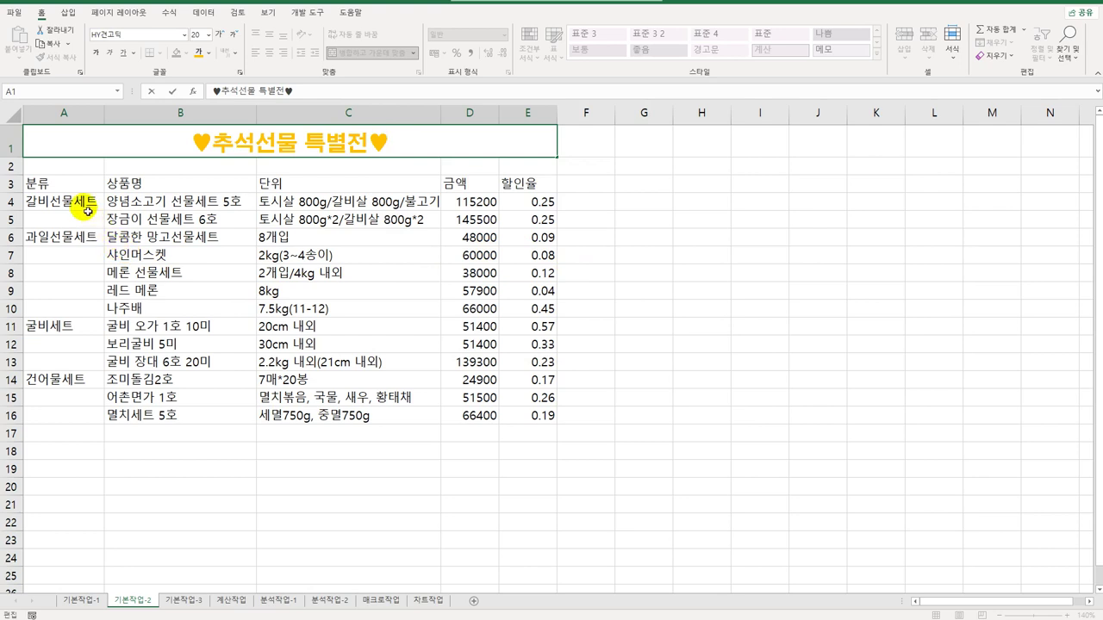
Merge and centre the category ranges A4:A5, A6:A10, A11:A13 and A14:A16, each as its own block.
mouse_move(87, 211)
left_mouse_down()
mouse_move(74, 306)
mouse_move(54, 322)
mouse_move(67, 415)
left_mouse_up()
left_click(81, 243, "ctrl")
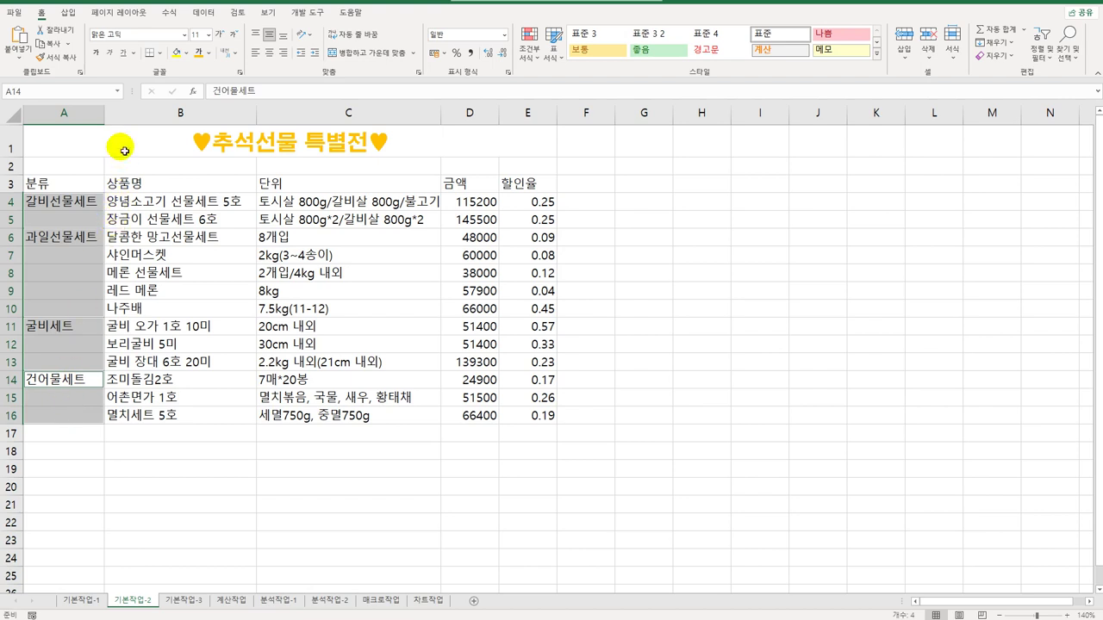
left_click(350, 54)
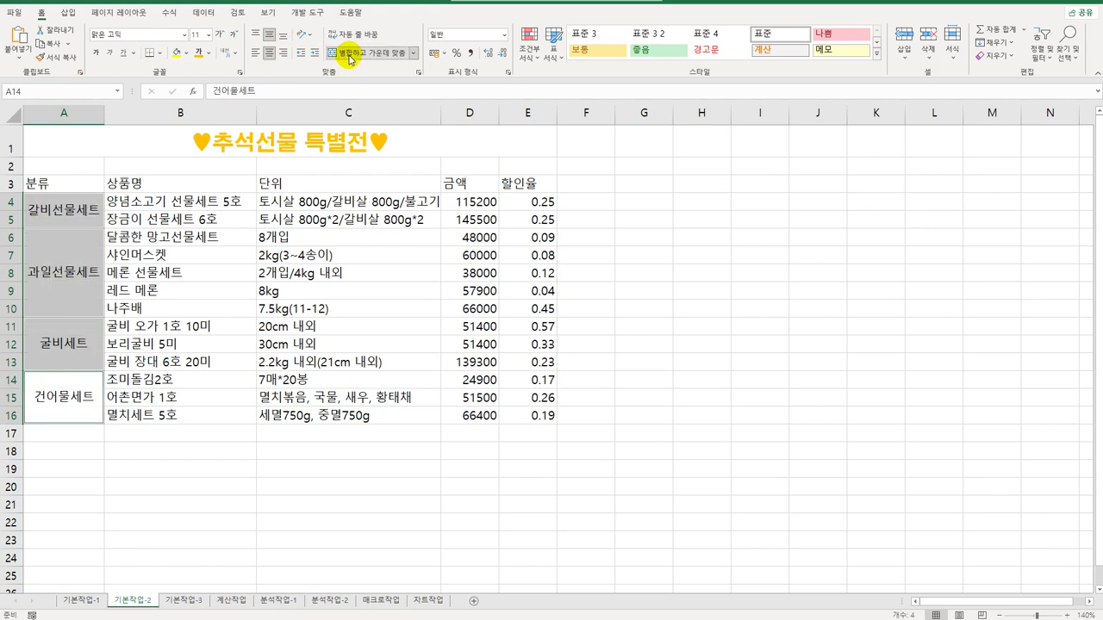
Centre the header cells A3:E3 horizontally and apply the 강조색4 cell style to them.
left_click_drag(95, 182, 514, 190)
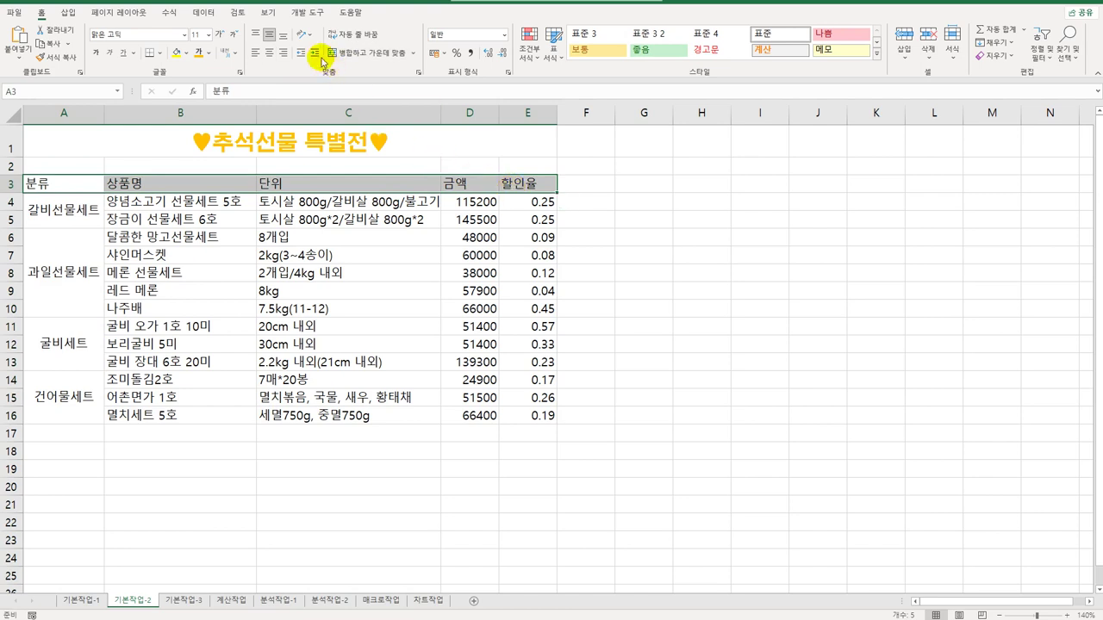
left_click(270, 53)
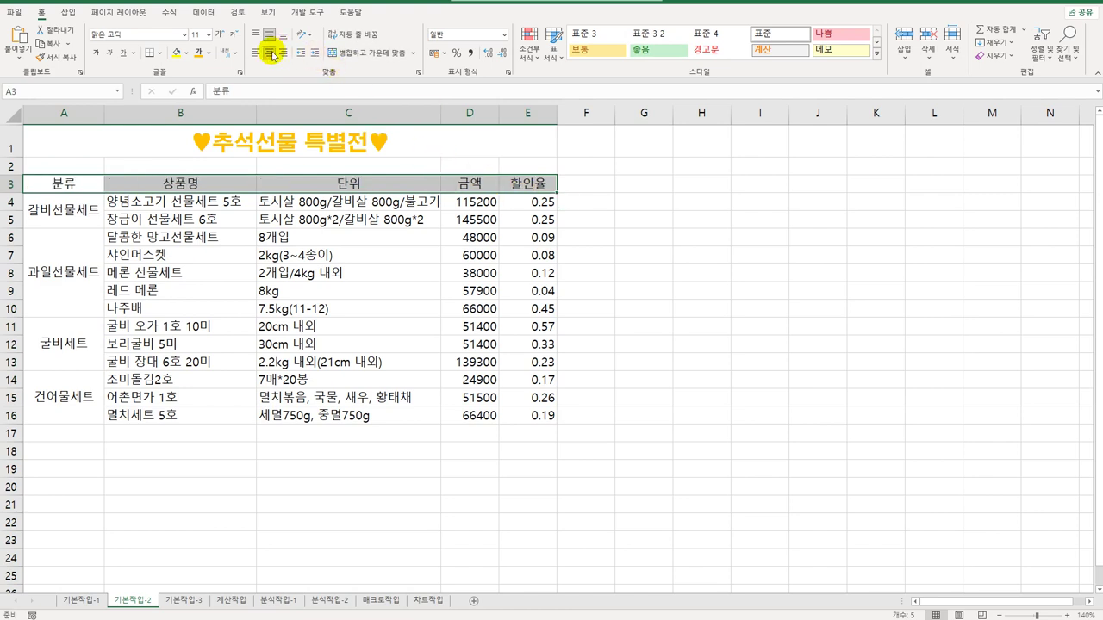
left_click(876, 53)
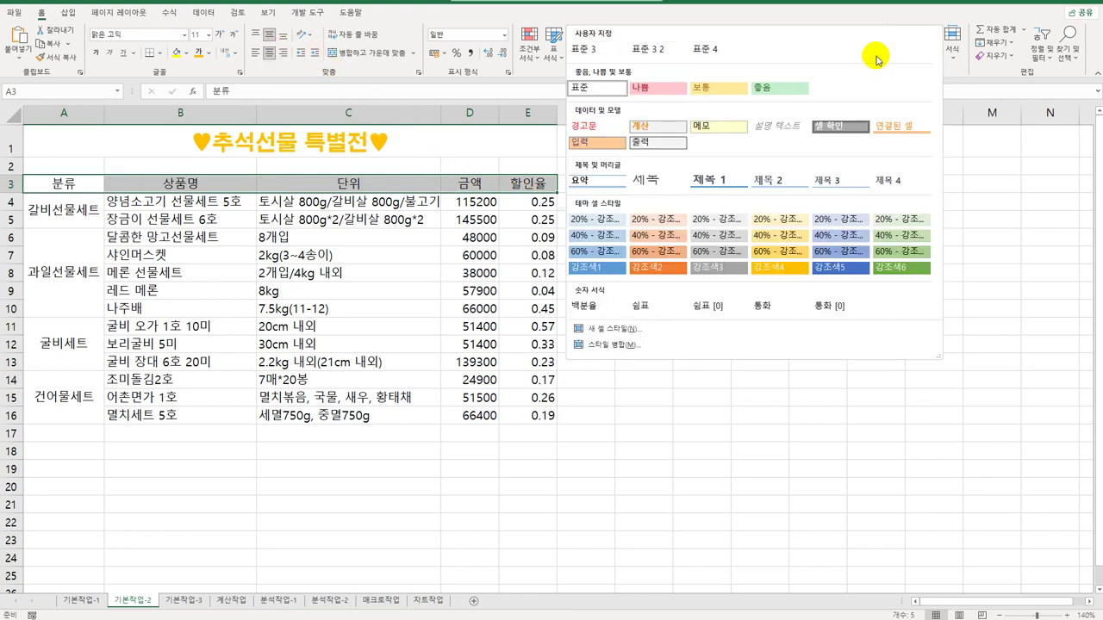
left_click(782, 274)
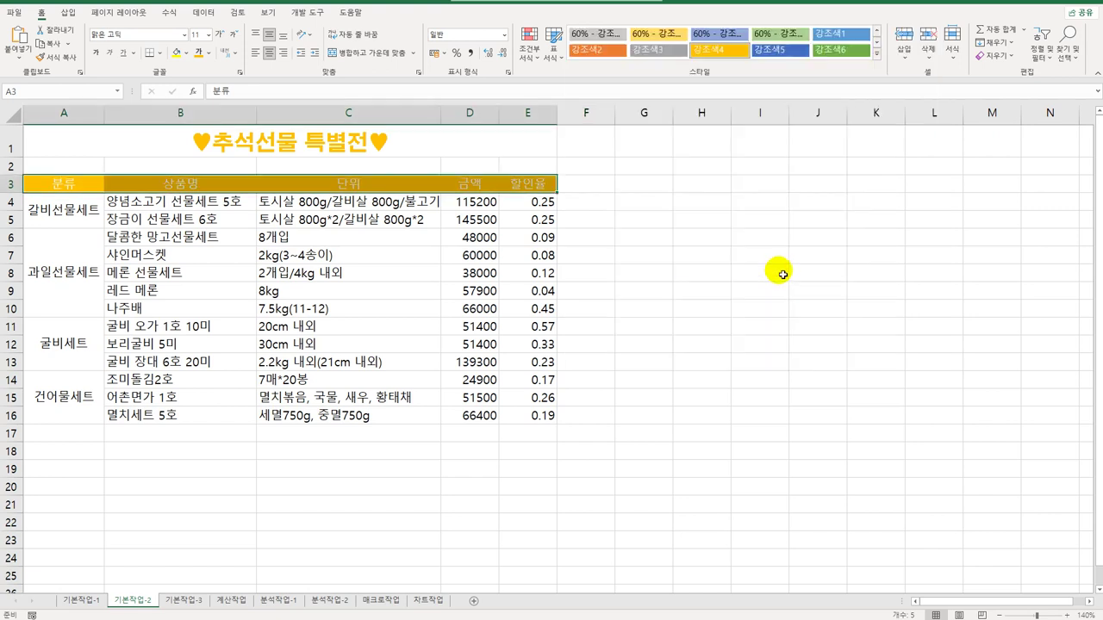
Apply the custom number format #,##0원 to the prices in D4:D16.
left_click(497, 208)
left_click_drag(497, 209, 465, 420)
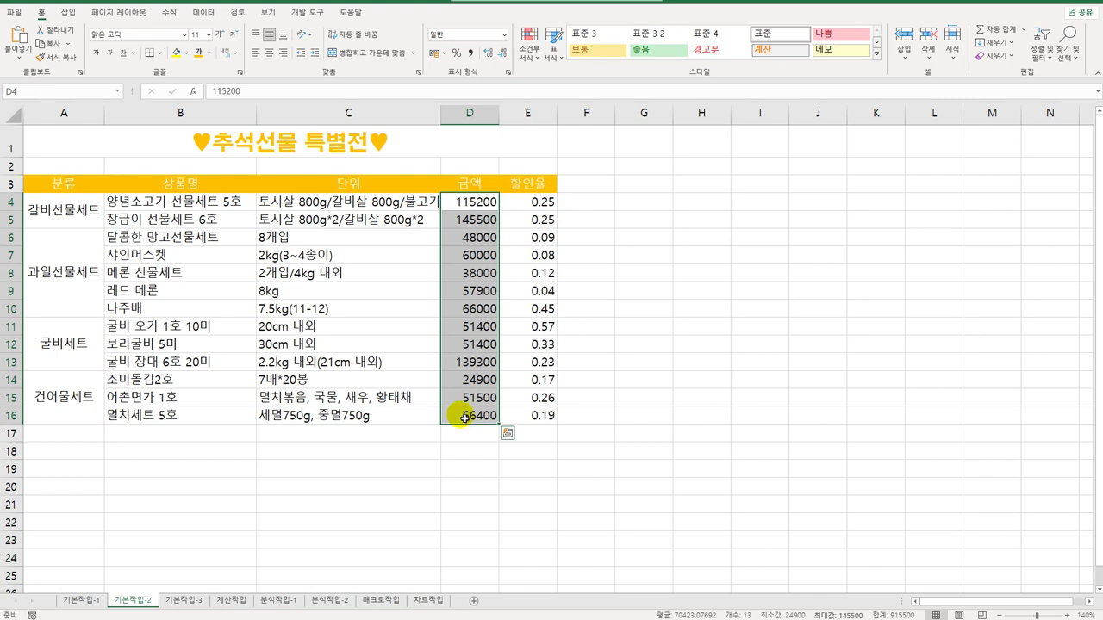
right_click(465, 202)
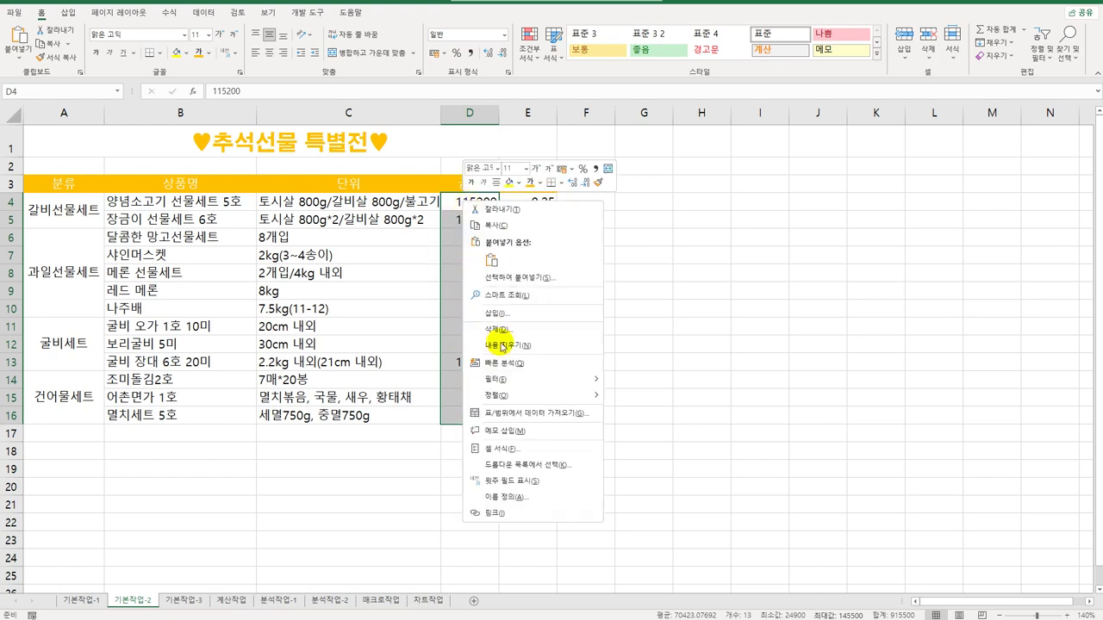
left_click(499, 449)
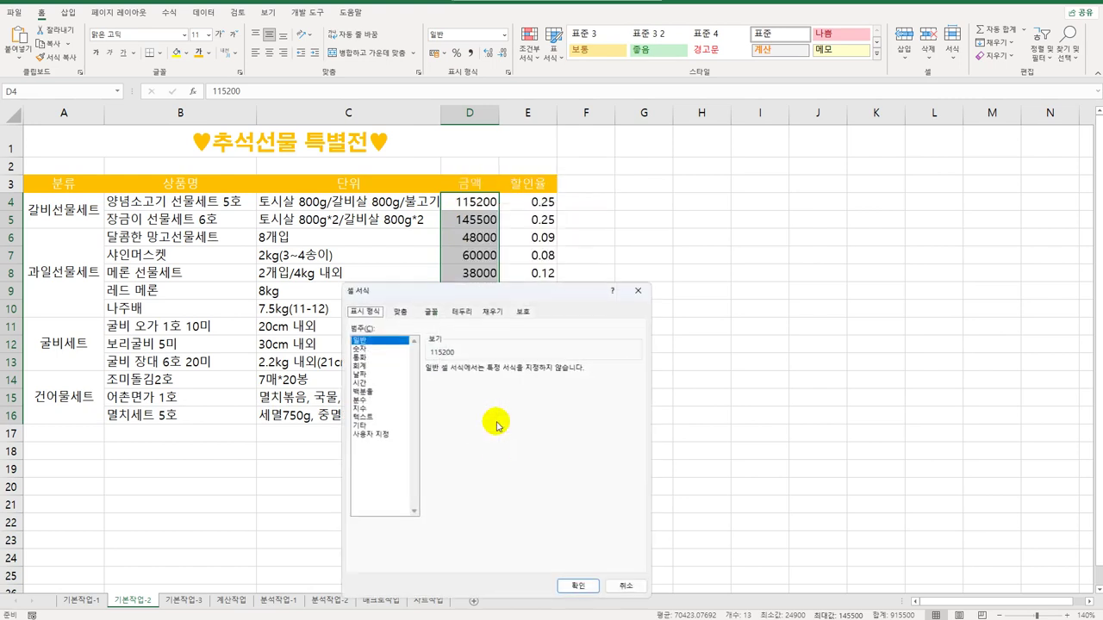
left_click_drag(512, 226, 766, 151)
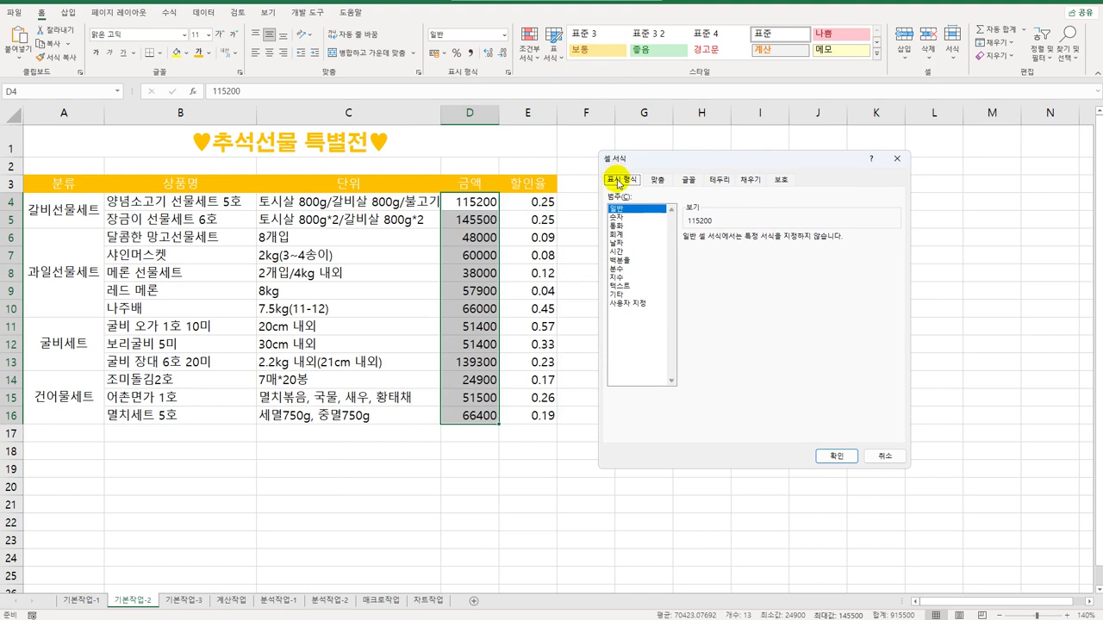
left_click(635, 304)
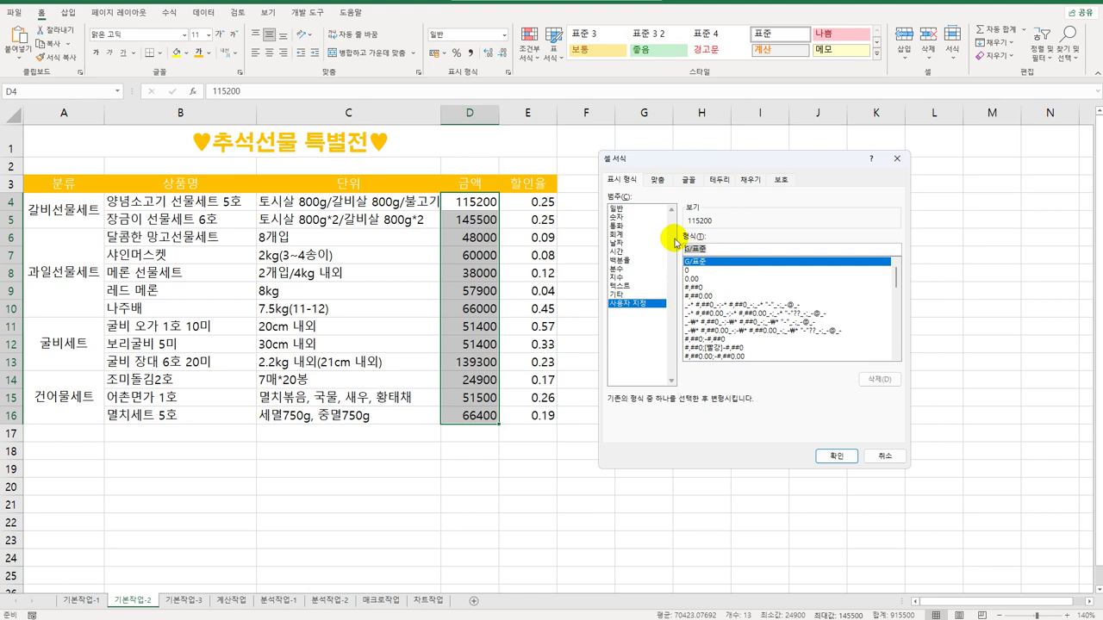
type("#")
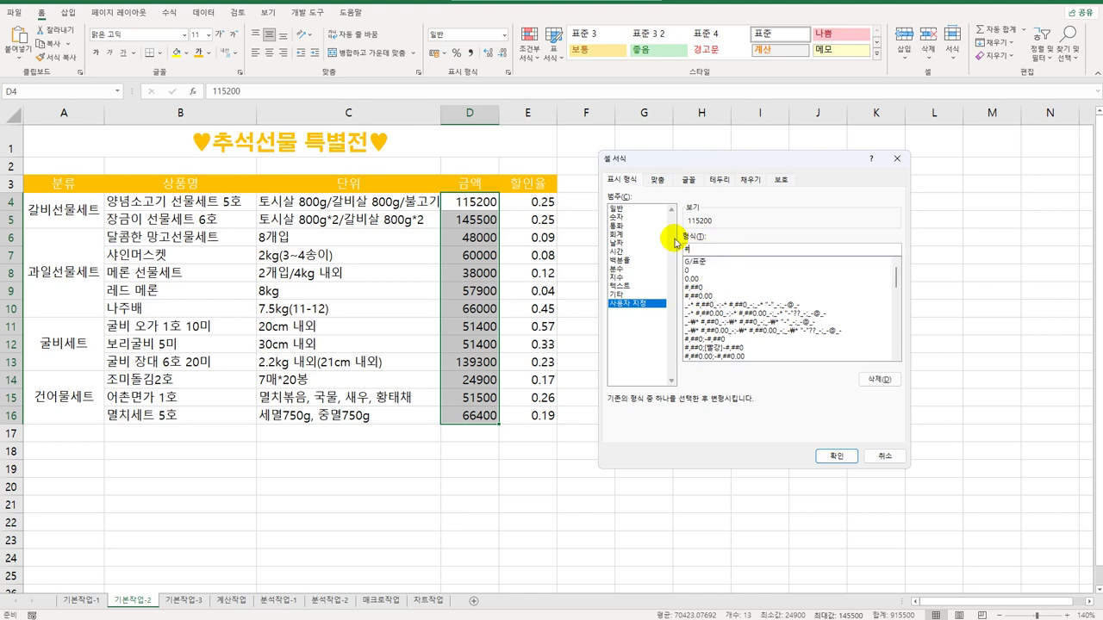
type(",##0원")
key("Return")
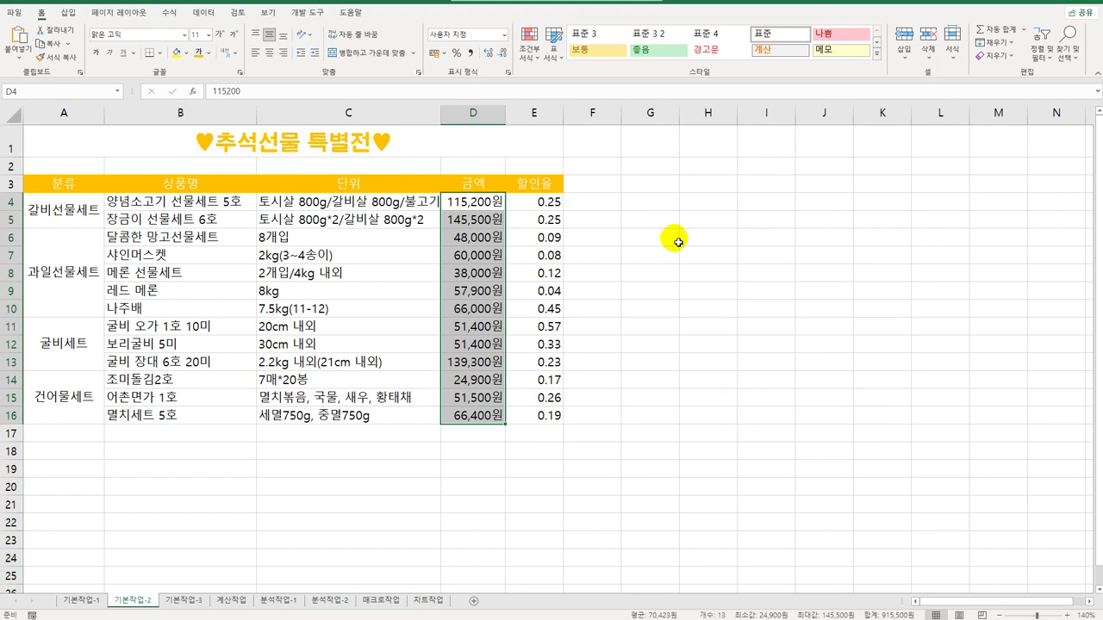
Define the name 상품명 for the range B4:B16 and open the Name Manager to check it.
left_click_drag(204, 201, 160, 415)
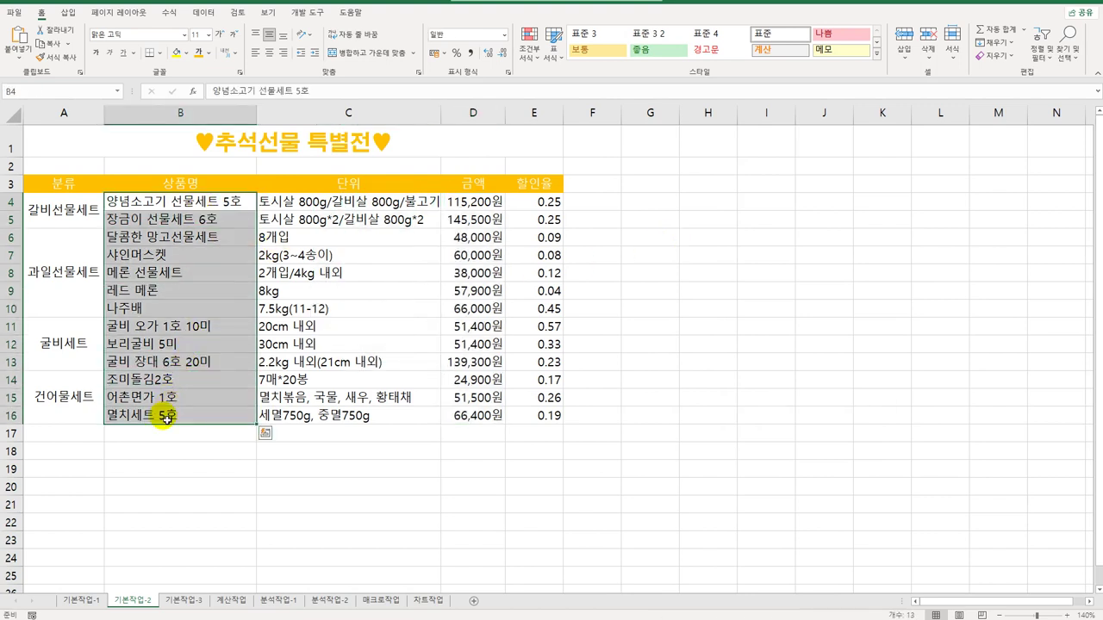
left_click(52, 96)
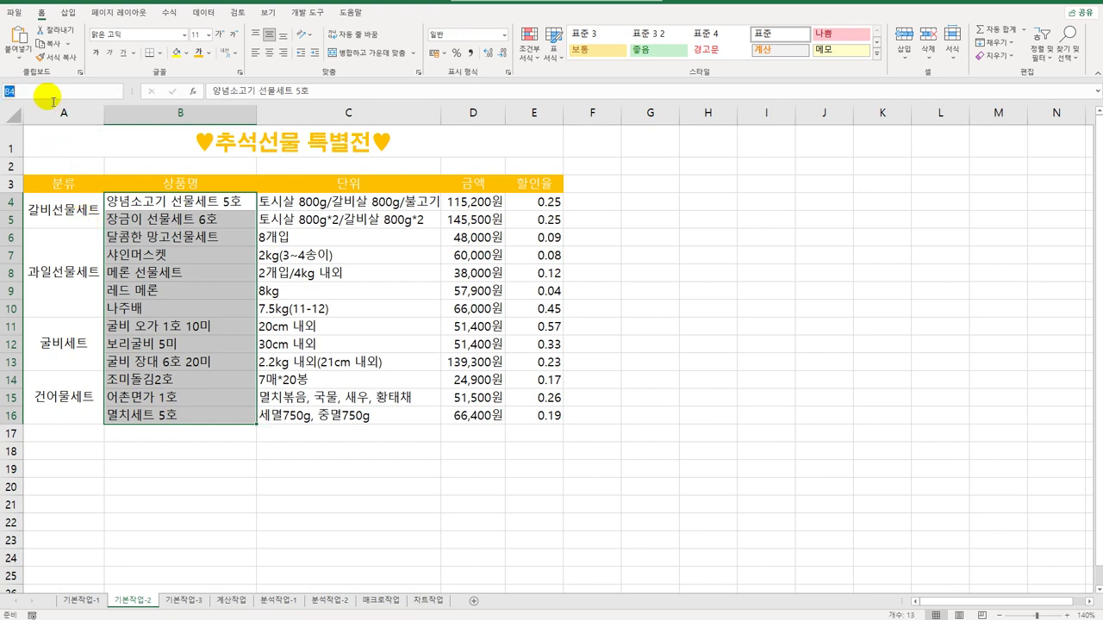
type("가")
key("BackSpace")
type("상품명")
key("Return")
left_click(169, 12)
left_click(332, 48)
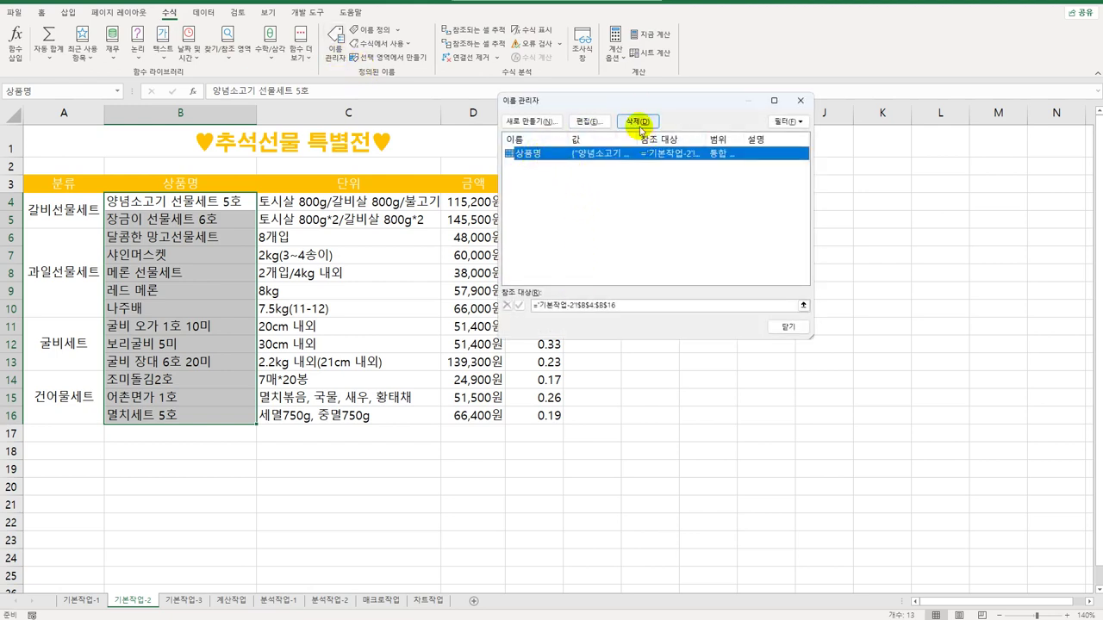
Close the Name Manager and apply the percent style to the discount rates in E4:E16.
left_click(781, 332)
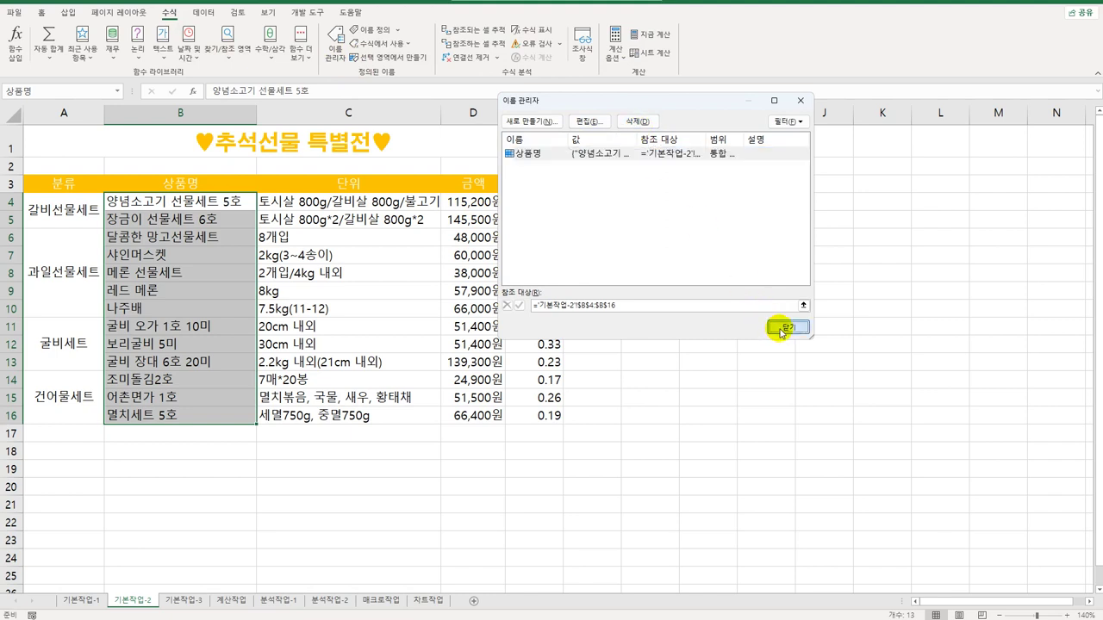
left_click(726, 401)
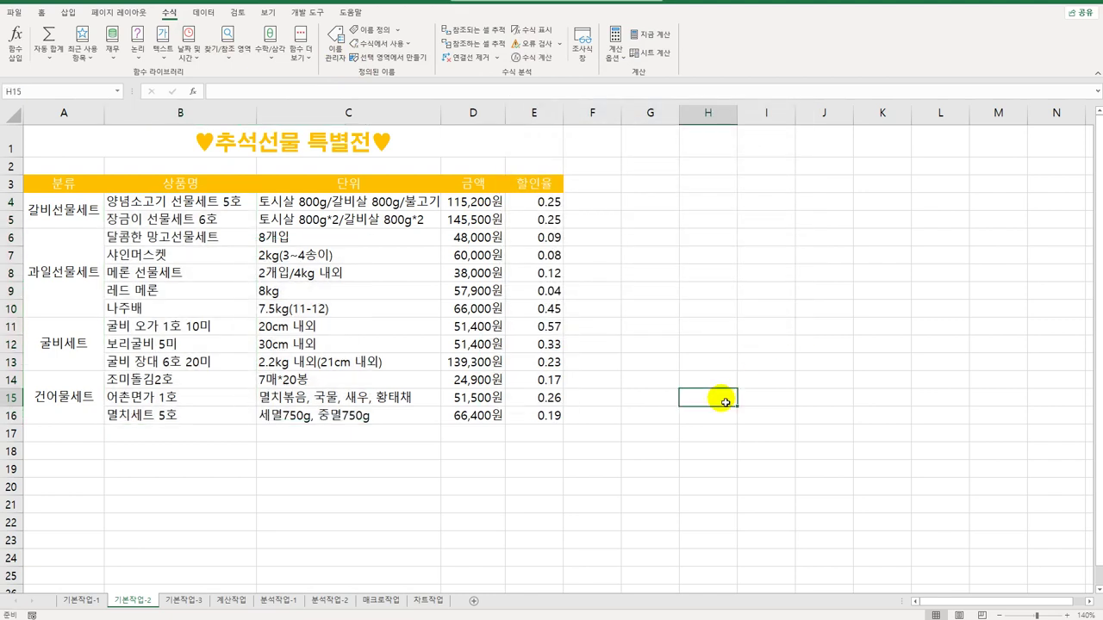
left_click_drag(542, 204, 528, 421)
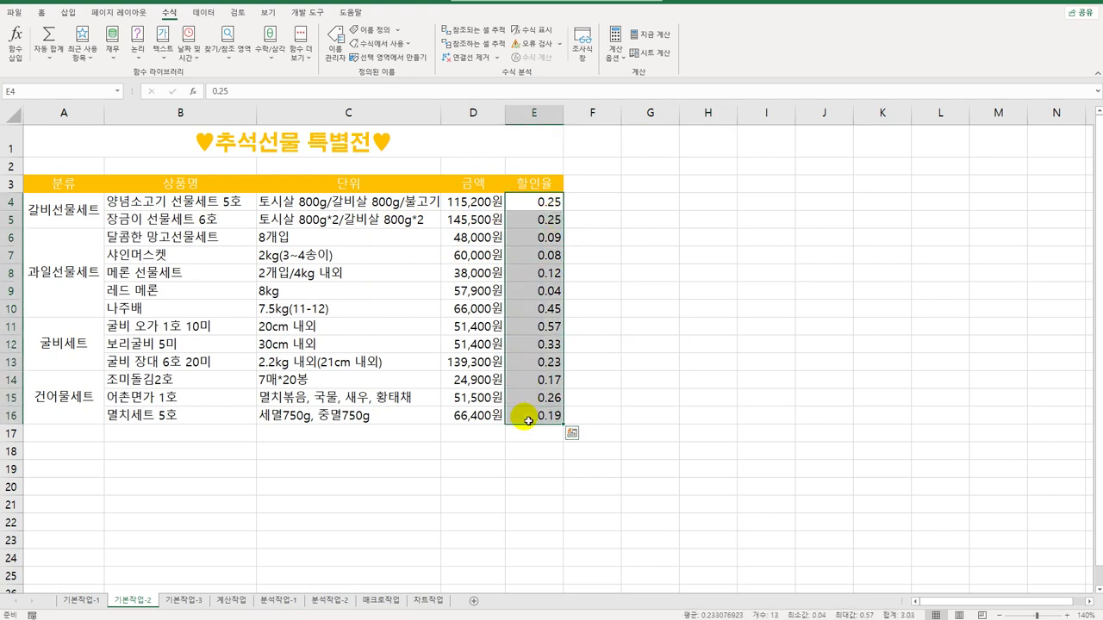
left_click(40, 12)
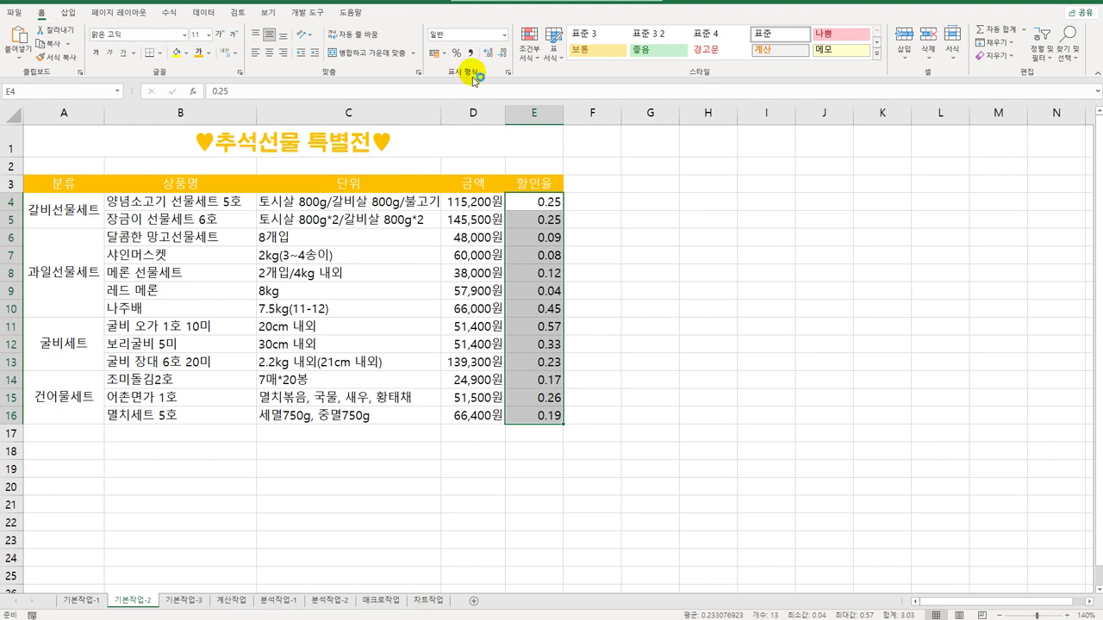
left_click(455, 55)
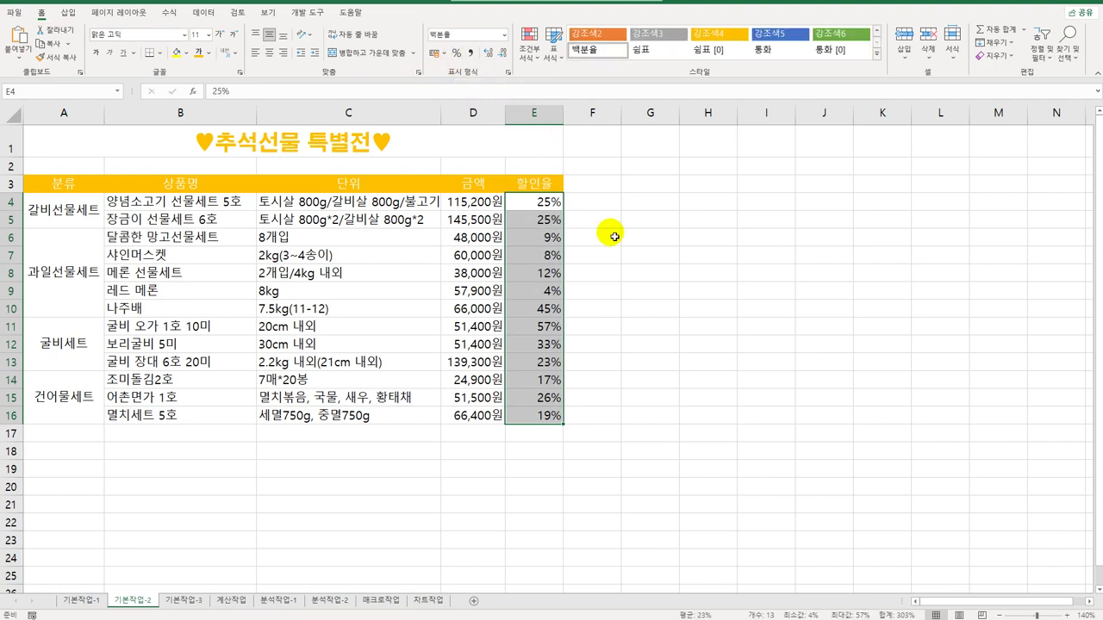
Turn on the shrink-to-fit (셀에 맞춤) text control for the unit cells C4:C16.
left_click_drag(326, 205, 326, 424)
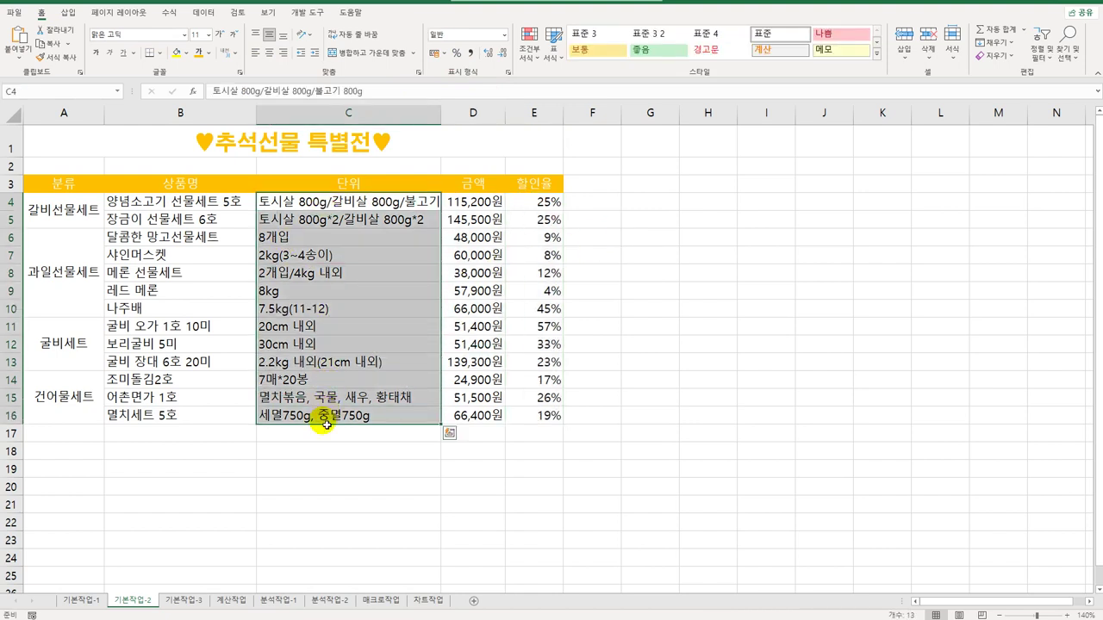
left_click(417, 75)
left_click_drag(625, 57, 749, 153)
left_click(677, 307)
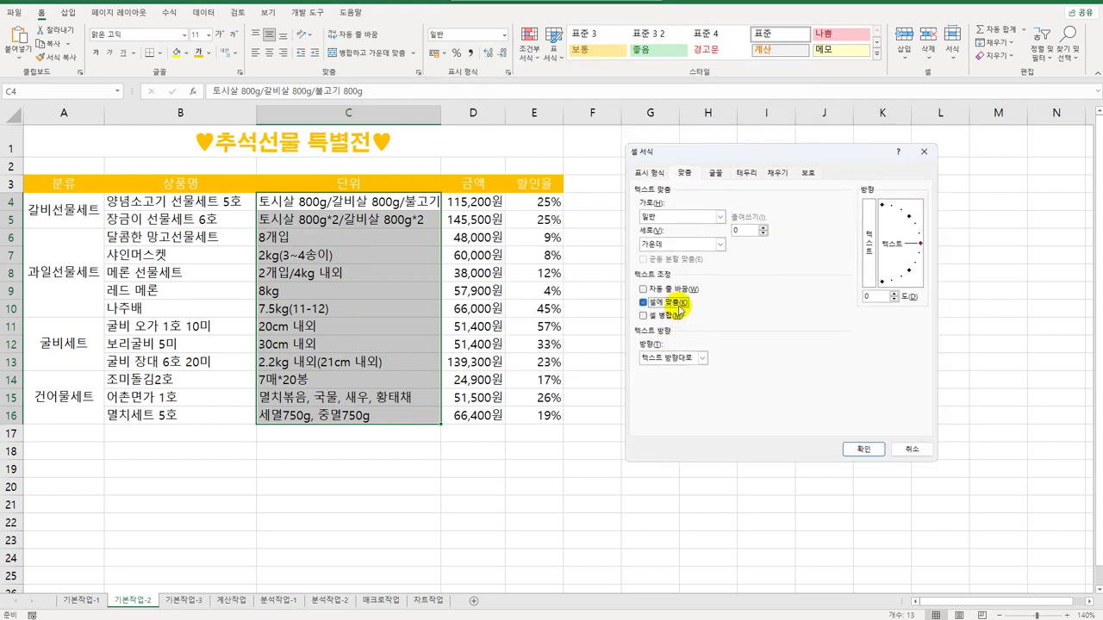
left_click(866, 449)
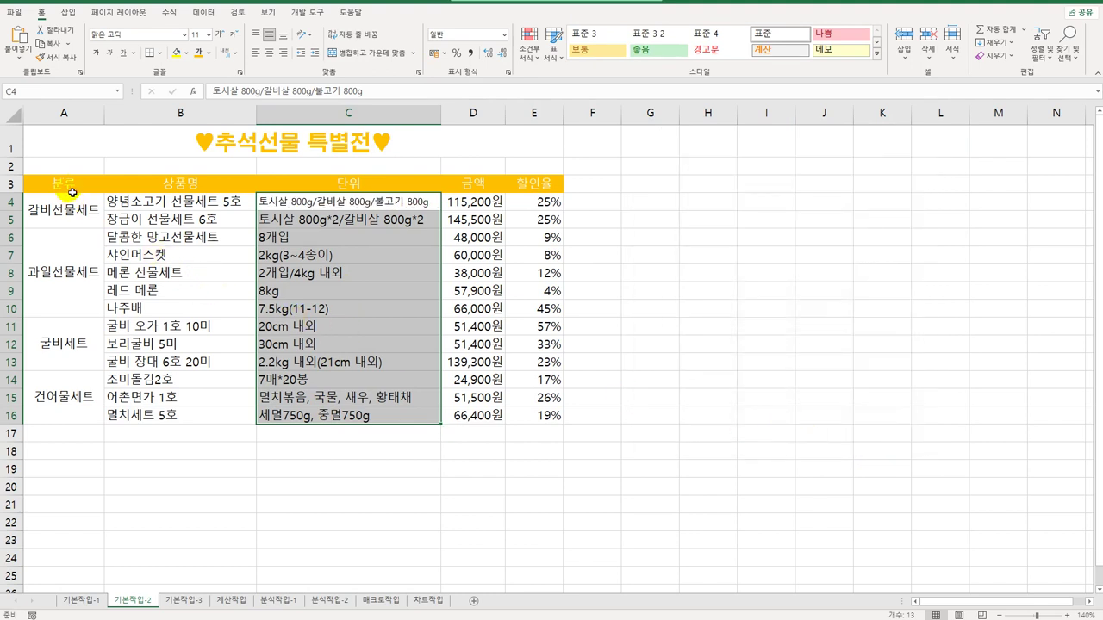
Apply all borders to the table range A3:E16.
left_click_drag(65, 183, 556, 418)
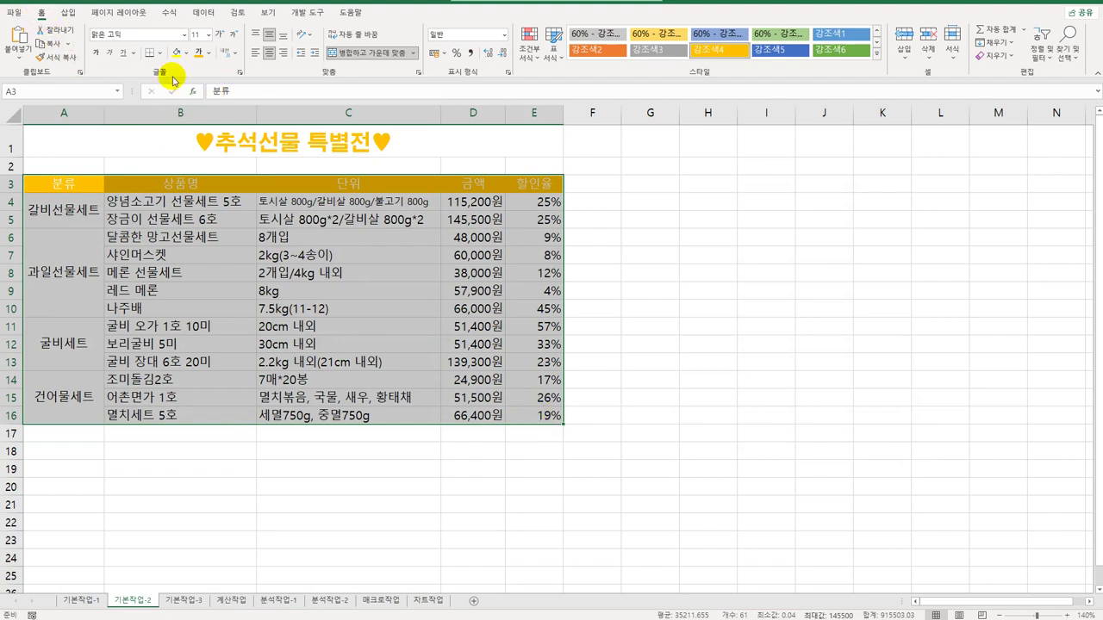
left_click(158, 52)
left_click(185, 167)
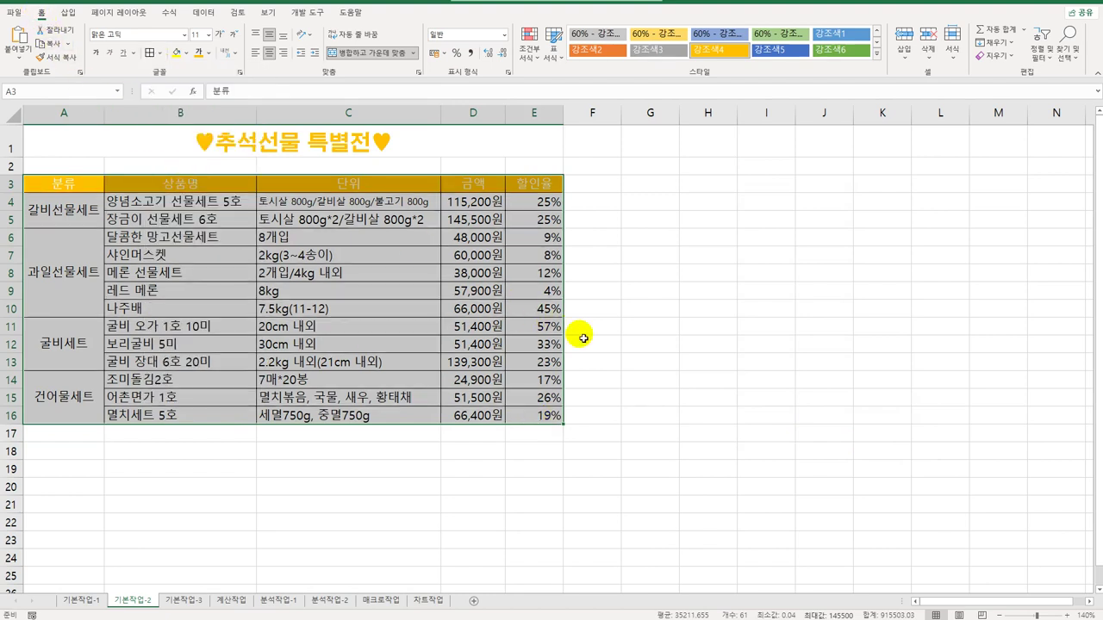
left_click(681, 362)
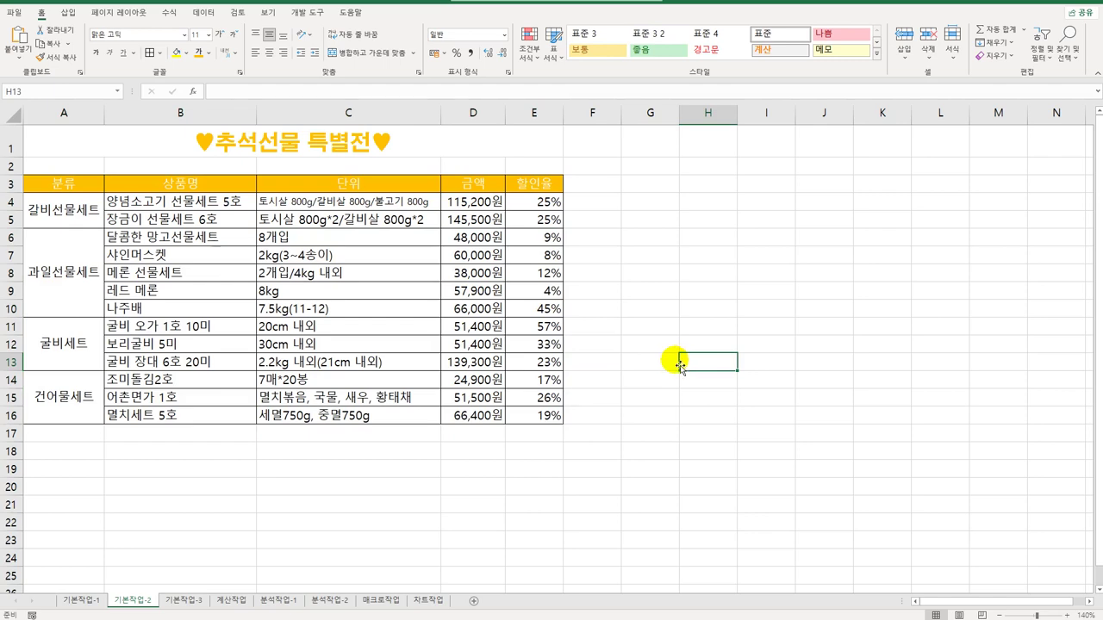
On sheet 기본작업-3, create a conditional formatting rule for B4:B16 targeting specific text that does not contain ㅁ, without setting a format.
left_click(187, 601)
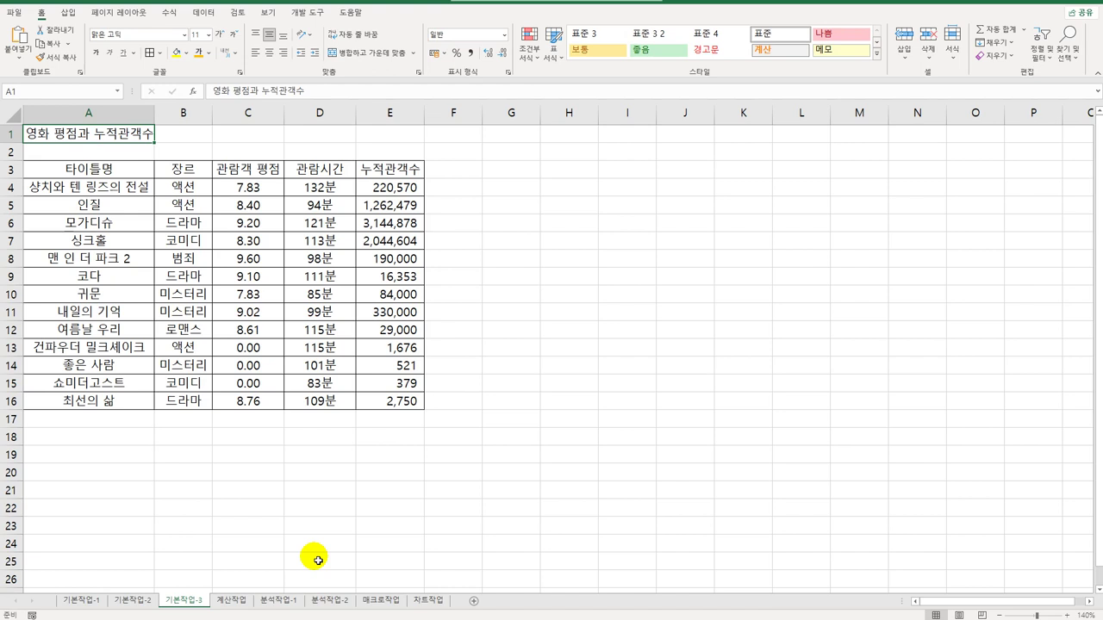
left_click_drag(184, 188, 184, 401)
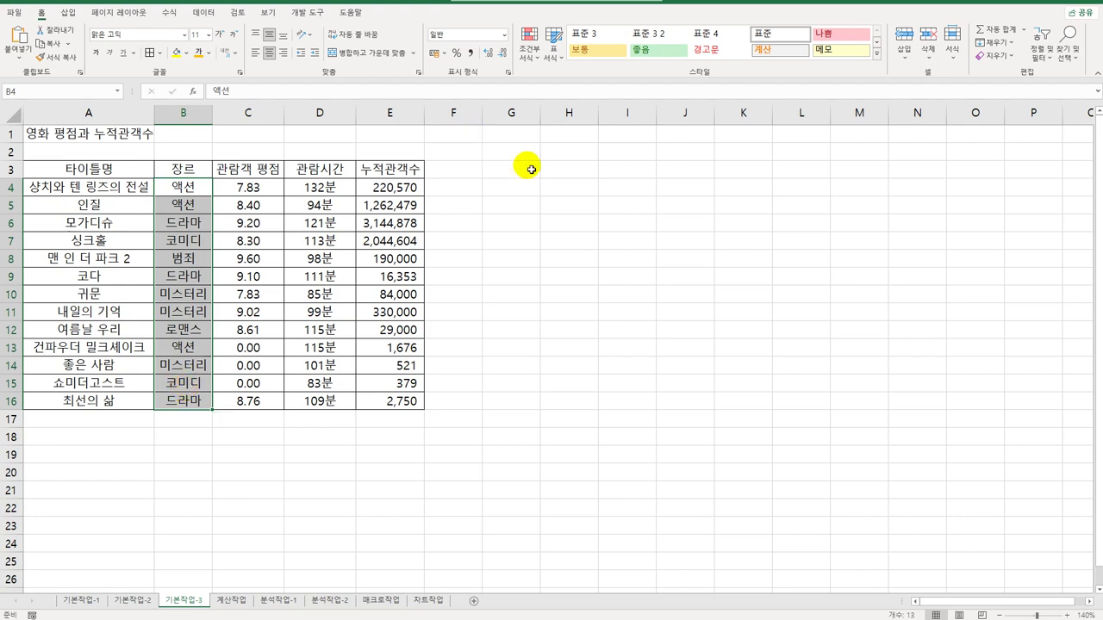
left_click(531, 55)
mouse_move(566, 158)
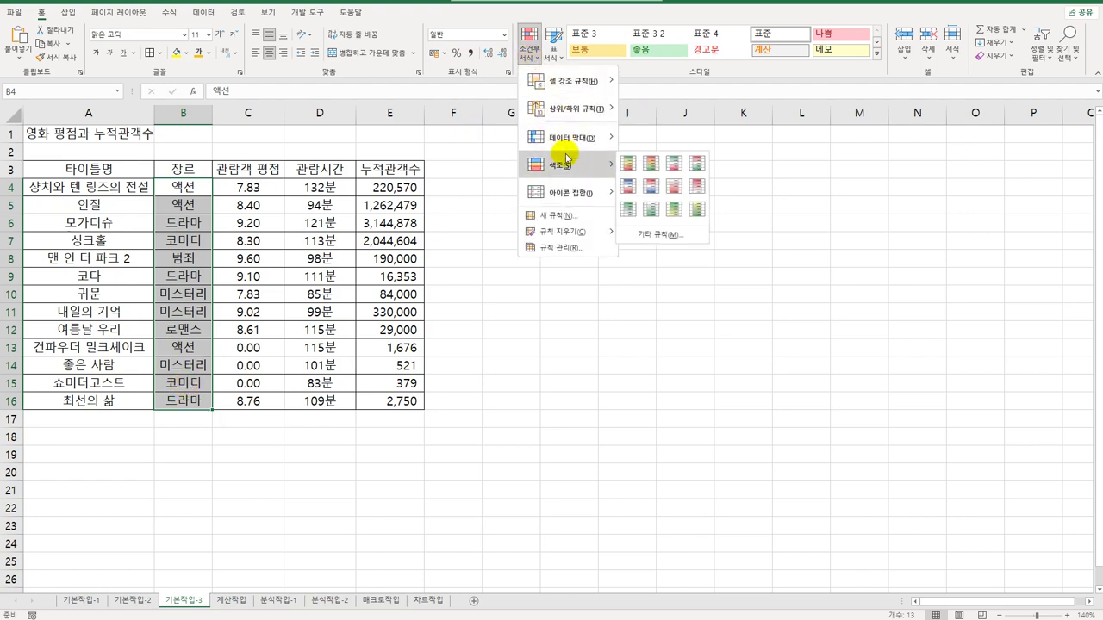
mouse_move(568, 89)
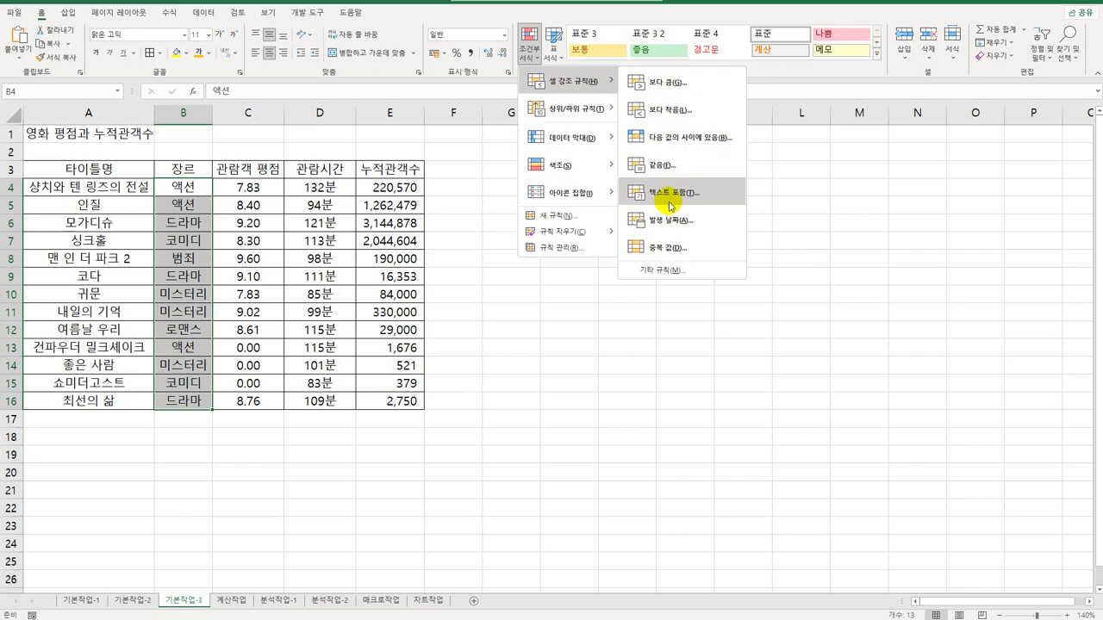
left_click(667, 270)
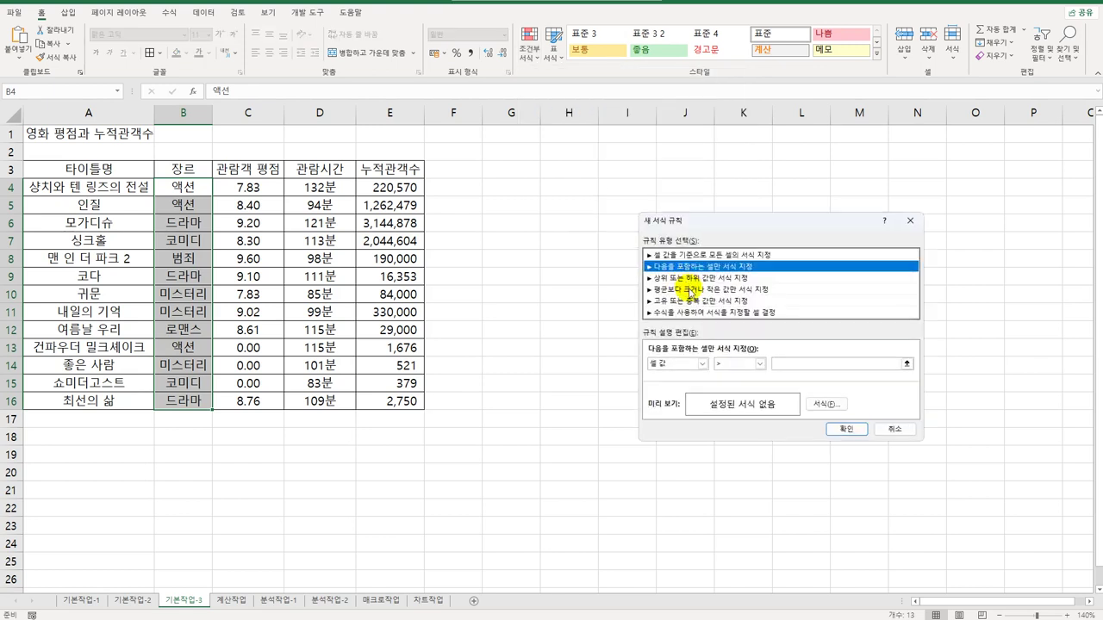
left_click(702, 364)
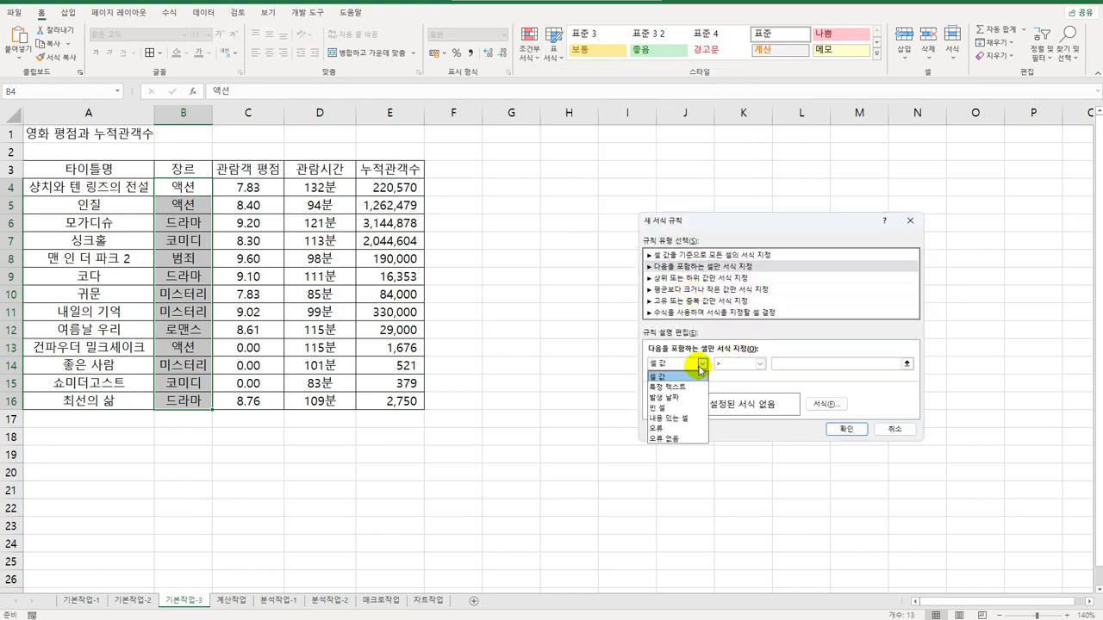
left_click(681, 387)
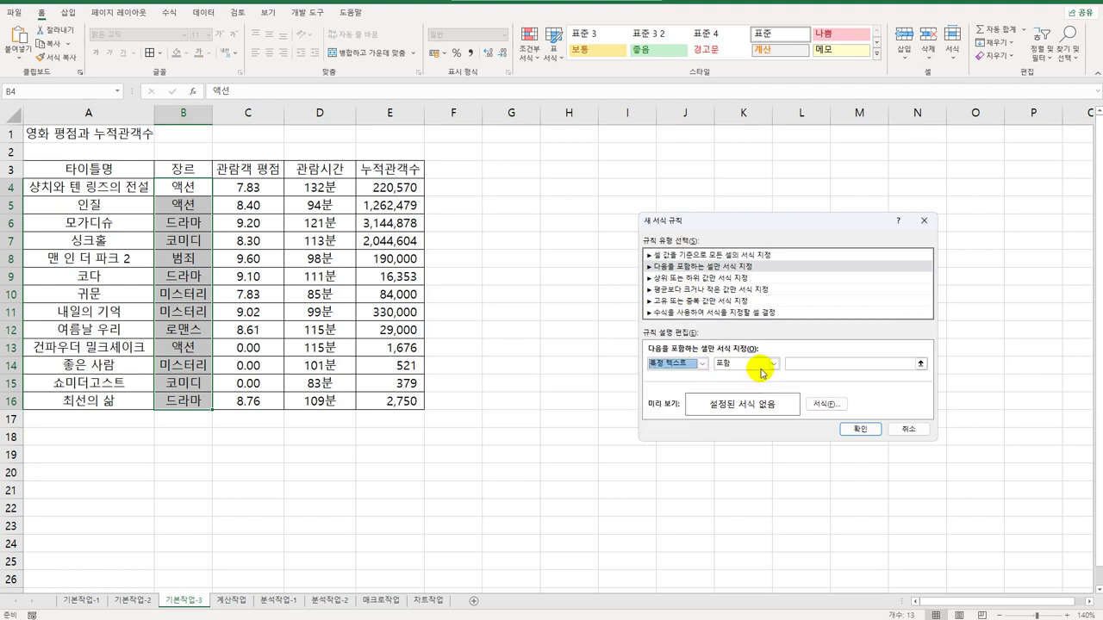
left_click(773, 364)
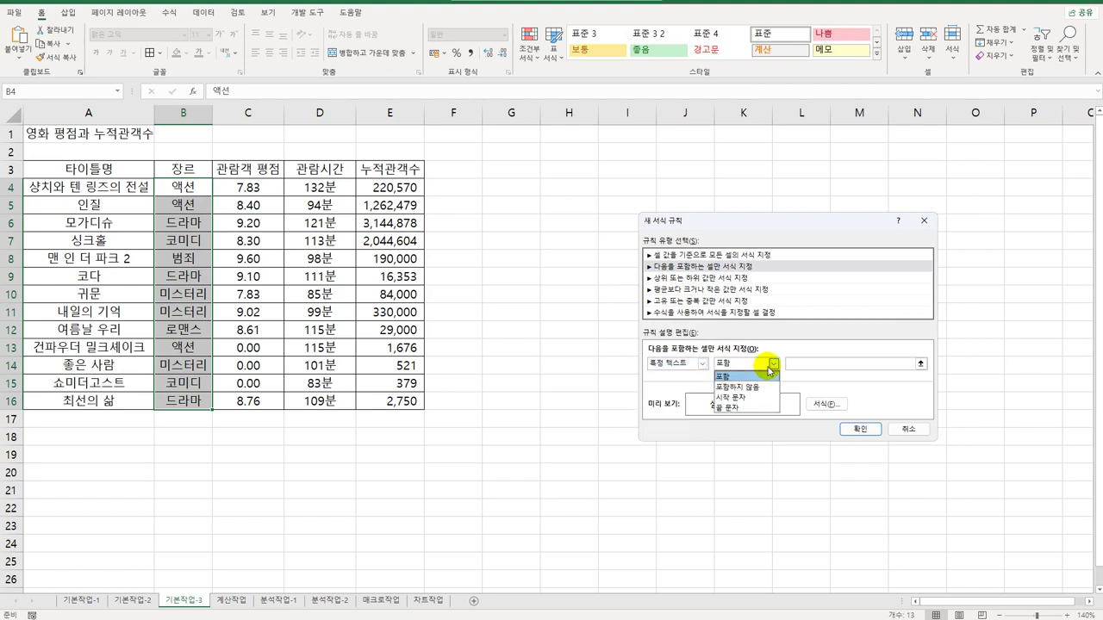
left_click(751, 387)
left_click(814, 364)
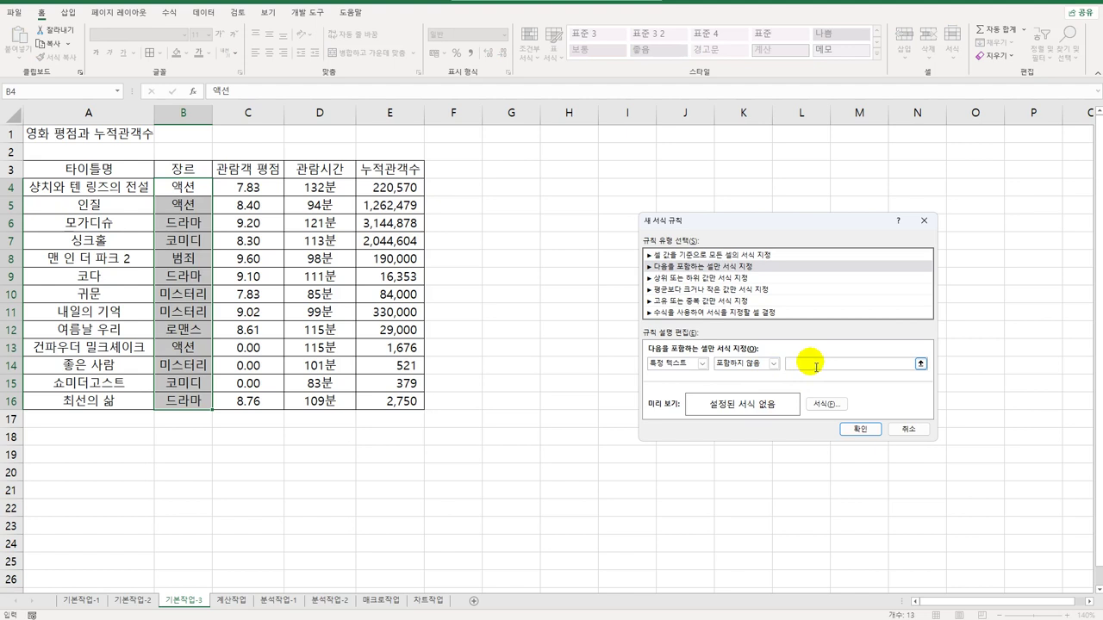
type("ㅁ")
left_click(848, 430)
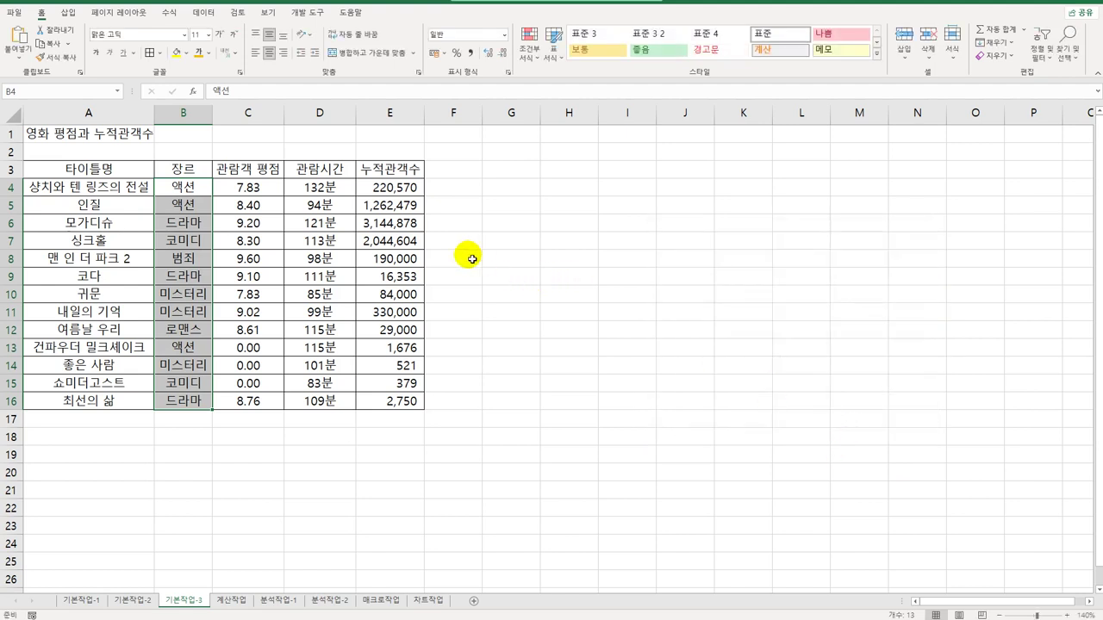
Set up a new conditional formatting rule for E4:E16 that targets values equal to or above the selected range's average (이상).
left_click_drag(371, 189, 375, 402)
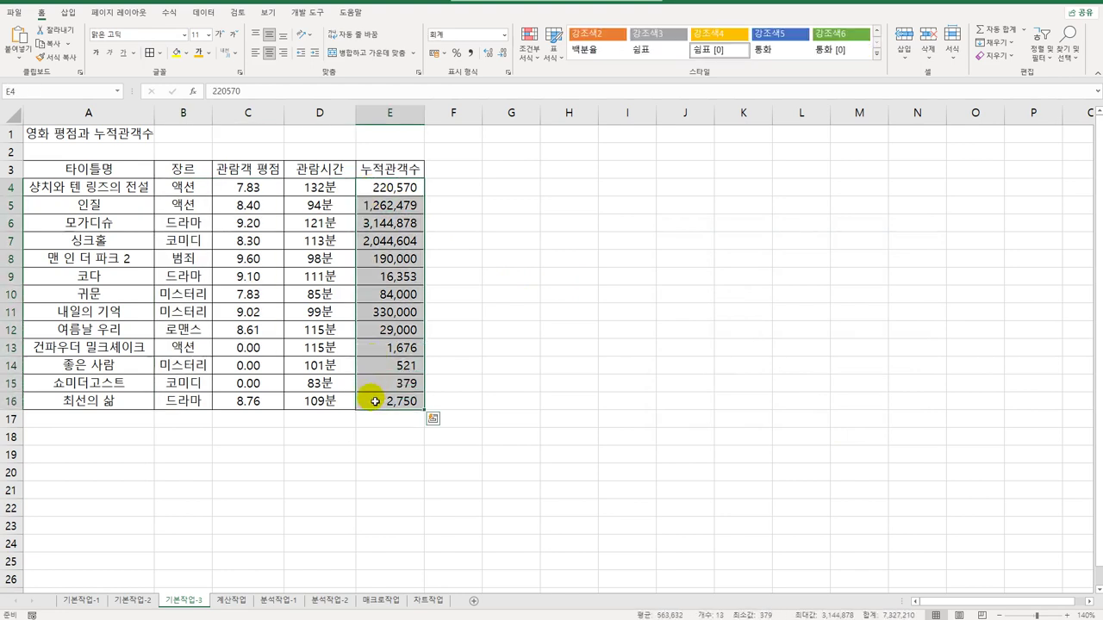
left_click(528, 48)
mouse_move(560, 117)
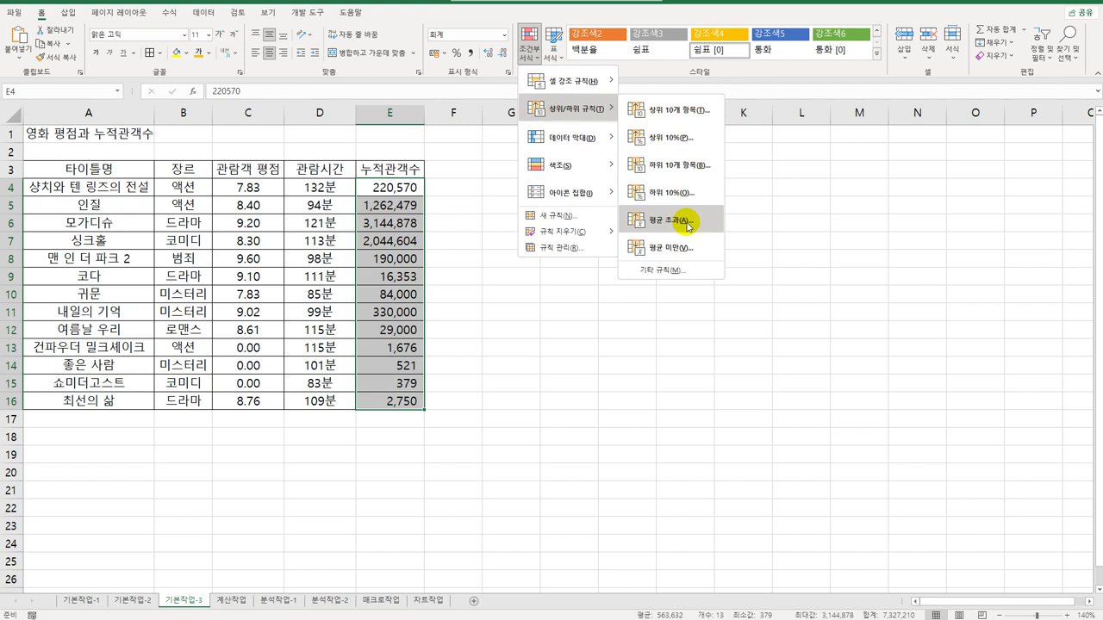
left_click(672, 272)
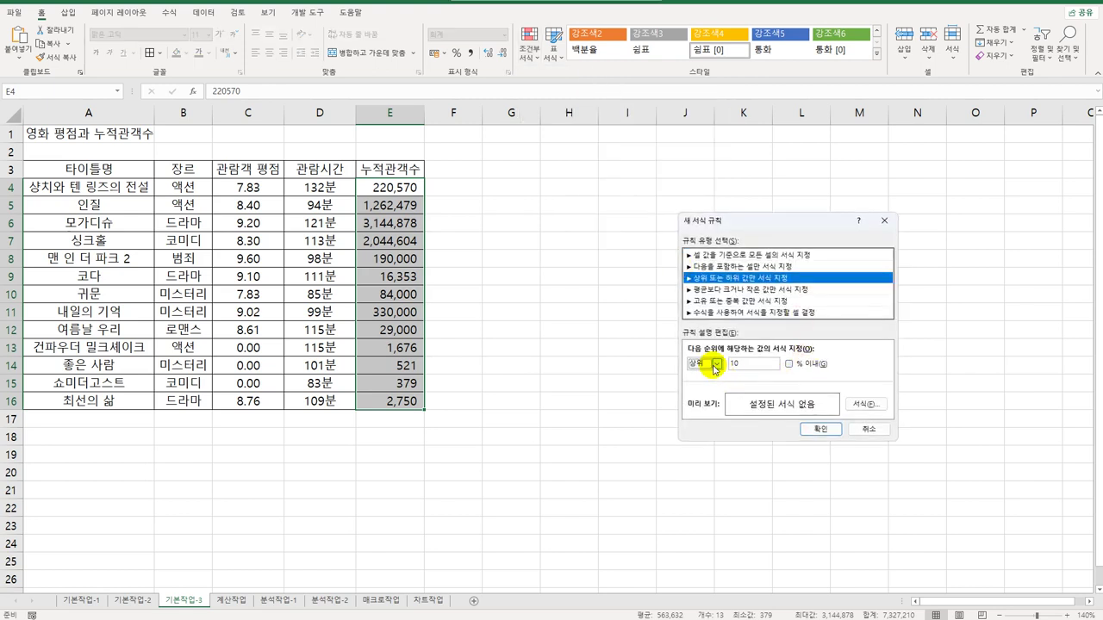
left_click(715, 365)
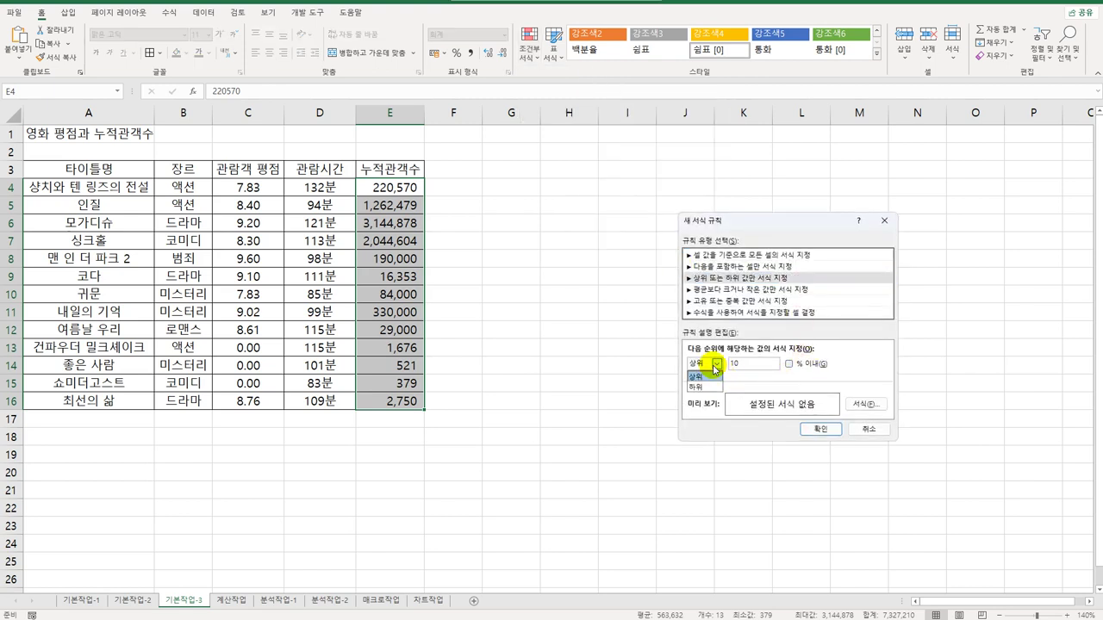
left_click(726, 294)
left_click(727, 294)
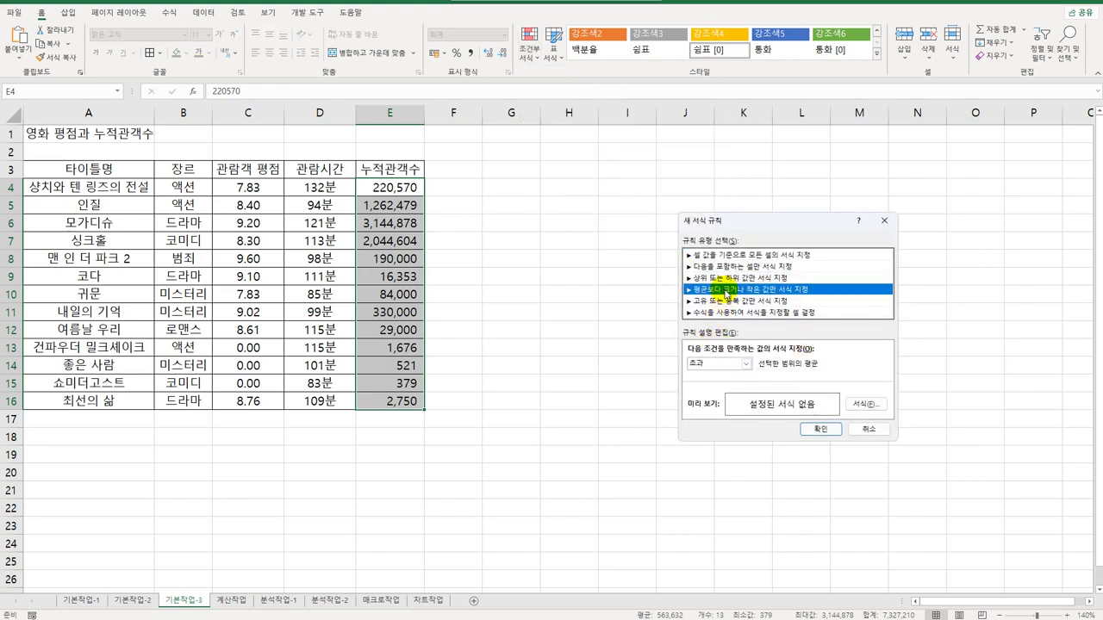
left_click(724, 364)
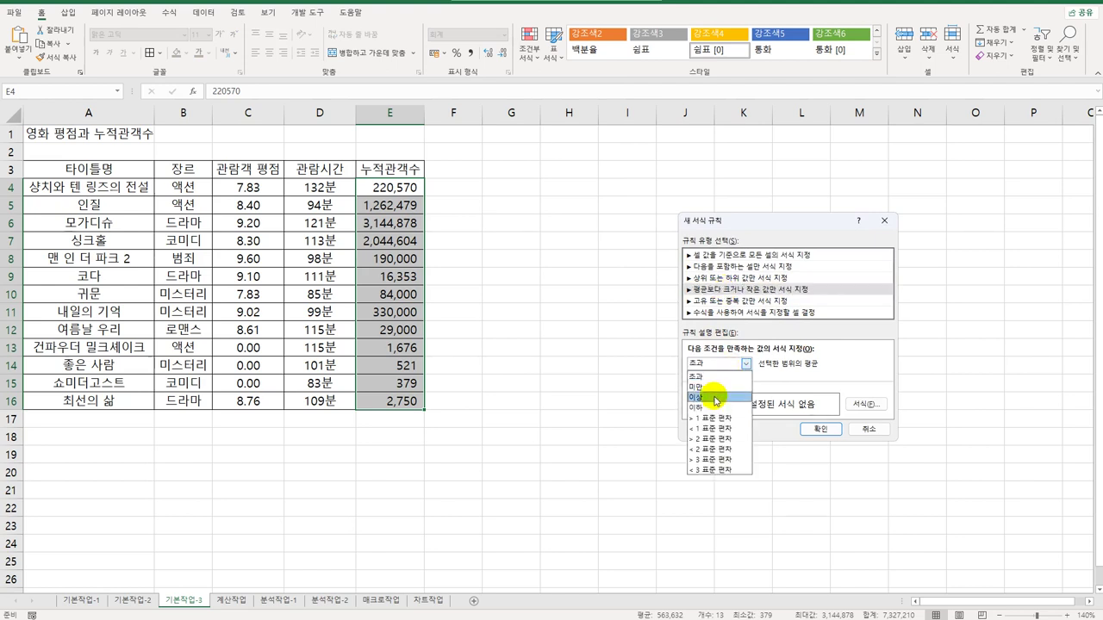
left_click(715, 400)
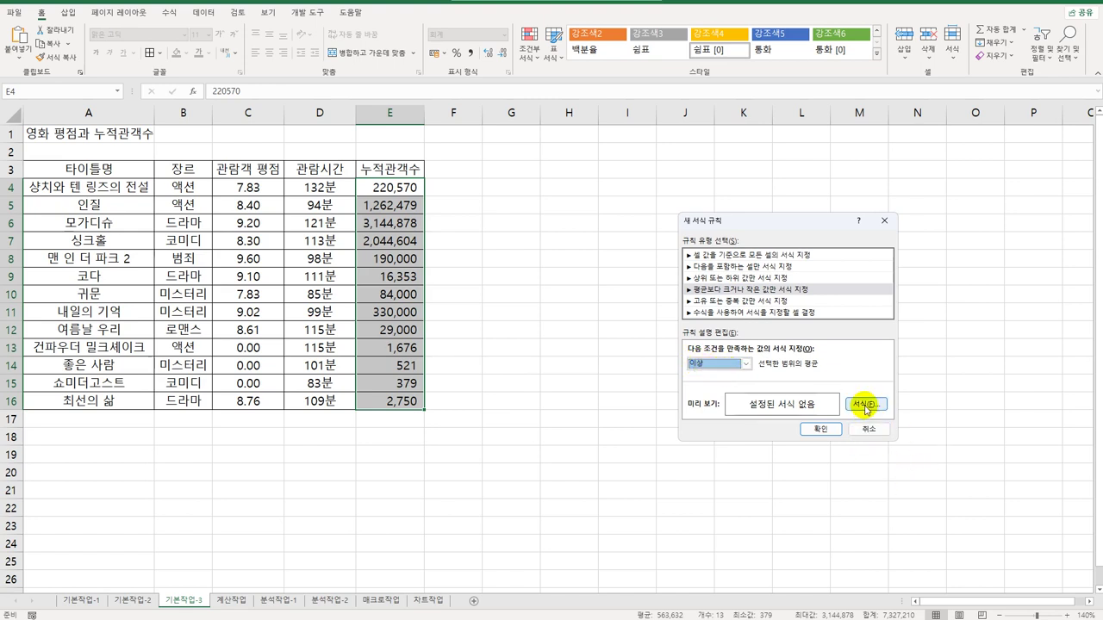
Give the average rule the bold italic (굵은 기울임꼴) font style and apply it to the cumulative audience figures.
left_click(865, 404)
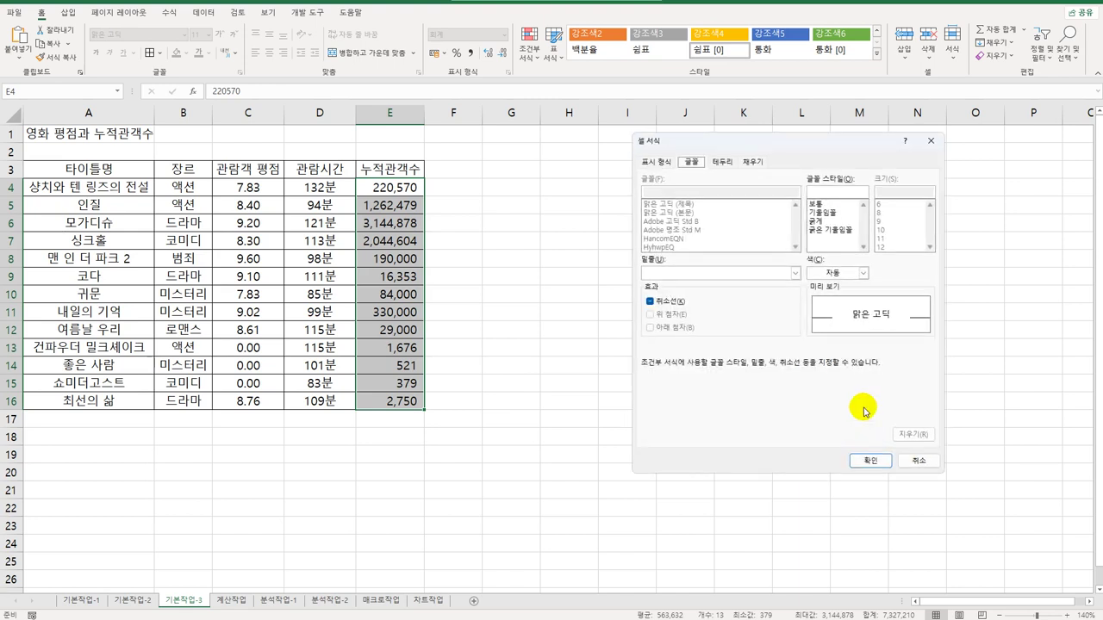
left_click(832, 230)
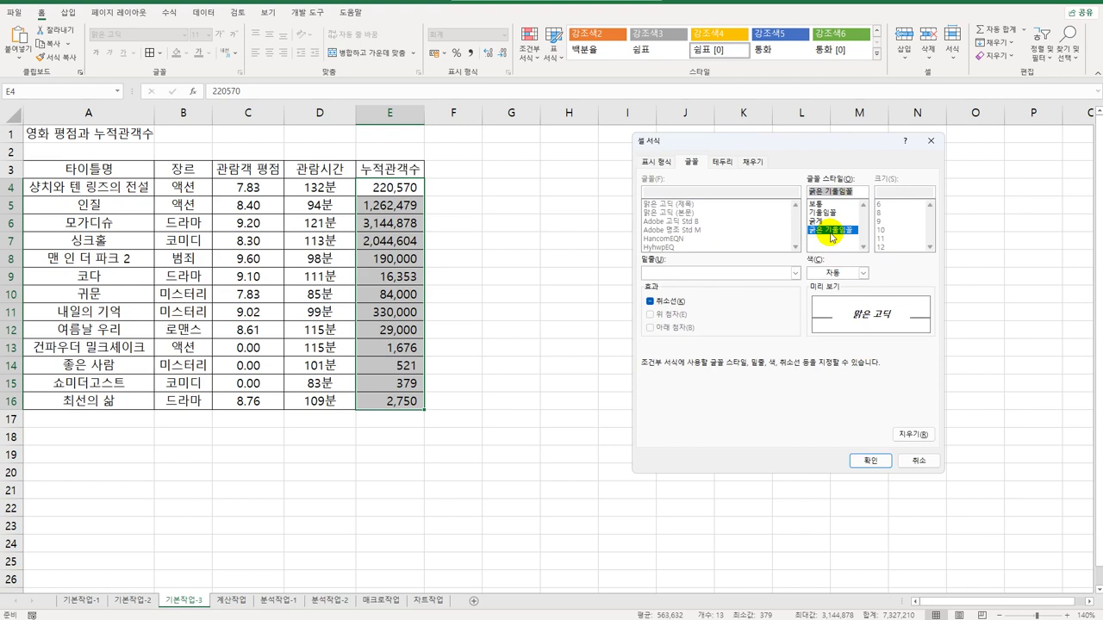
left_click(871, 469)
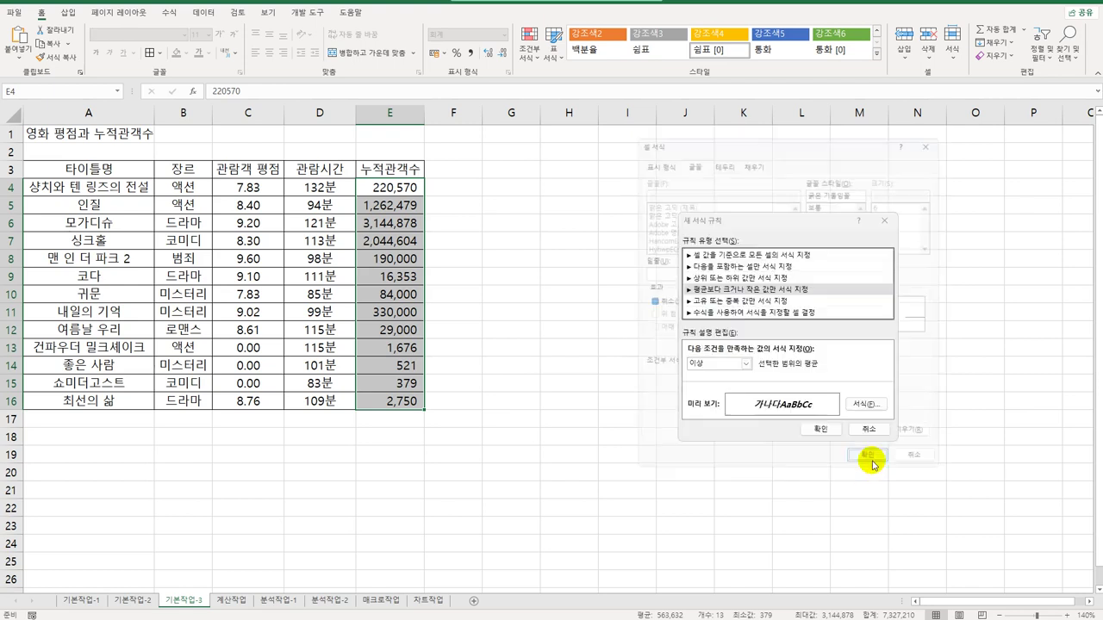
left_click(821, 431)
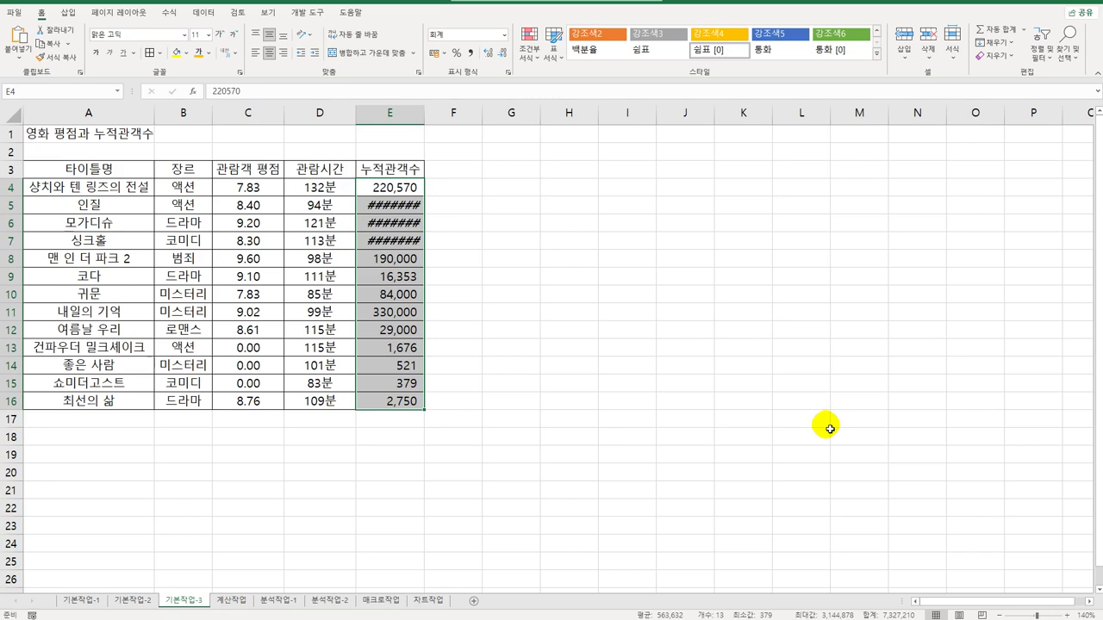
On sheet 계산작업, start a DATE formula in D3 of the 생년월일 column with MID(C3,1,2) as the year.
left_click(231, 600)
scroll(238, 482, "up", 2)
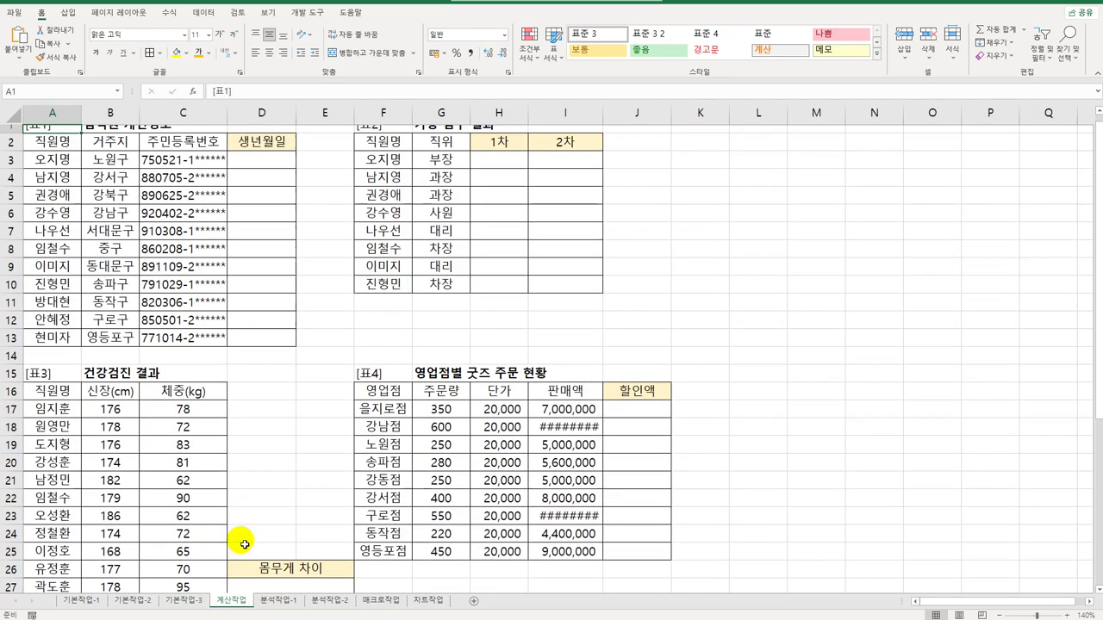
left_click(253, 171)
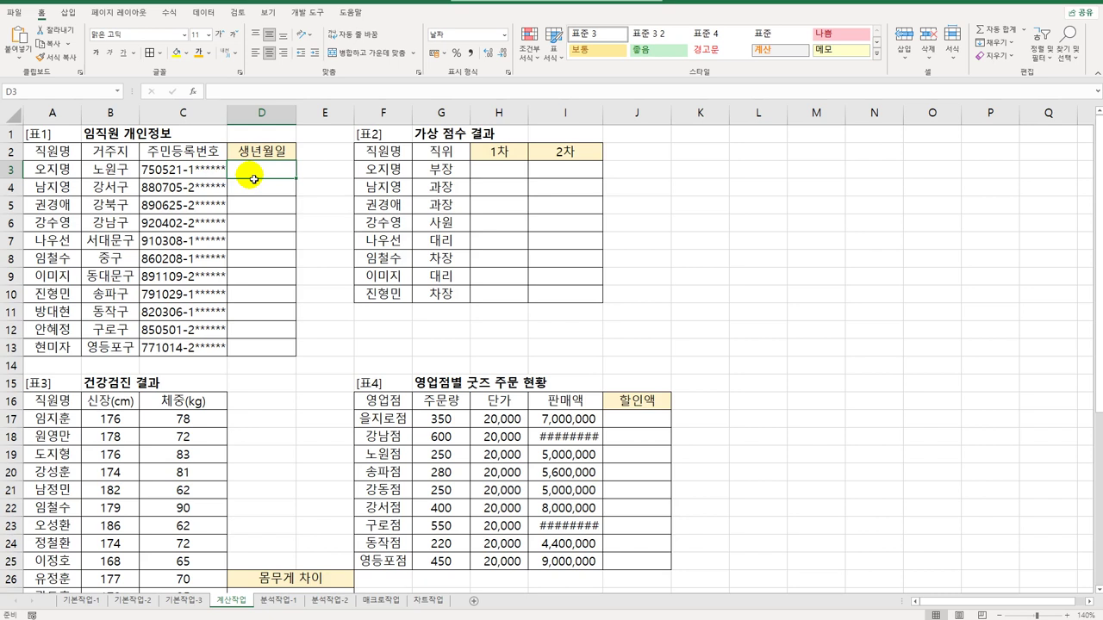
type("=")
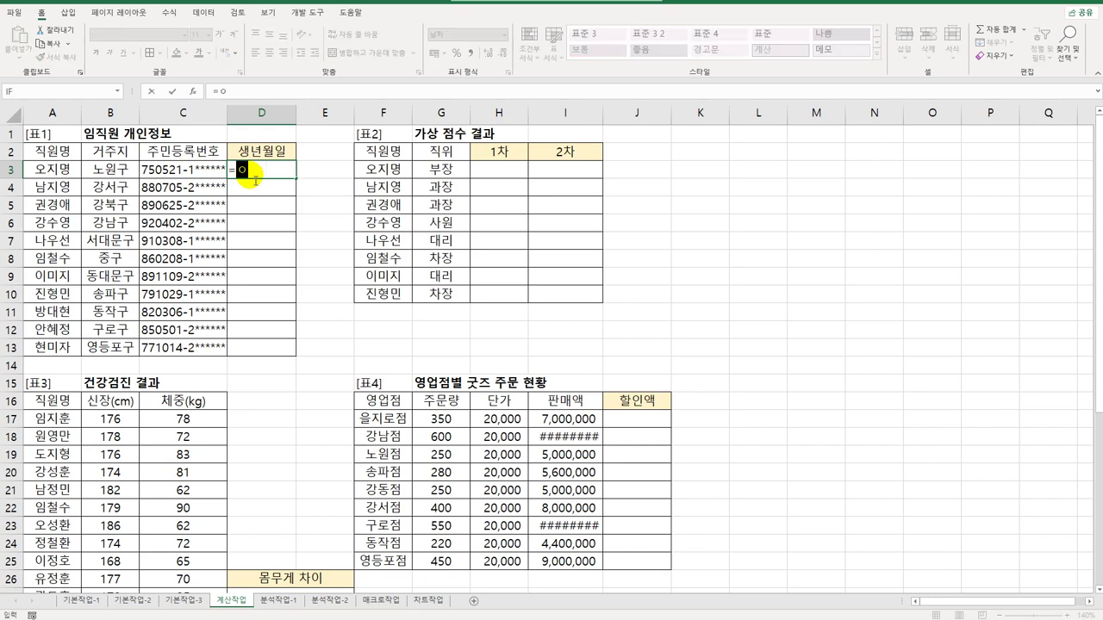
type("date")
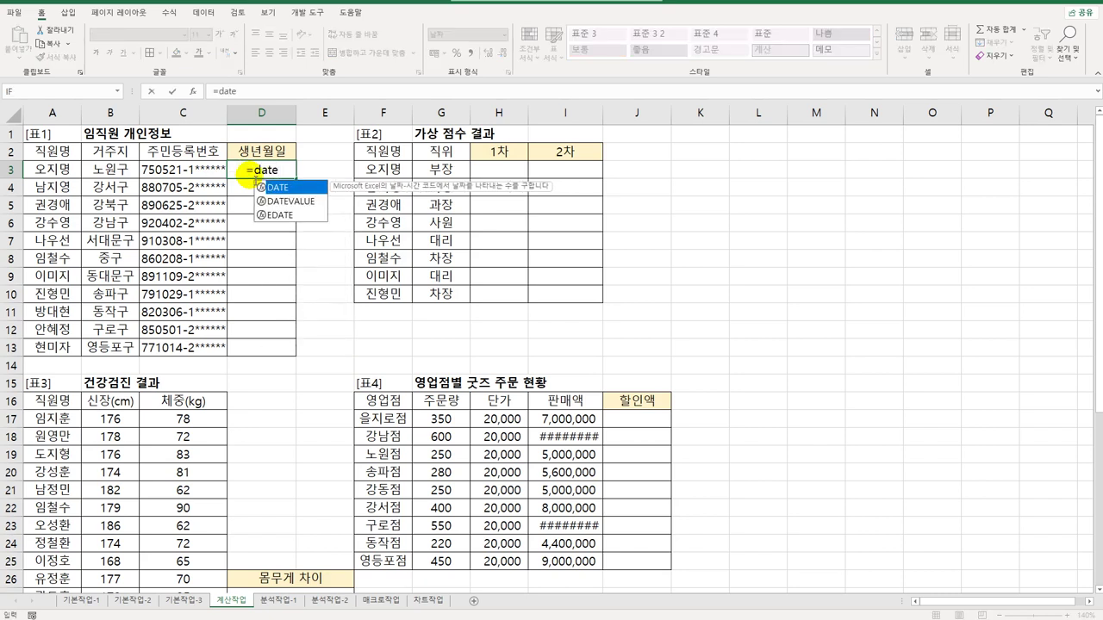
key("Tab")
type("mid(")
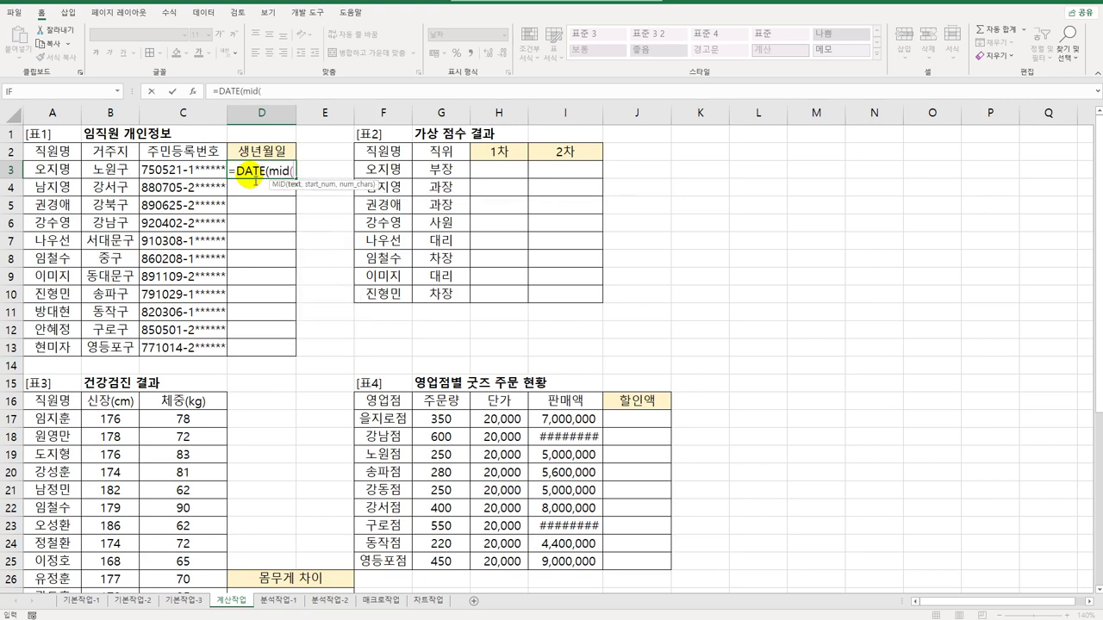
key("Left")
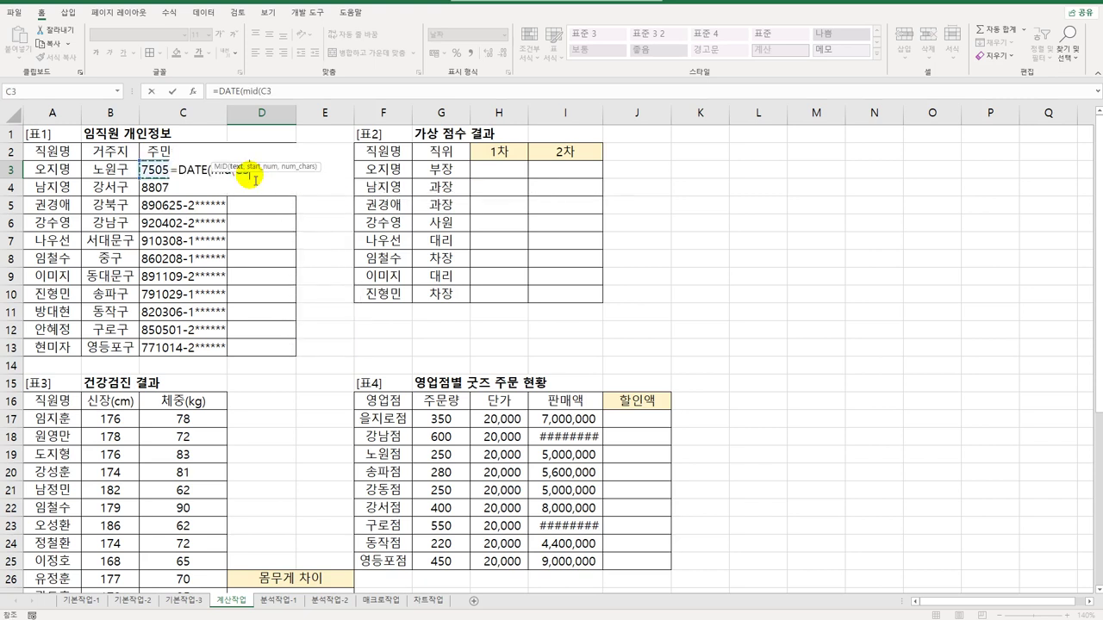
type(",1,2")
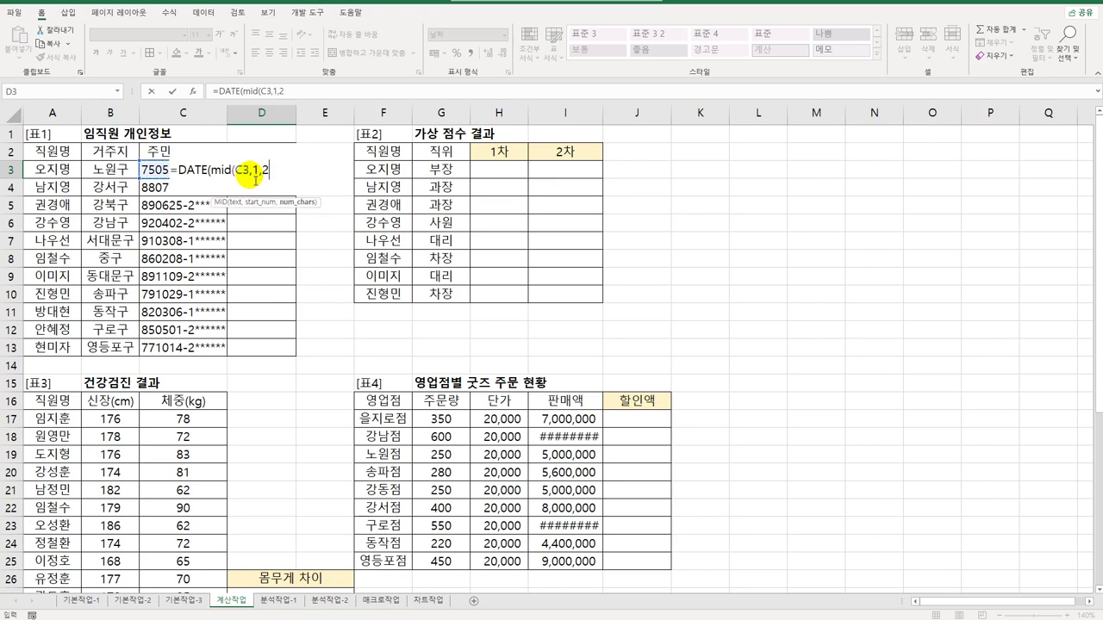
Complete the D3 date formula with MID(C3,3,2) as month and MID(C3,5,2) as day, and fill it down to D13.
type("),mid(")
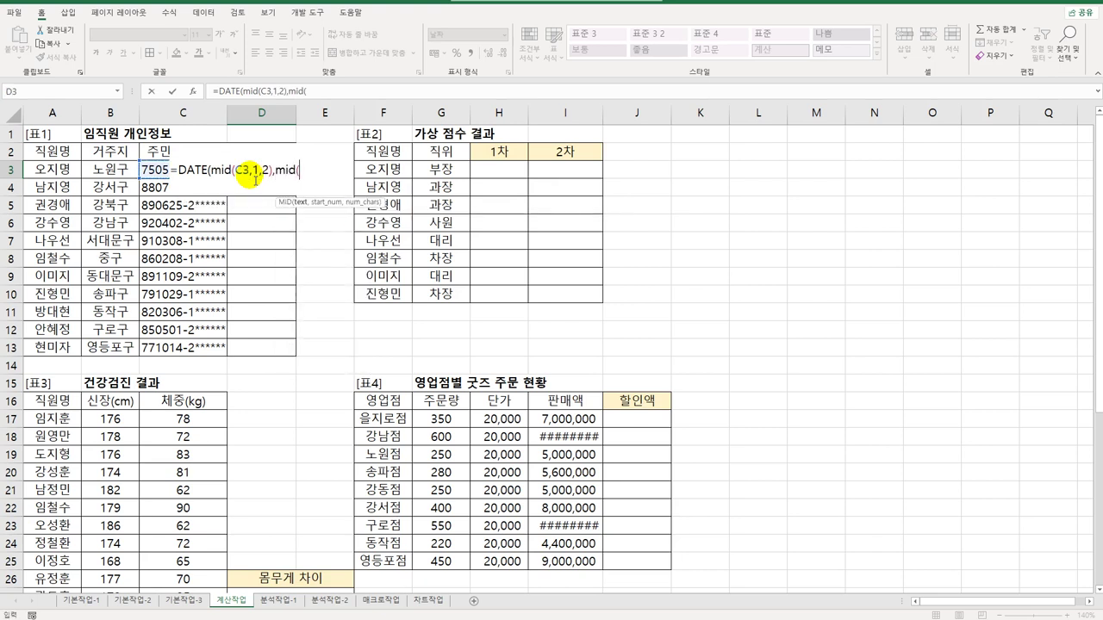
key("Left")
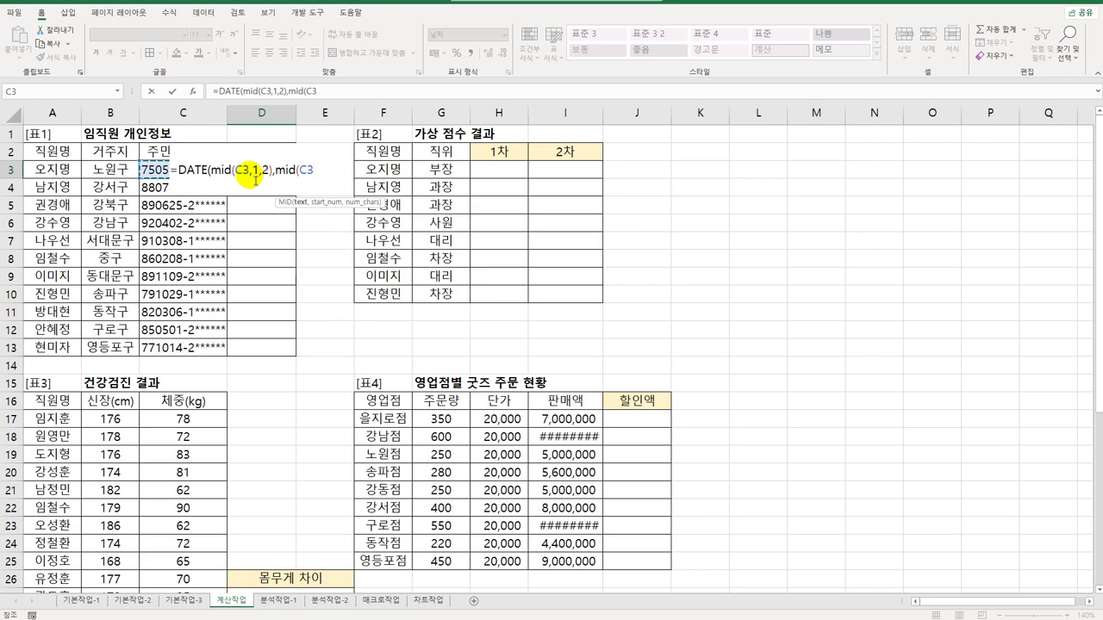
type(",3,2),")
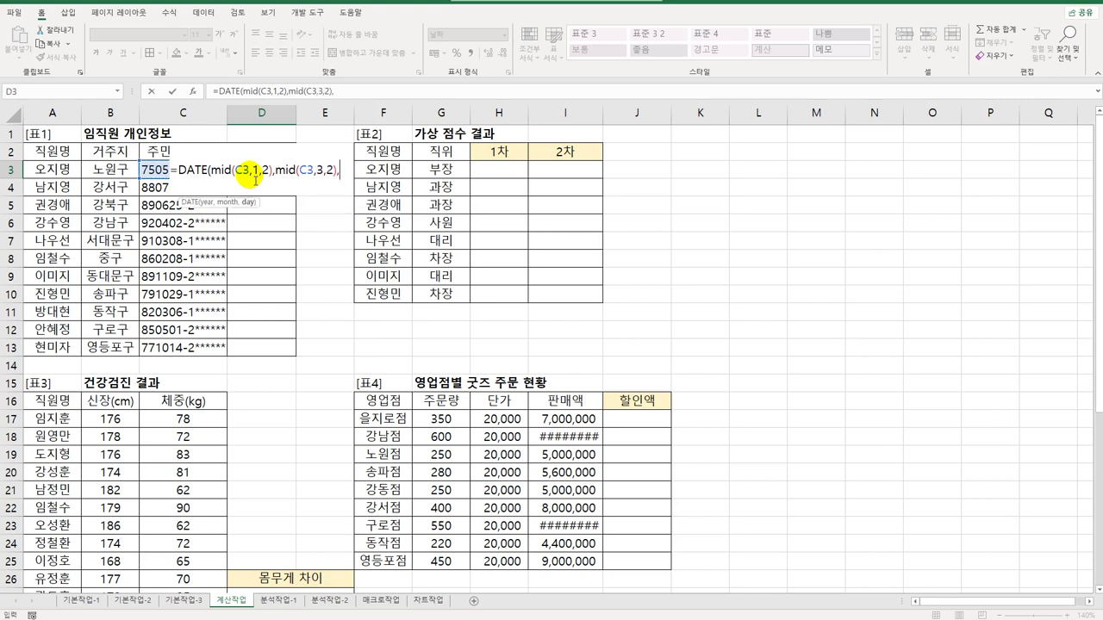
type("mid(")
key("Left")
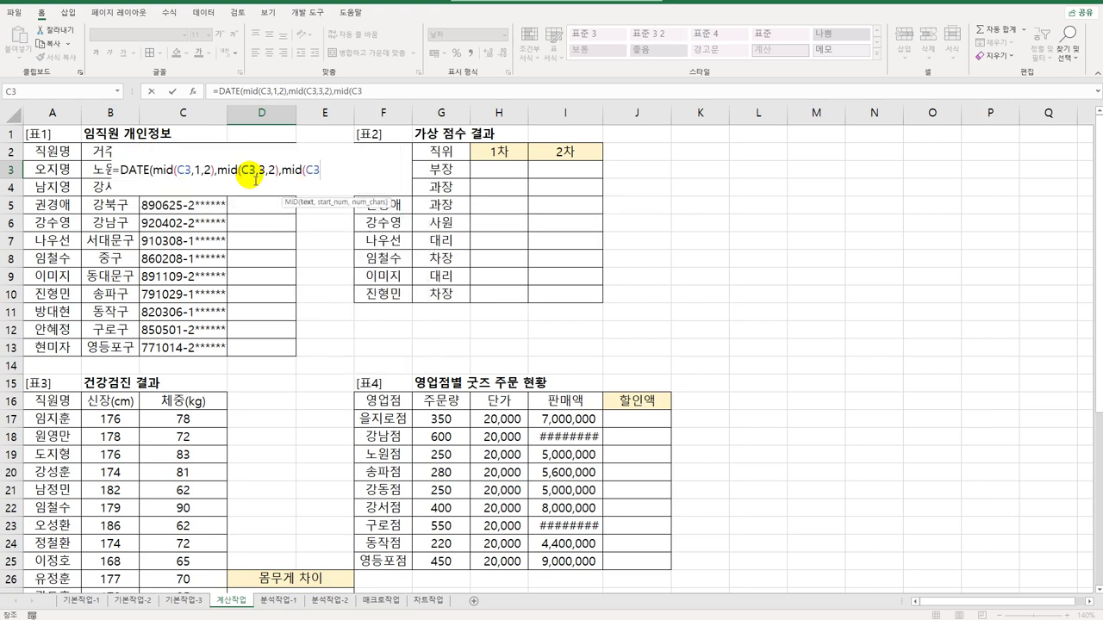
type(",5,2")
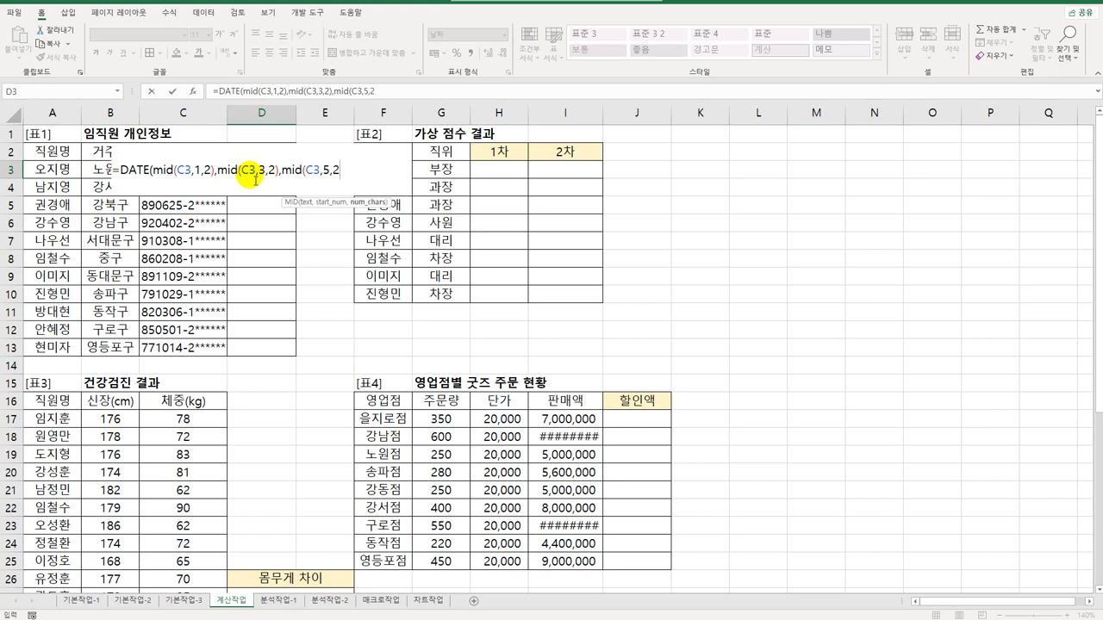
type(")")
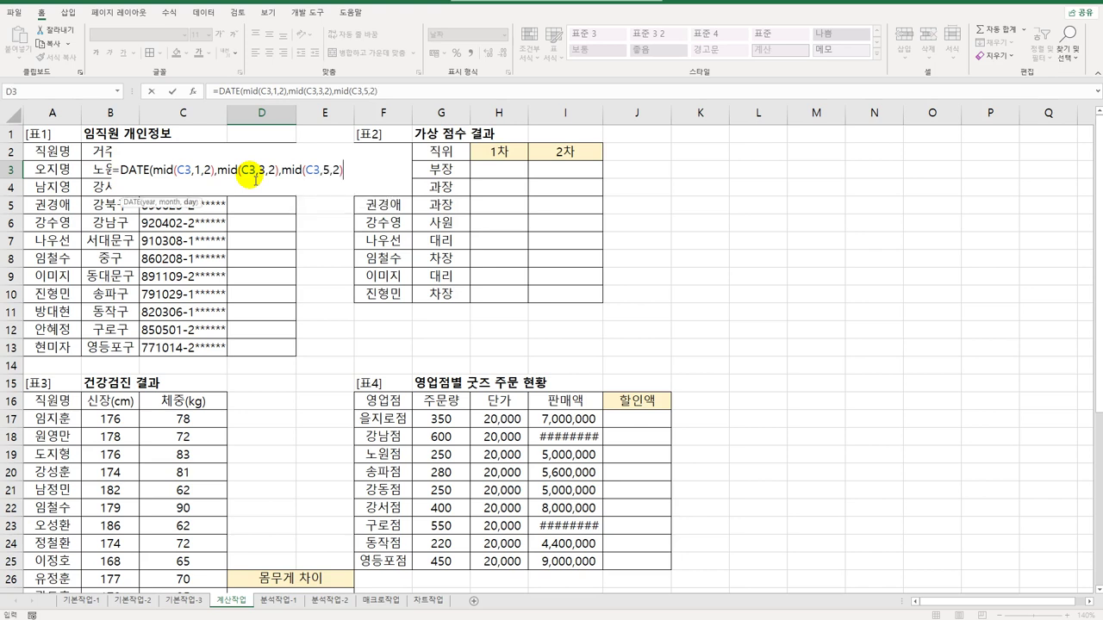
type(")")
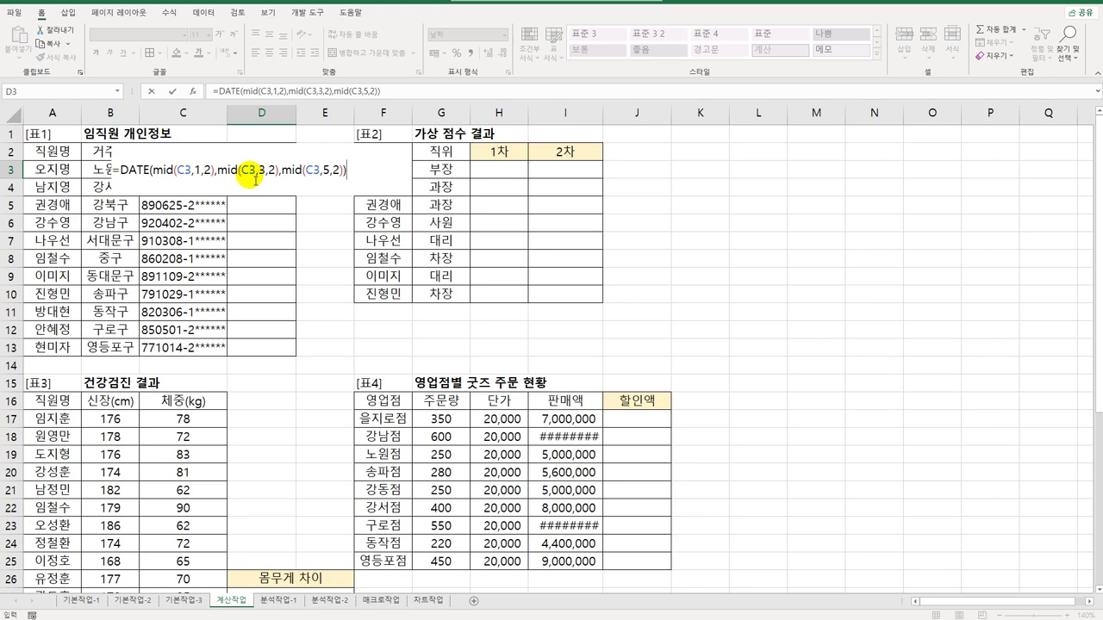
key("Return")
left_click(254, 176)
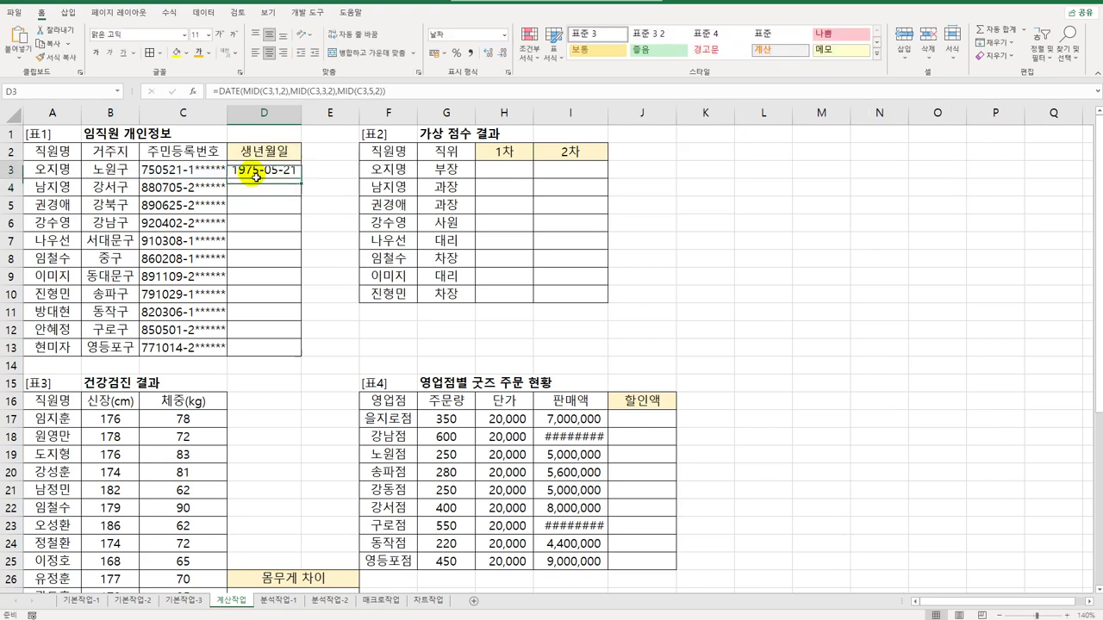
left_click_drag(304, 183, 291, 352)
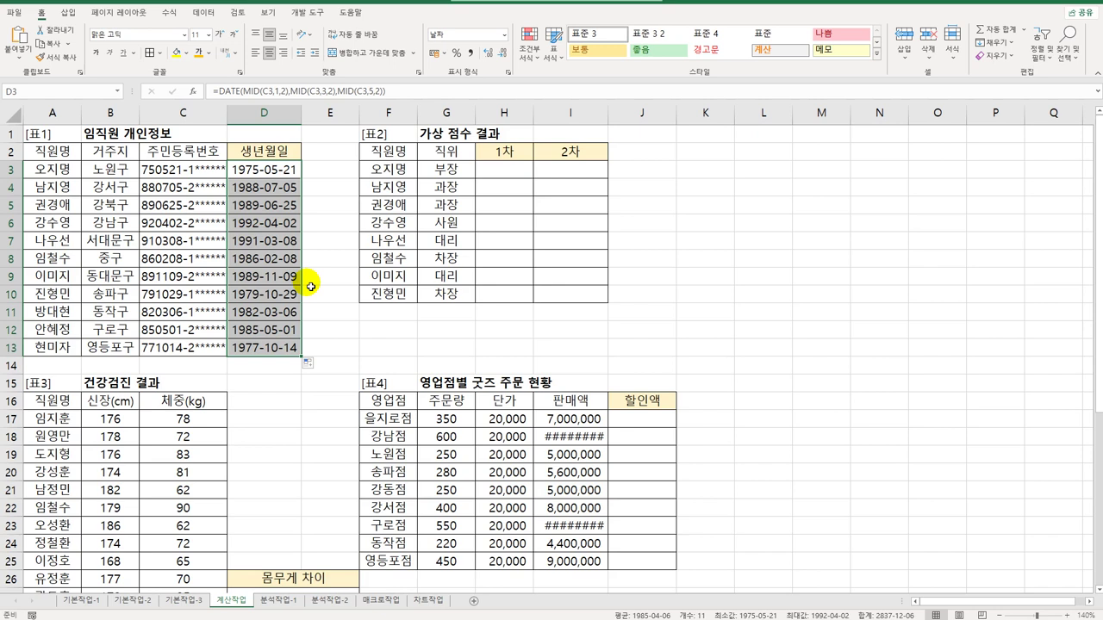
Fill the 1차 and 2차 scores in H3:I10 with =RANDBETWEEN(50,100) and autofit the width of column I.
left_click(527, 172)
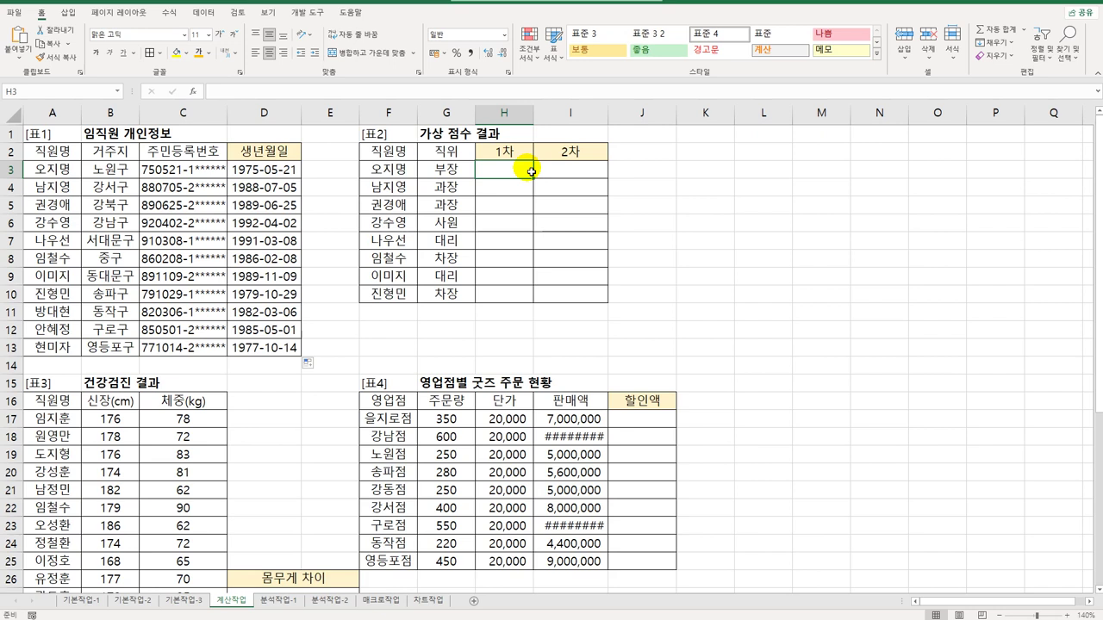
type("=")
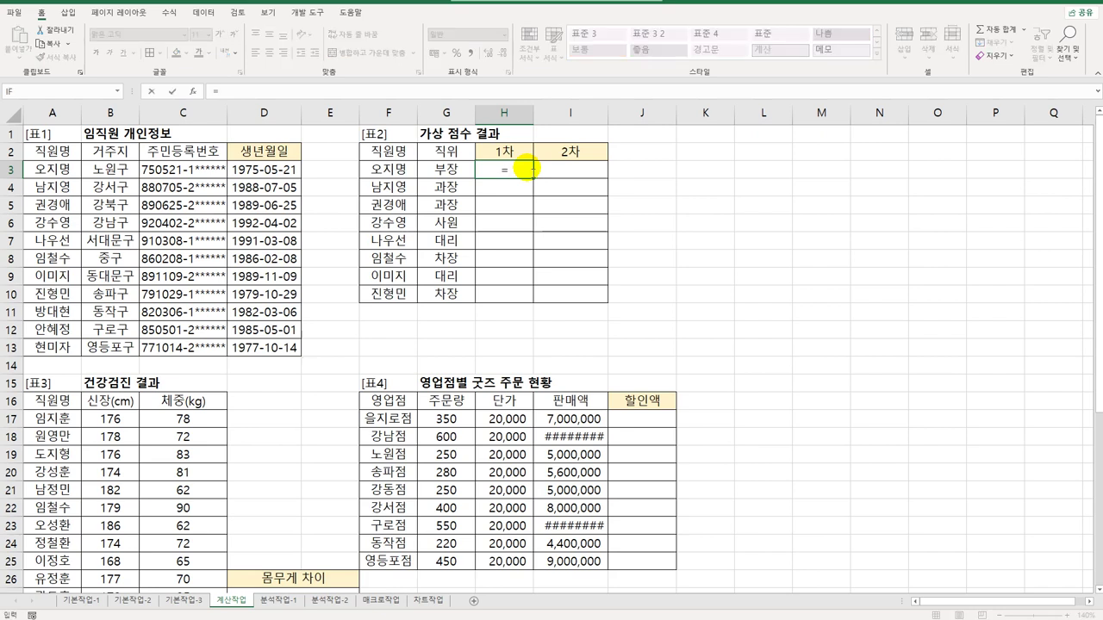
type("ran")
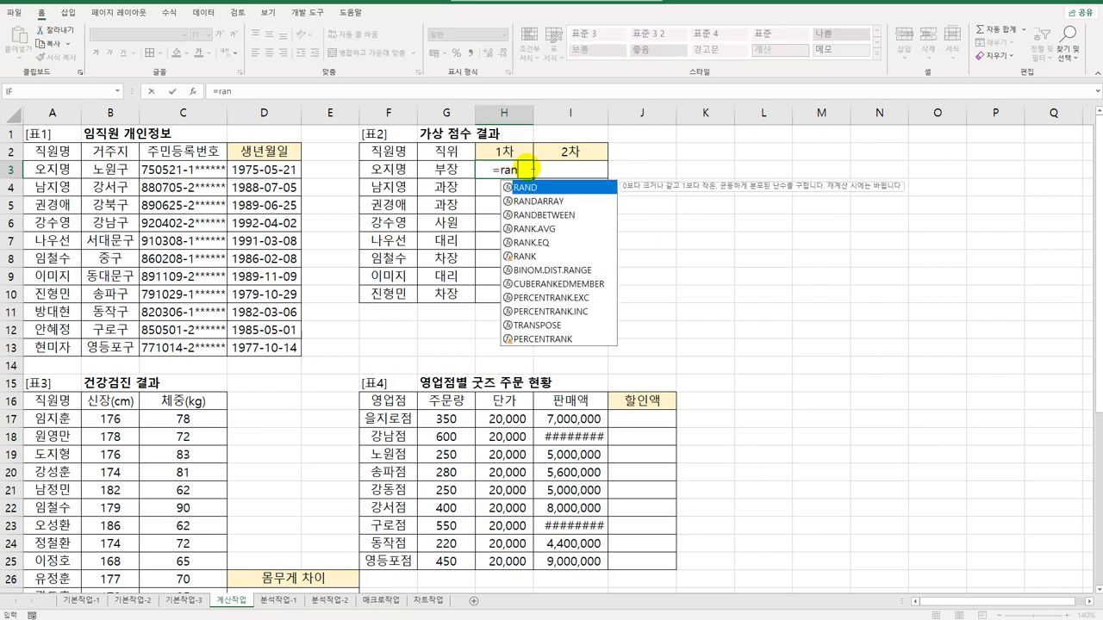
key("Down")
key("Down")
key("Tab")
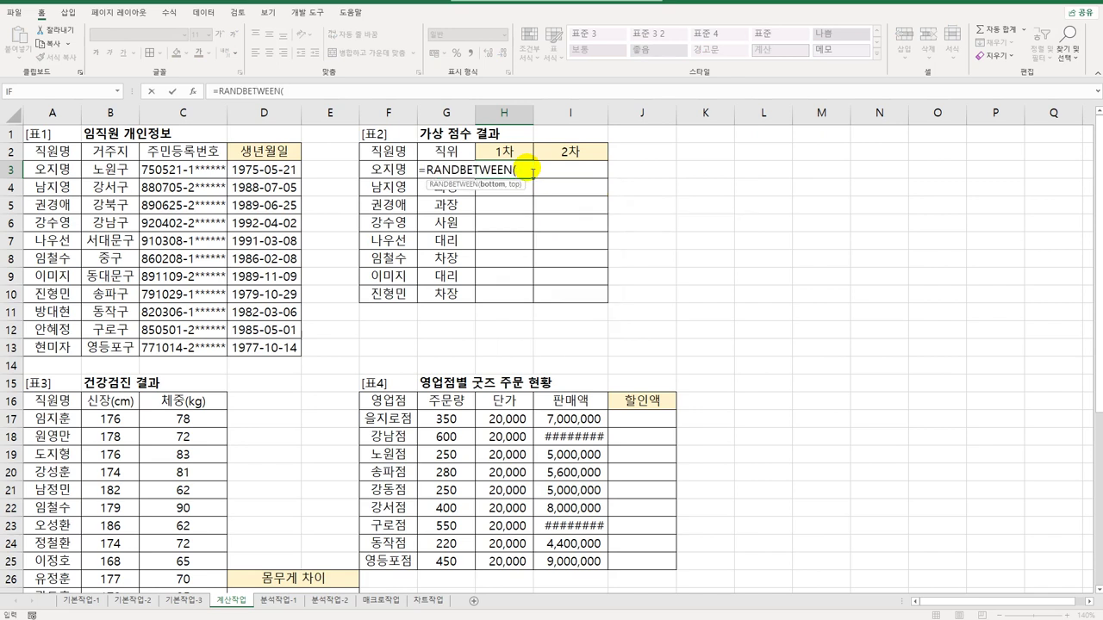
type("50,100)")
key("Return")
left_click(531, 171)
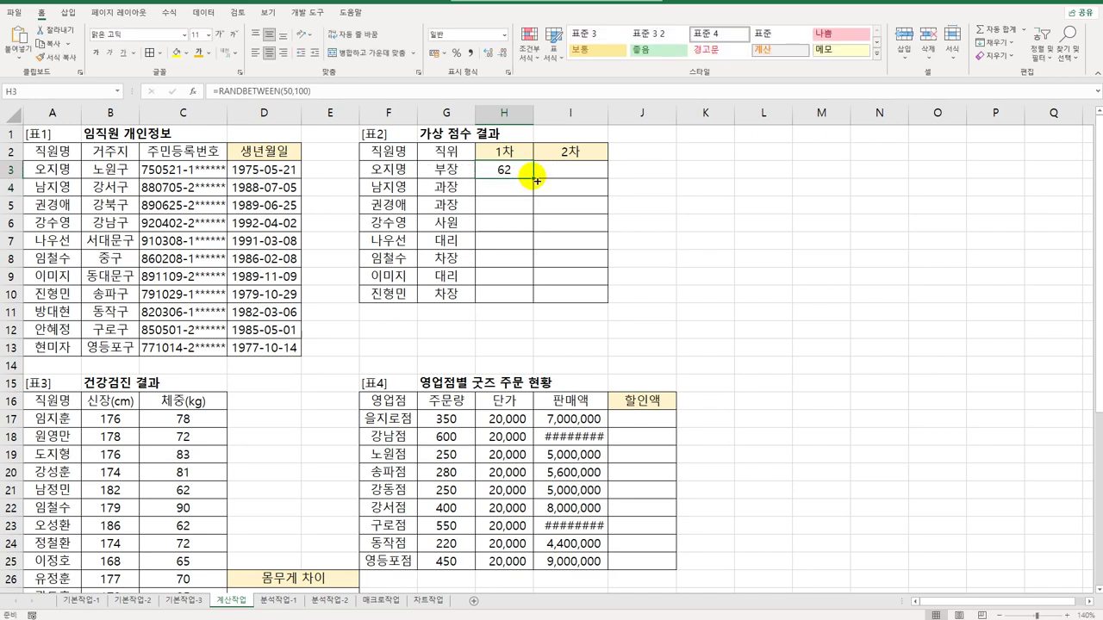
left_click_drag(536, 181, 601, 305)
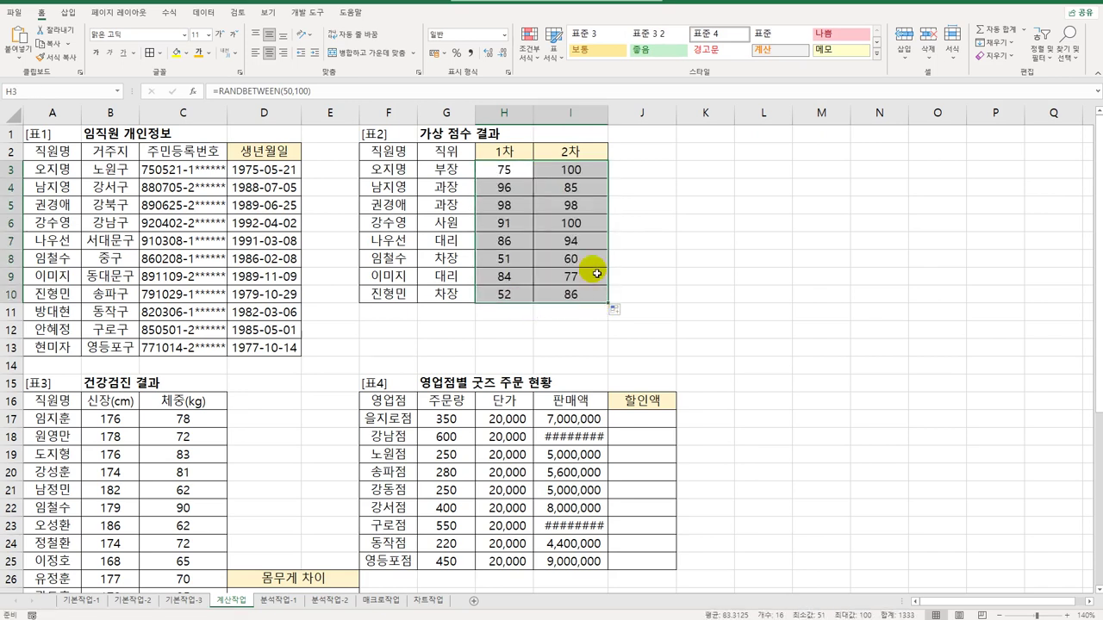
double_click(608, 114)
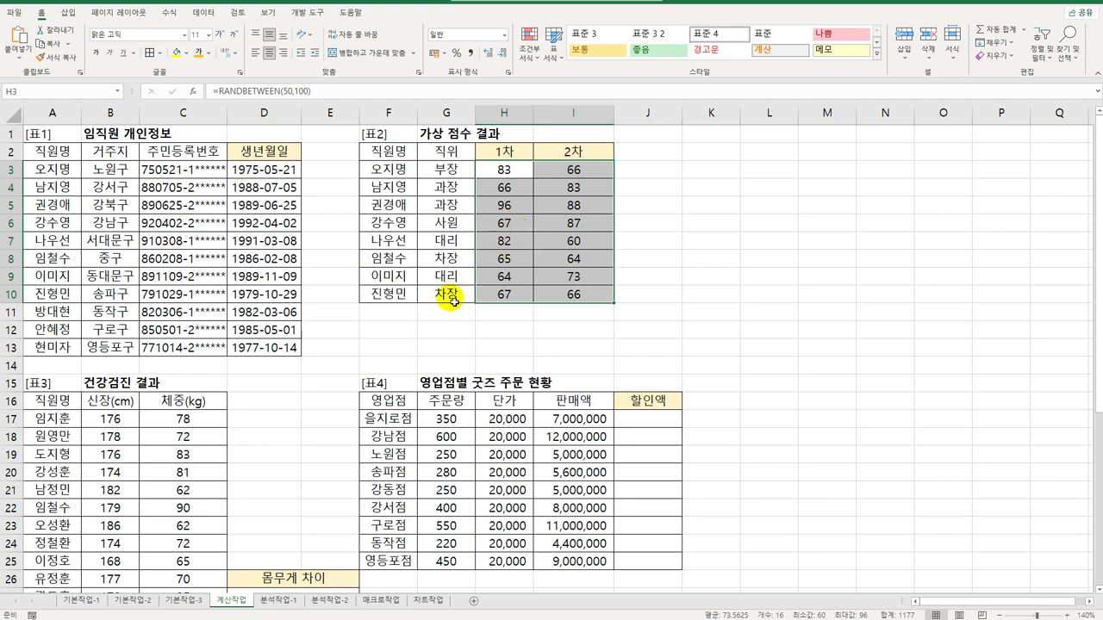
Enter =LARGE(C17:C27,3) in D27 under 몸무게 차이 to get the third-largest weight.
scroll(224, 380, "down", 3)
left_click(281, 438)
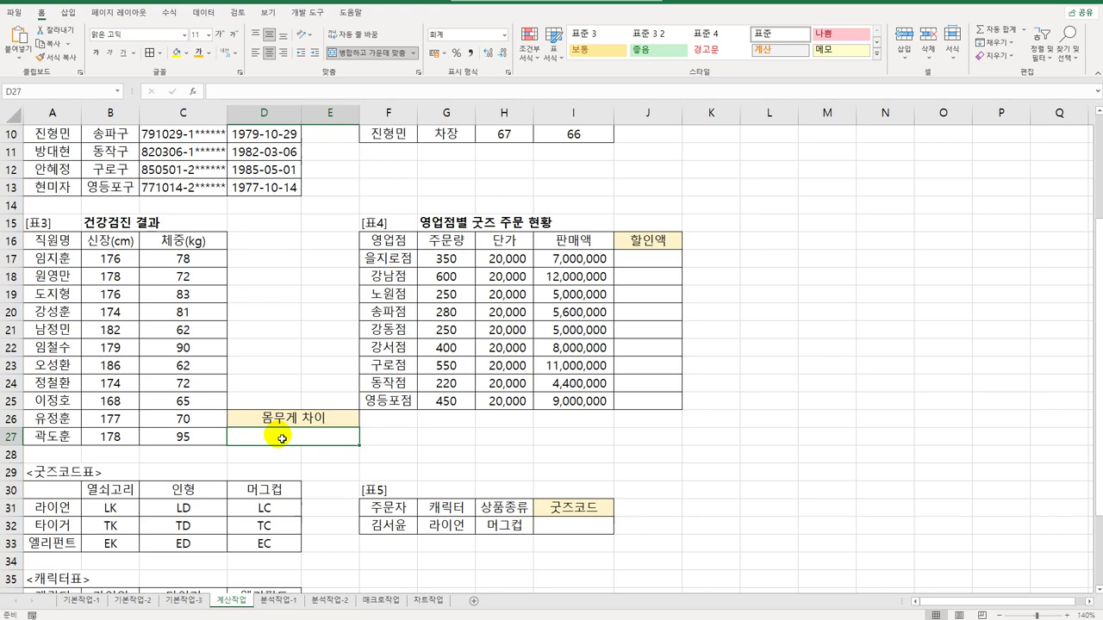
type("=")
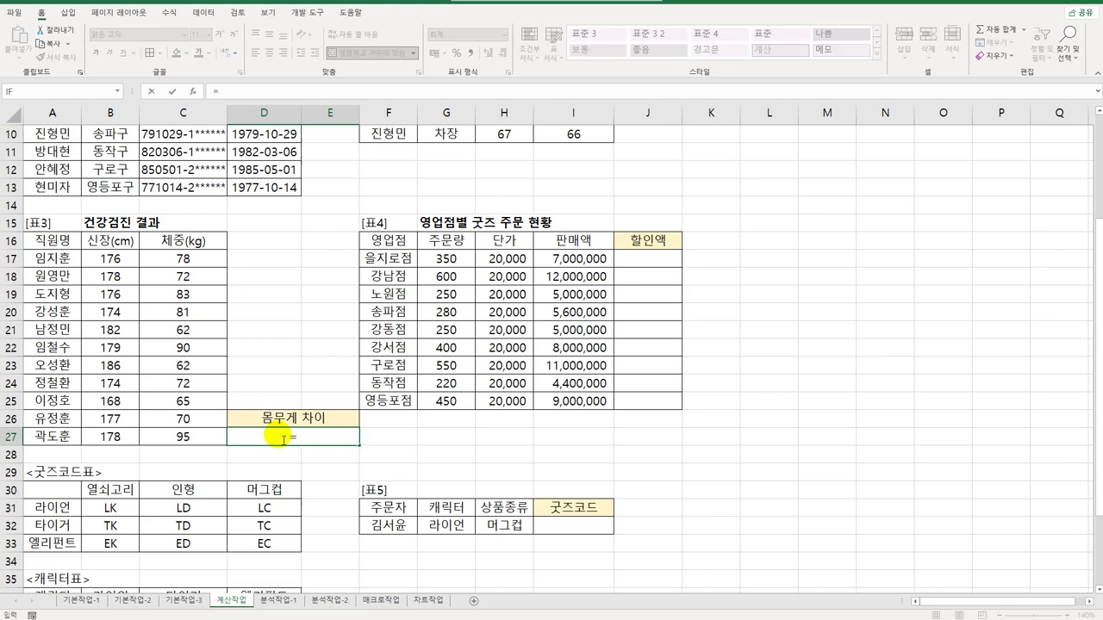
type("LARGE(")
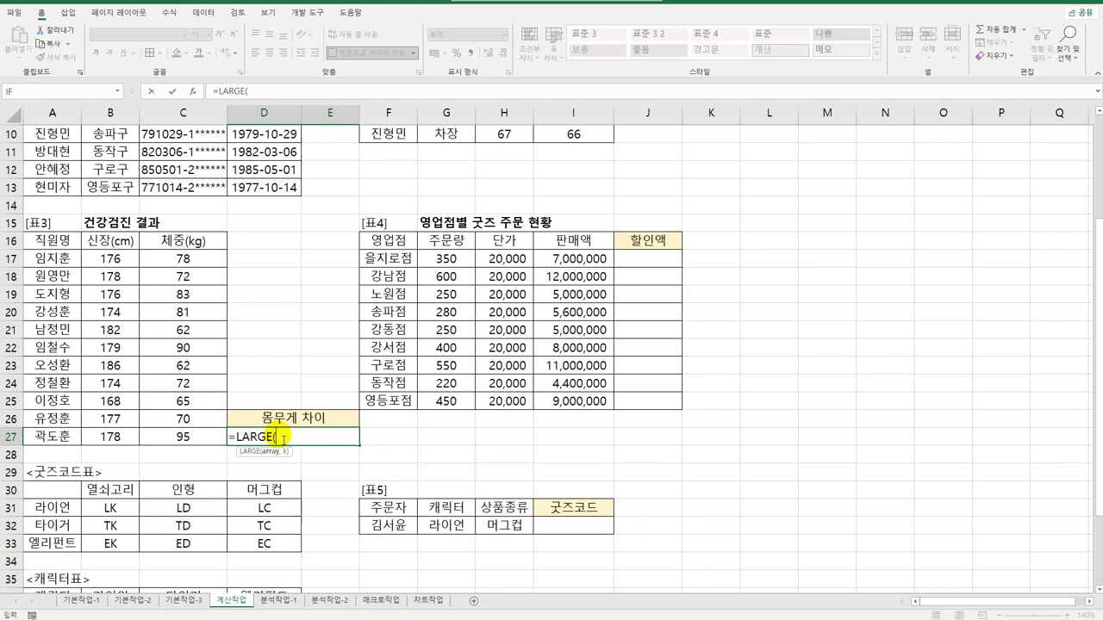
left_click_drag(170, 258, 185, 433)
type(",3")
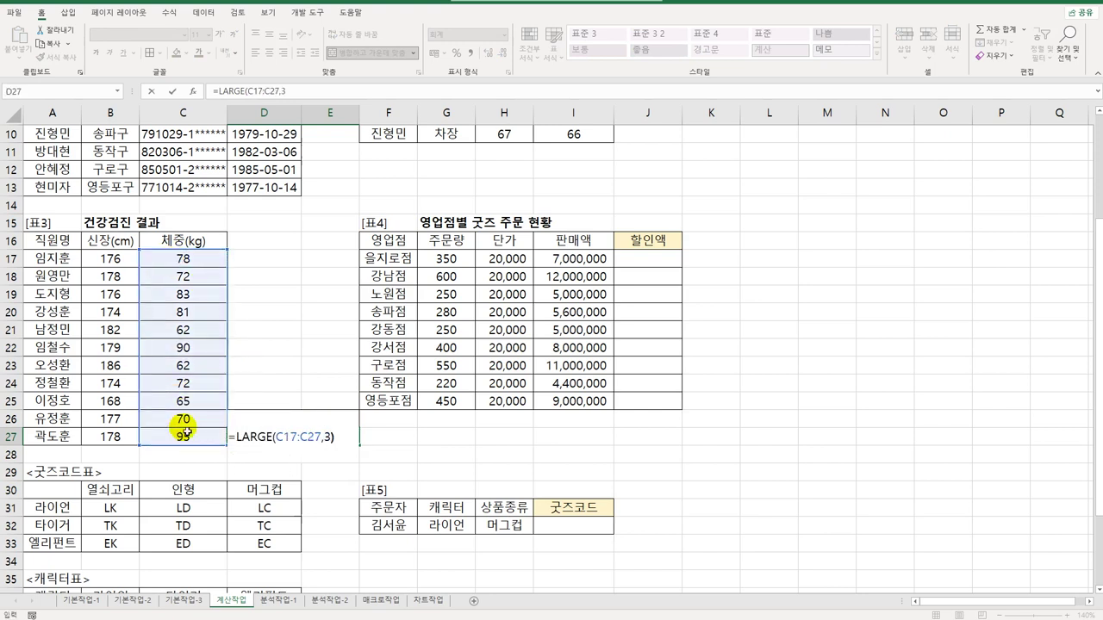
key("Return")
Extend the D27 formula to =LARGE(C17:C27,3)-SMALL(C17:C27,2)&"kg".
left_click(325, 441)
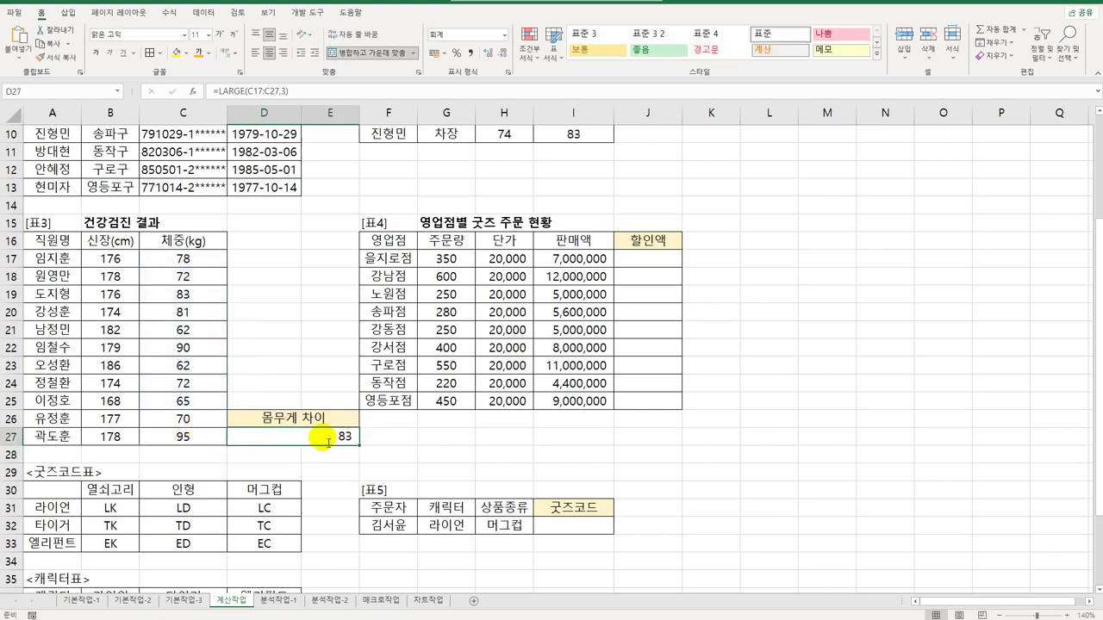
double_click(345, 442)
key("End")
type("-sm")
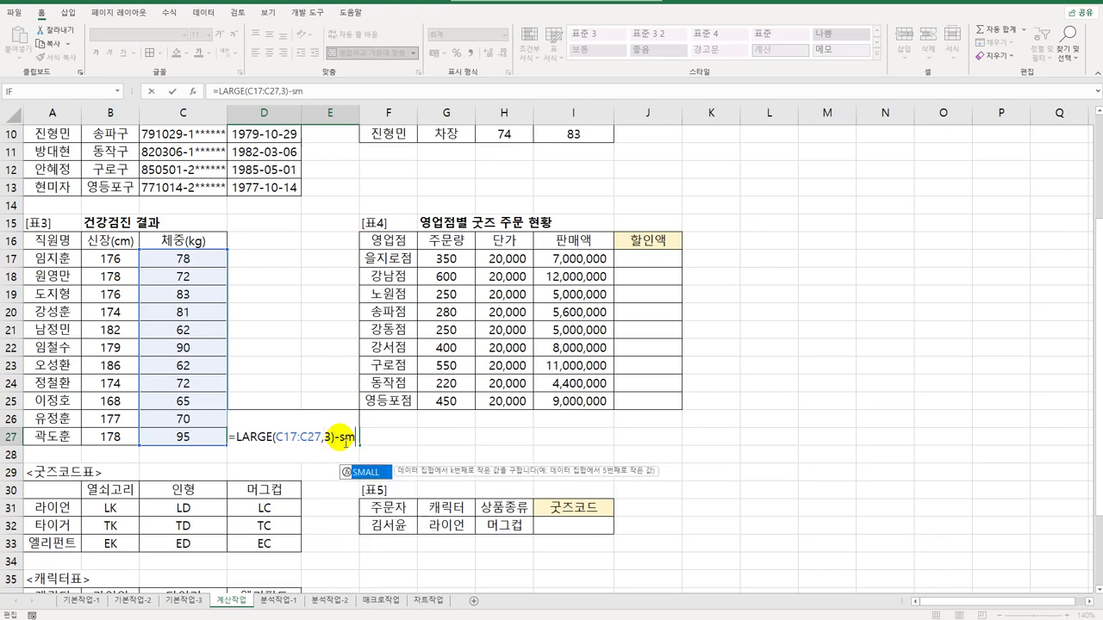
key("Tab")
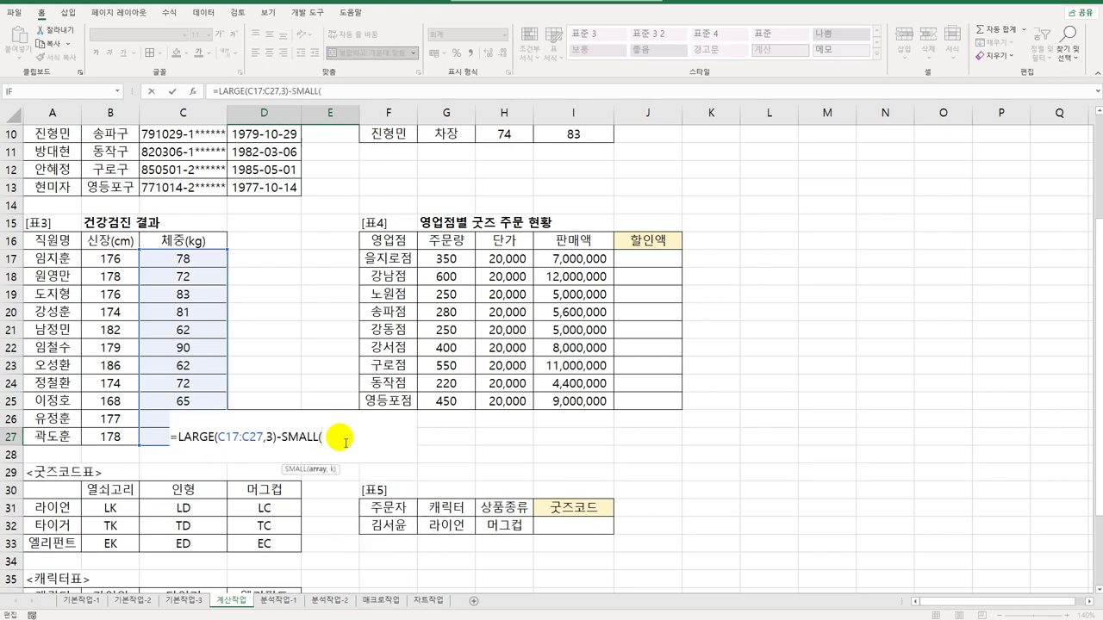
left_click_drag(191, 258, 166, 428)
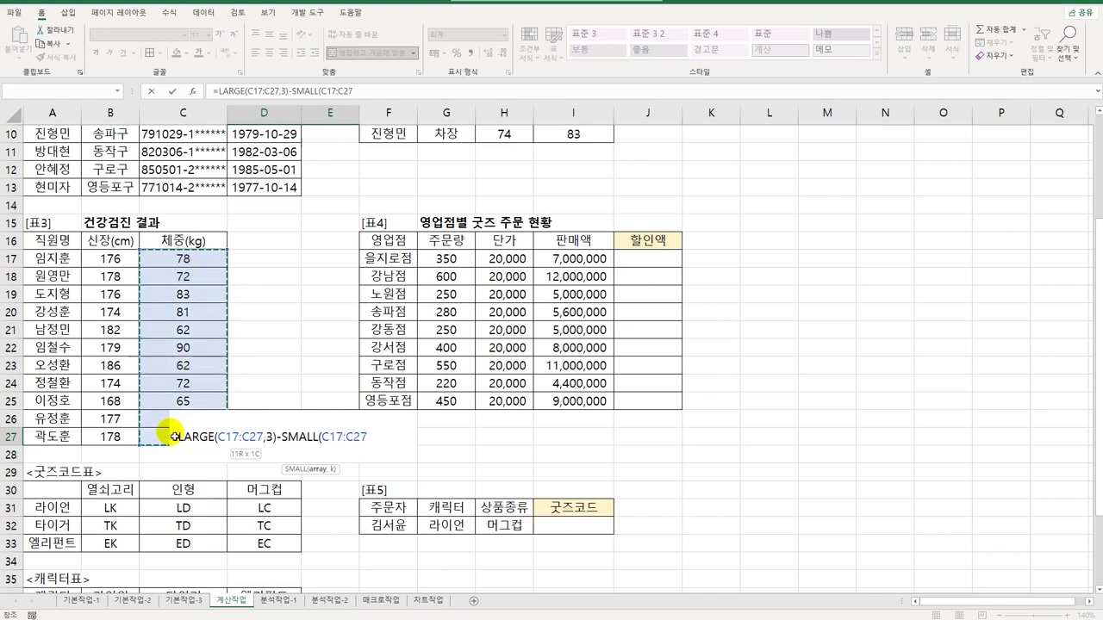
type(",2)")
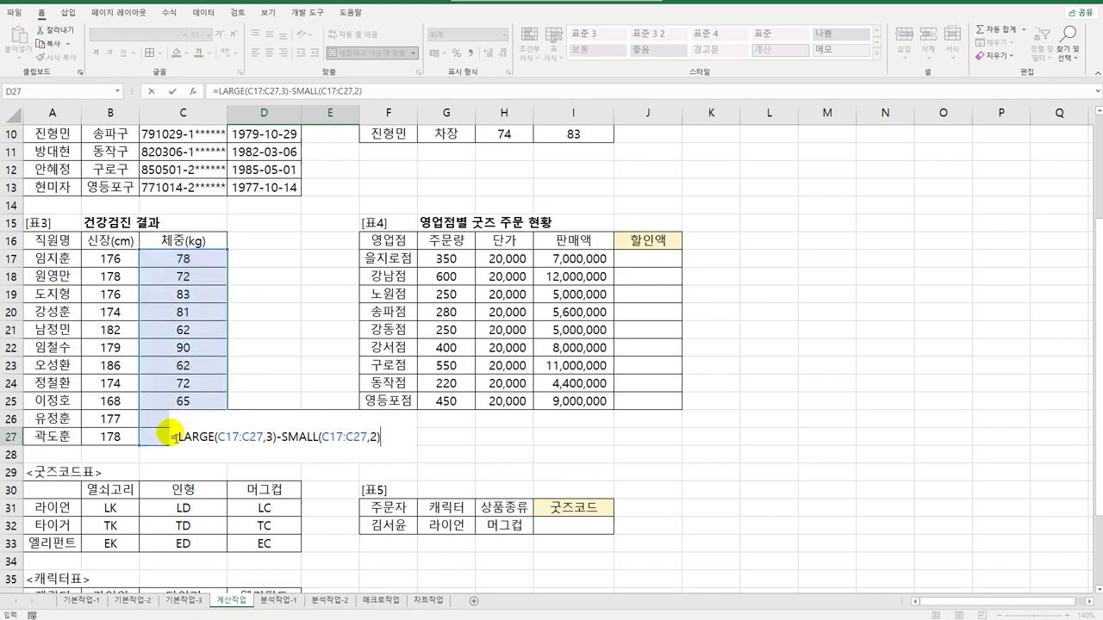
type("&\"kg\"")
key("Return")
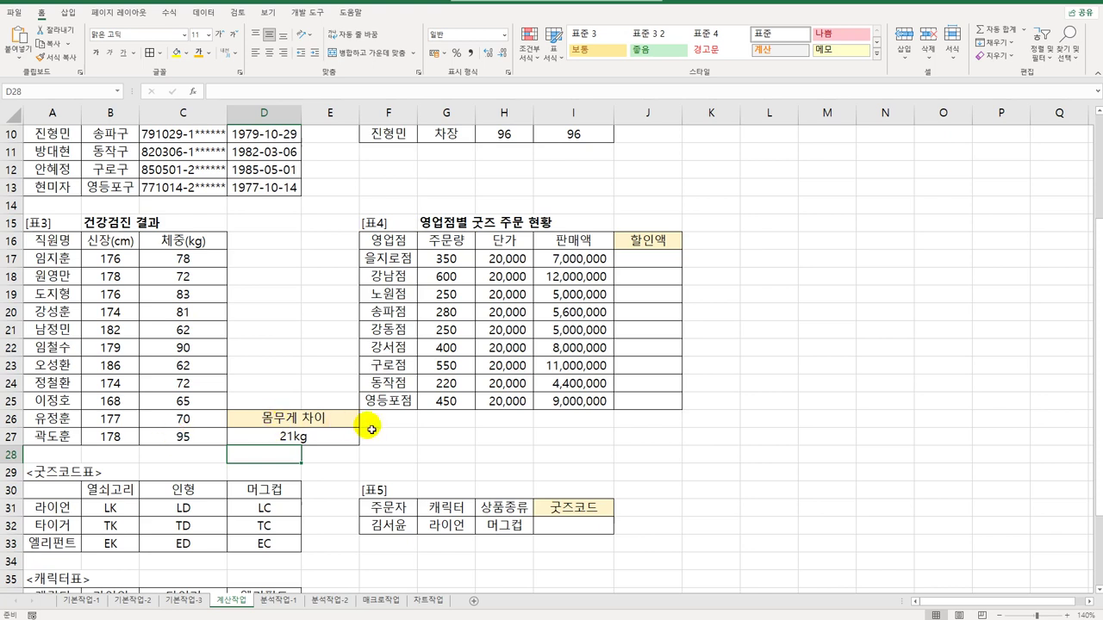
Begin the 할인액 formula in J17 with =IF(G17>=500,I17*15%, to give a 15% discount on orders of 500 or more.
left_click(652, 260)
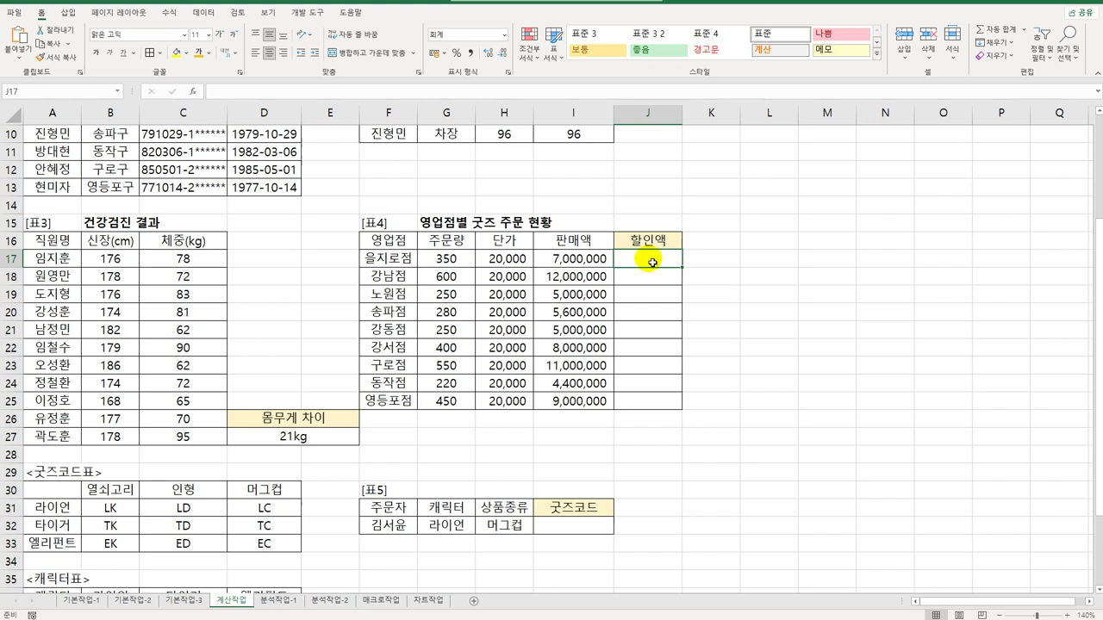
mouse_move(652, 263)
left_mouse_down()
mouse_move(651, 406)
mouse_move(653, 266)
left_mouse_up()
type("=if")
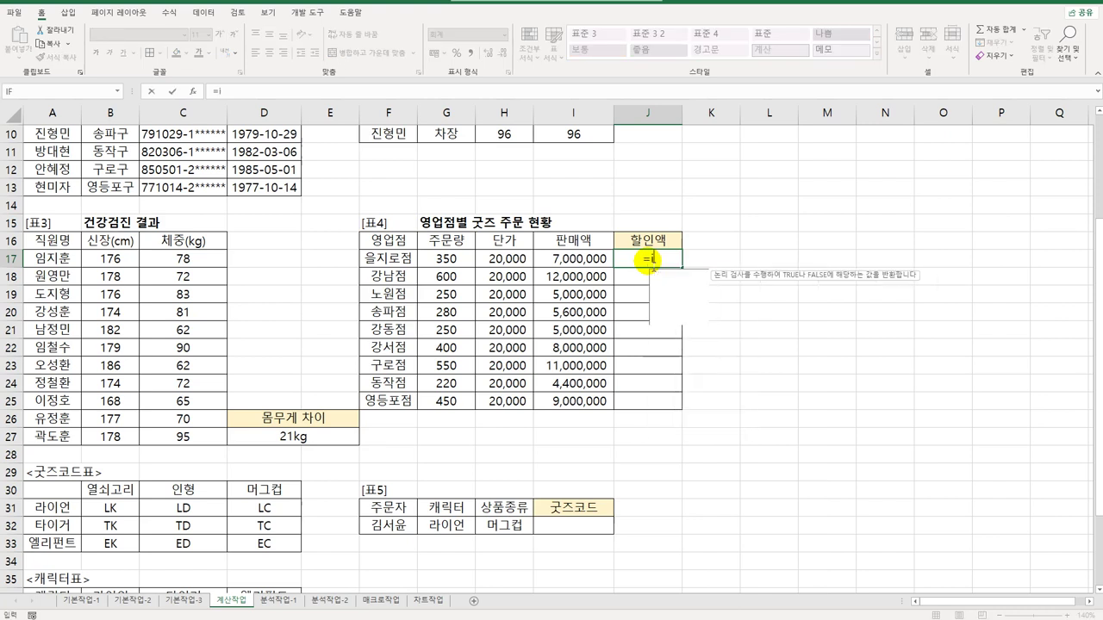
key("Tab")
key("Left")
key("Left")
key("Left")
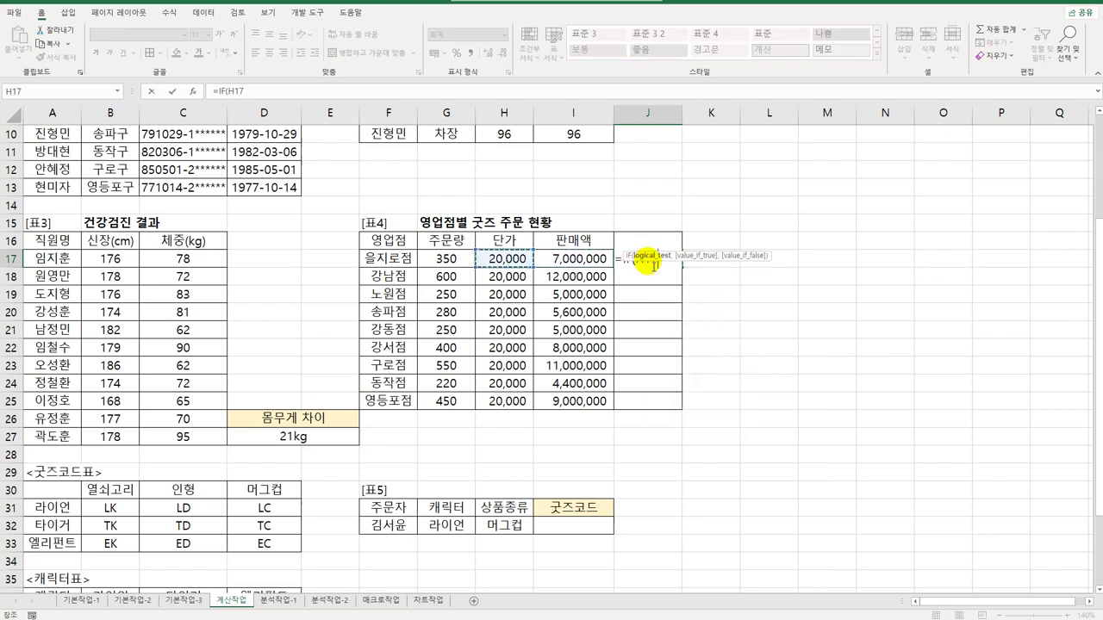
type(">=")
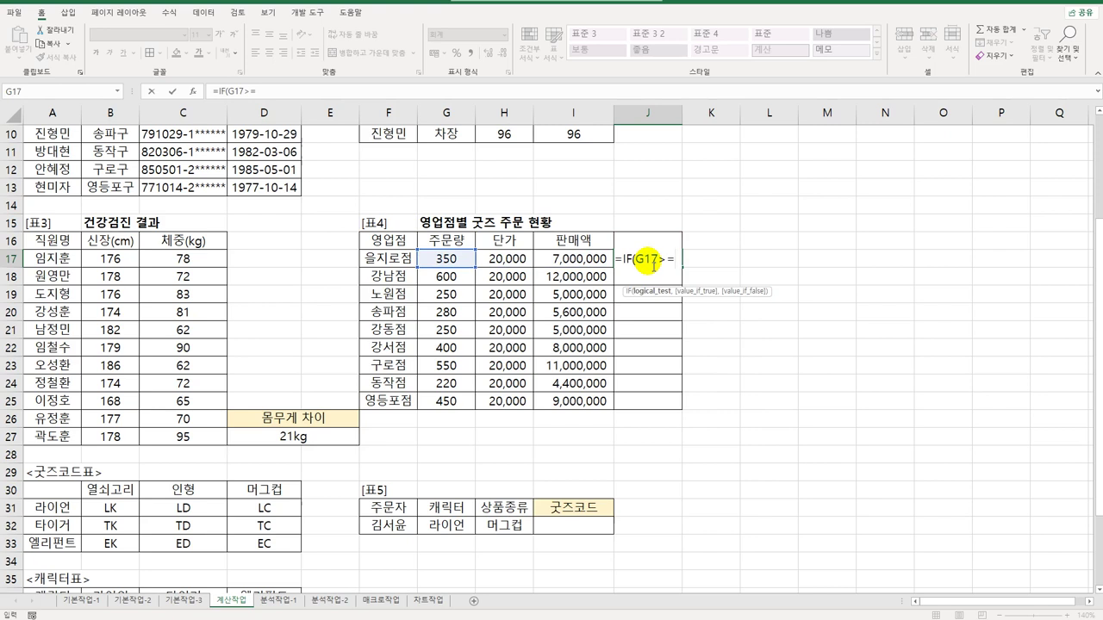
type("500,")
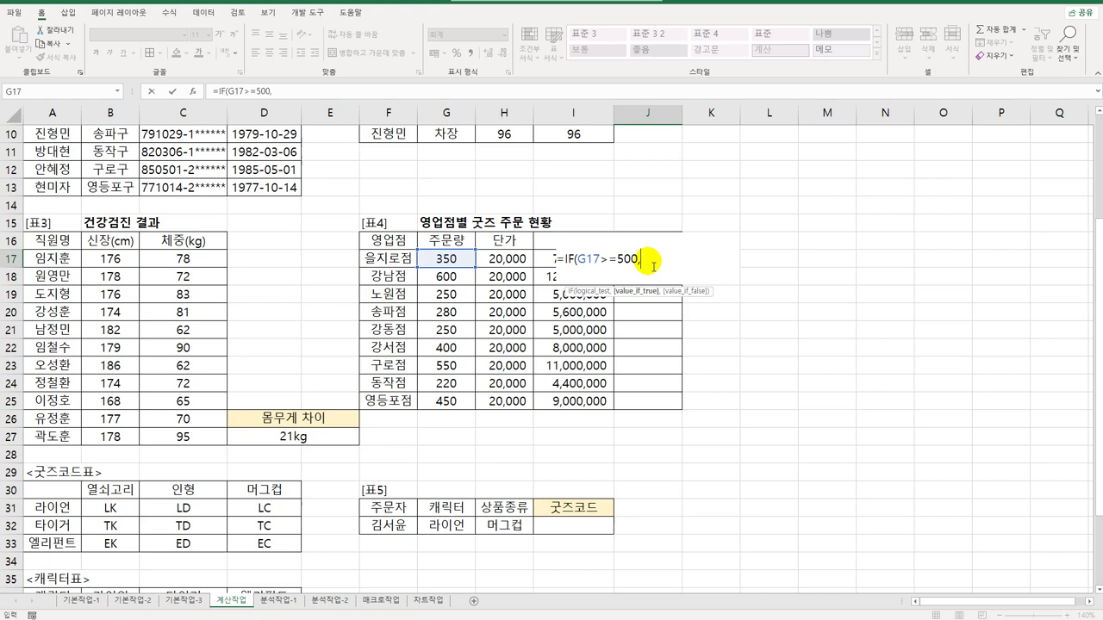
key("Left")
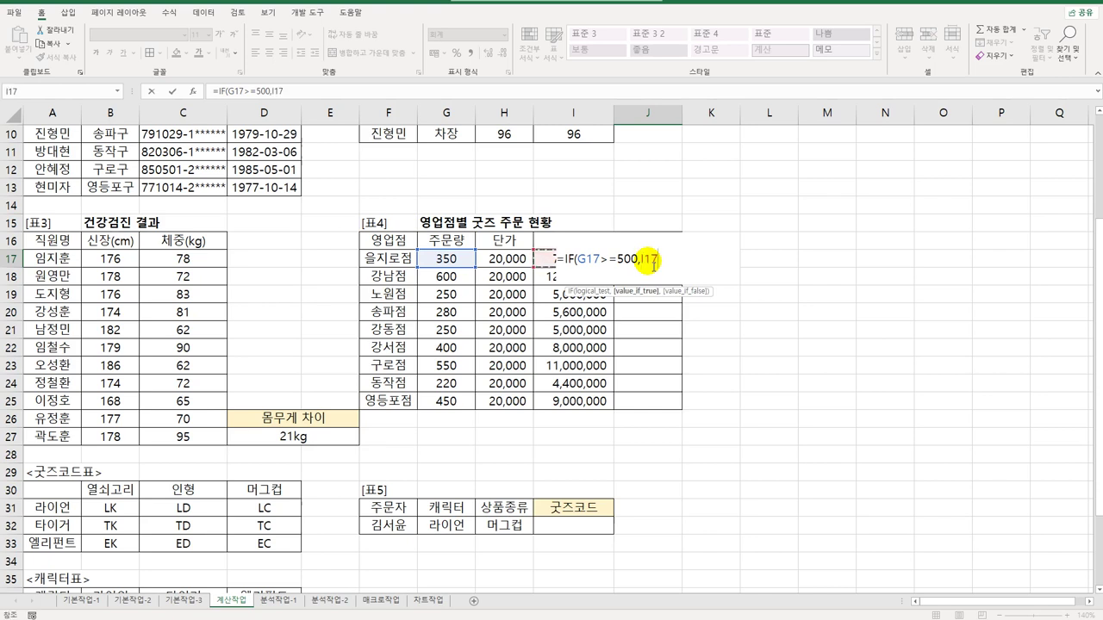
type("*15%,")
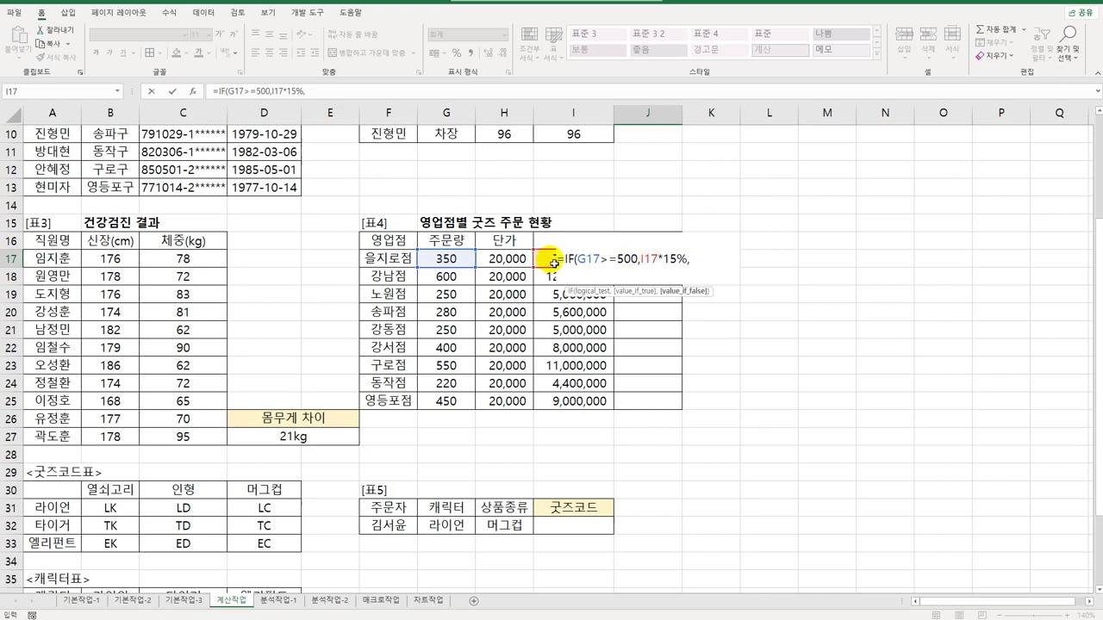
Nest a second condition, IF(G17>=300,I17*10%, in the J17 formula by reusing a copy of the first condition.
left_click_drag(566, 259, 696, 275)
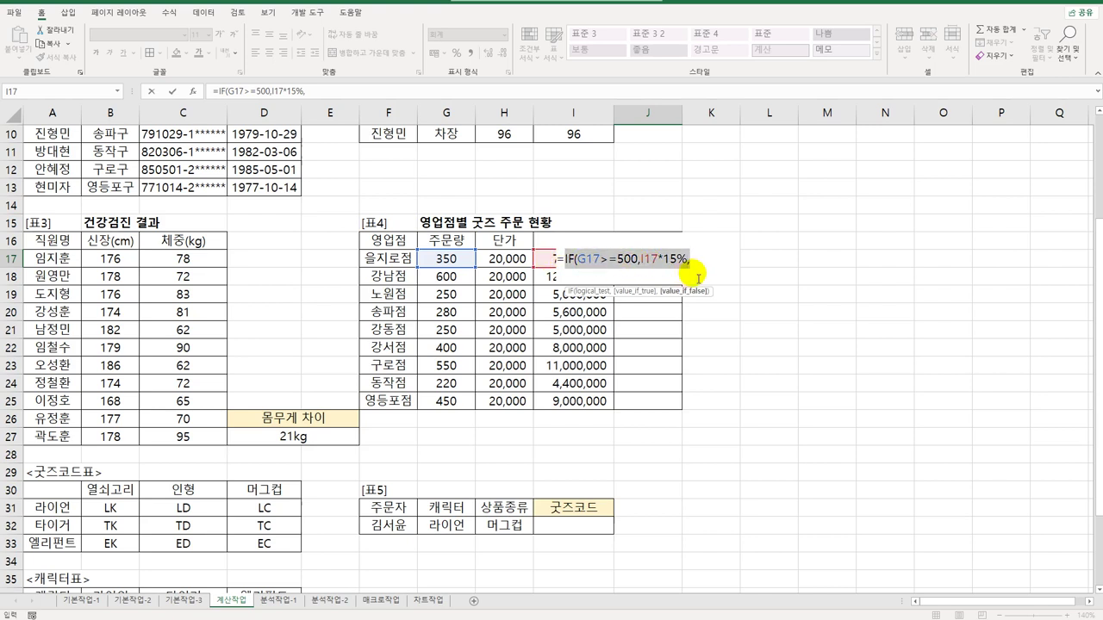
key("ctrl+c")
left_click(700, 273)
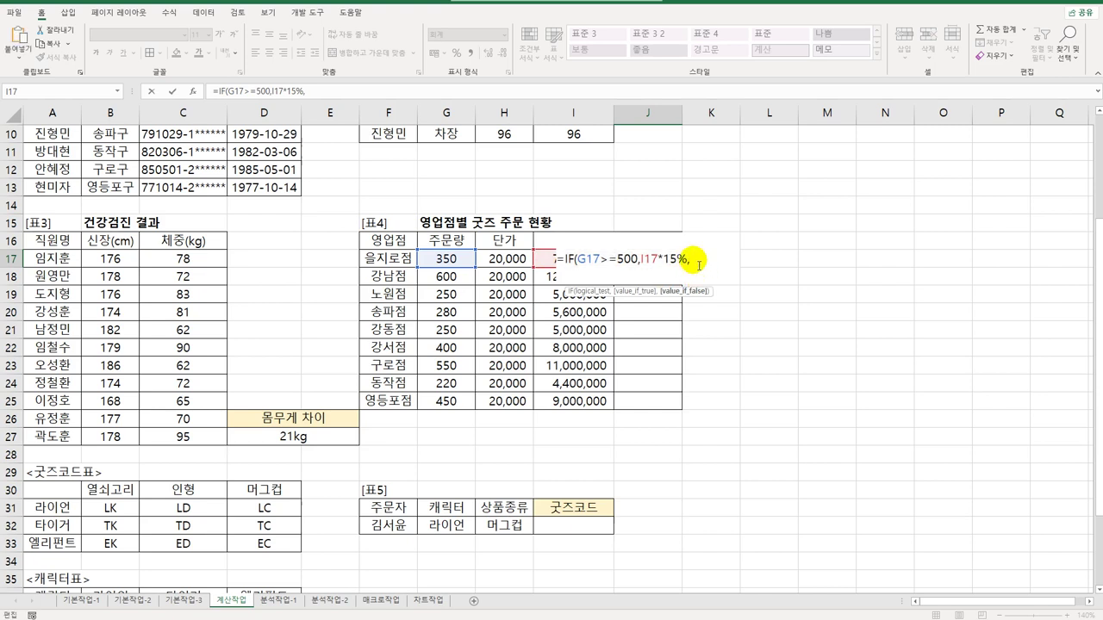
key("ctrl+v")
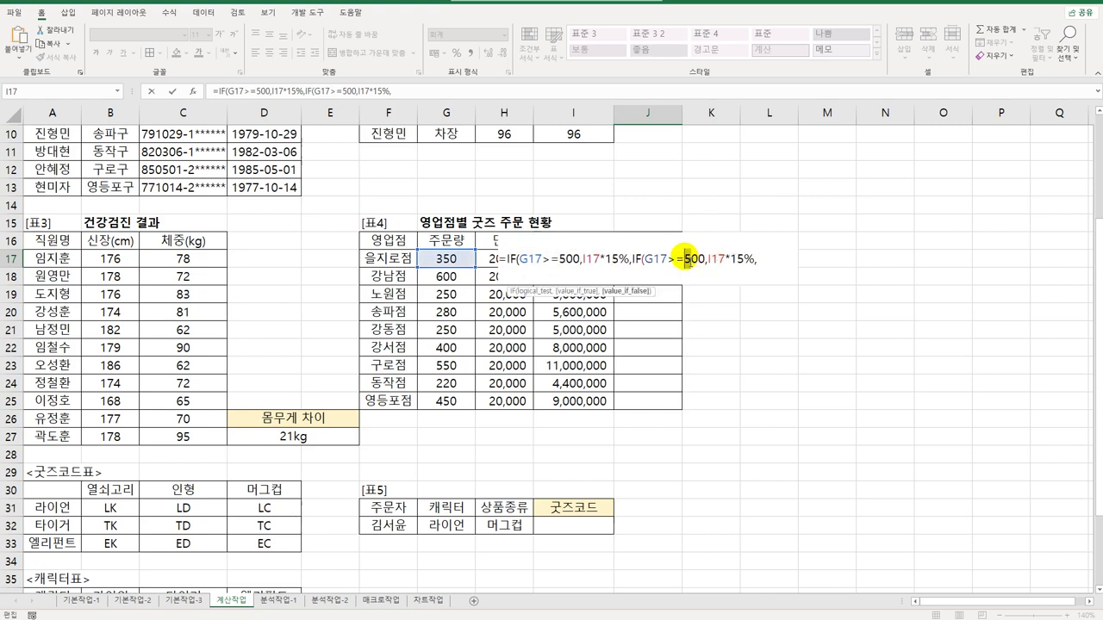
type("3")
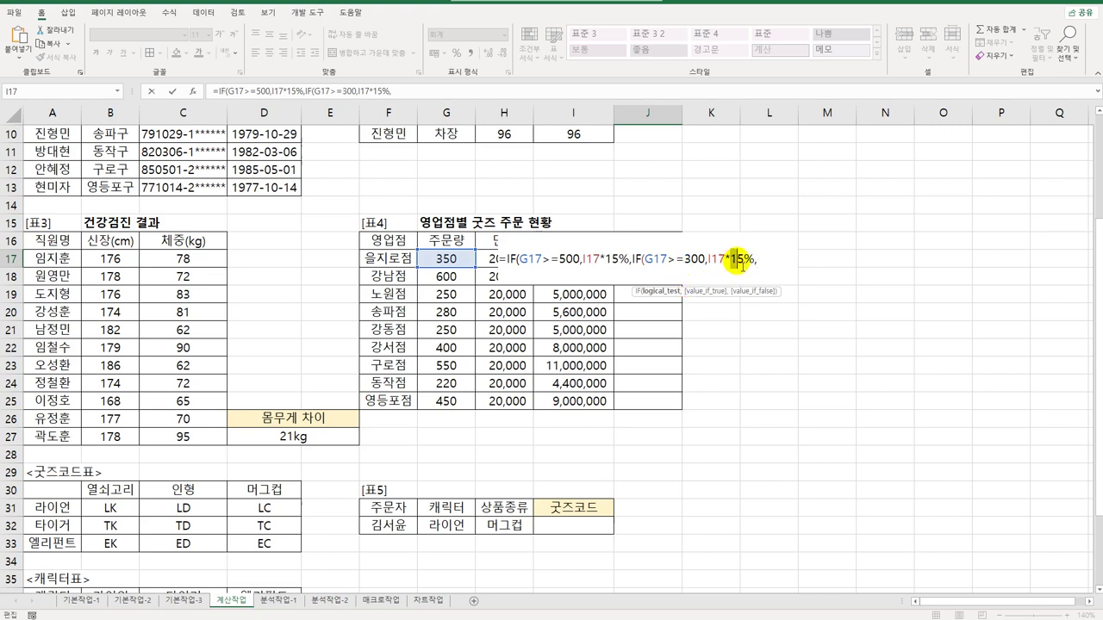
left_click_drag(742, 262, 750, 267)
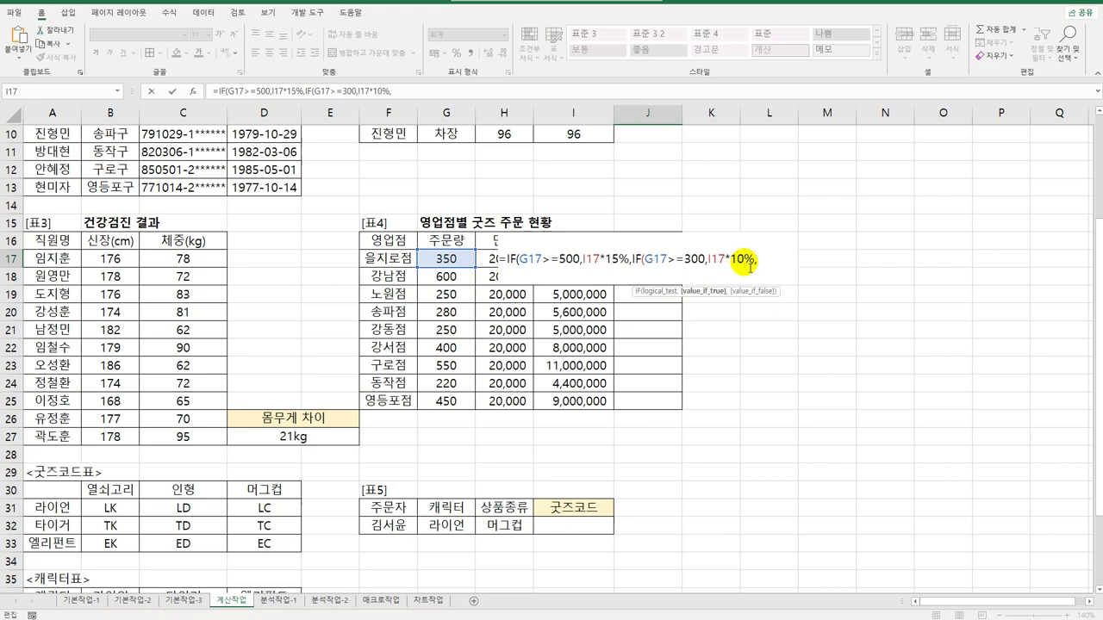
type("0")
left_click(766, 265)
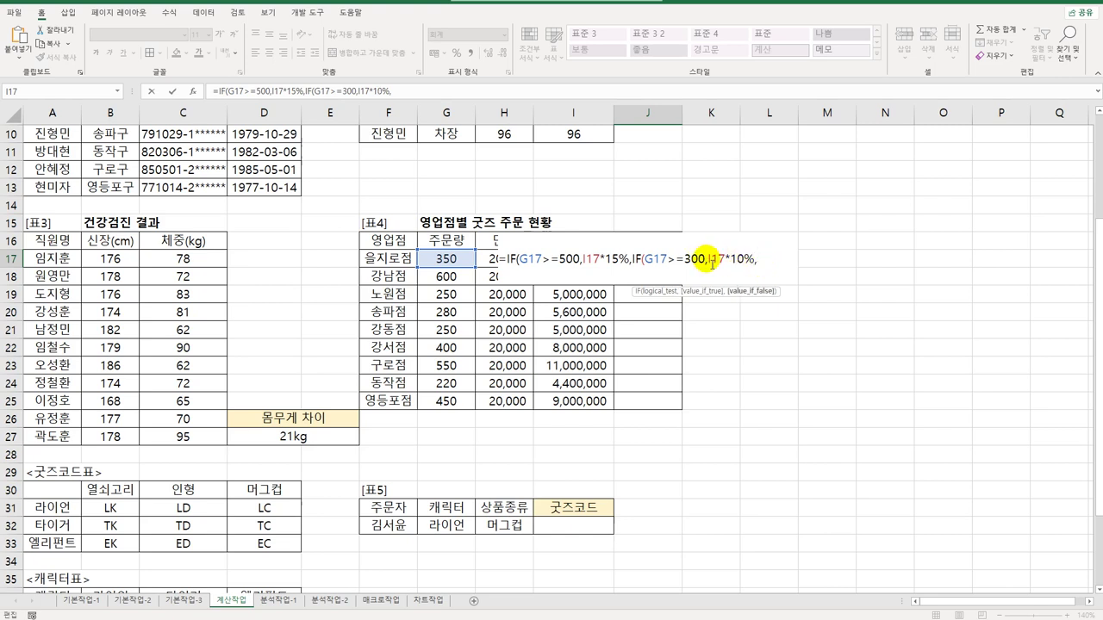
Finish the J17 formula with I17*5% as the remaining case and fill it down to J25.
left_click_drag(708, 262, 757, 267)
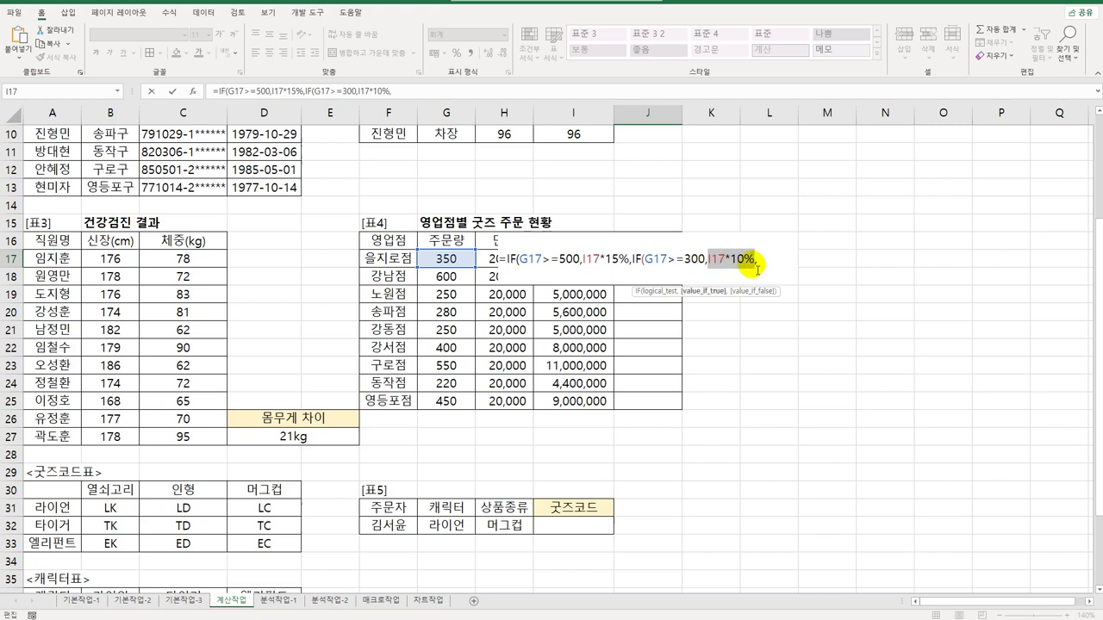
left_click(765, 265)
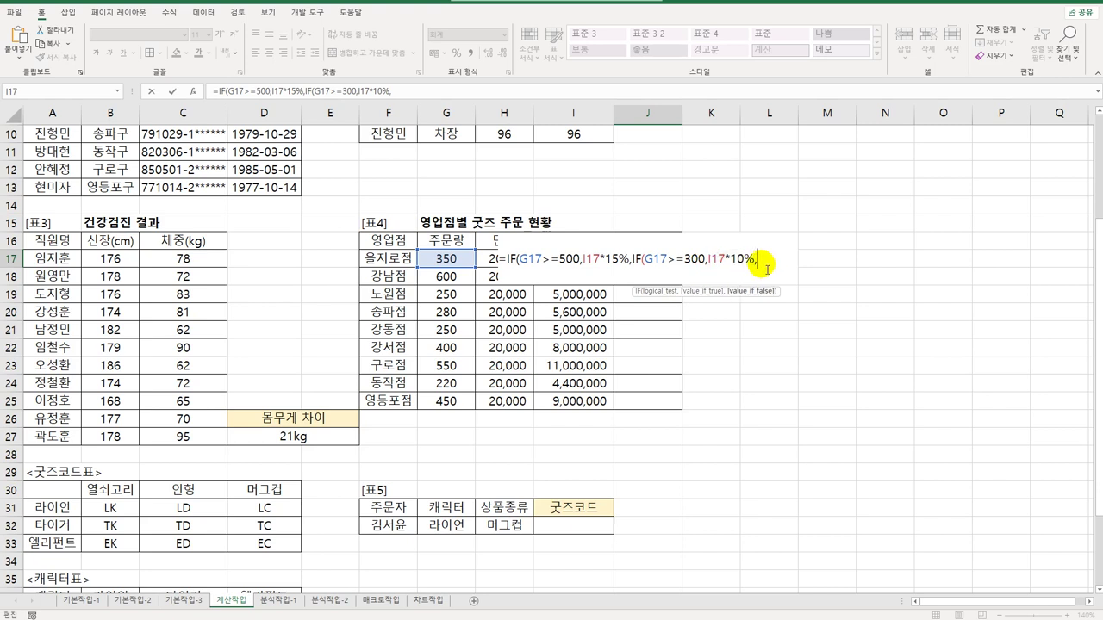
key("ctrl+v")
left_click_drag(722, 262, 738, 263)
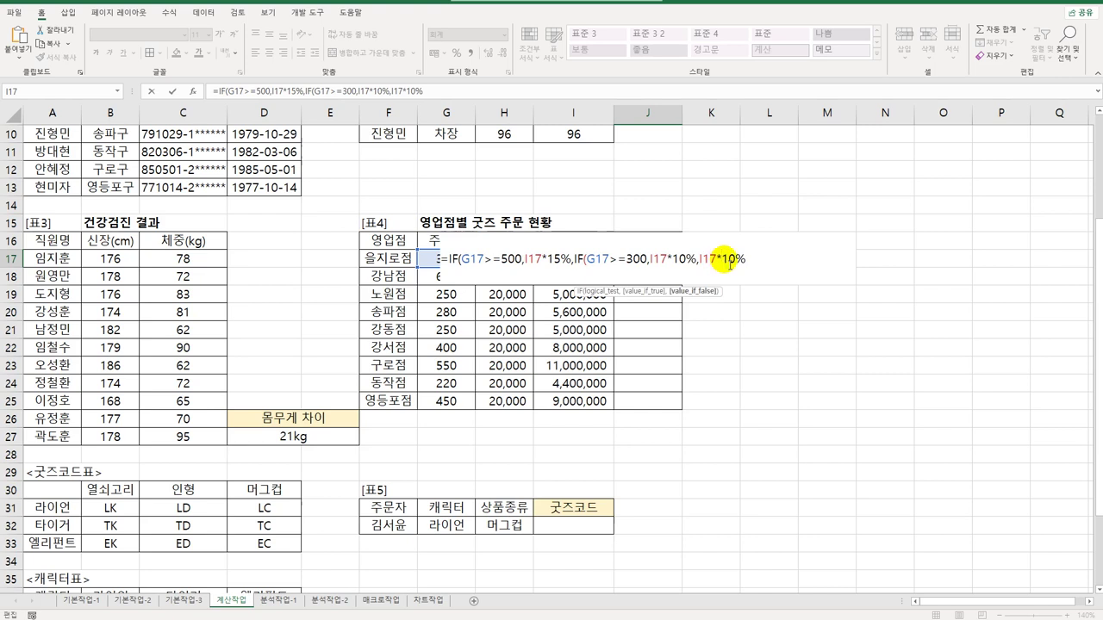
type("5%")
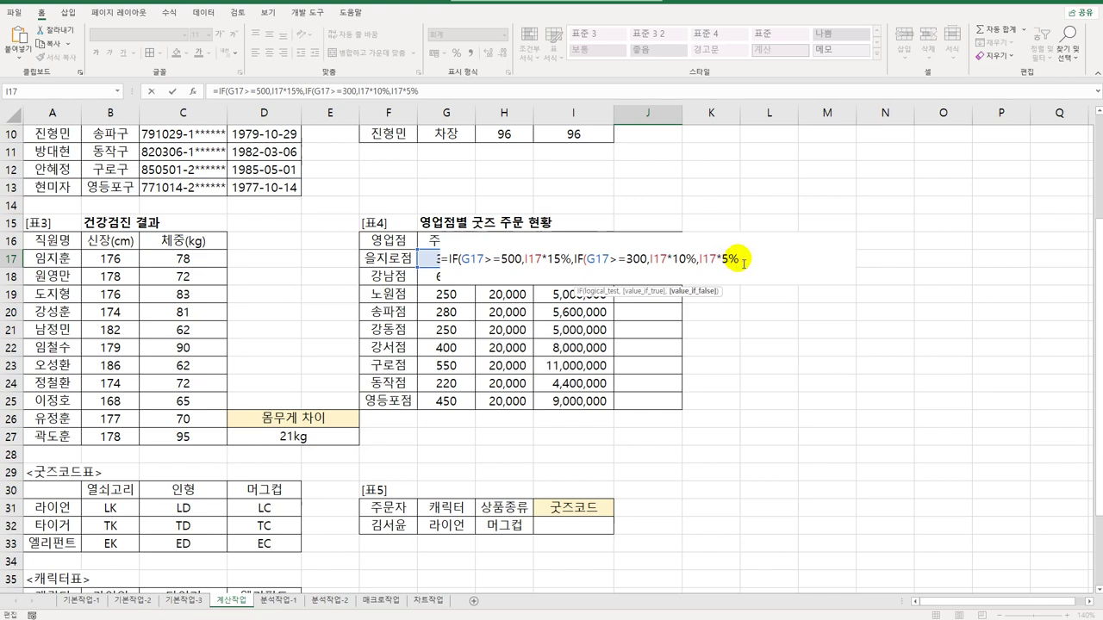
key("Left")
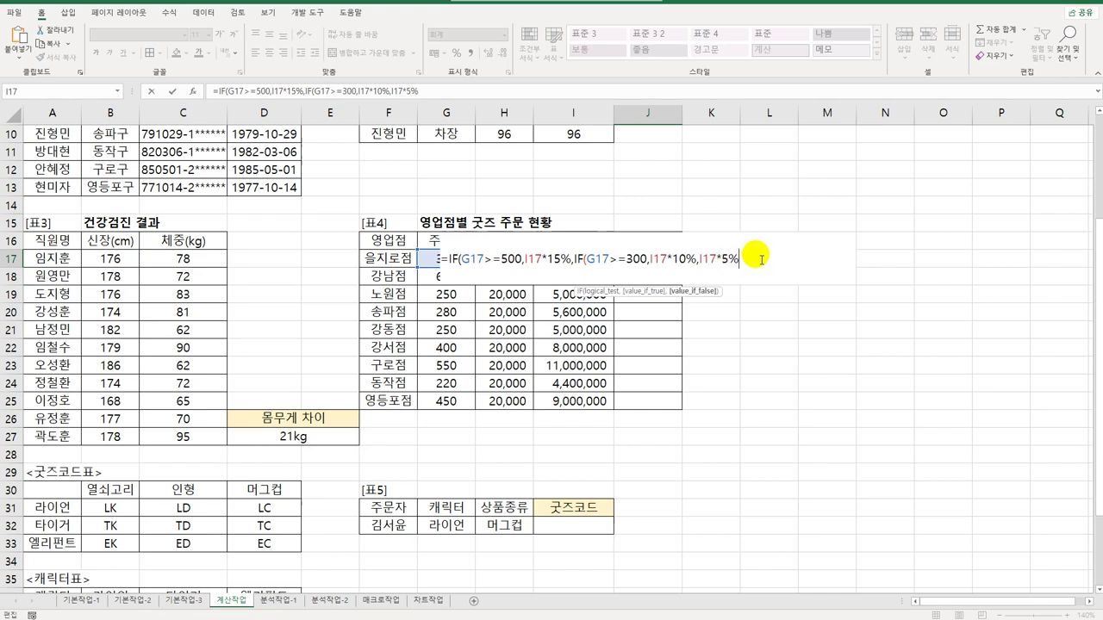
type(")")
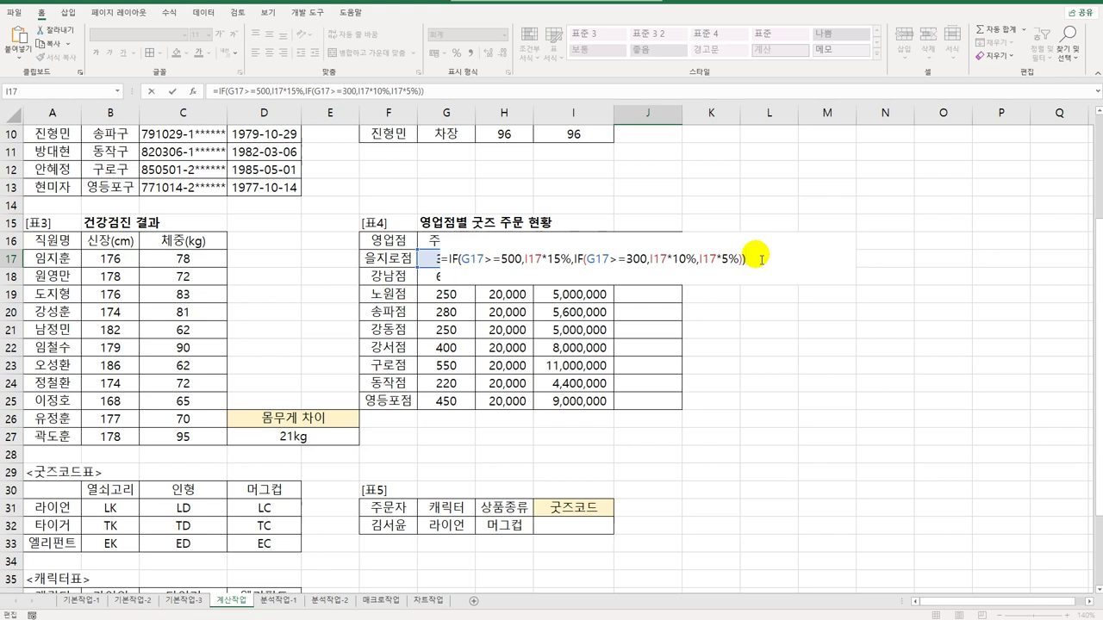
key("Return")
left_click_drag(684, 259, 681, 409)
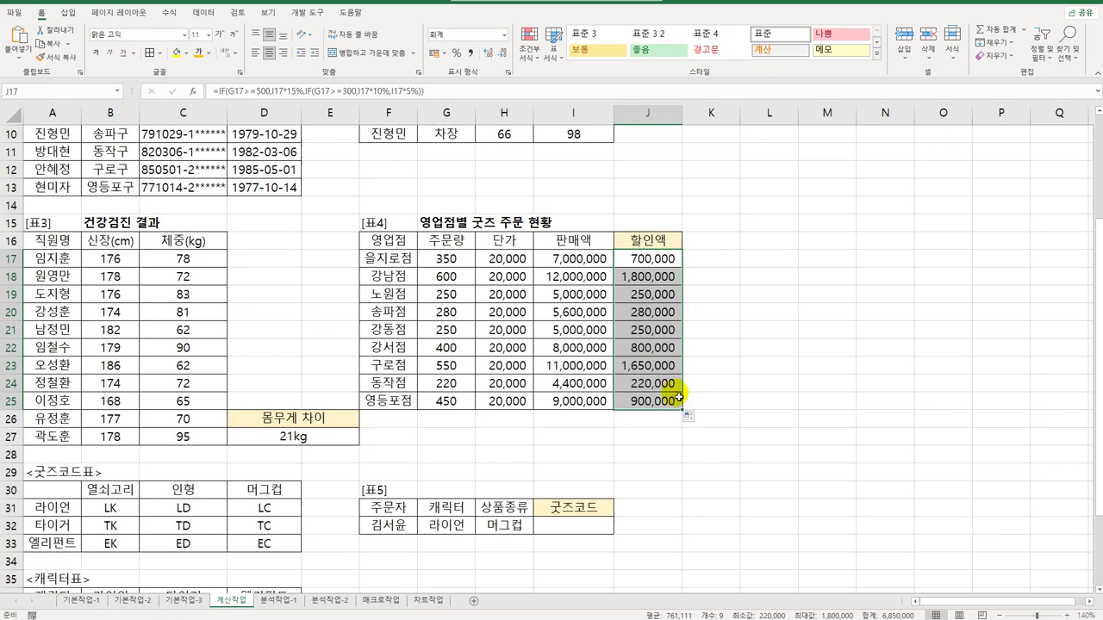
Edit the J17 formula to move the I17* multiplier from before 15% to the front of the outer IF.
left_click(648, 259)
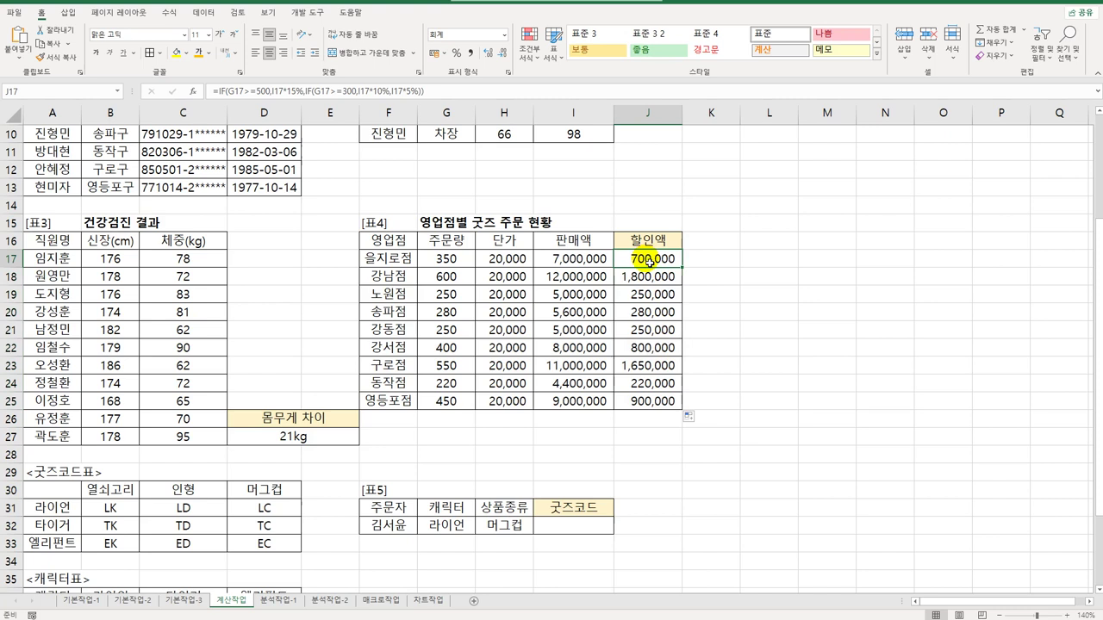
double_click(648, 259)
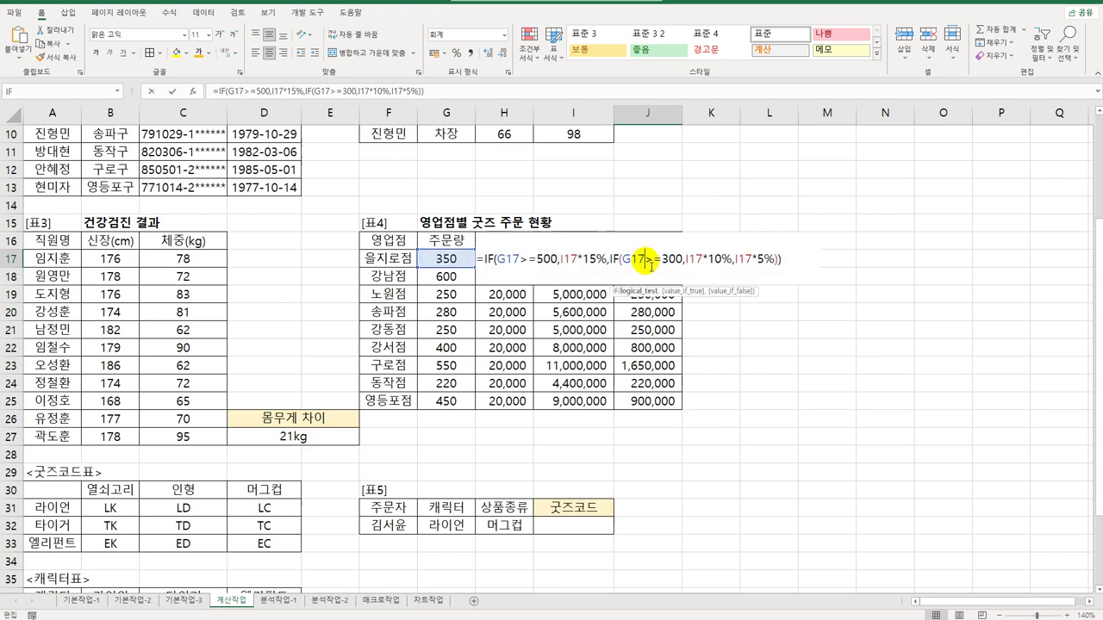
double_click(572, 258)
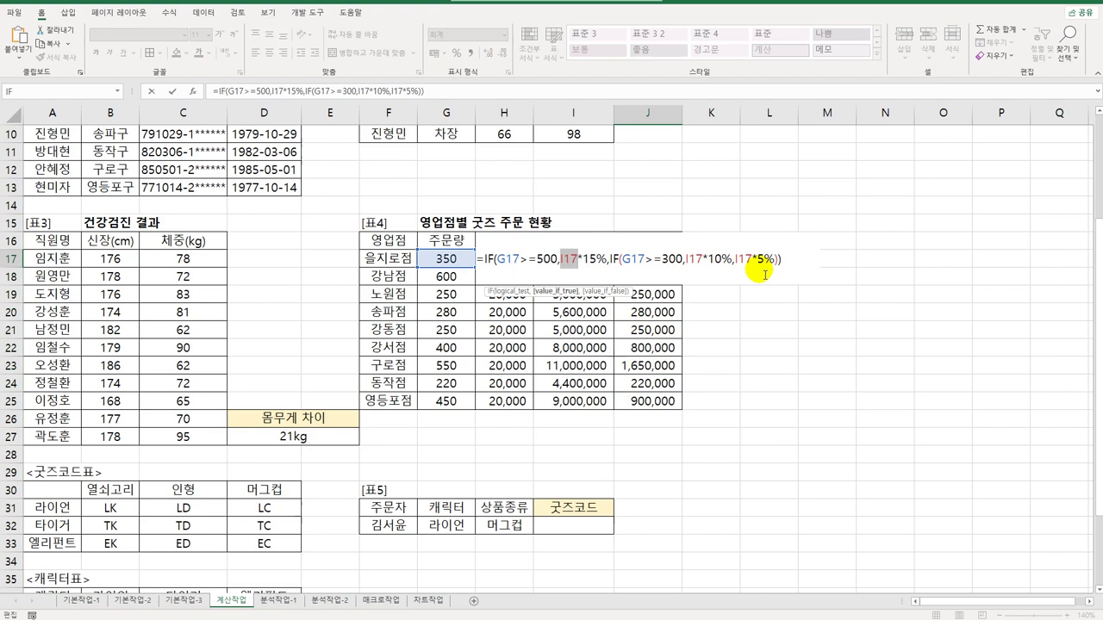
left_click(562, 258)
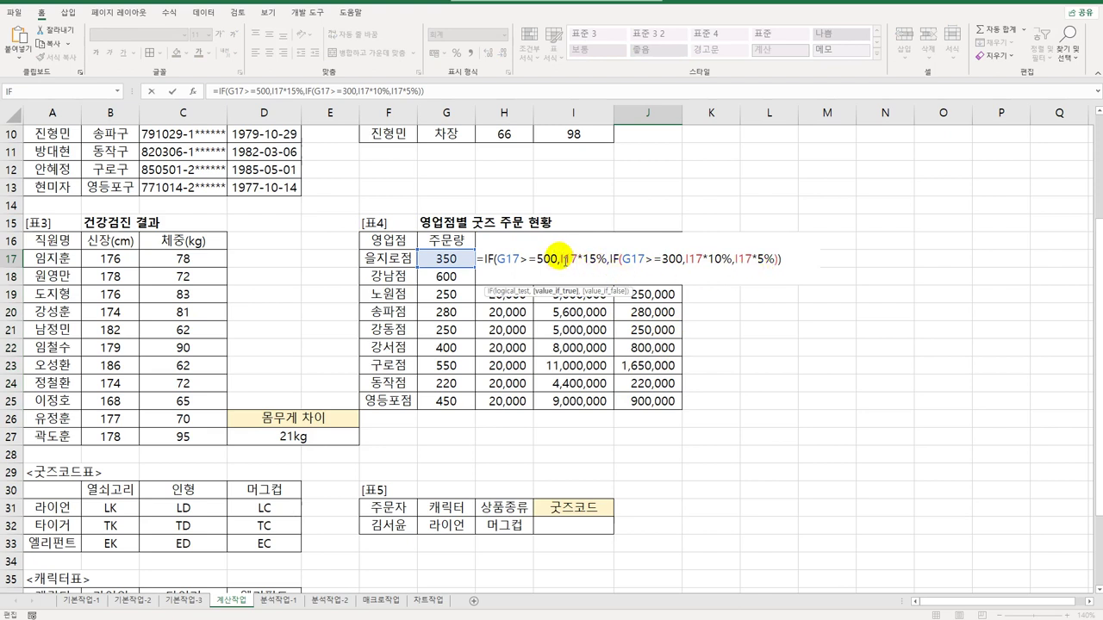
left_click_drag(563, 258, 589, 263)
key("ctrl+c")
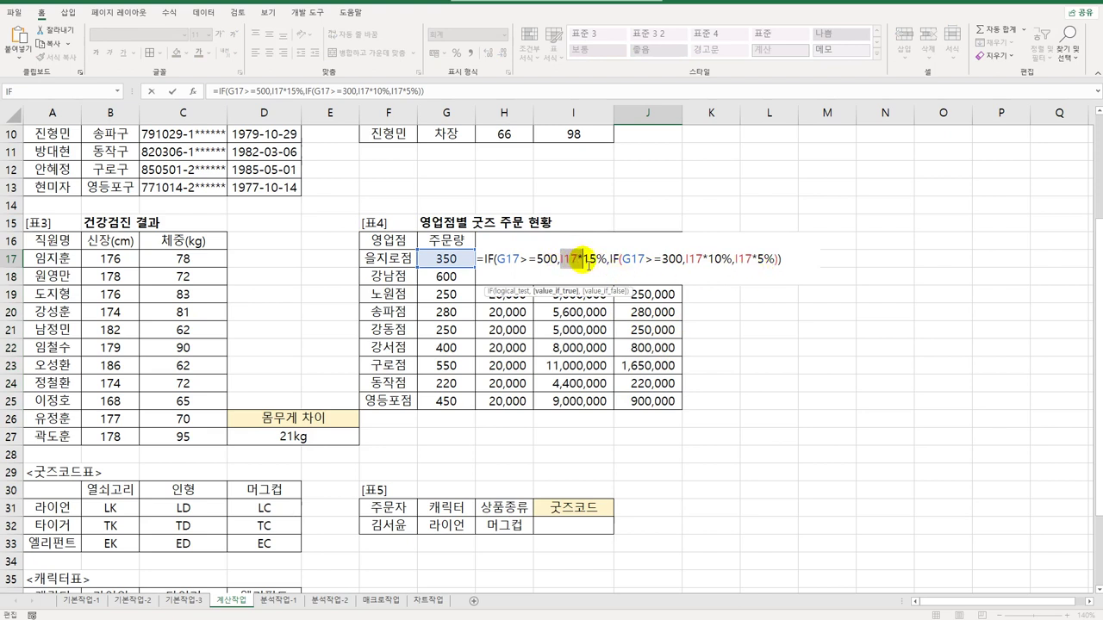
key("Delete")
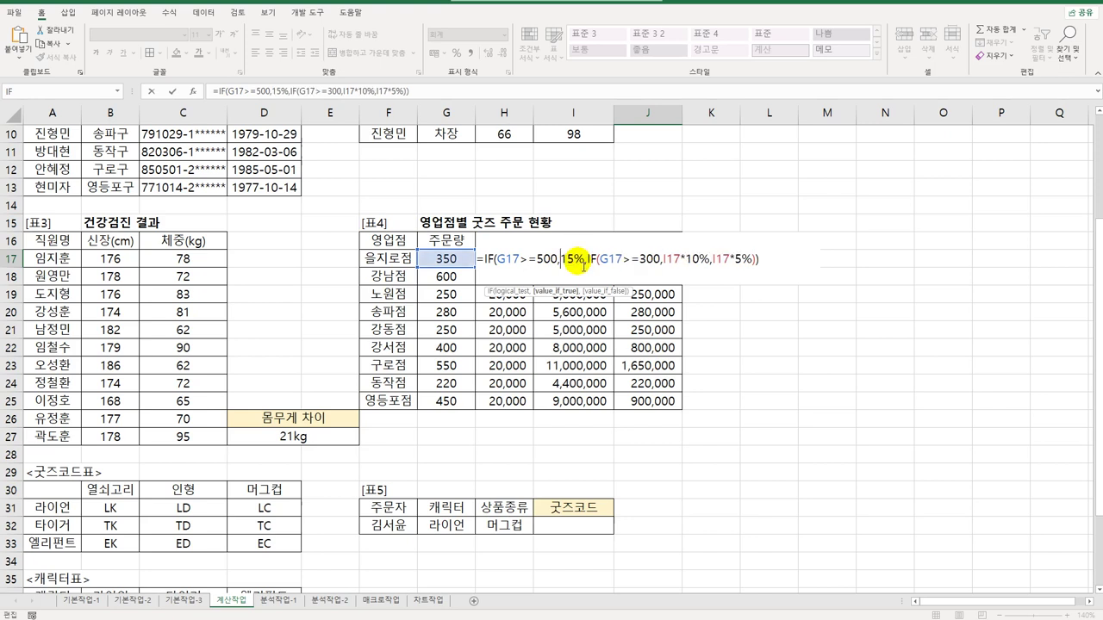
left_click(487, 259)
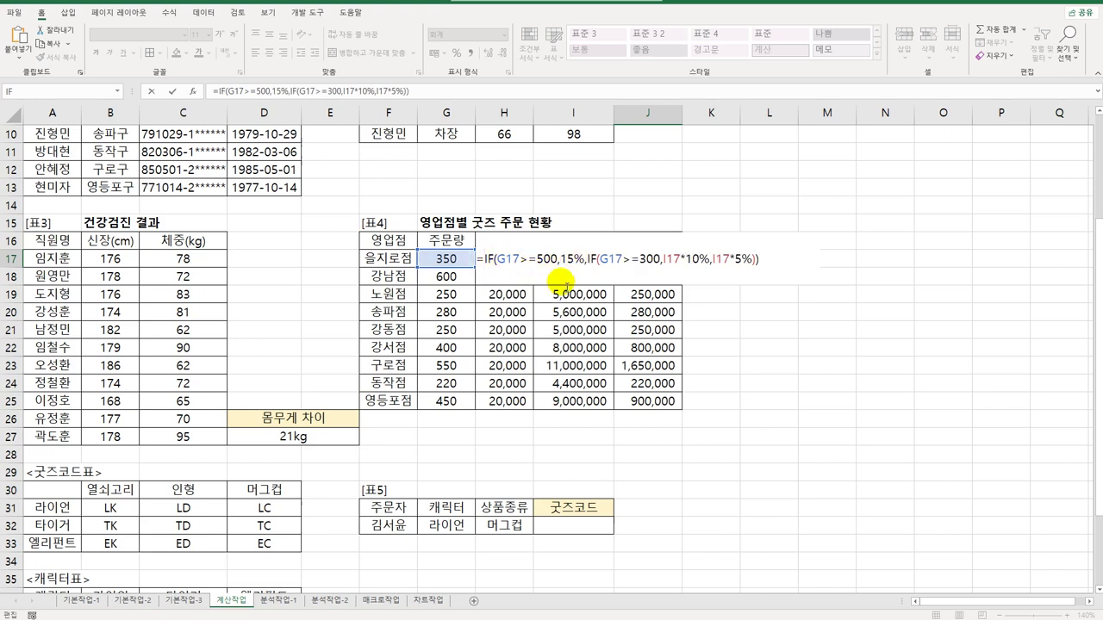
key("ctrl+v")
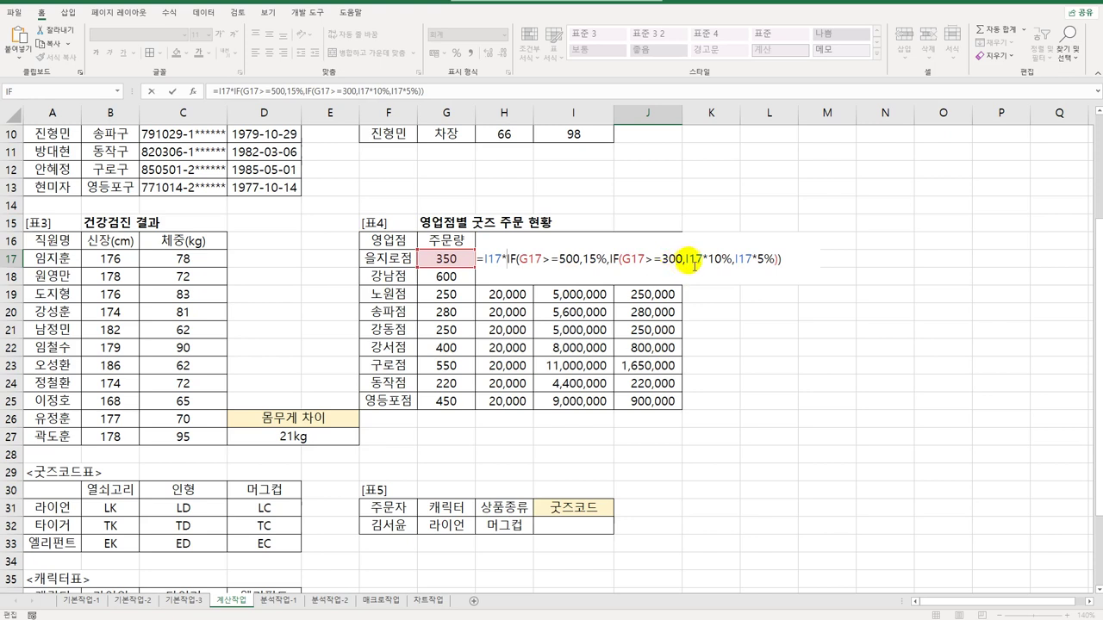
Shorten the J17 formula to =I17*IF(G17>=500,15%,IF(G17>=300,10%,5%)) and fill it down to J25.
left_click_drag(686, 259, 709, 269)
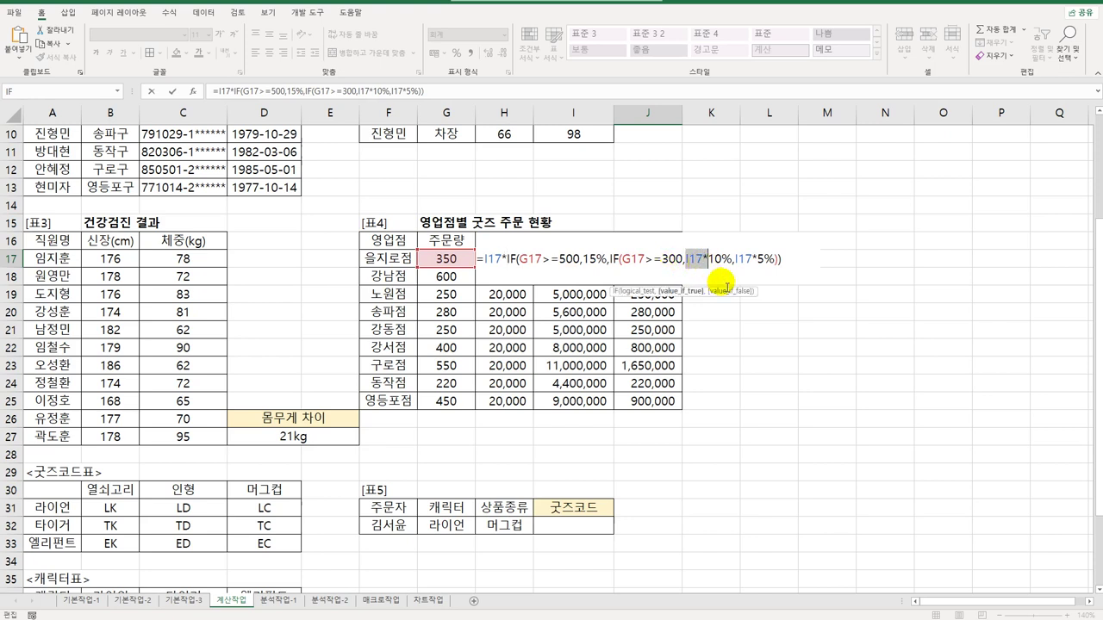
key("Delete")
key("Delete")
left_click_drag(712, 259, 738, 267)
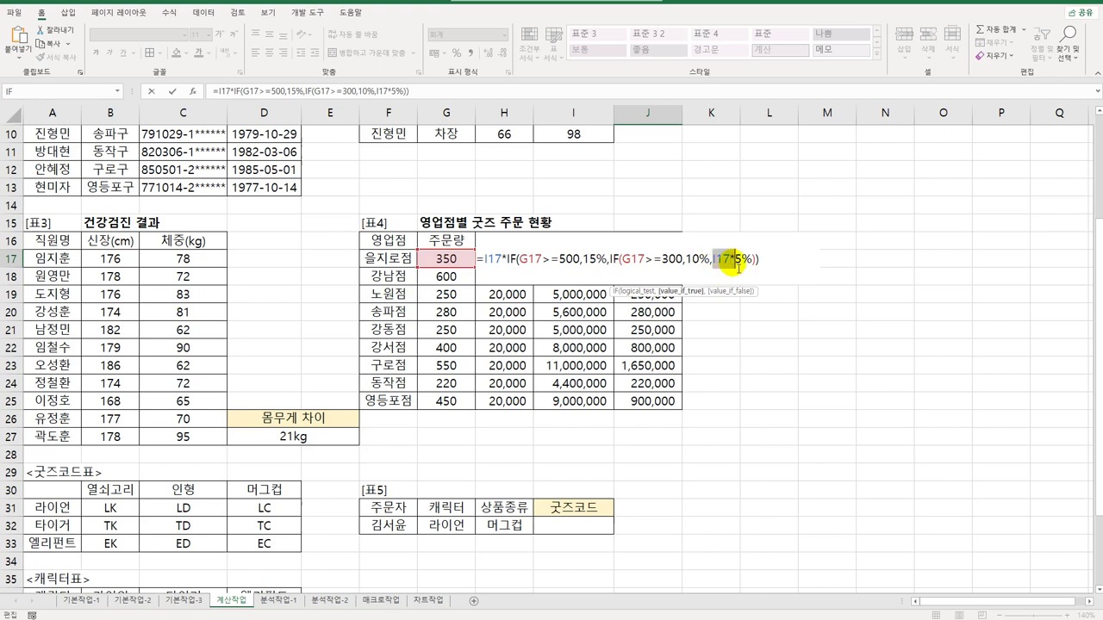
key("Delete")
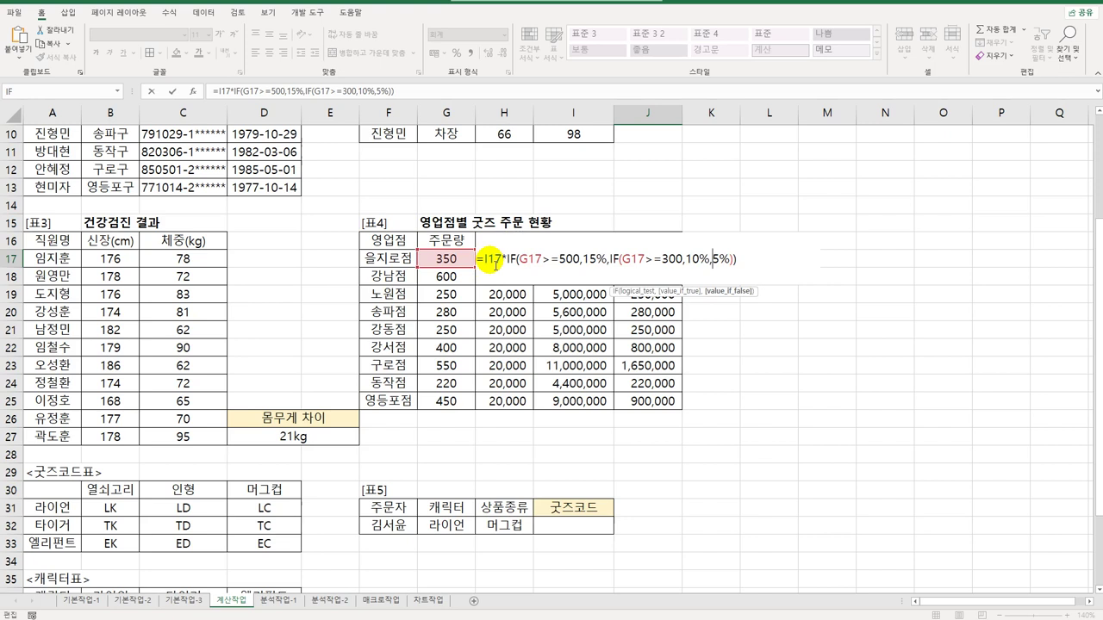
key("ctrl+Return")
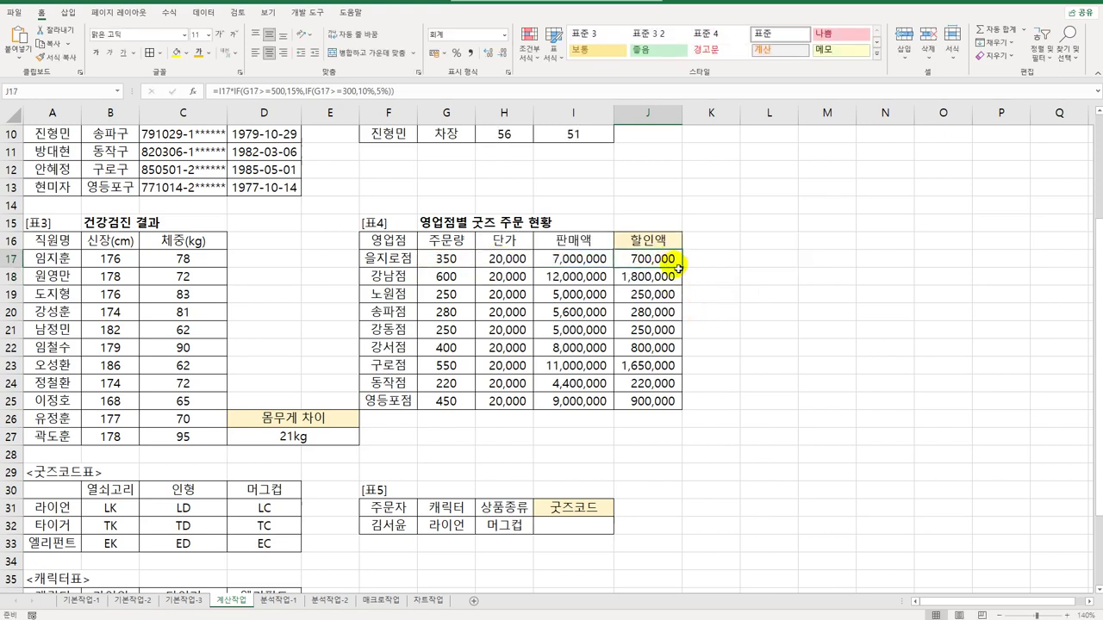
left_click_drag(678, 269, 667, 408)
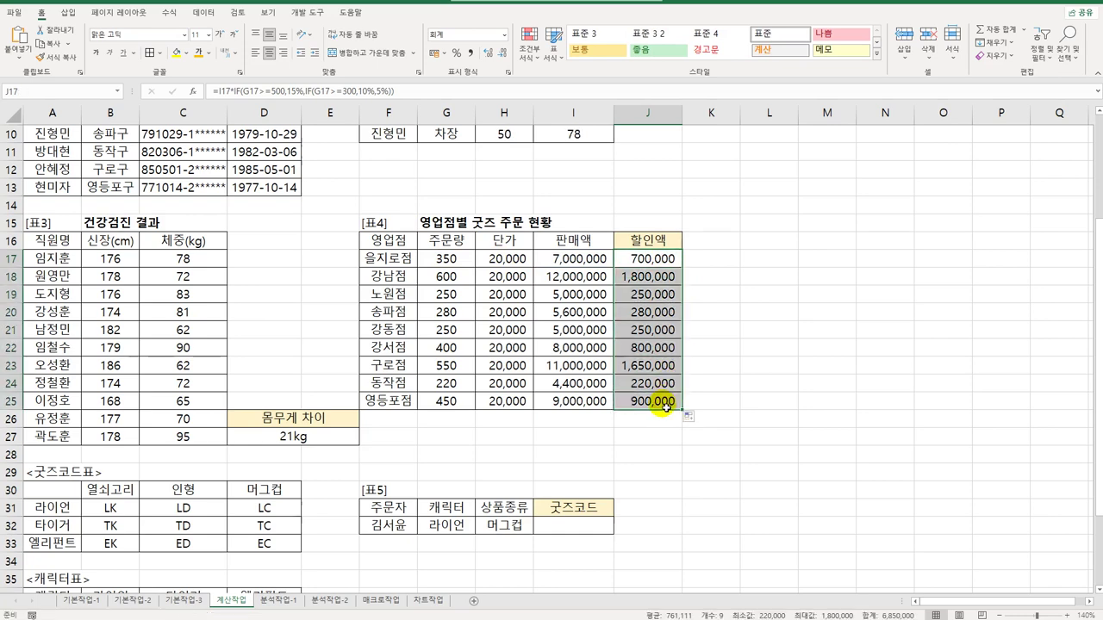
Start an INDEX formula in table 5's 굿즈코드 cell I32 with the 굿즈코드표 codes B31:D33 as its array.
scroll(662, 466, "down", 3)
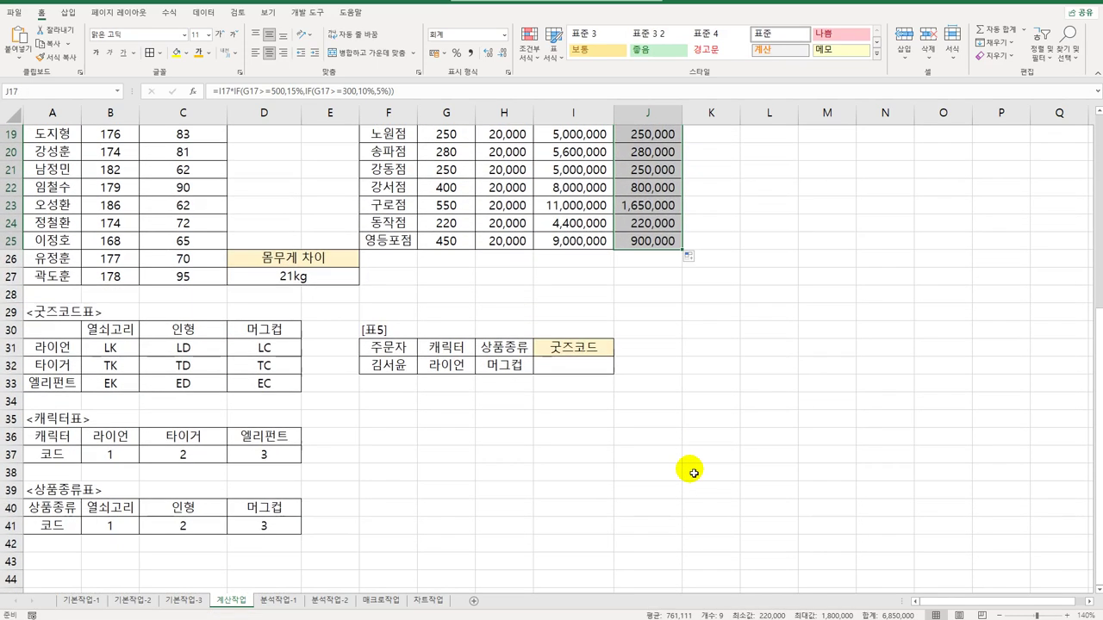
left_click(584, 369)
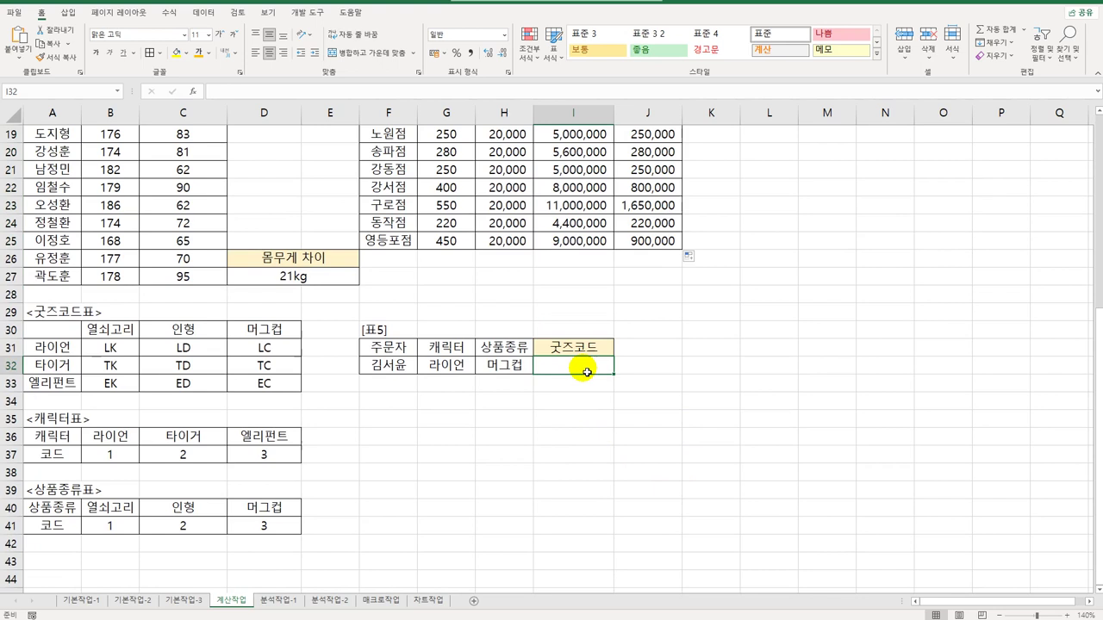
left_click_drag(69, 312, 274, 390)
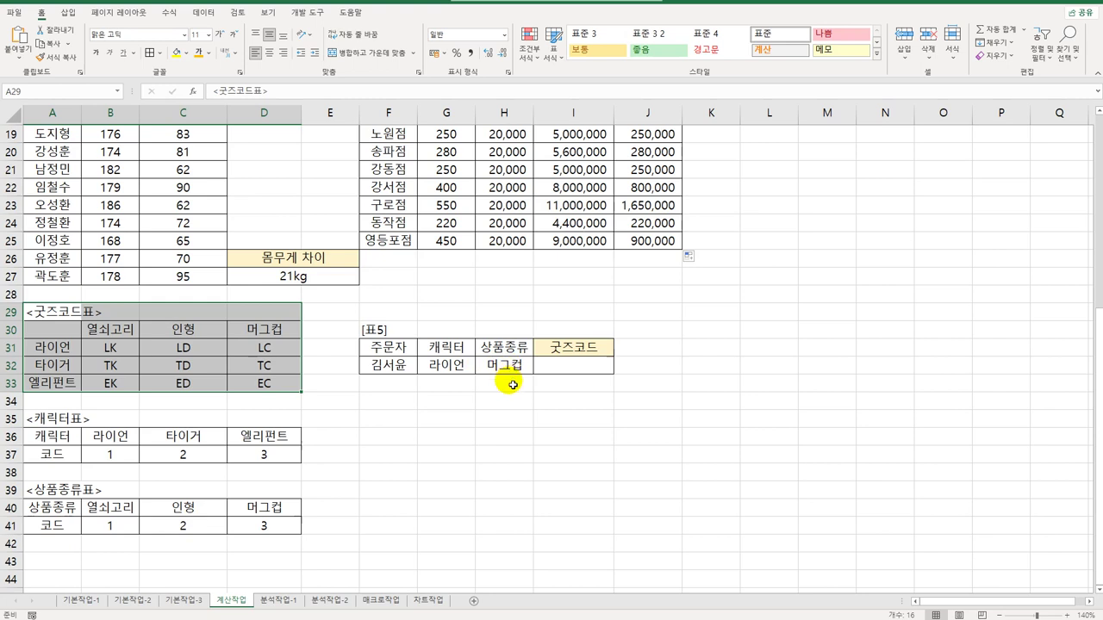
left_click(550, 370)
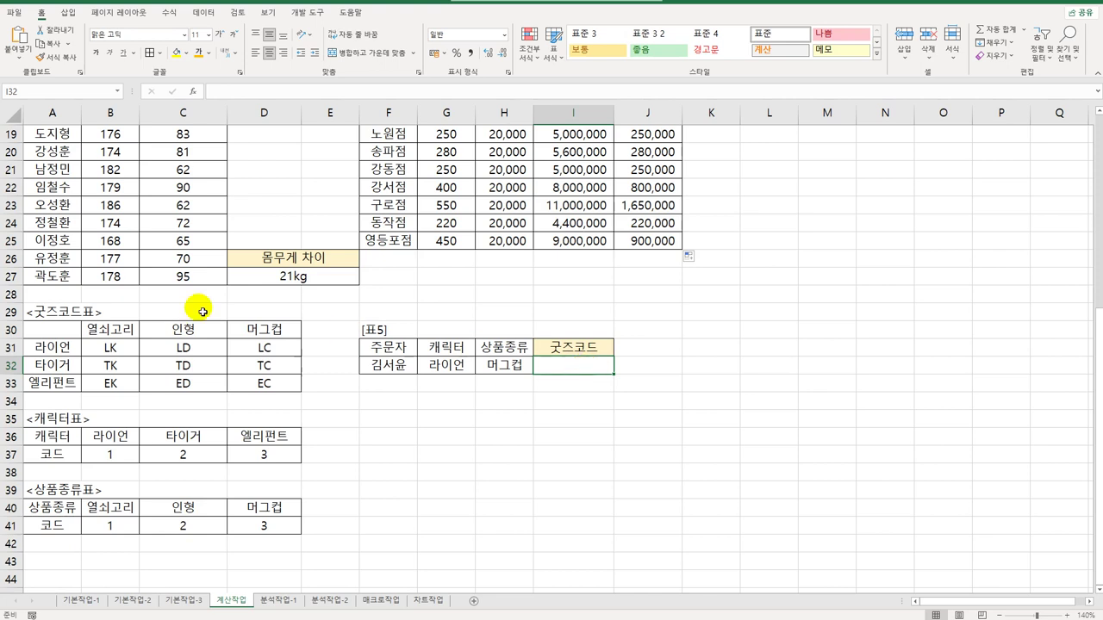
left_click_drag(109, 346, 272, 390)
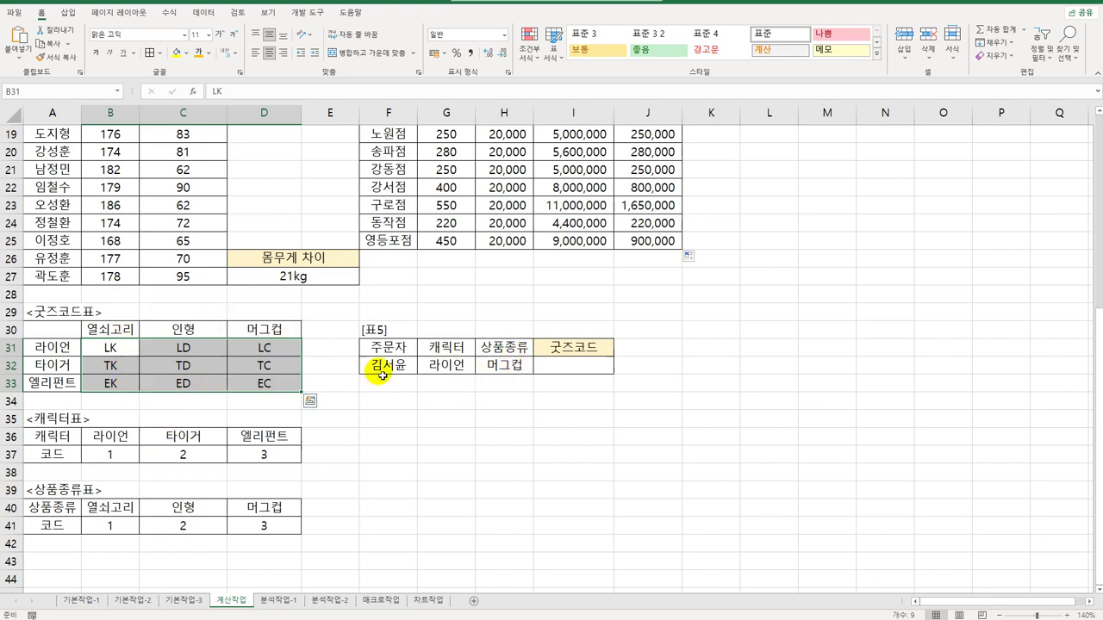
left_click(566, 365)
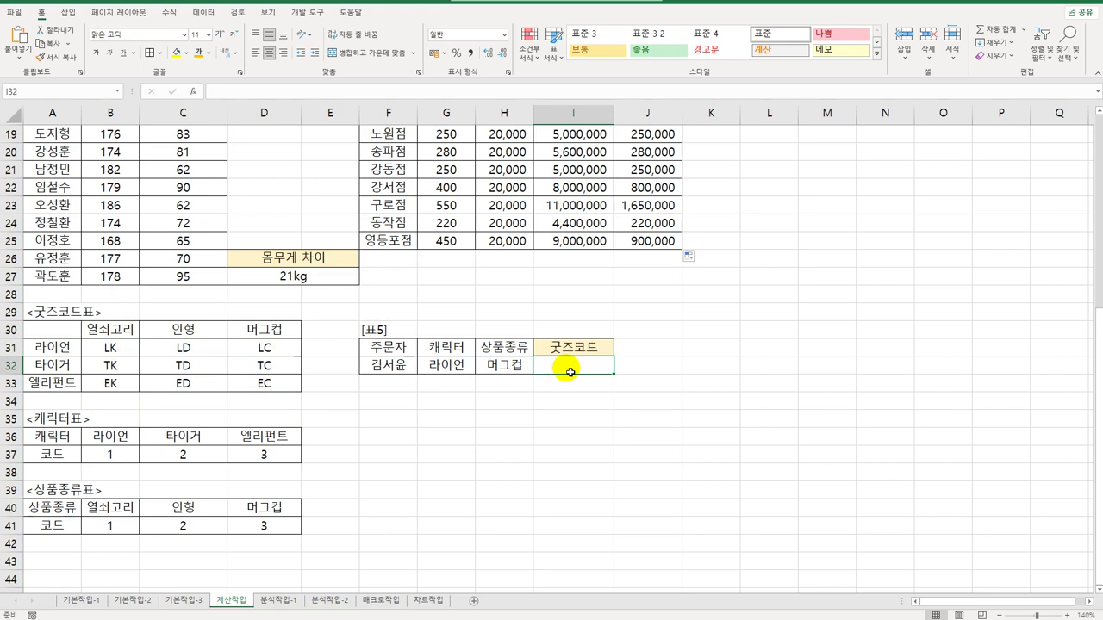
type("=")
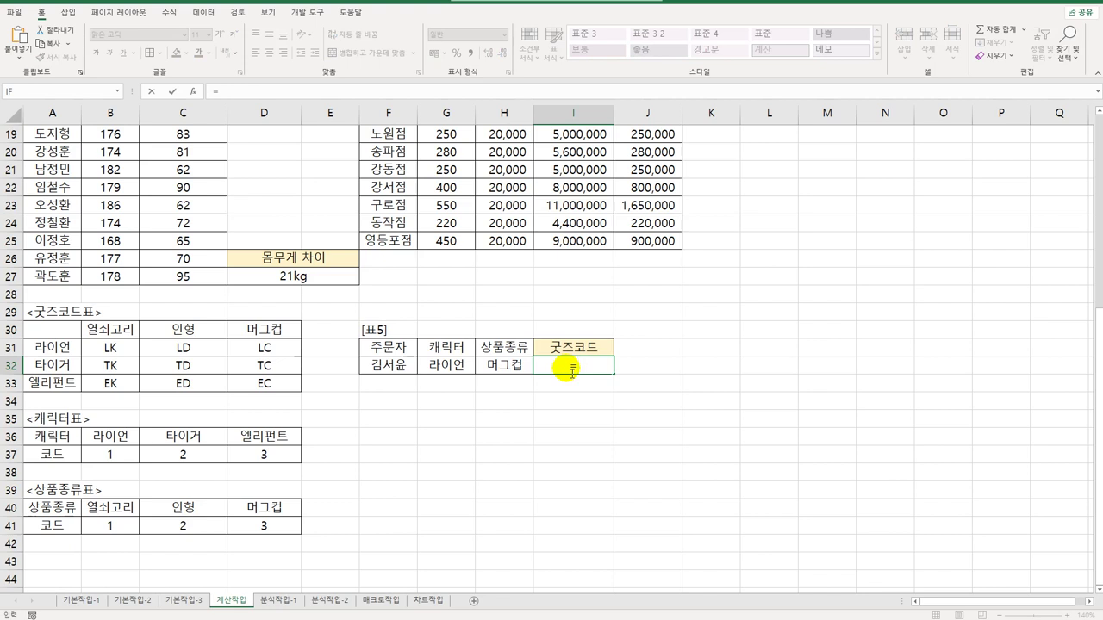
type("INDEX(")
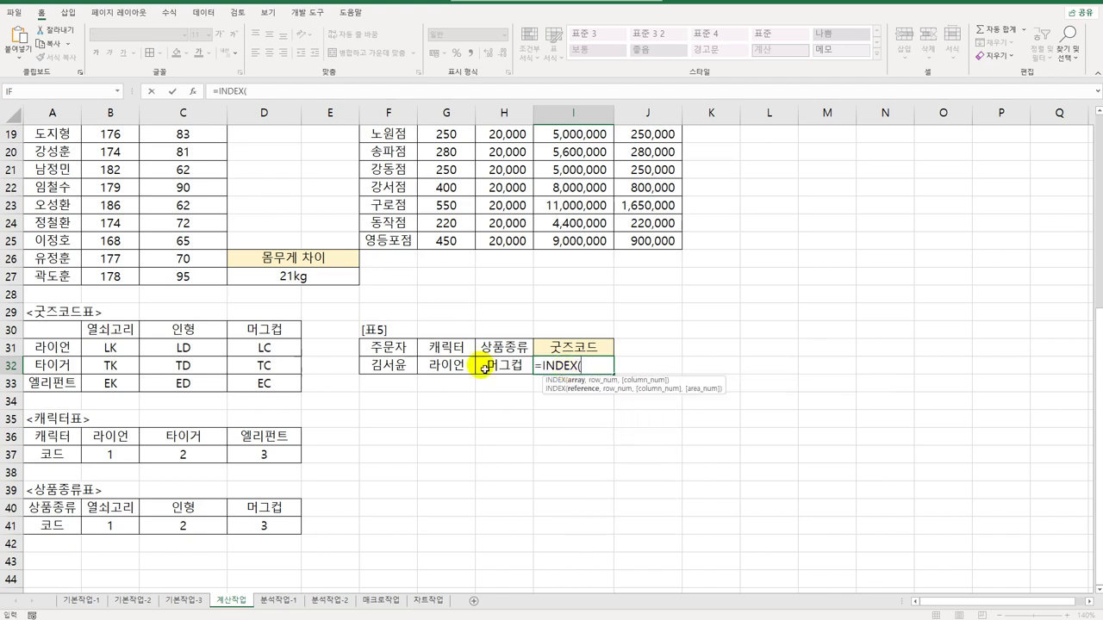
left_click_drag(98, 347, 254, 380)
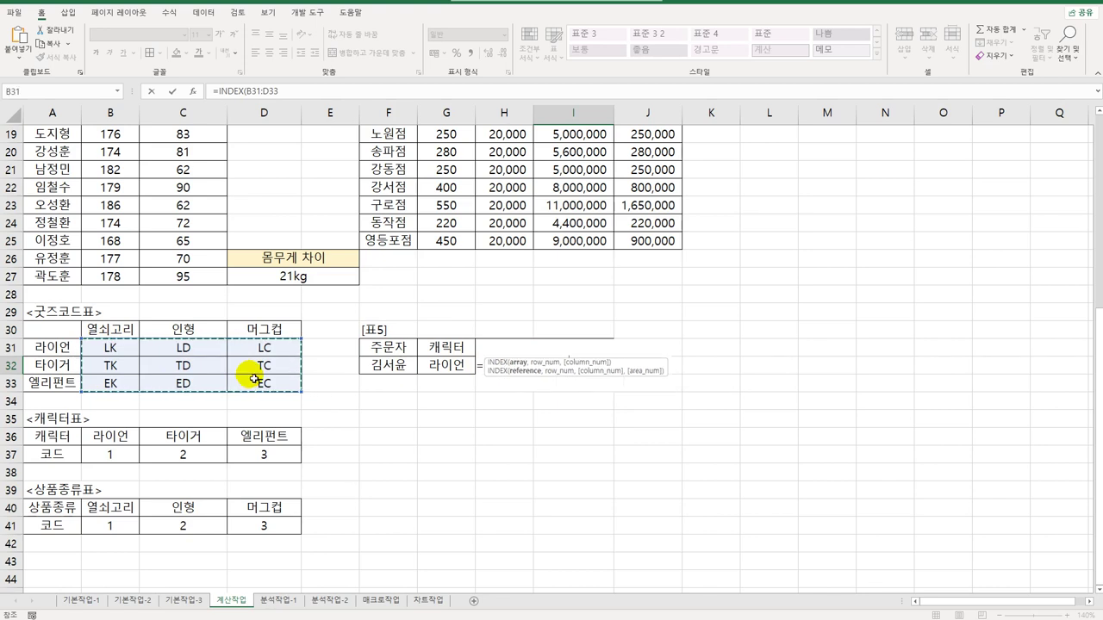
type(",")
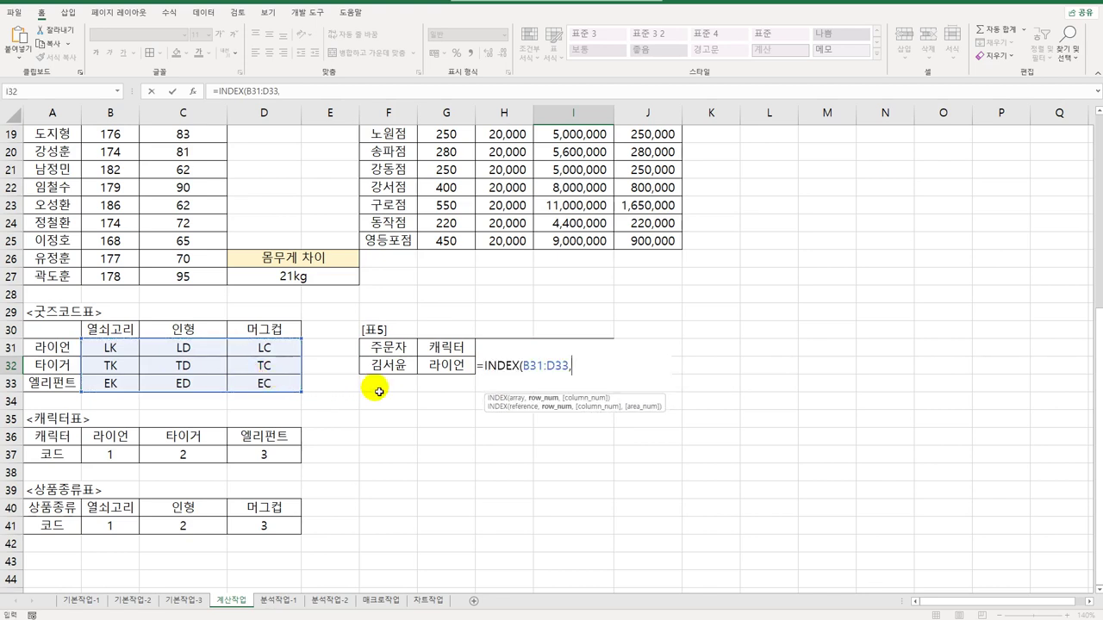
Add HLOOKUP(G32,B36:D37,2,0) as the row number of the INDEX formula, looking up the character in 캐릭터표.
type("hl")
key("Tab")
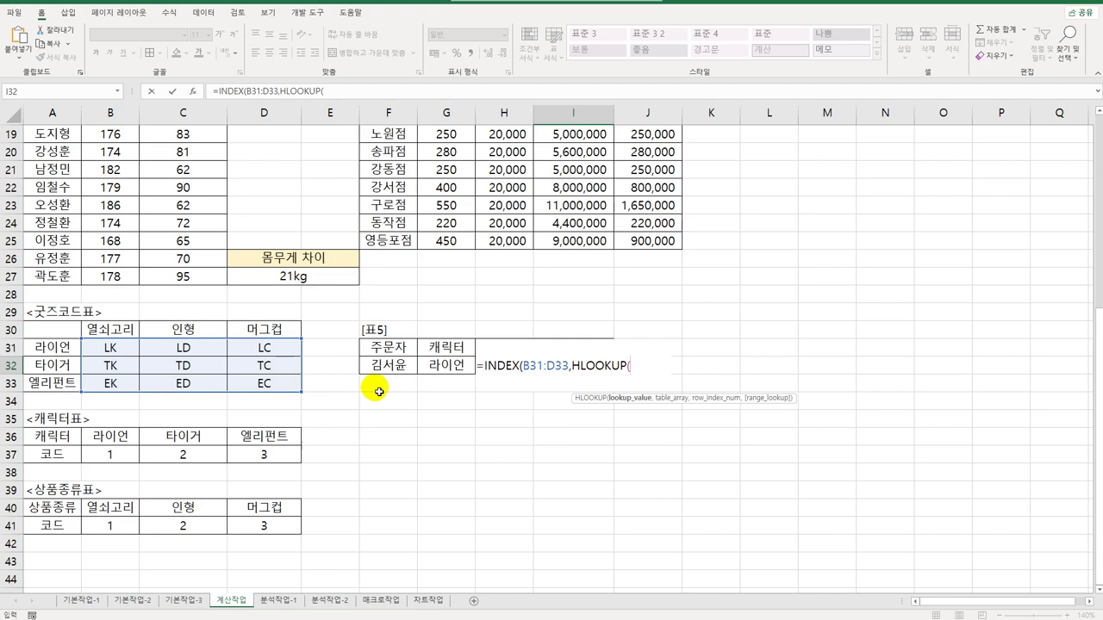
left_click(435, 366)
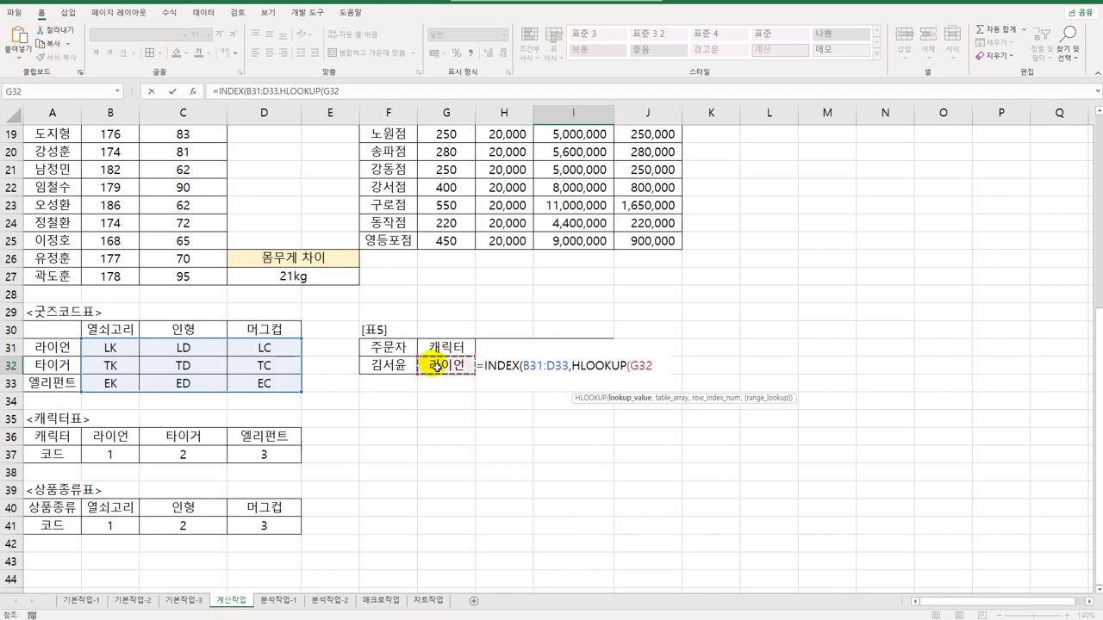
type(",")
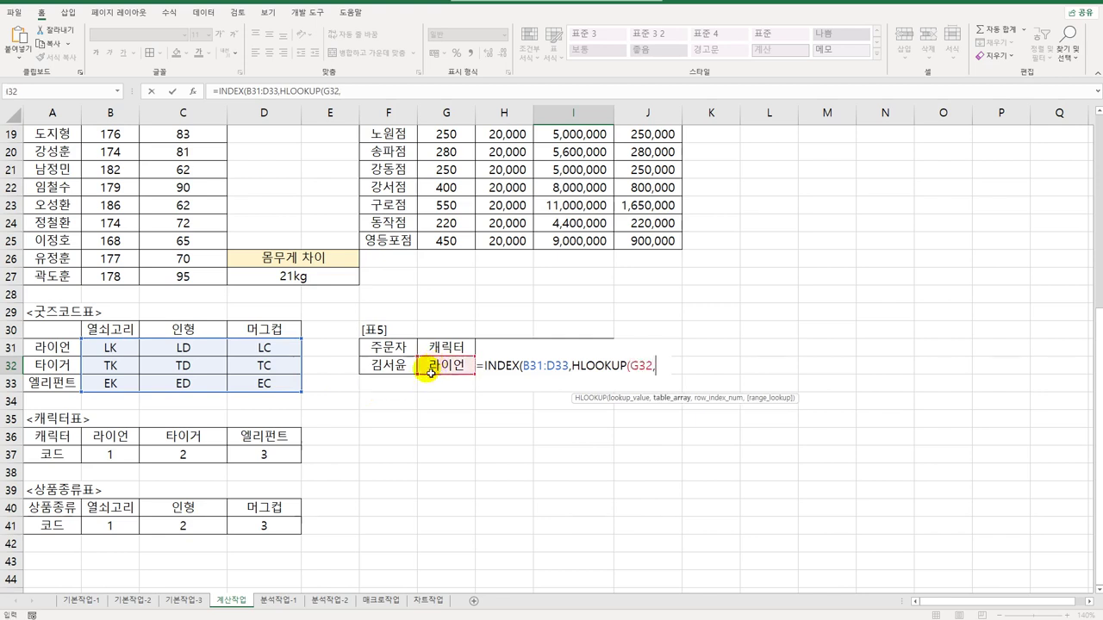
left_click_drag(121, 436, 263, 459)
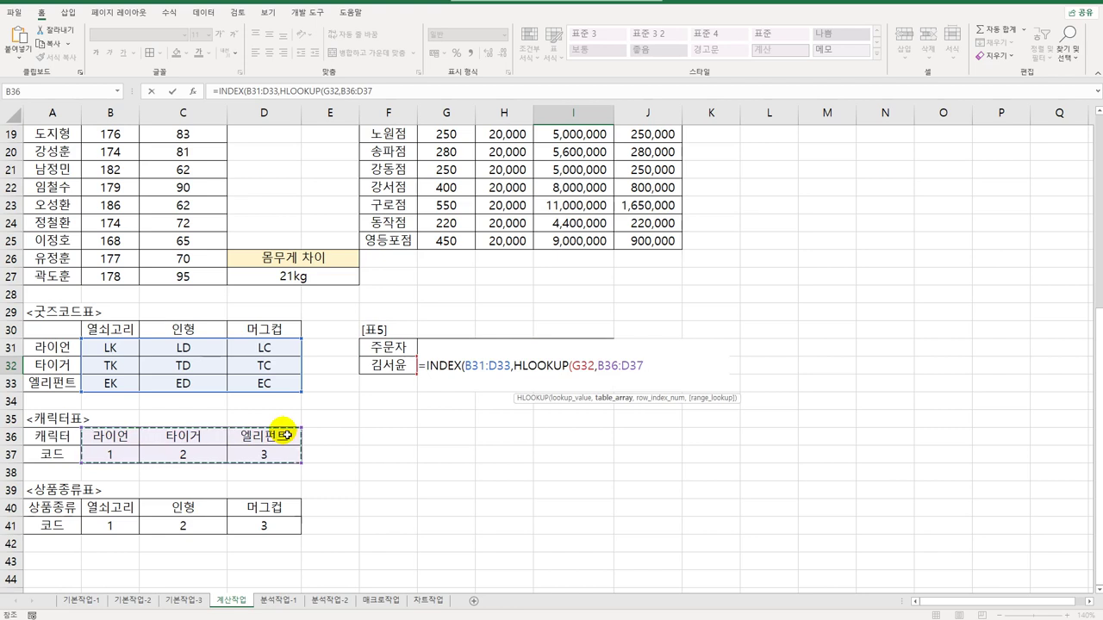
type(",")
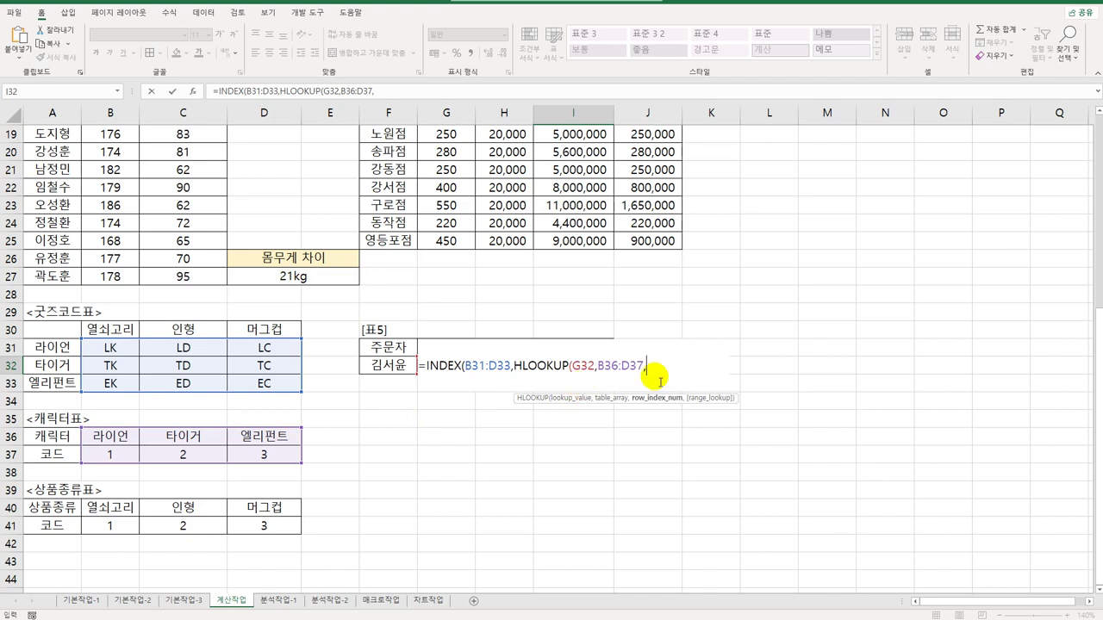
type("2")
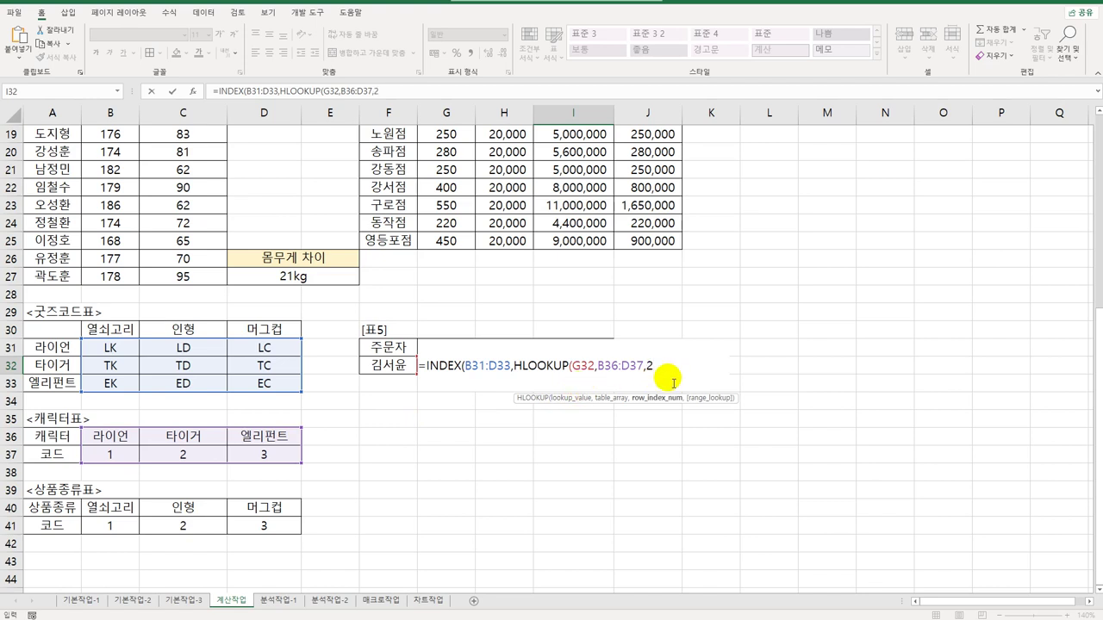
type(",0")
type(")")
Complete the I32 formula with HLOOKUP(H32,$B$40:$D$41,2,0) as the column number, looking up the product type in 상품종류표.
type(",hl")
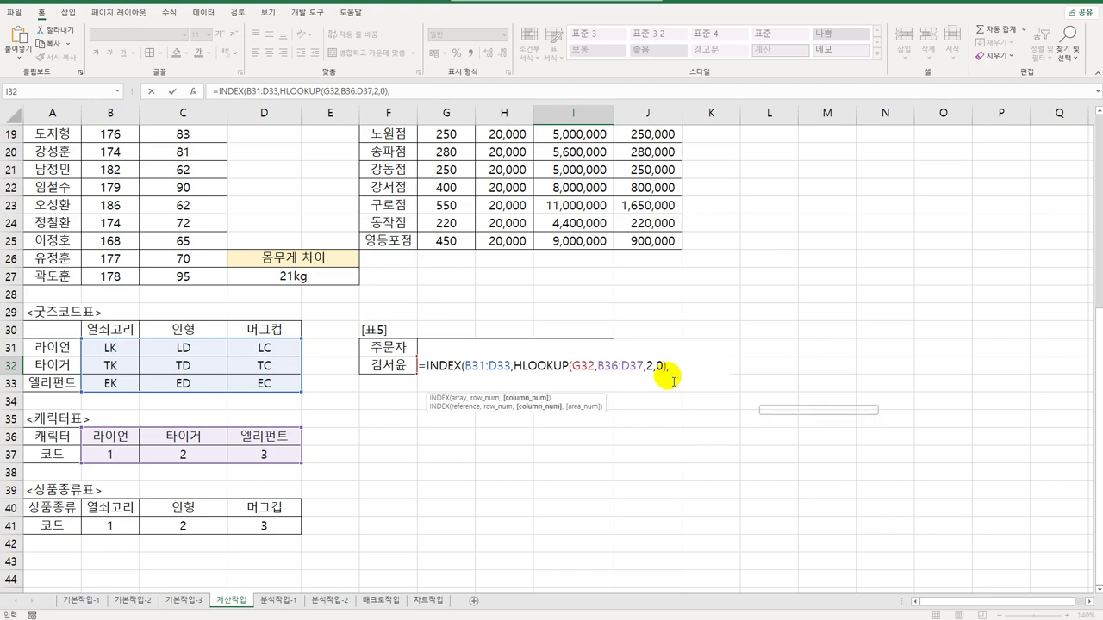
key("Tab")
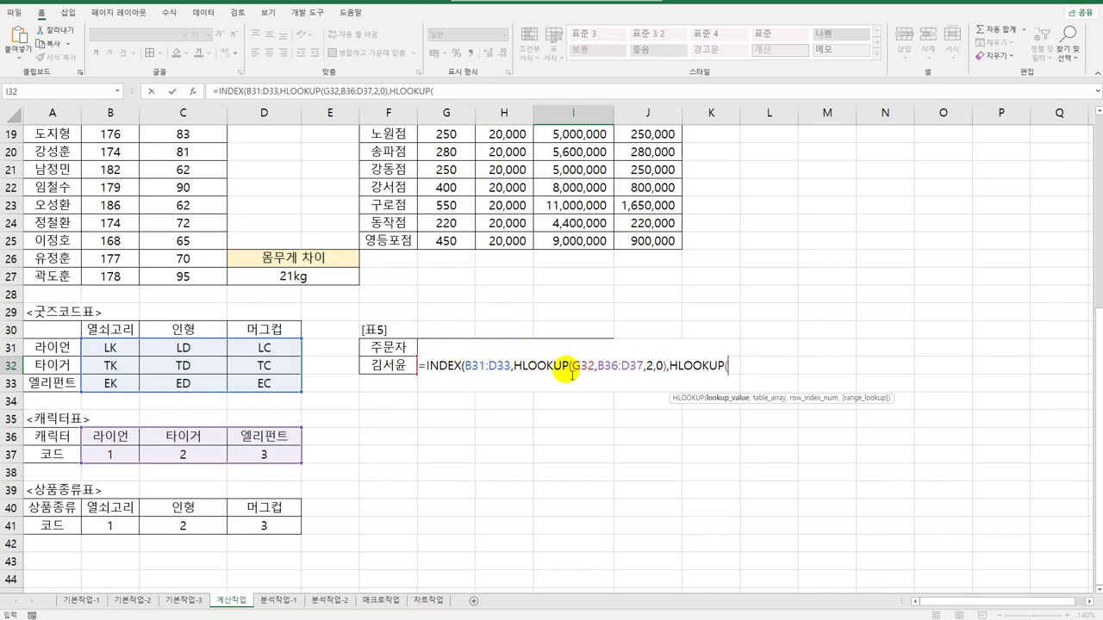
key("Left")
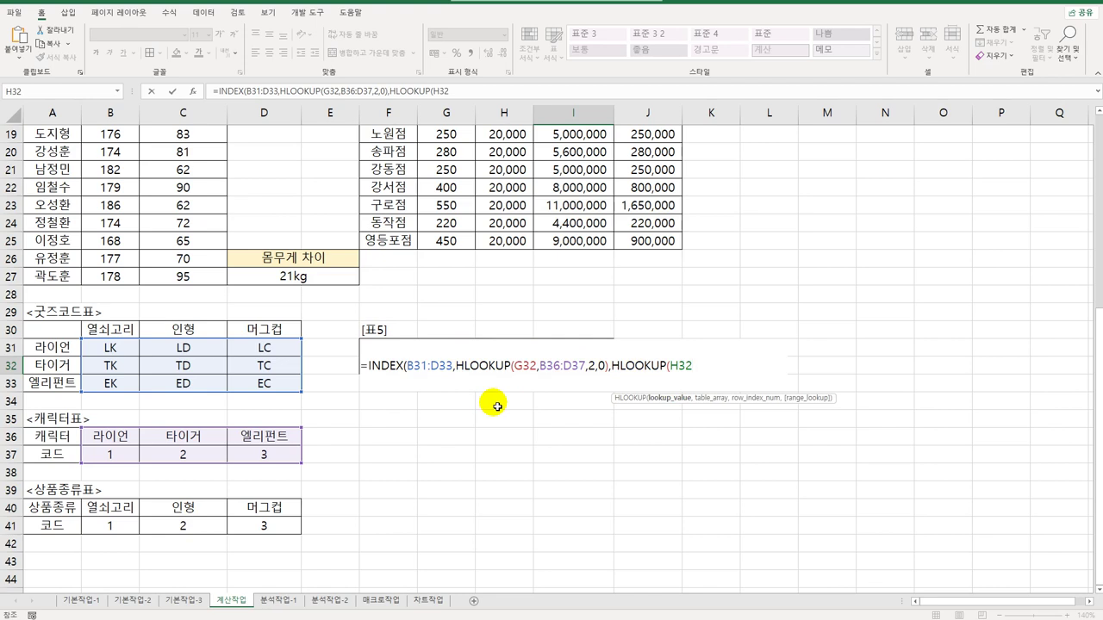
type(",")
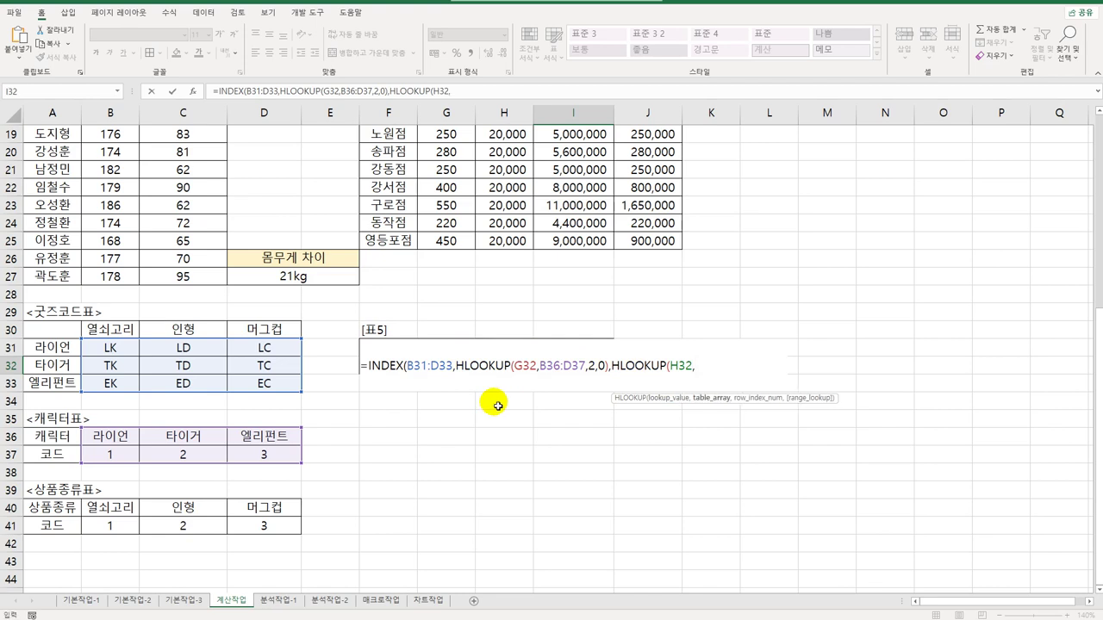
left_click_drag(110, 506, 250, 528)
key("F4")
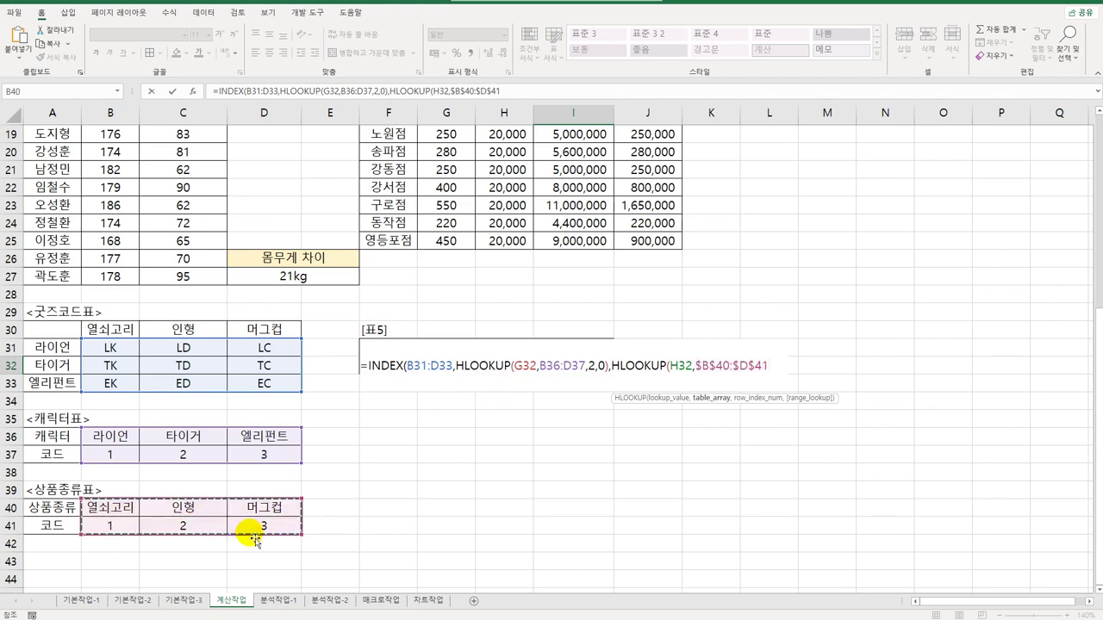
type(",")
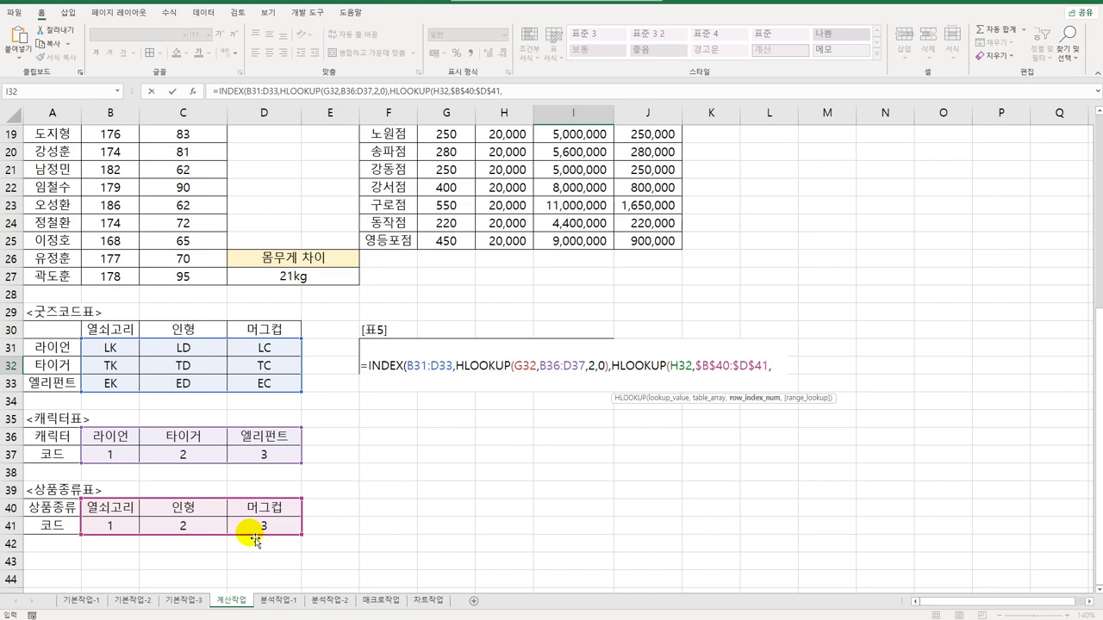
type("2,0")
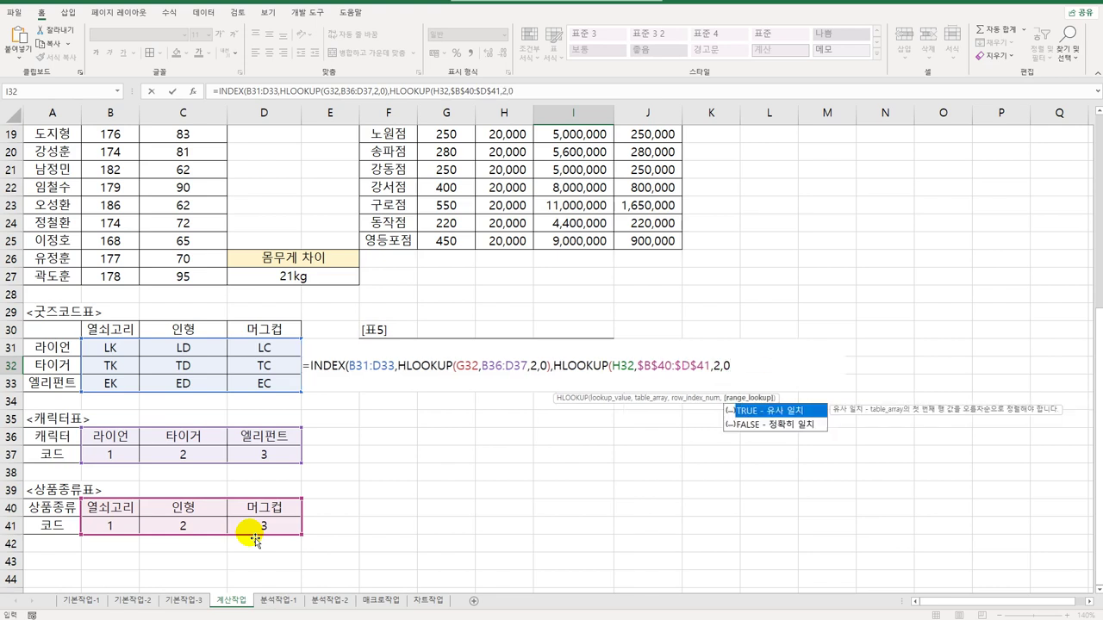
type(")")
type(")")
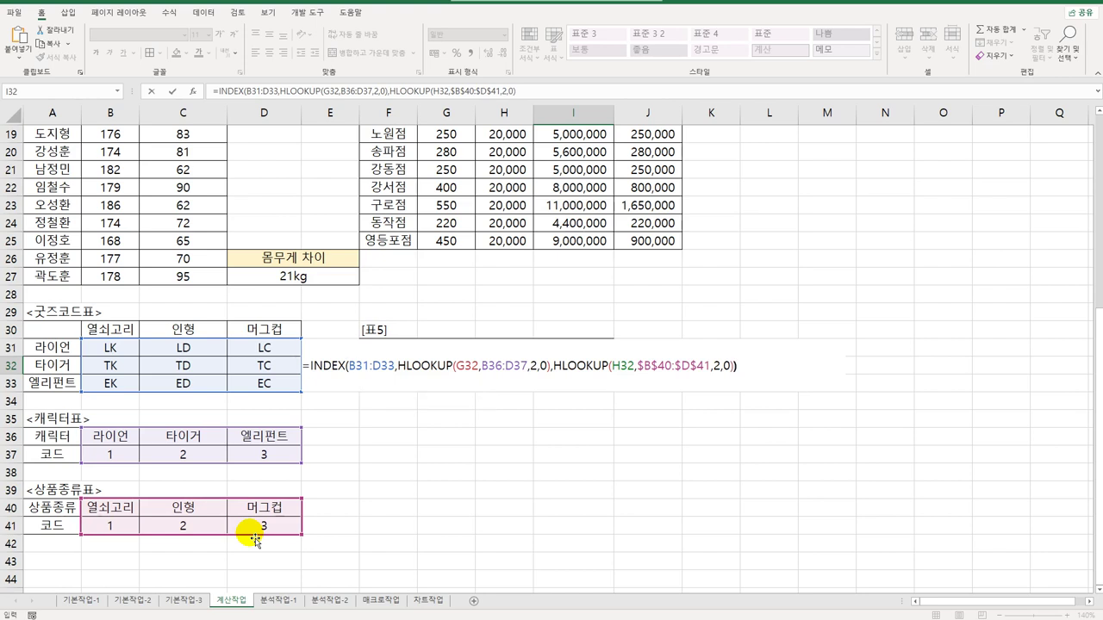
key("Return")
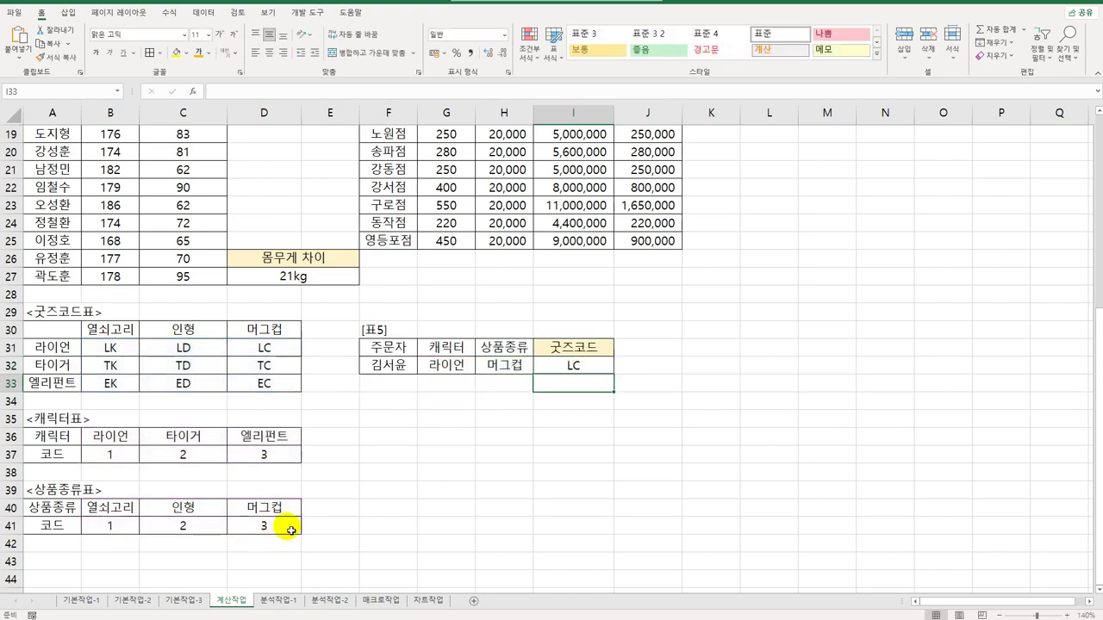
left_click(576, 366)
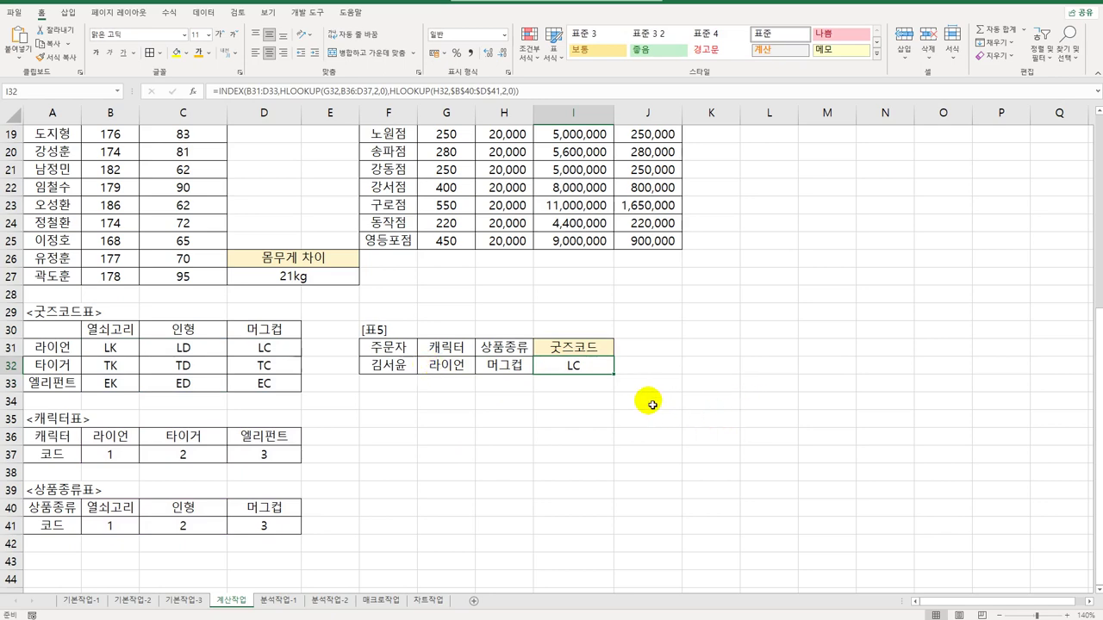
Open sheet 분석작업-1 and autofit the width of the 출장비 column H.
scroll(642, 443, "up", 6)
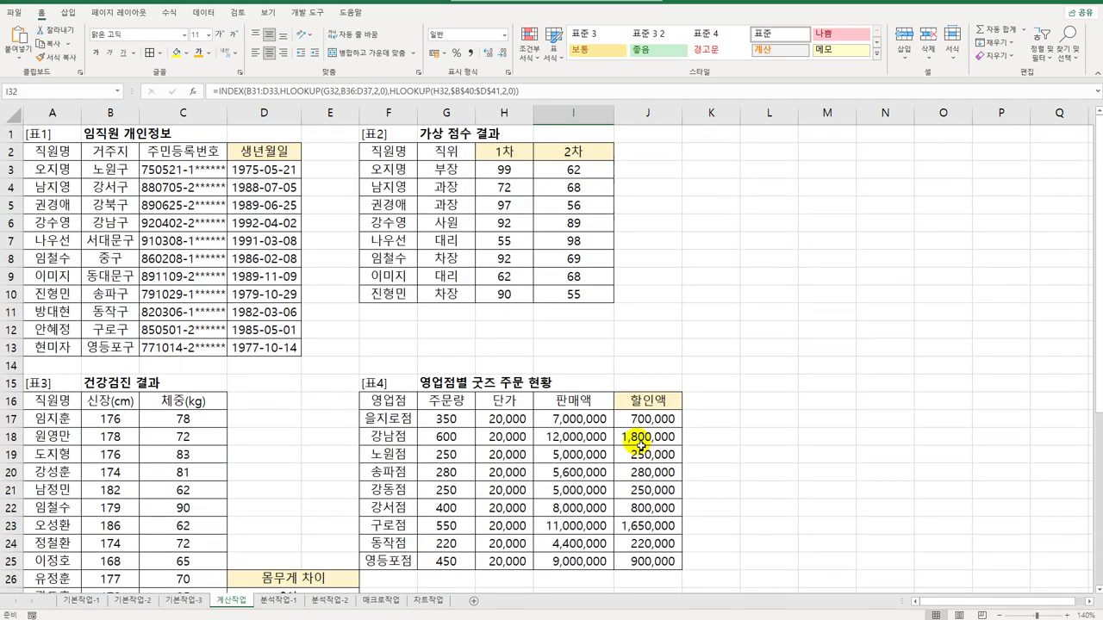
left_click(277, 599)
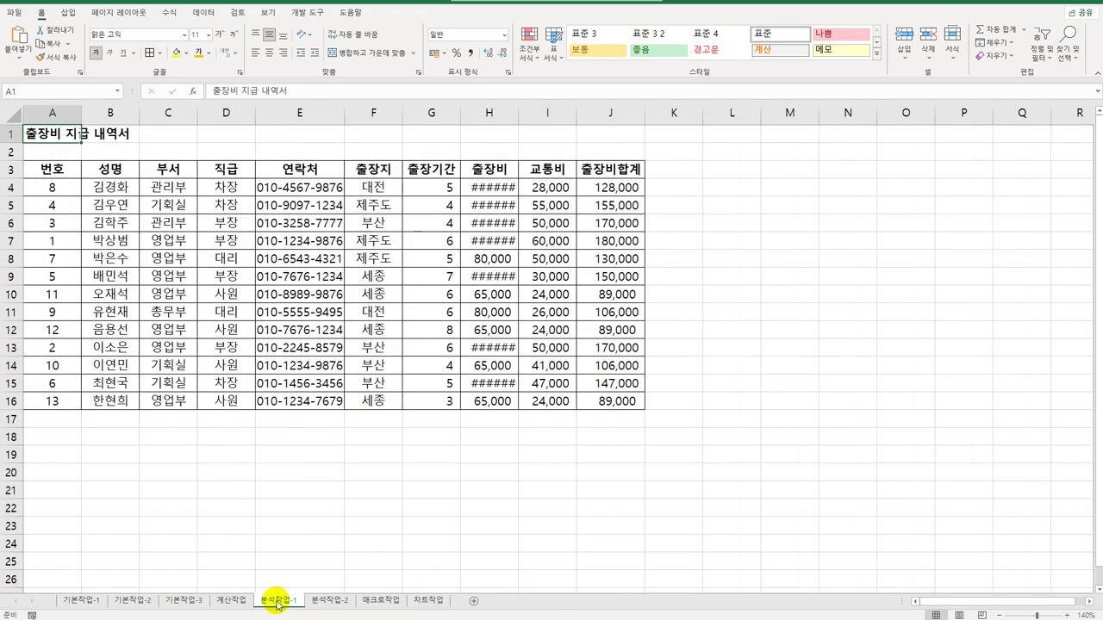
double_click(523, 121)
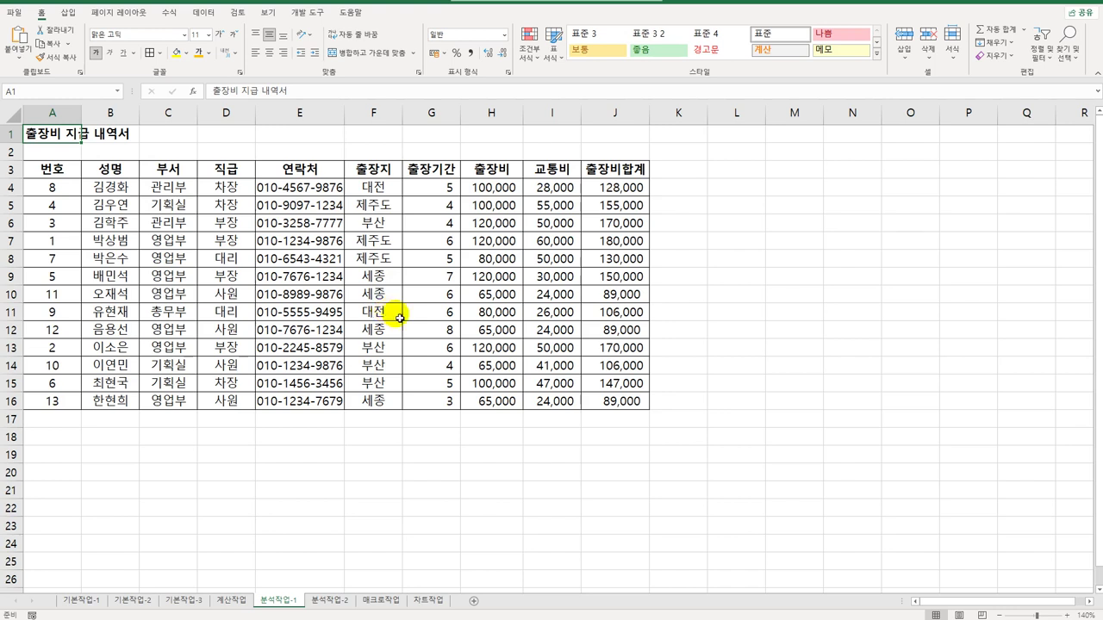
Create a pivot table from the travel expense data A3:J16, placed on the existing sheet at cell A21.
left_click(371, 295)
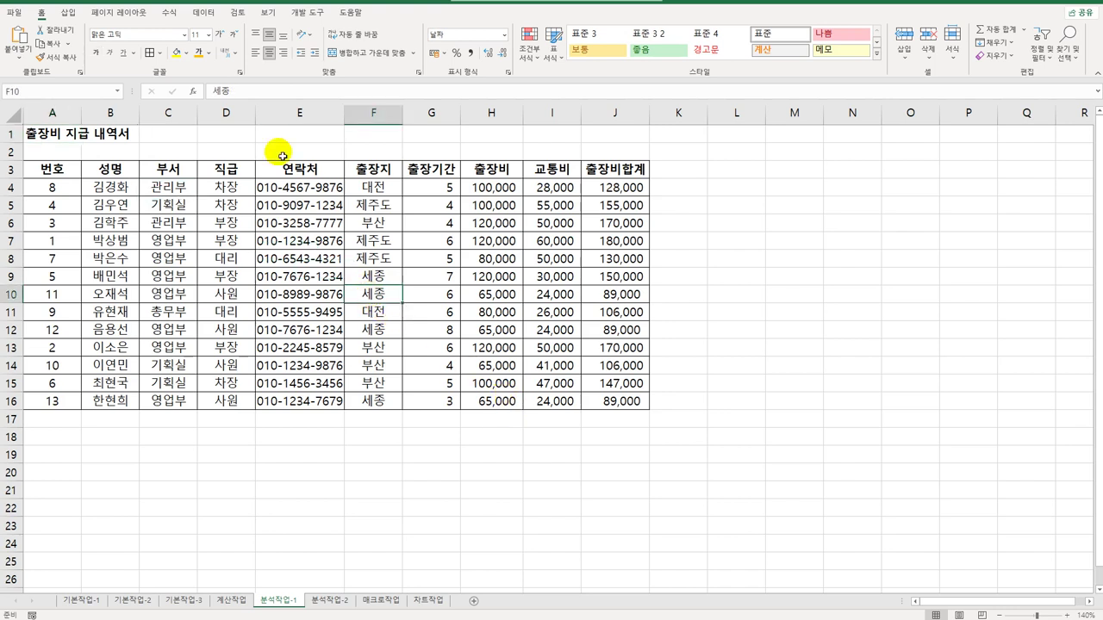
left_click(68, 12)
left_click(16, 43)
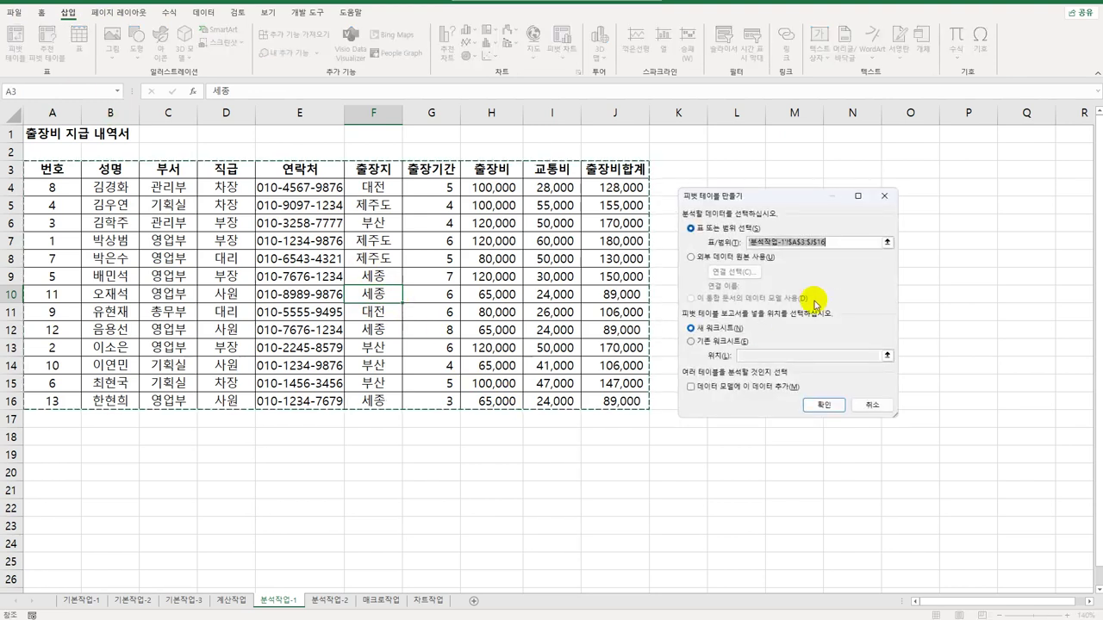
left_click(717, 342)
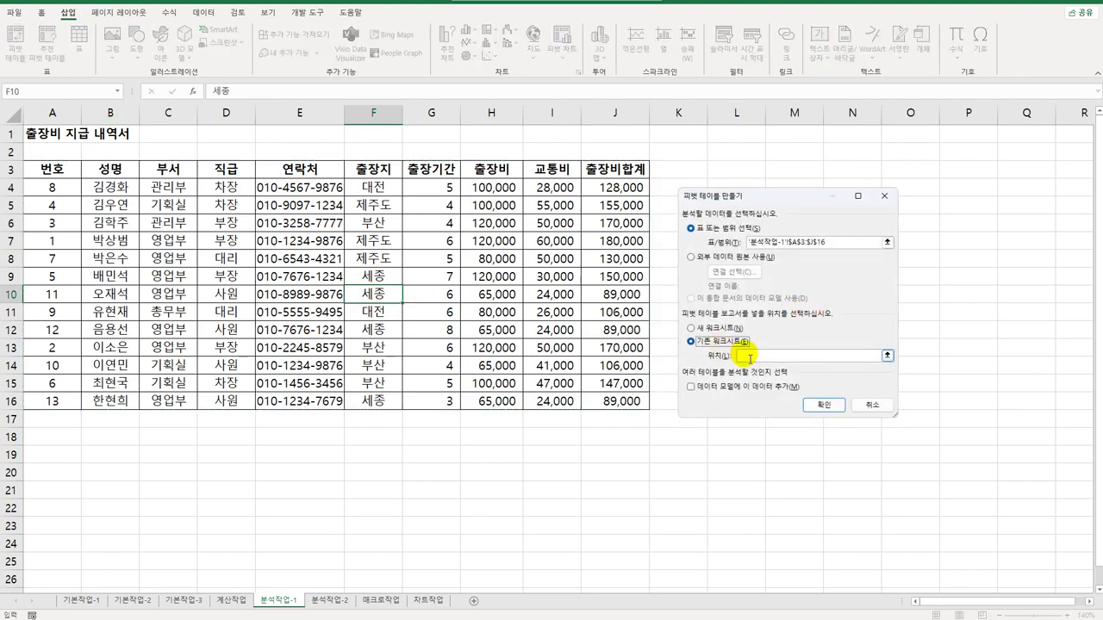
left_click(736, 356)
left_click(43, 498)
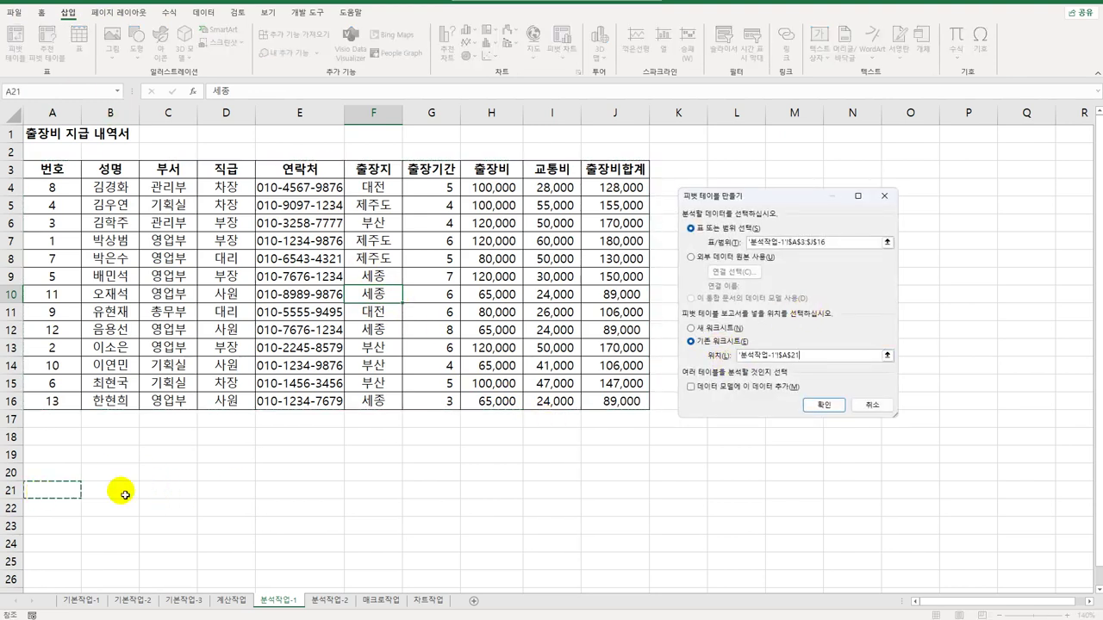
left_click(820, 405)
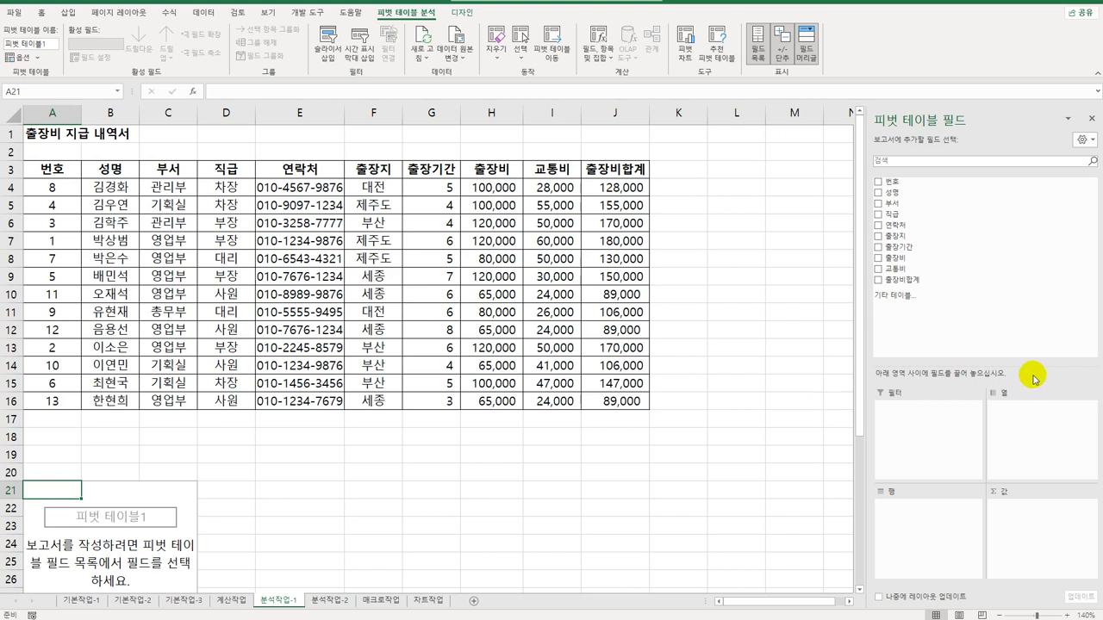
Lay out the pivot table with 부서 in rows, 출장지 in columns, and 출장기간 and 출장비합계 as values.
left_click_drag(928, 209, 913, 527)
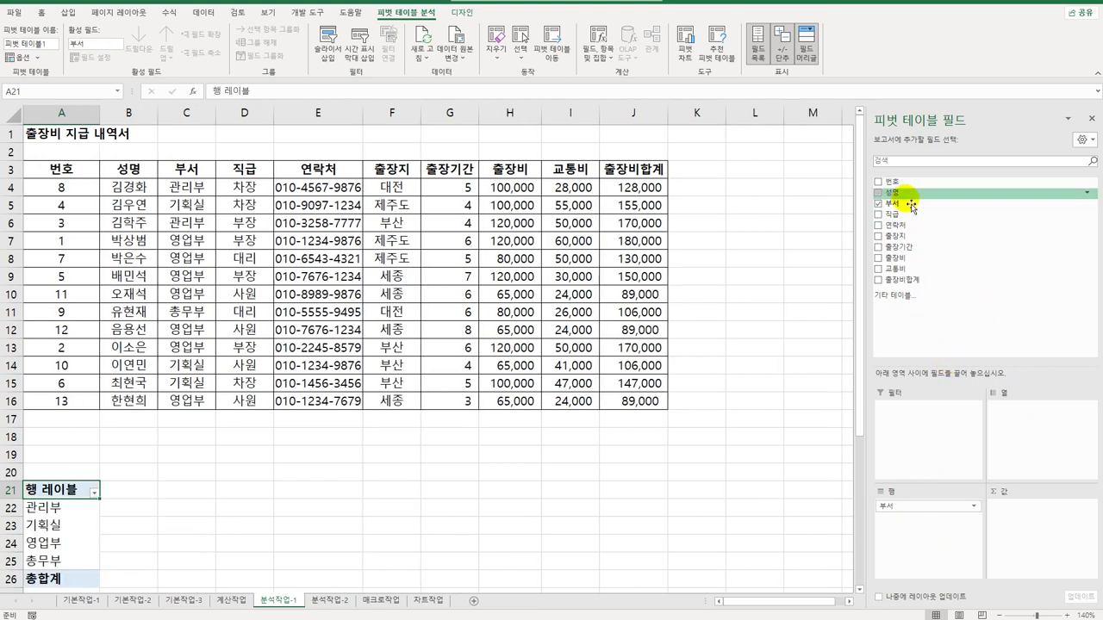
left_click_drag(909, 236, 1034, 438)
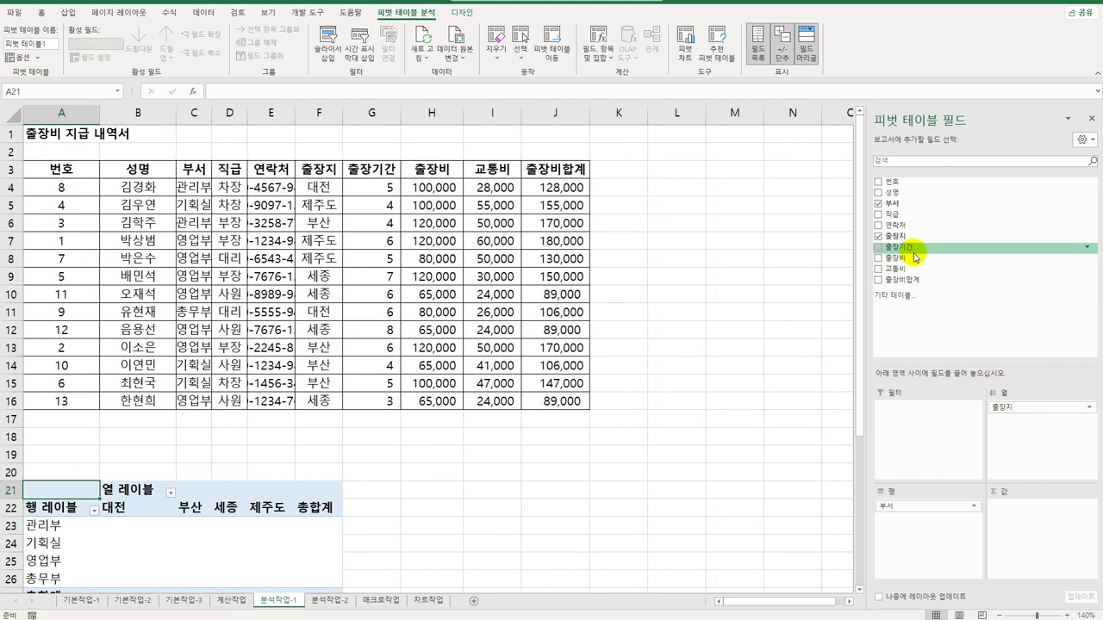
left_click_drag(911, 247, 1029, 521)
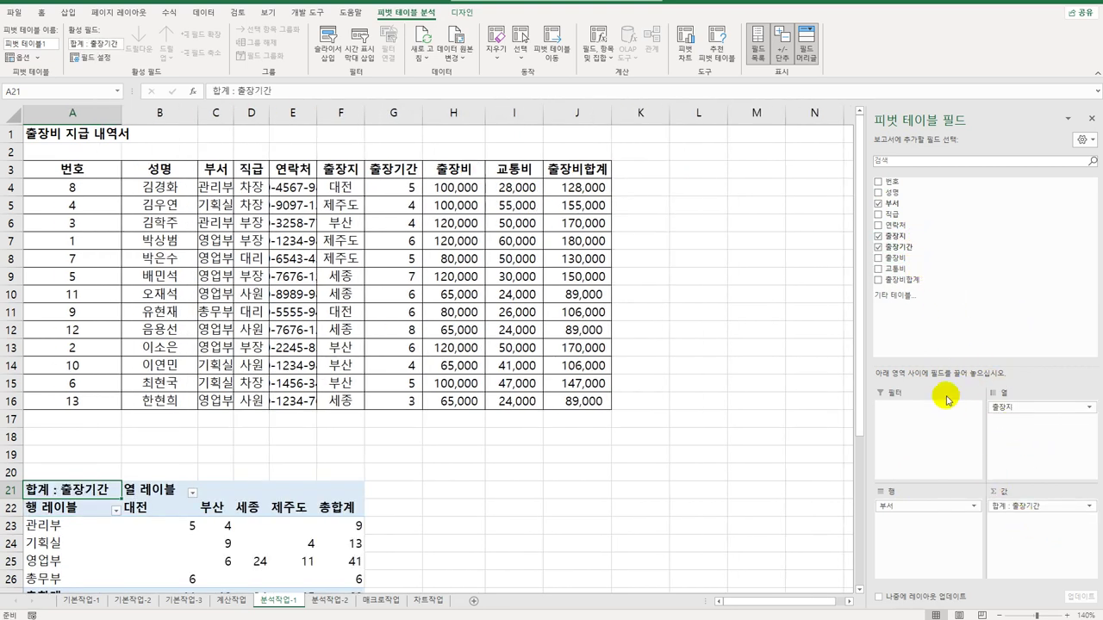
left_click_drag(913, 280, 1038, 548)
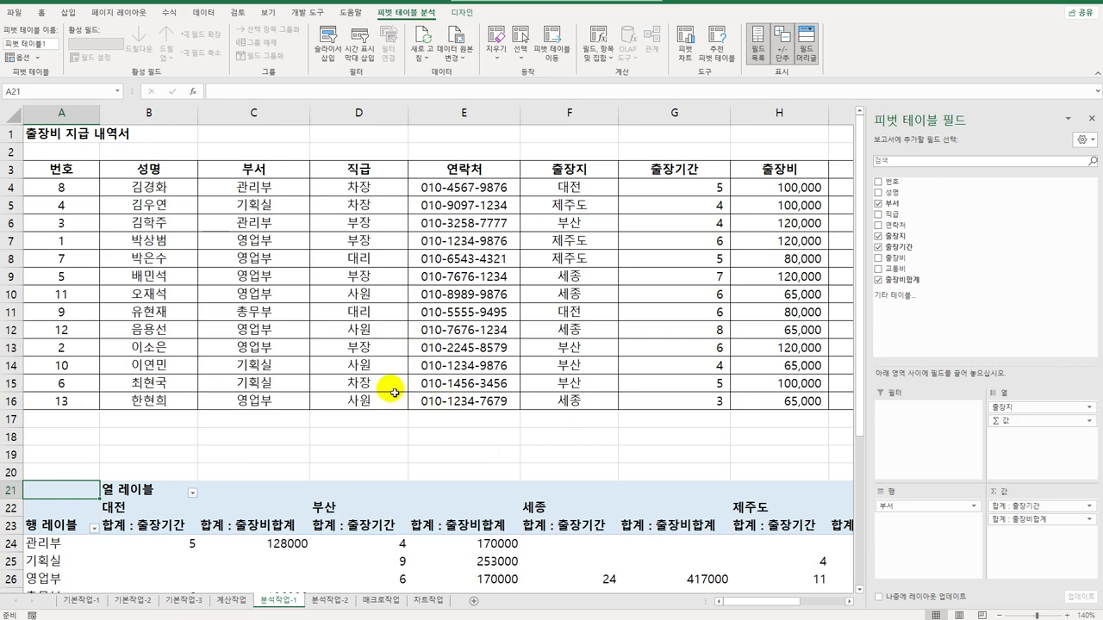
Change the summary calculation of the pivot table's 출장비합계 value field to 평균.
scroll(280, 538, "down", 3)
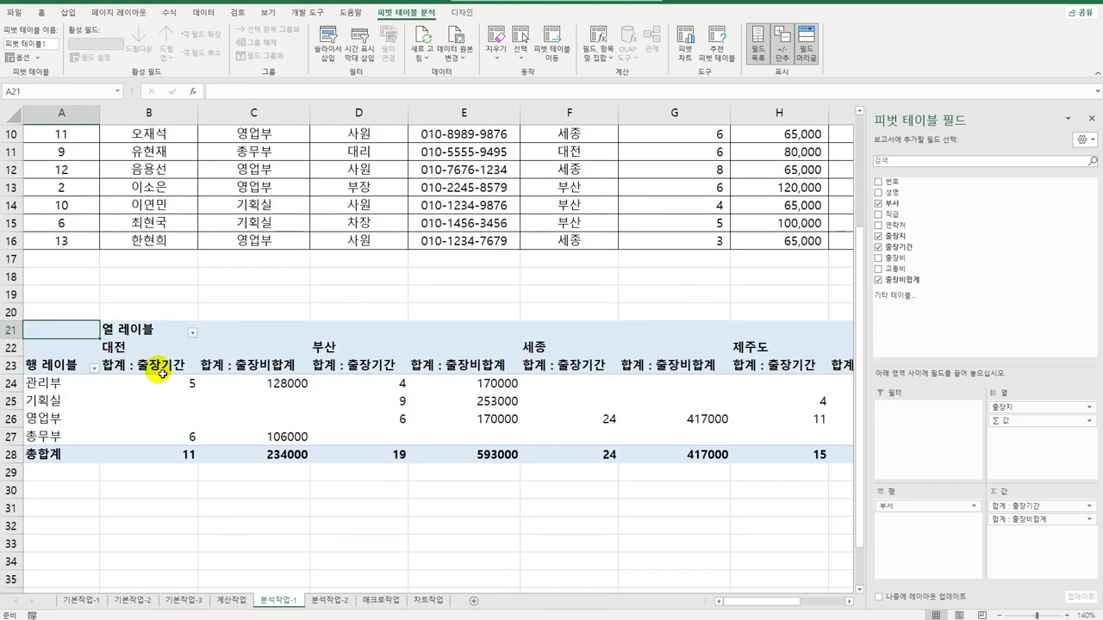
left_click(161, 373)
left_click(248, 364)
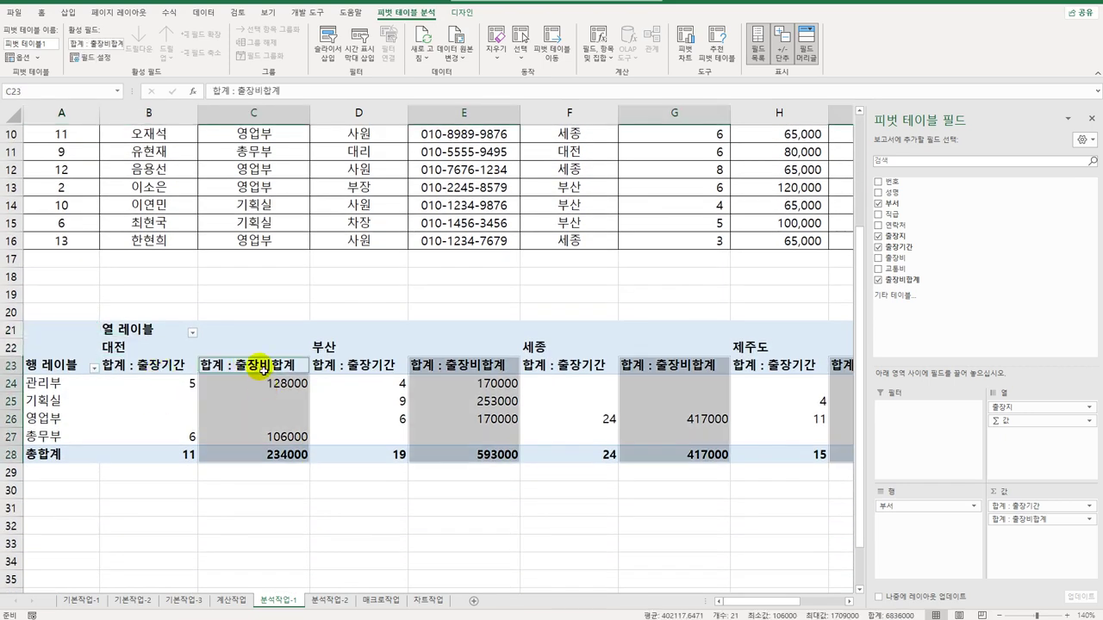
left_click(261, 369)
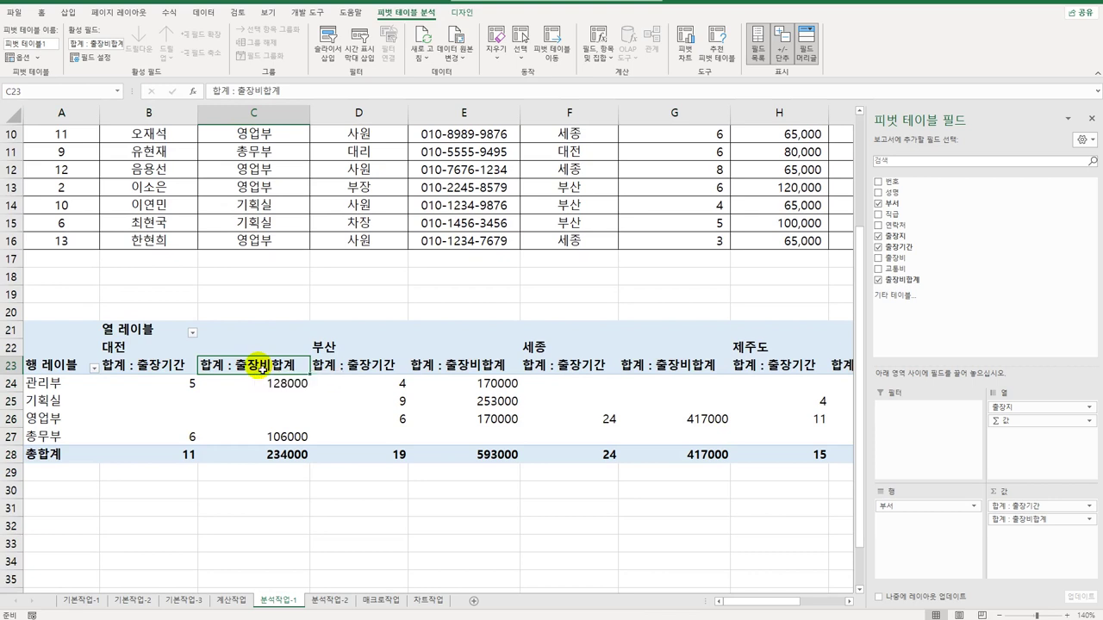
right_click(261, 369)
mouse_move(347, 475)
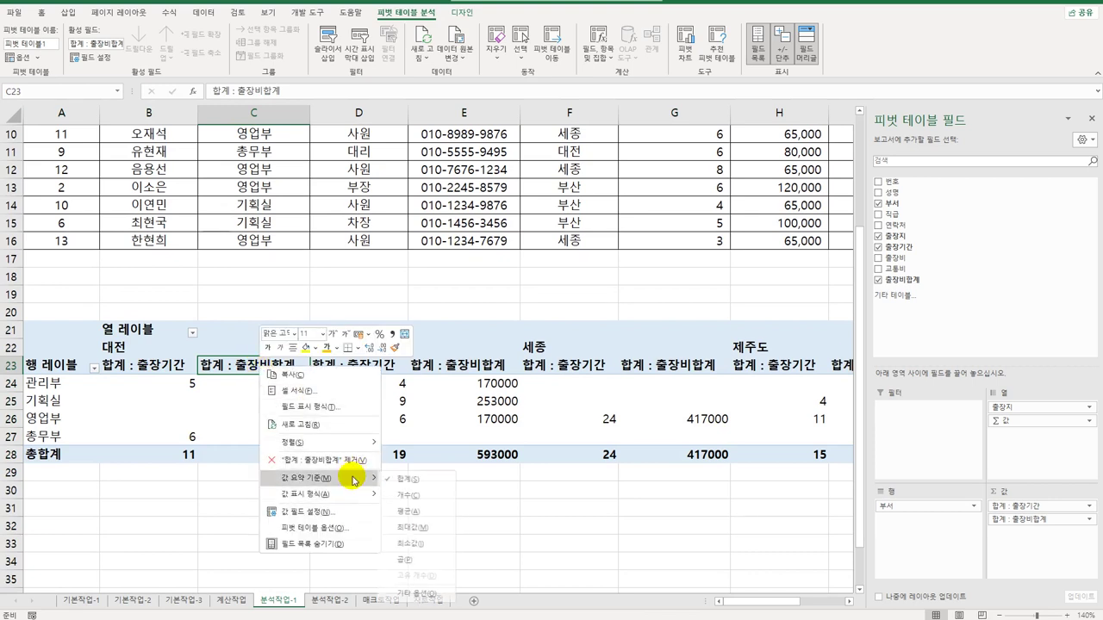
left_click(437, 513)
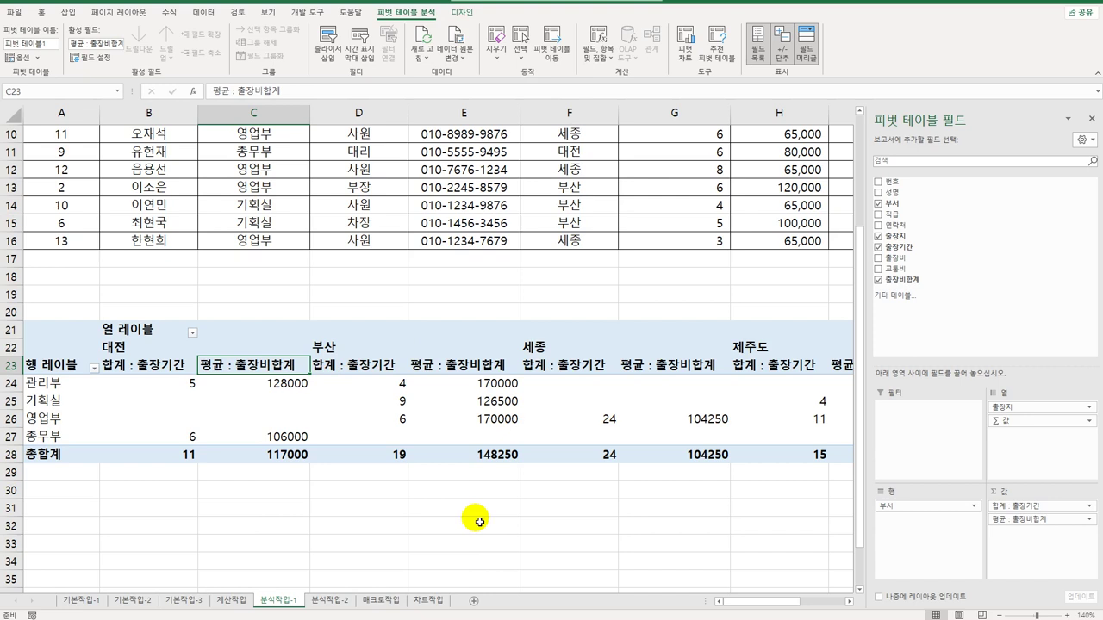
Move the pivot table's Σ 값 field from columns to rows below 부서, and show grand totals for columns only (열의 총합계만 설정).
left_click_drag(999, 421, 922, 552)
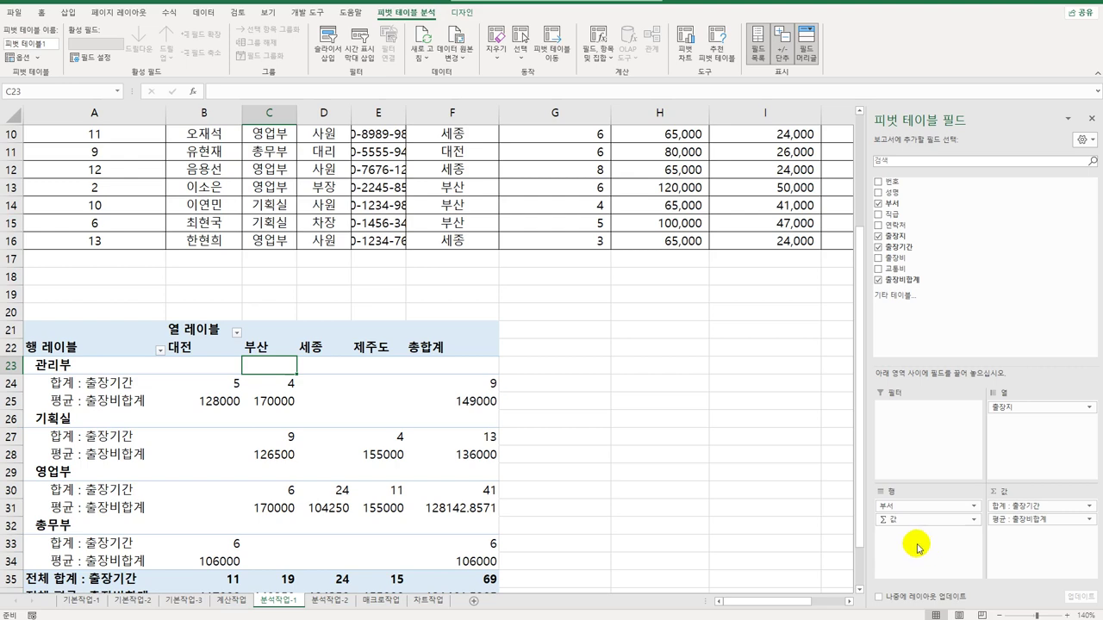
scroll(477, 351, "down", 1)
scroll(477, 352, "down", 2)
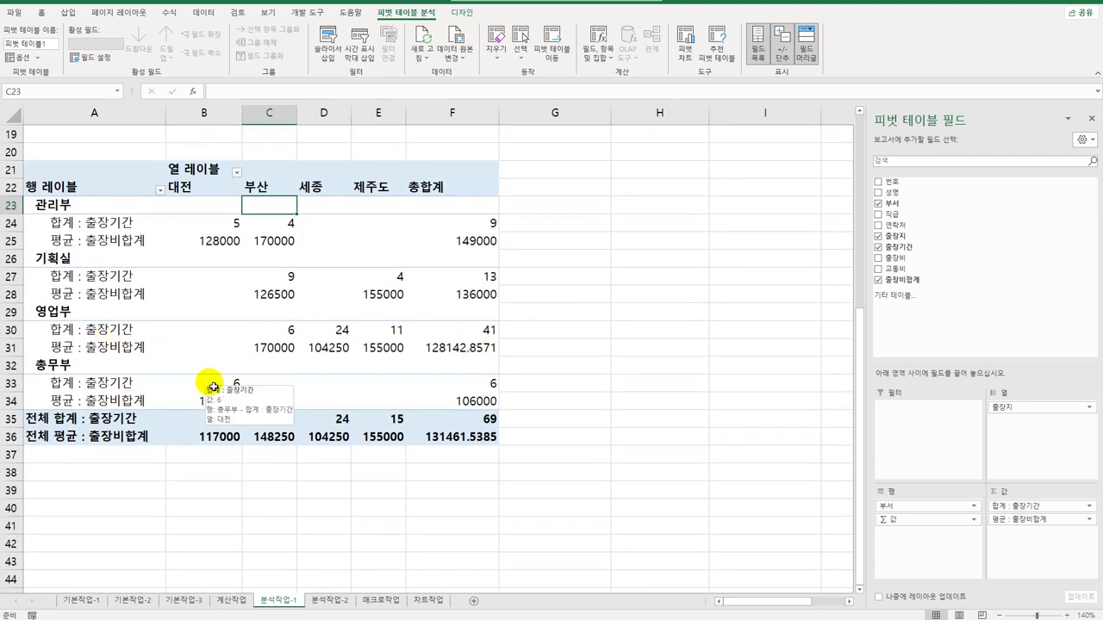
left_click(463, 12)
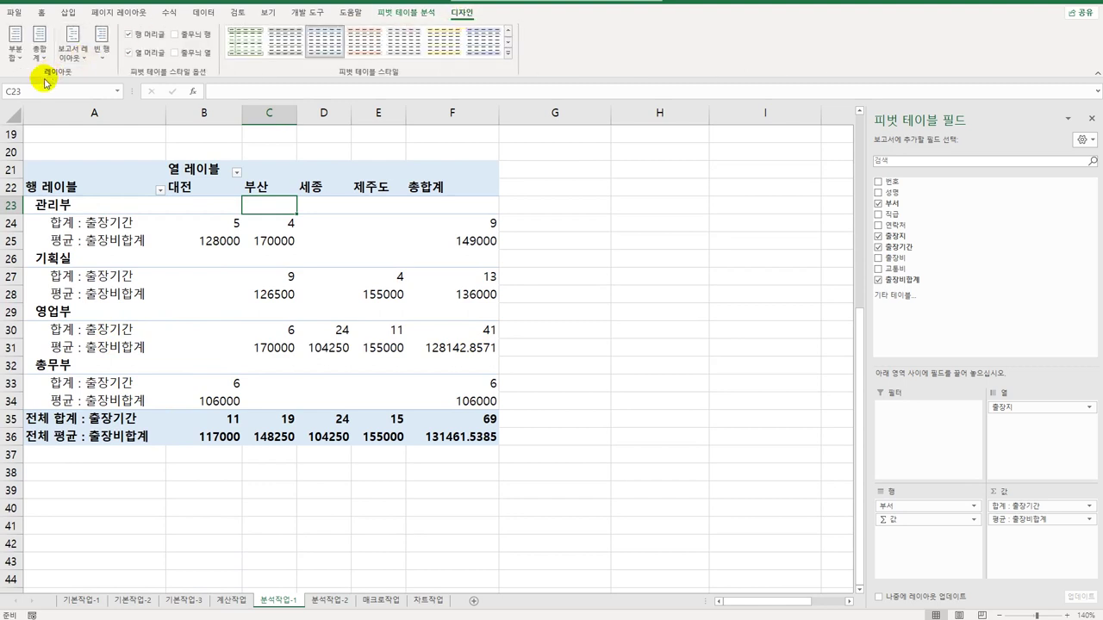
left_click(39, 50)
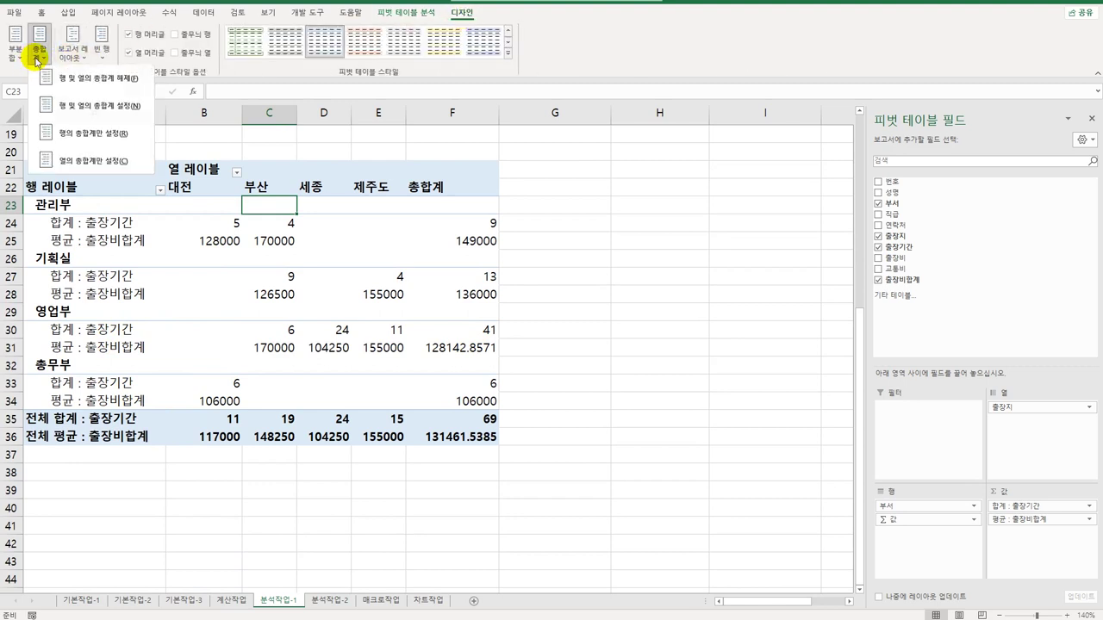
left_click(76, 167)
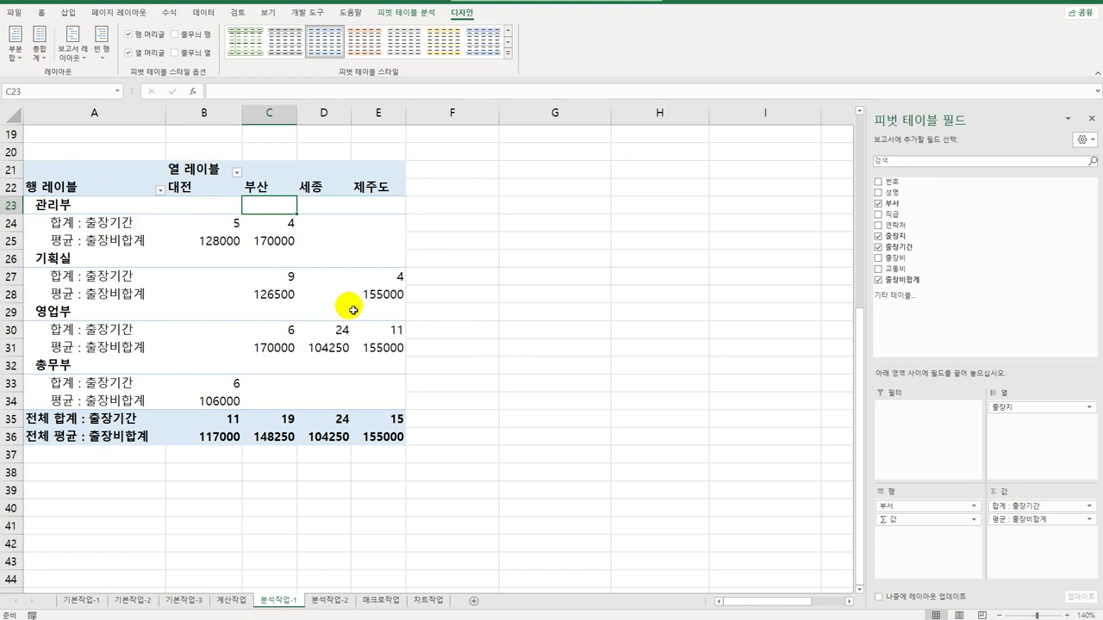
Format the 평균 : 출장비합계 value field as 숫자 with 0 decimal places and the thousands separator.
left_click(104, 226)
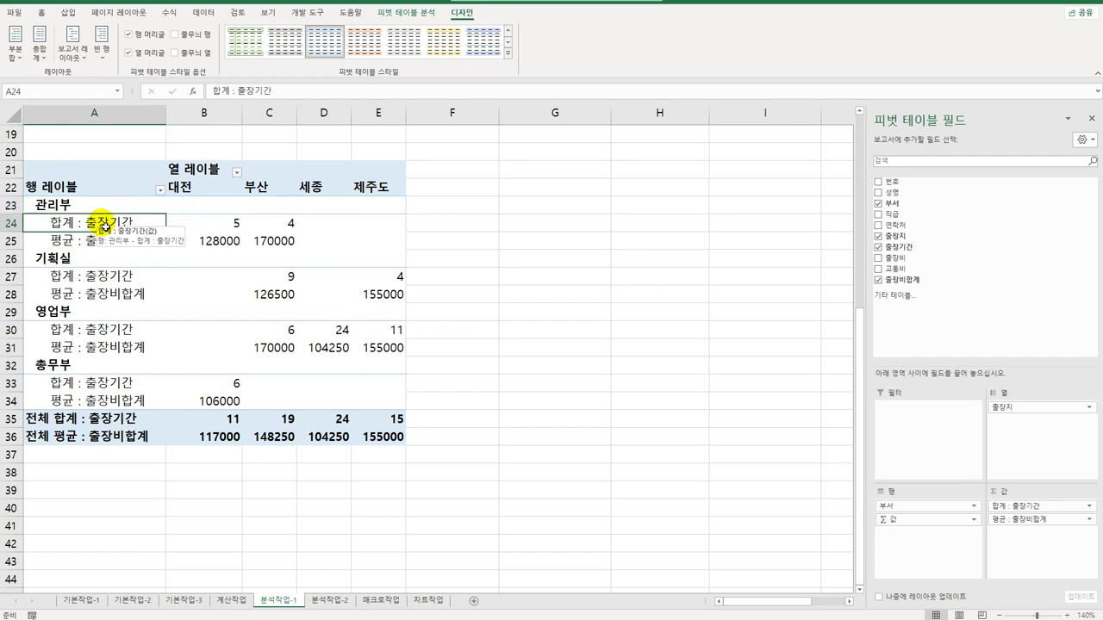
left_click(105, 247)
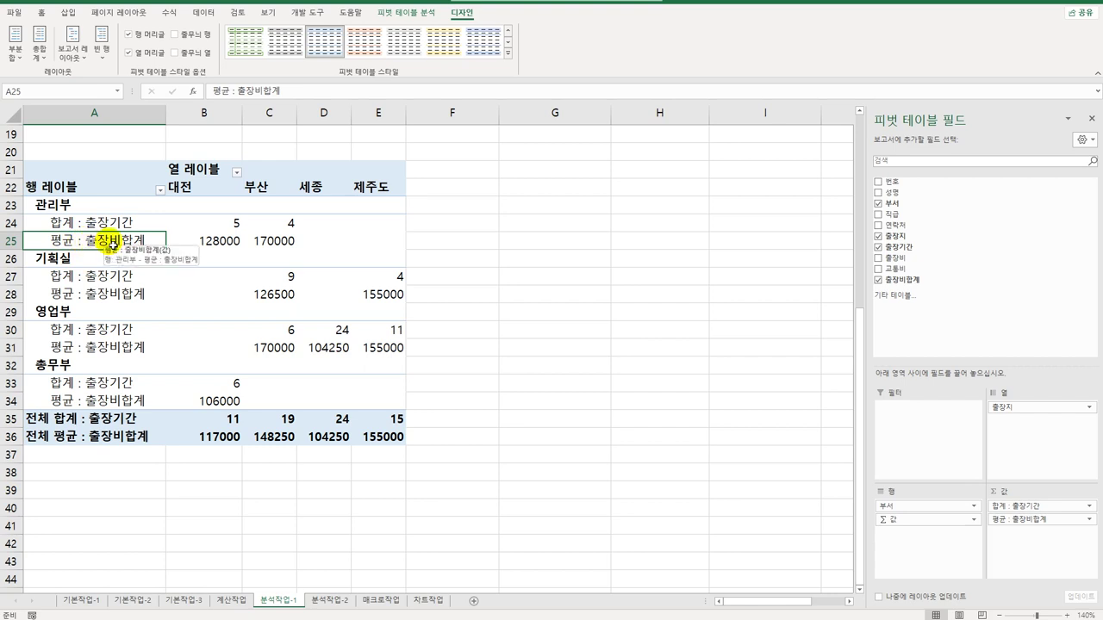
right_click(113, 245)
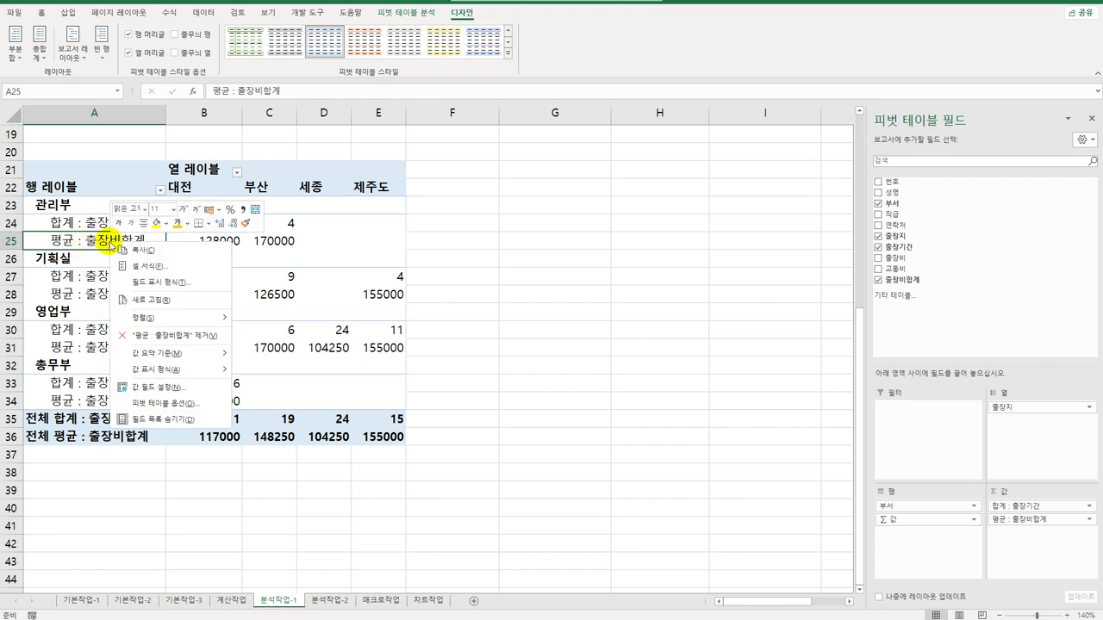
left_click(205, 387)
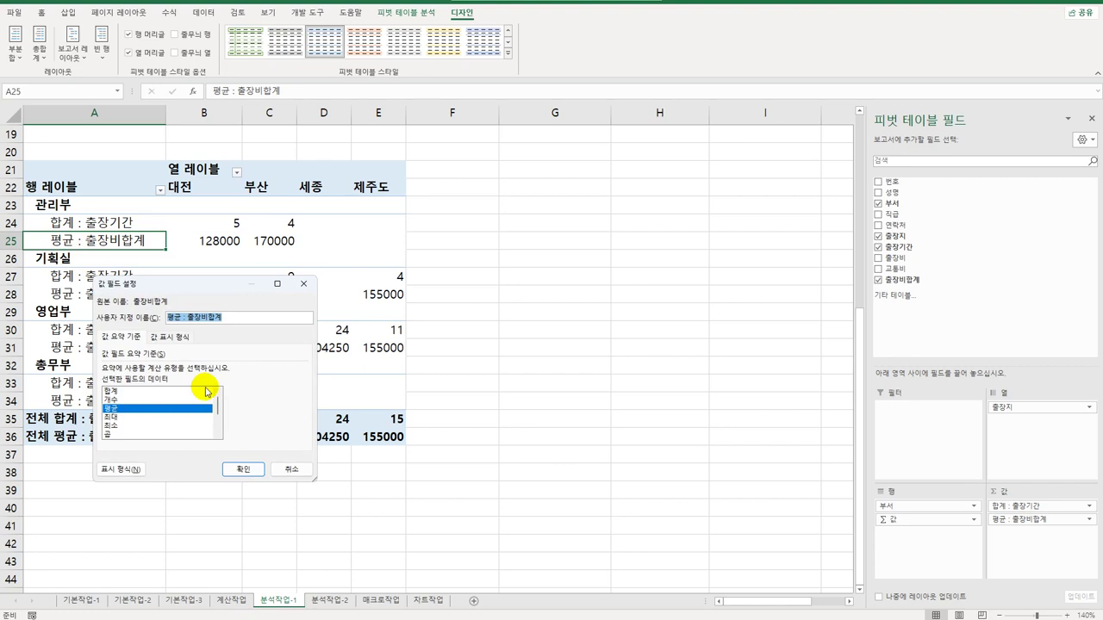
left_click(124, 471)
left_click_drag(179, 229, 524, 202)
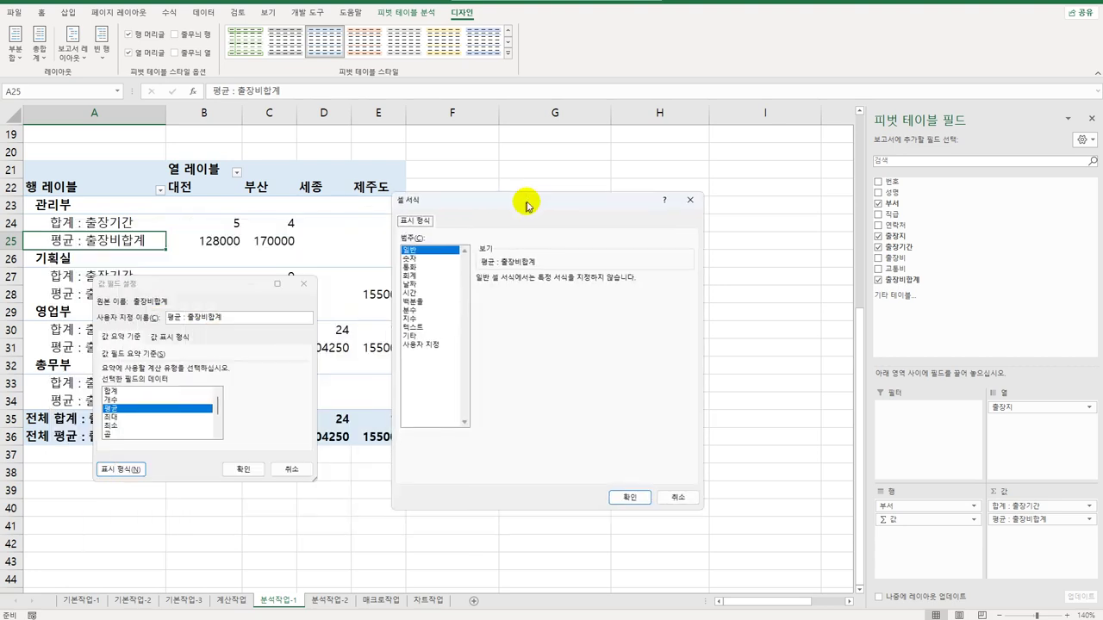
left_click(435, 256)
left_click(510, 293)
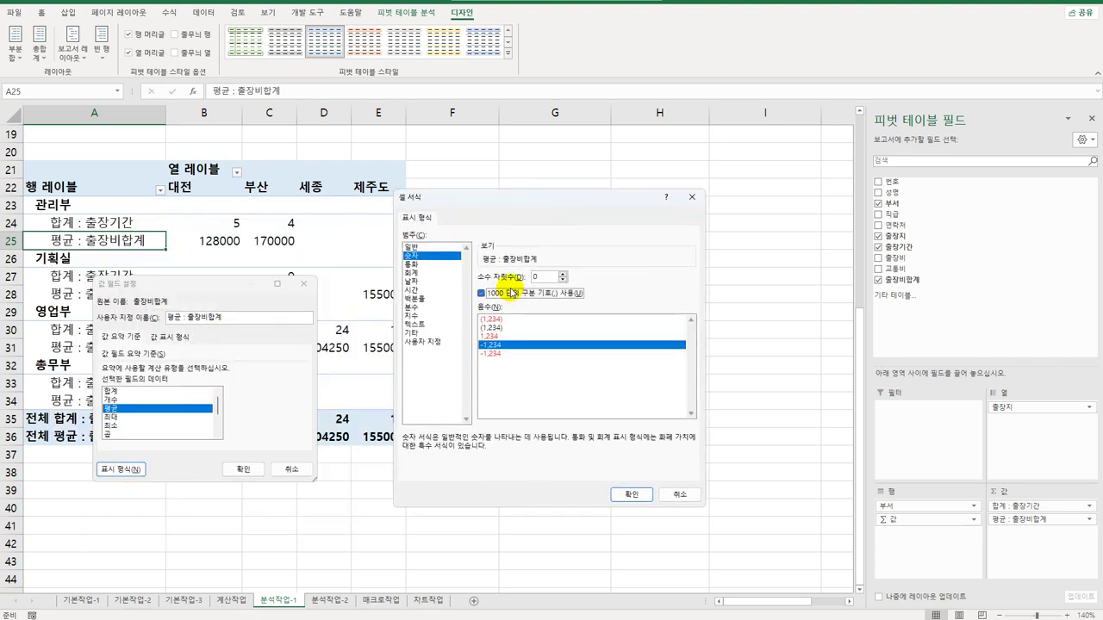
left_click(634, 493)
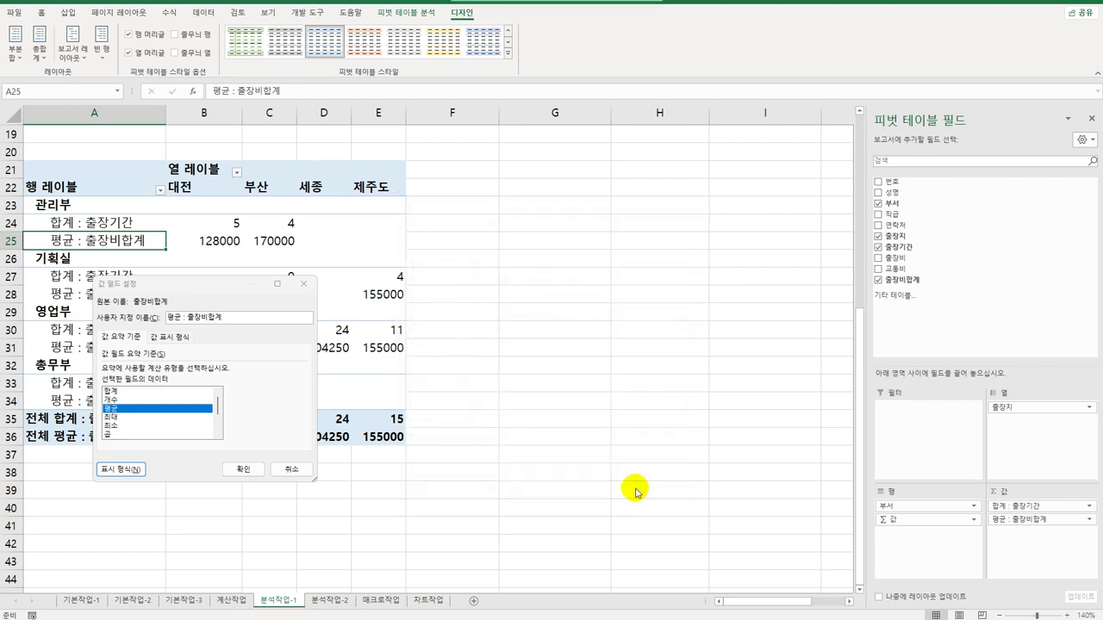
left_click(243, 469)
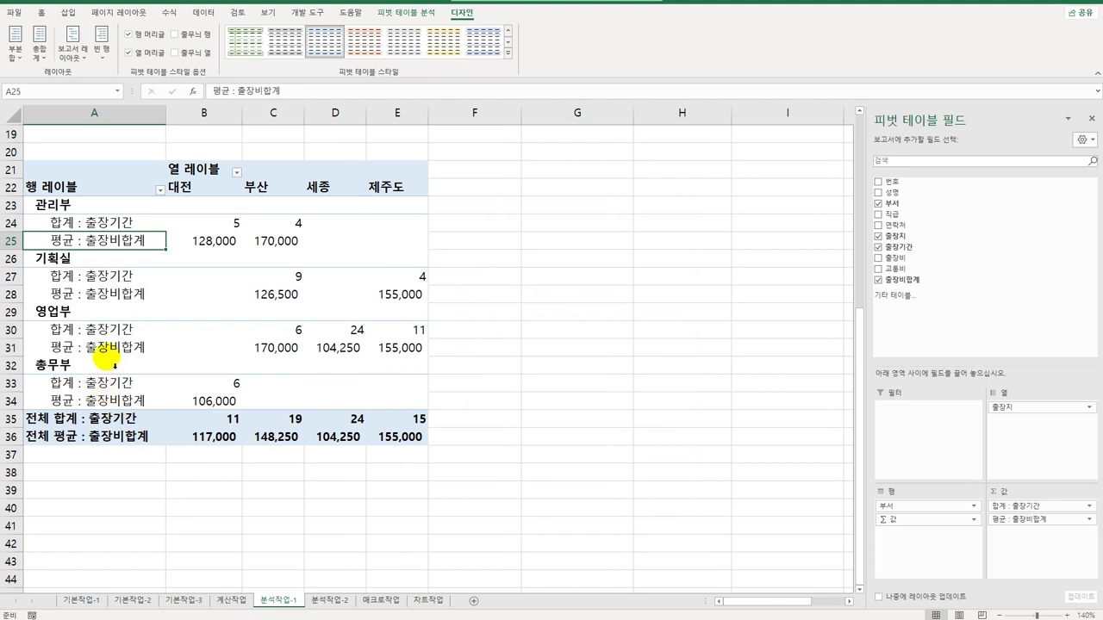
Give the 합계 : 출장기간 value field the custom number format G/표준일.
left_click(92, 226)
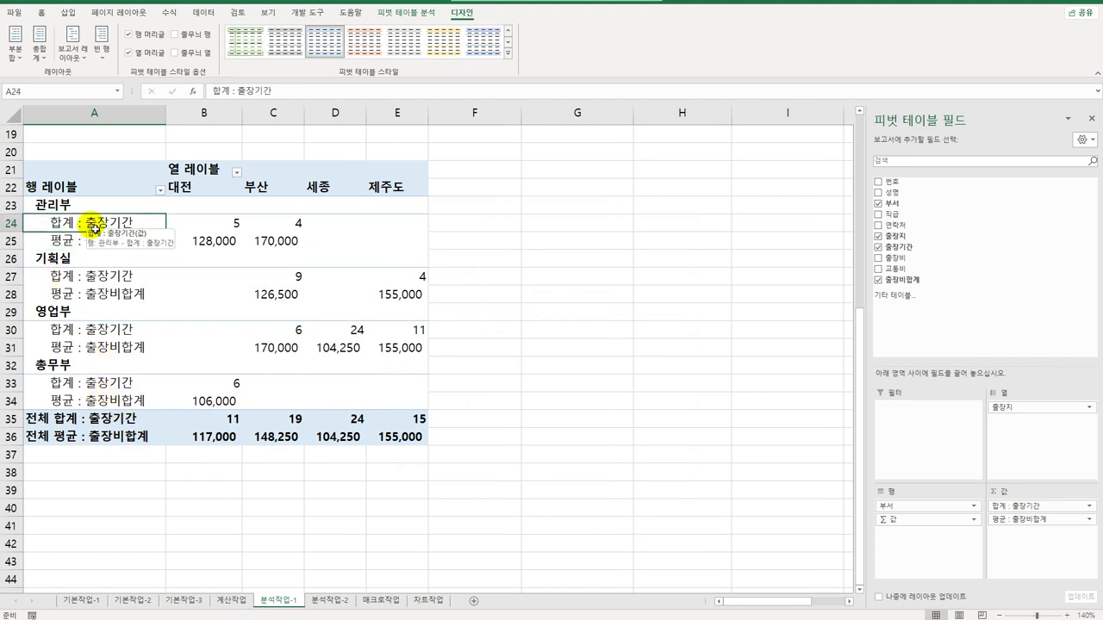
right_click(94, 226)
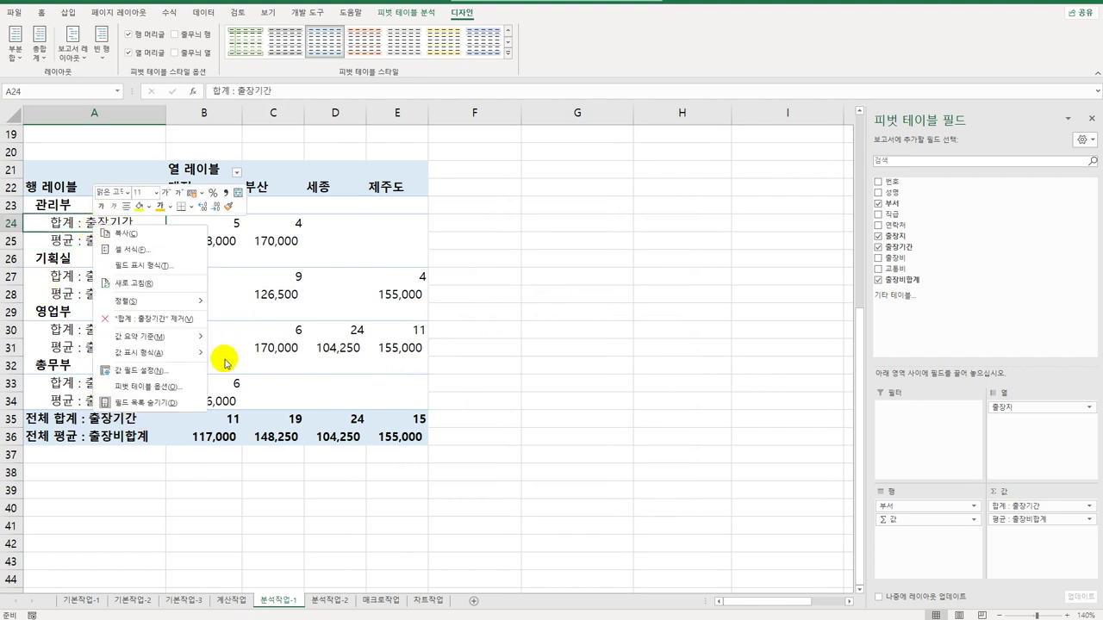
left_click(177, 376)
left_click_drag(158, 269, 557, 198)
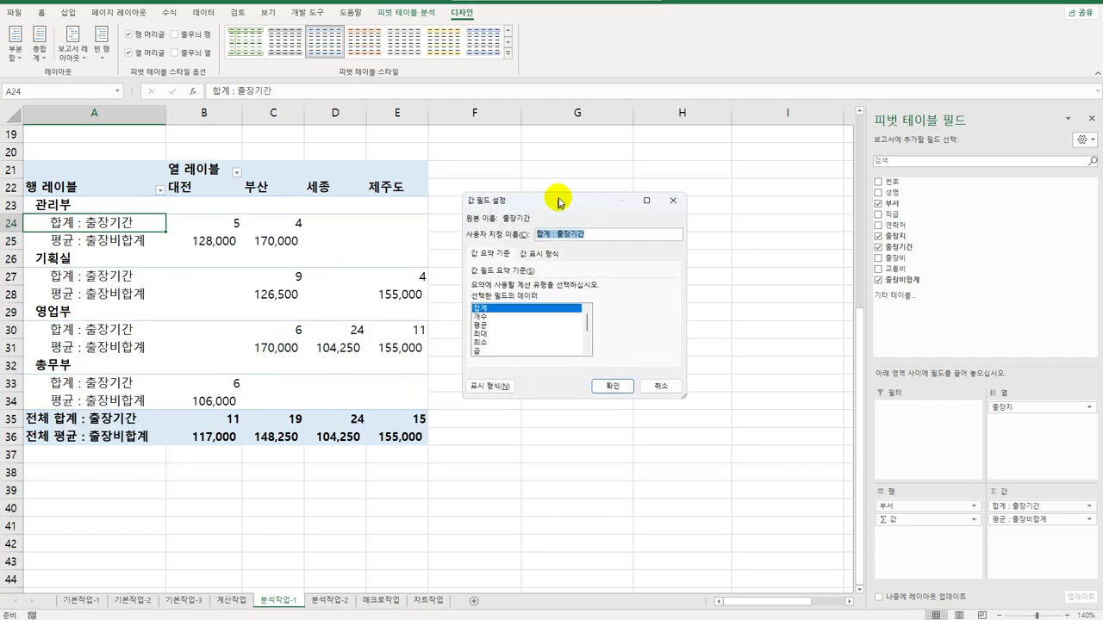
left_click(473, 382)
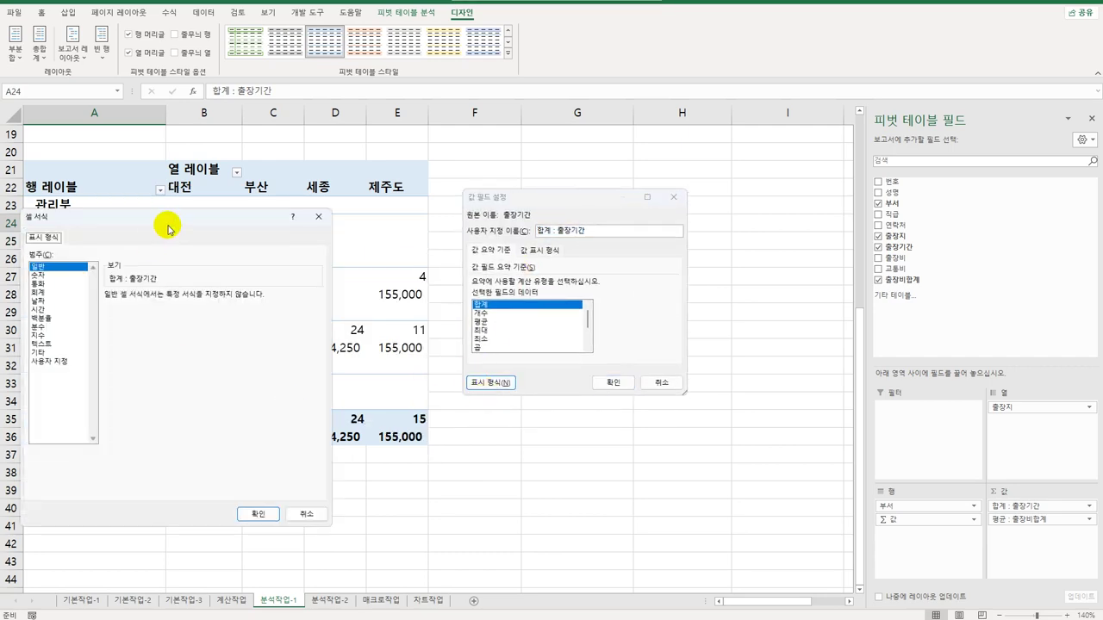
left_click_drag(147, 216, 601, 189)
left_click(498, 324)
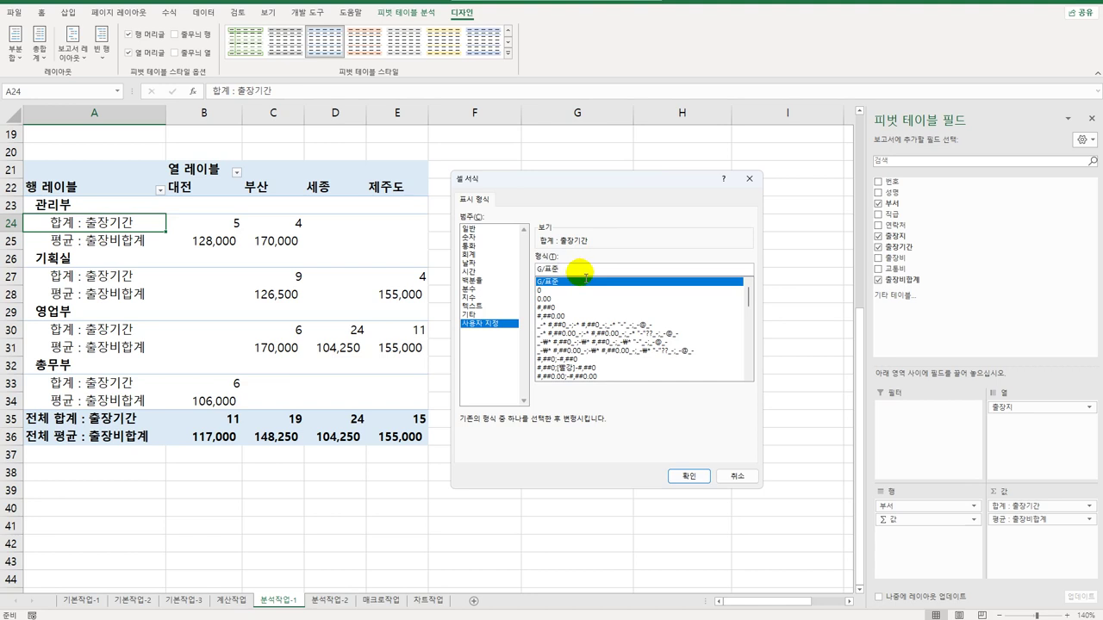
type("\"")
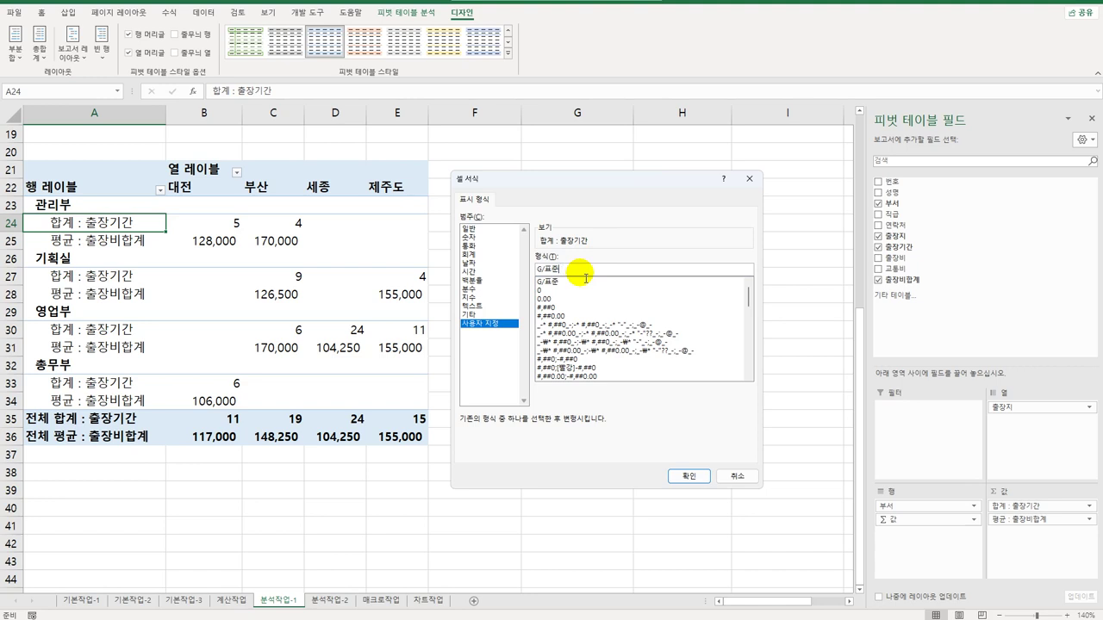
type("이")
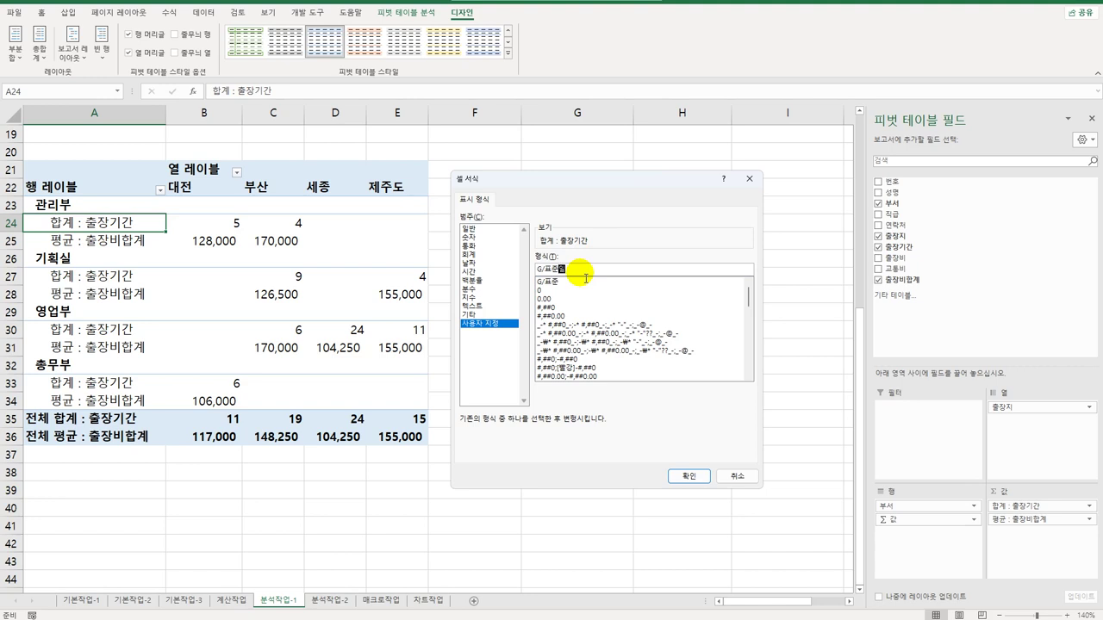
left_click(689, 475)
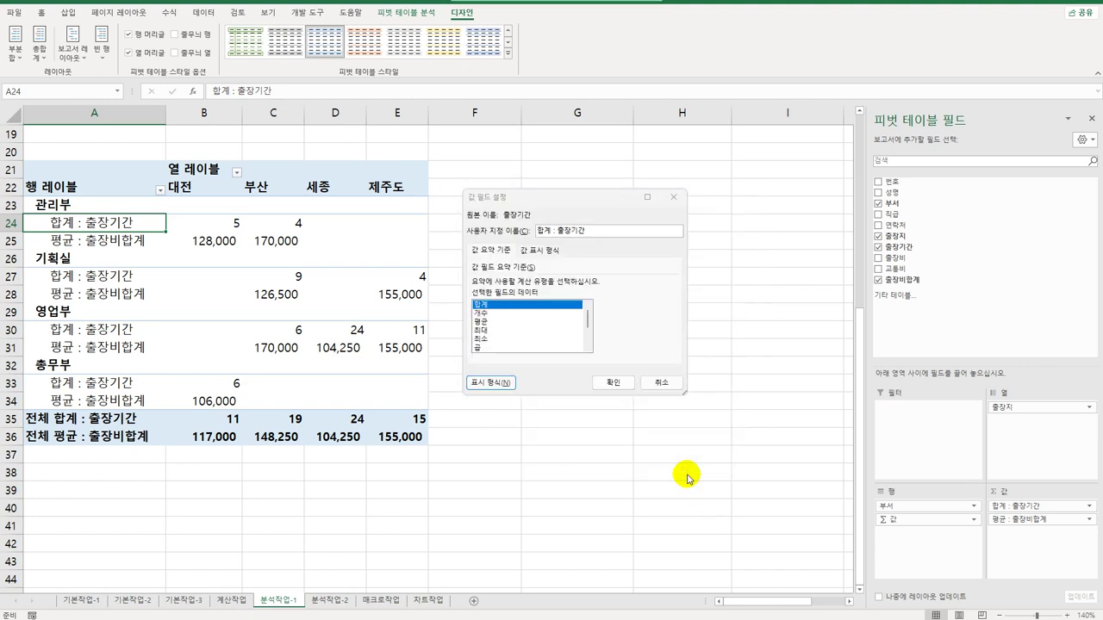
left_click(612, 383)
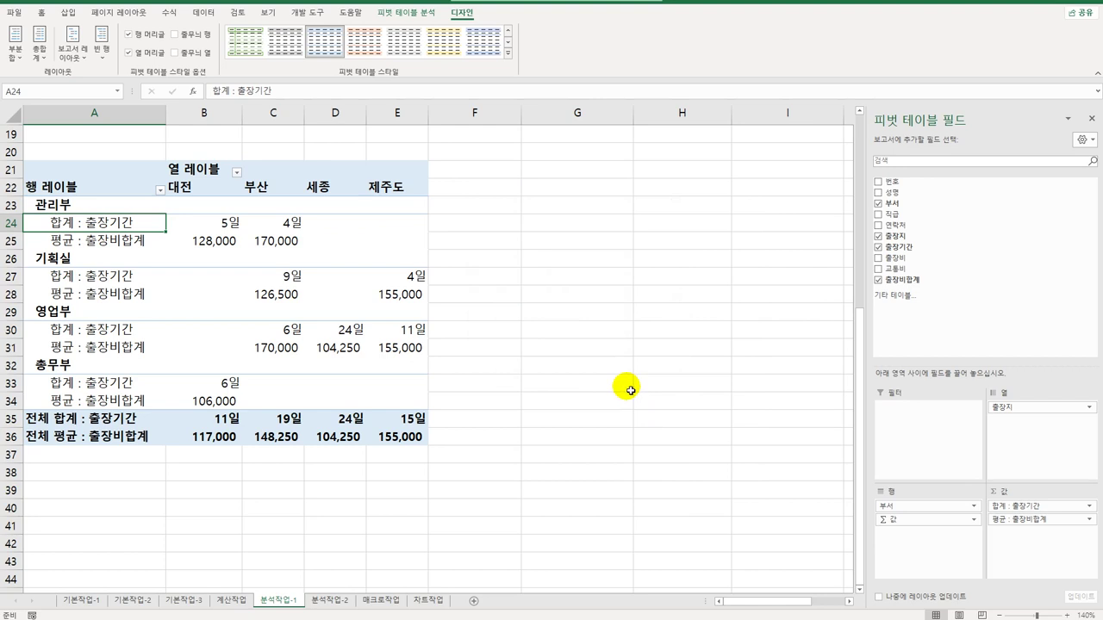
In the pivot table options, merge and center cells with labels and display empty cells as *.
right_click(163, 227)
left_click(215, 384)
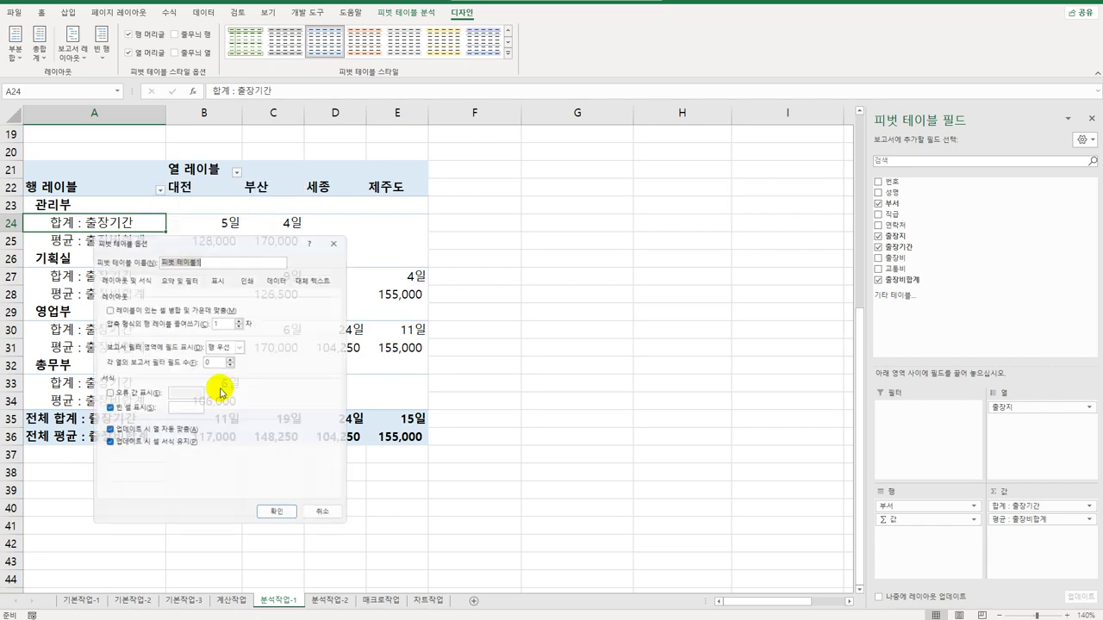
left_click_drag(232, 249, 665, 168)
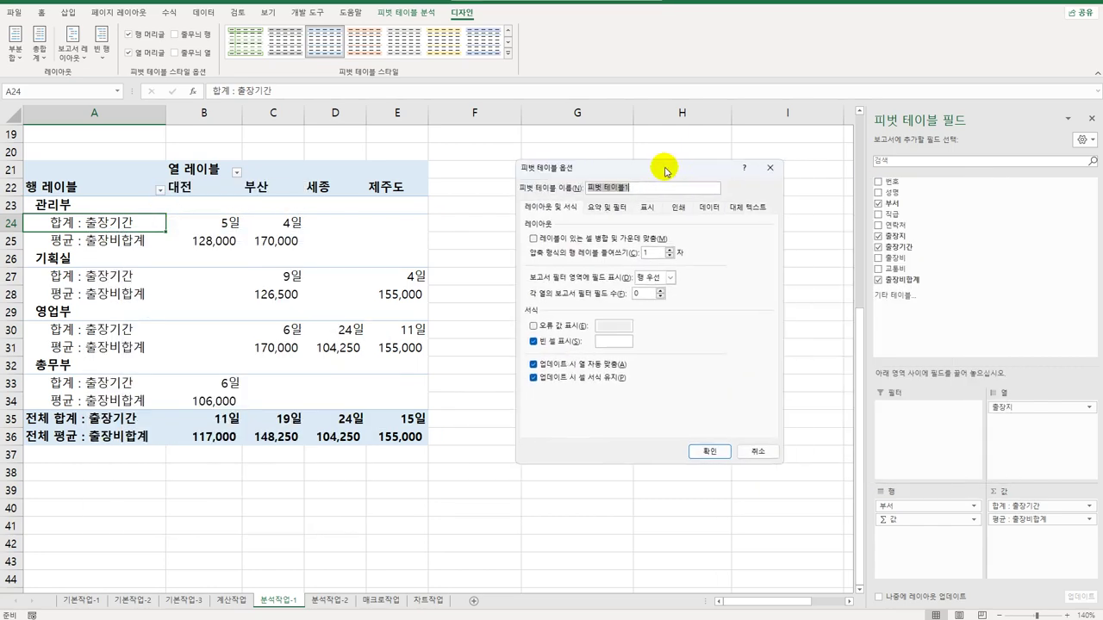
left_click(575, 240)
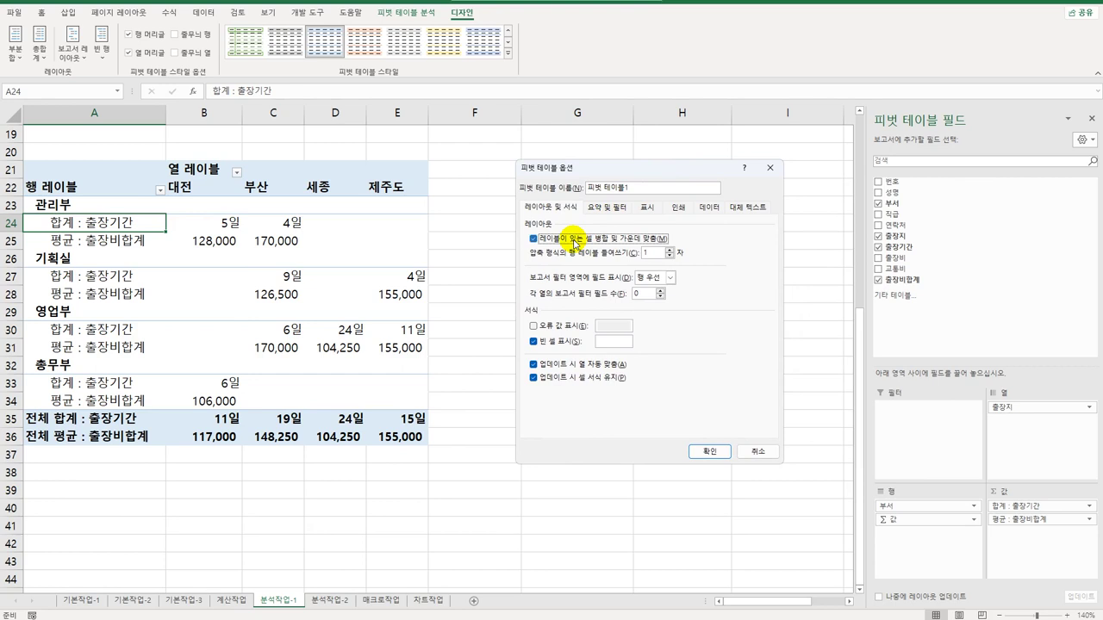
left_click(631, 342)
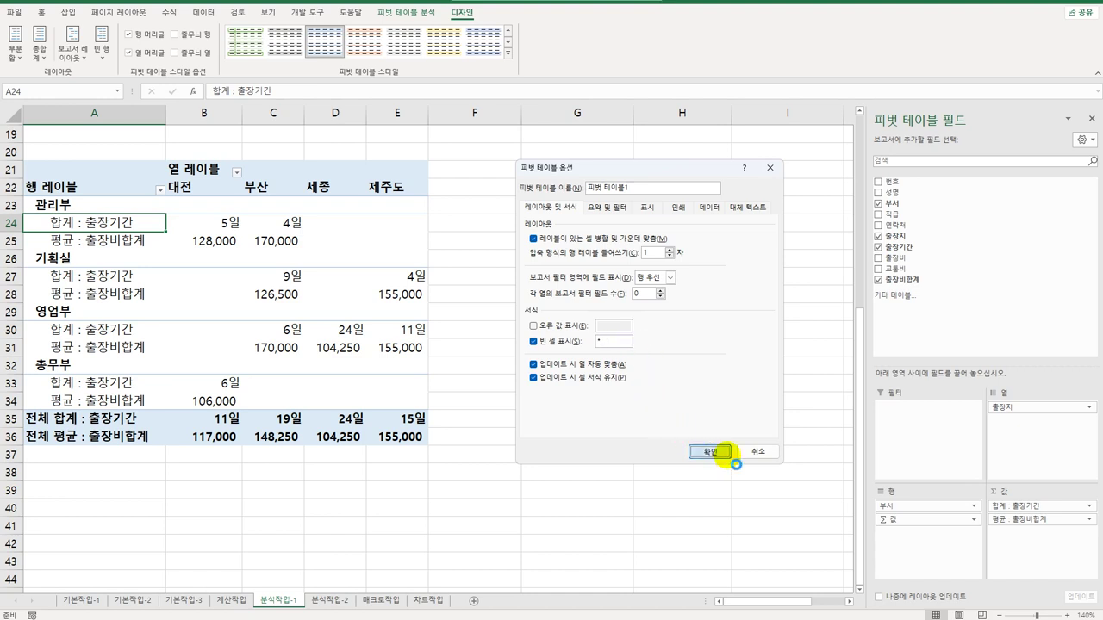
Apply the pivot table options and deselect the pivot table.
left_click(724, 460)
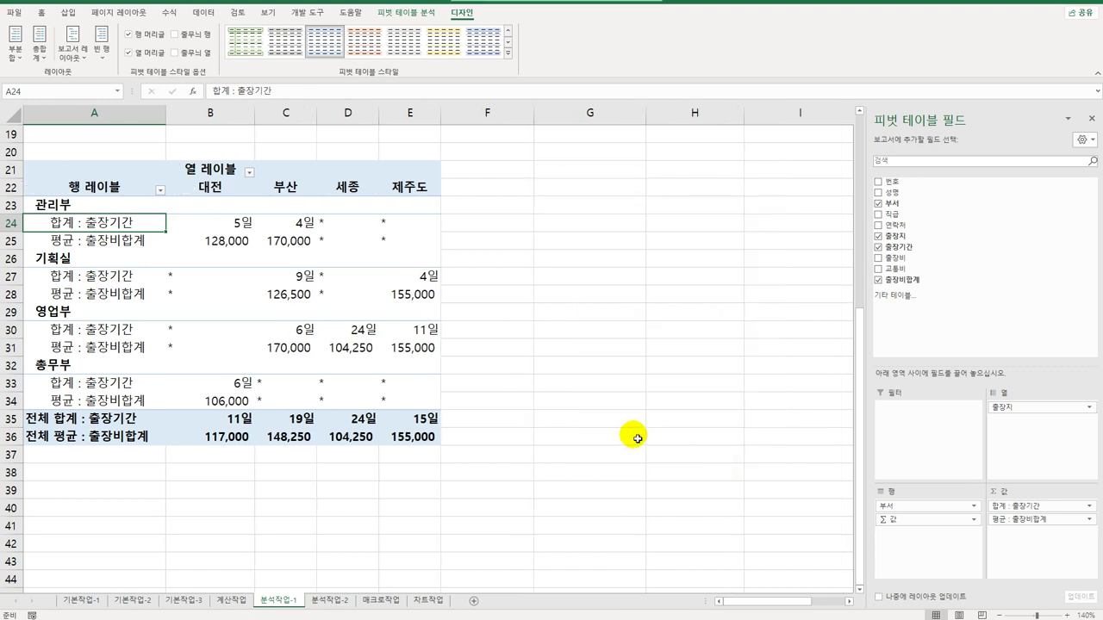
left_click(637, 439)
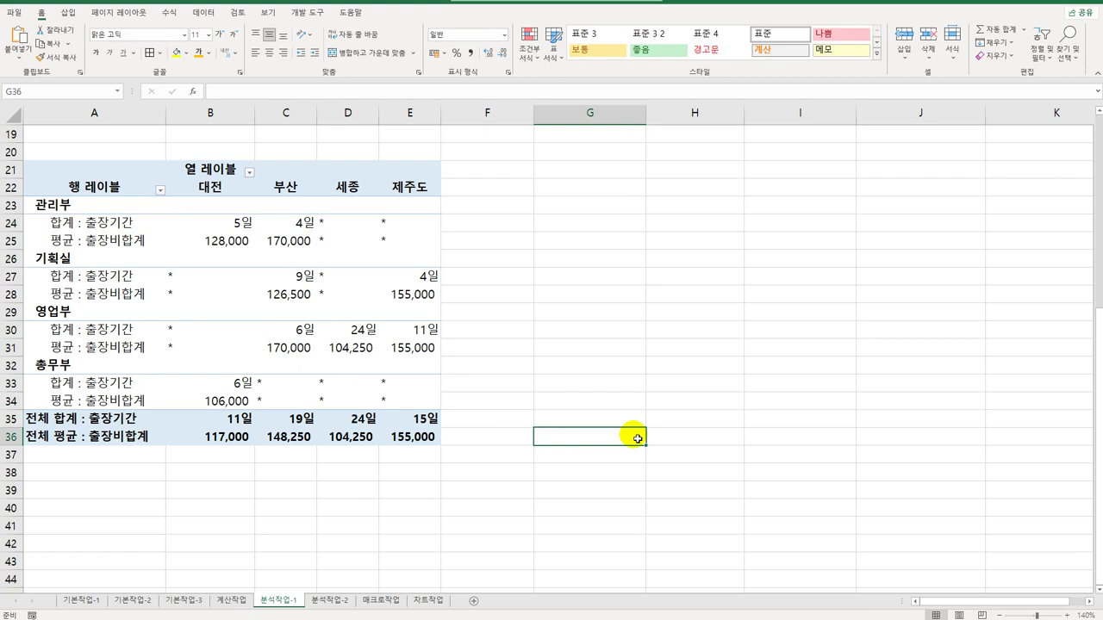
On sheet 분석작업-2, enter =G4 in cell C9 of [표2] to reference the 총점 formula.
left_click(329, 599)
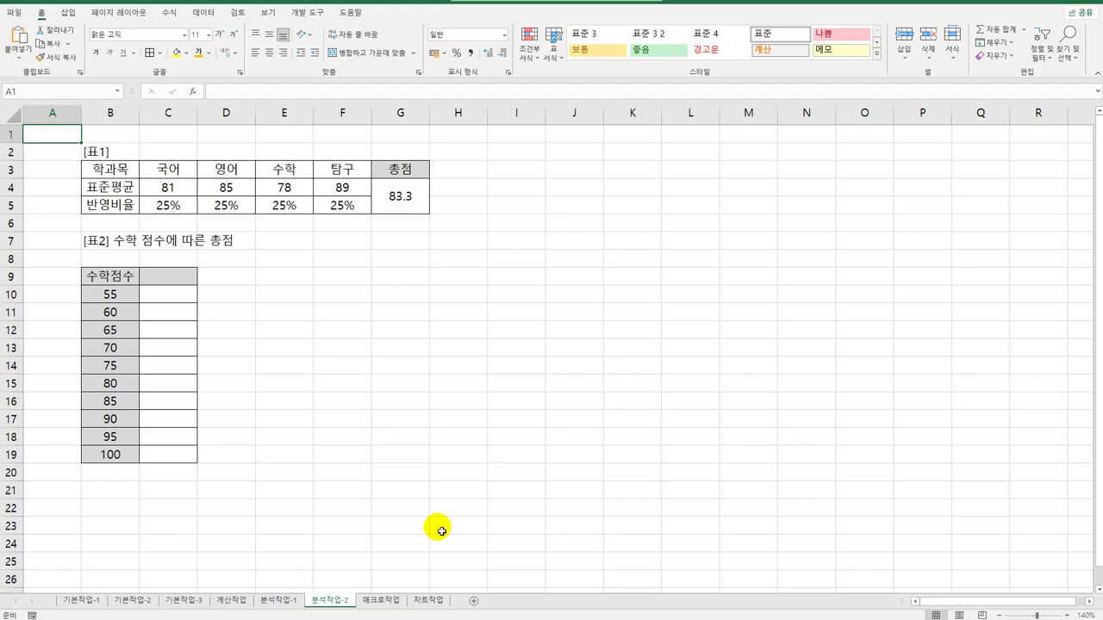
left_click(399, 198)
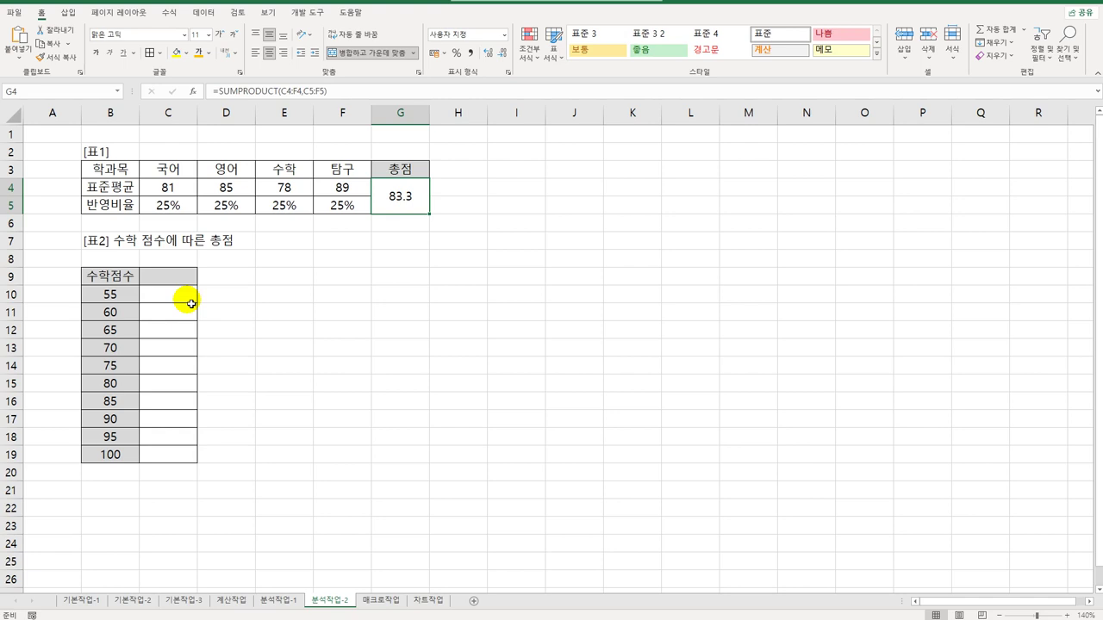
left_click_drag(179, 306, 180, 445)
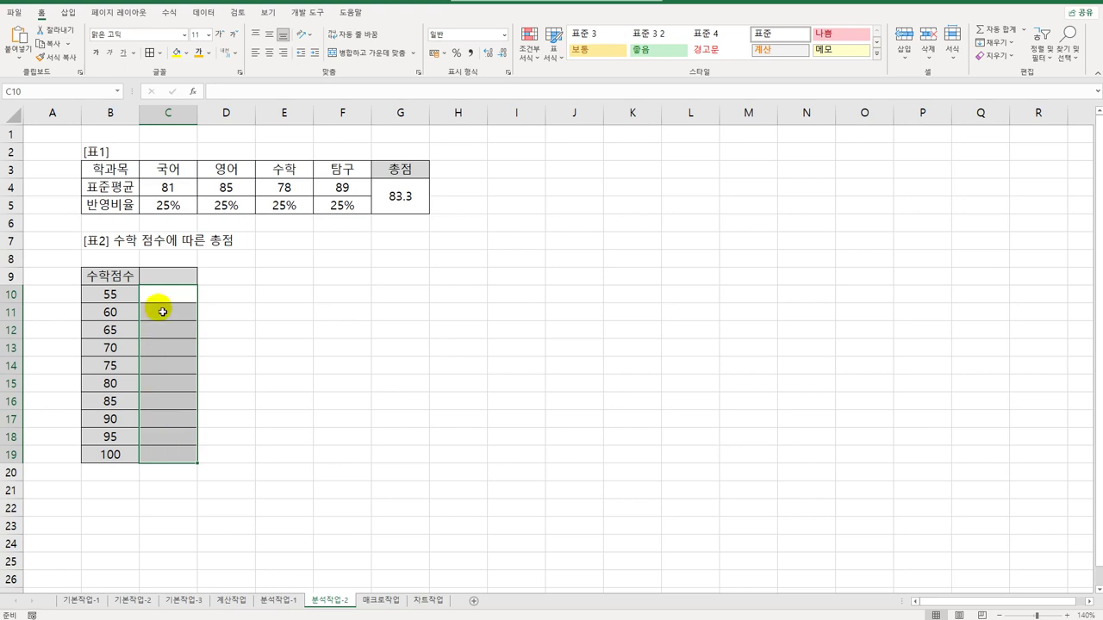
left_click(182, 276)
mouse_move(174, 295)
left_mouse_down()
mouse_move(158, 457)
mouse_move(152, 293)
mouse_move(176, 282)
left_mouse_up()
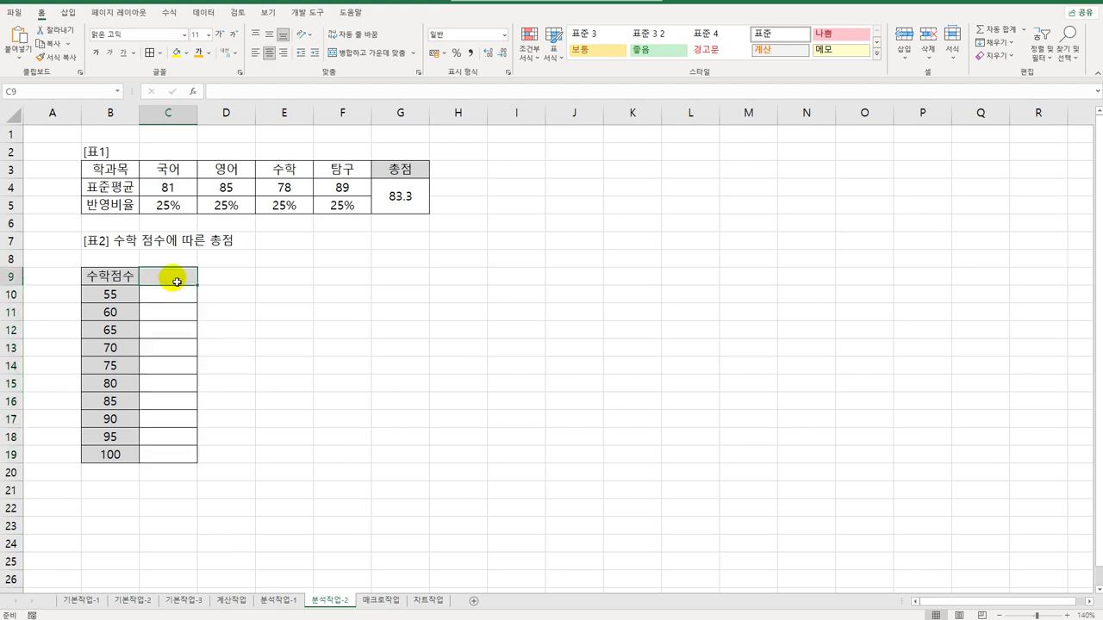
type("=")
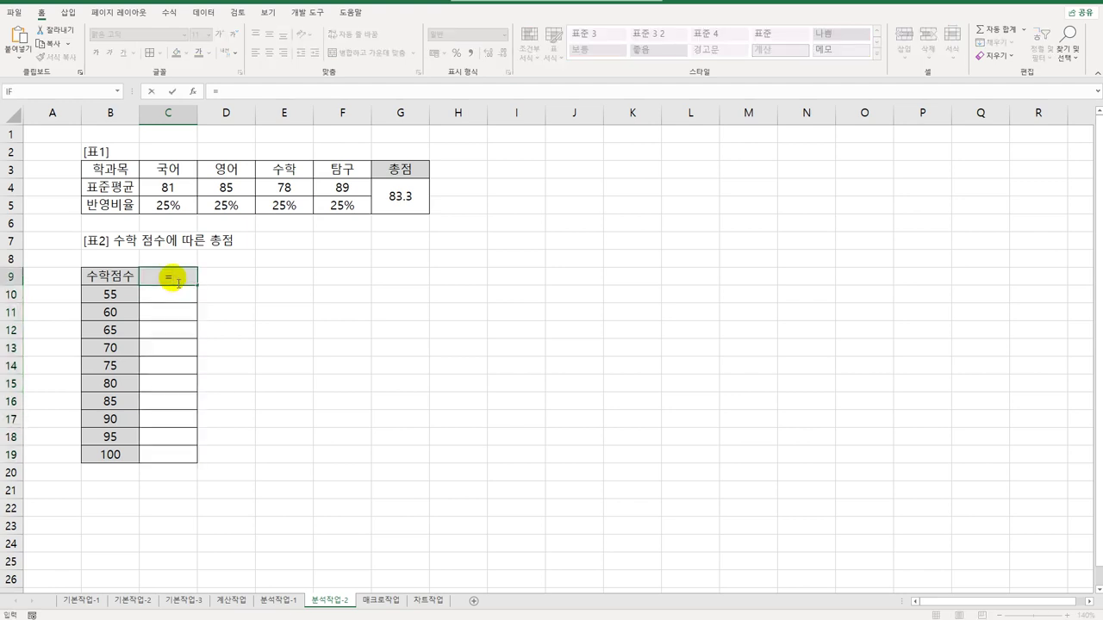
left_click(401, 204)
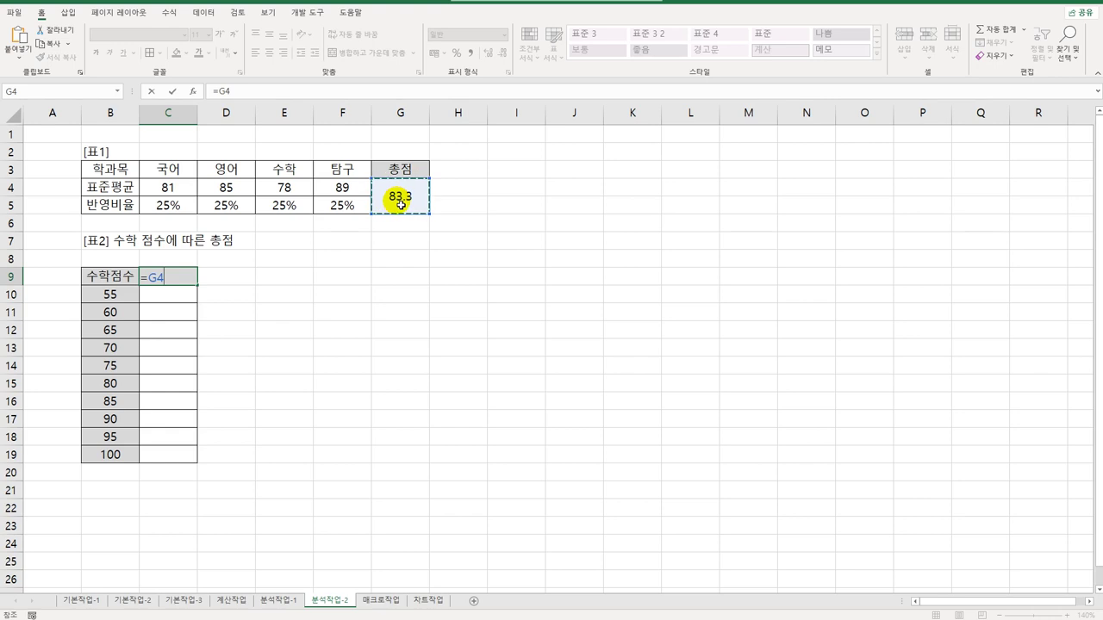
key("Return")
Create a what-if data table over B9:C19 with $E$4 as the column input cell.
left_click(391, 205)
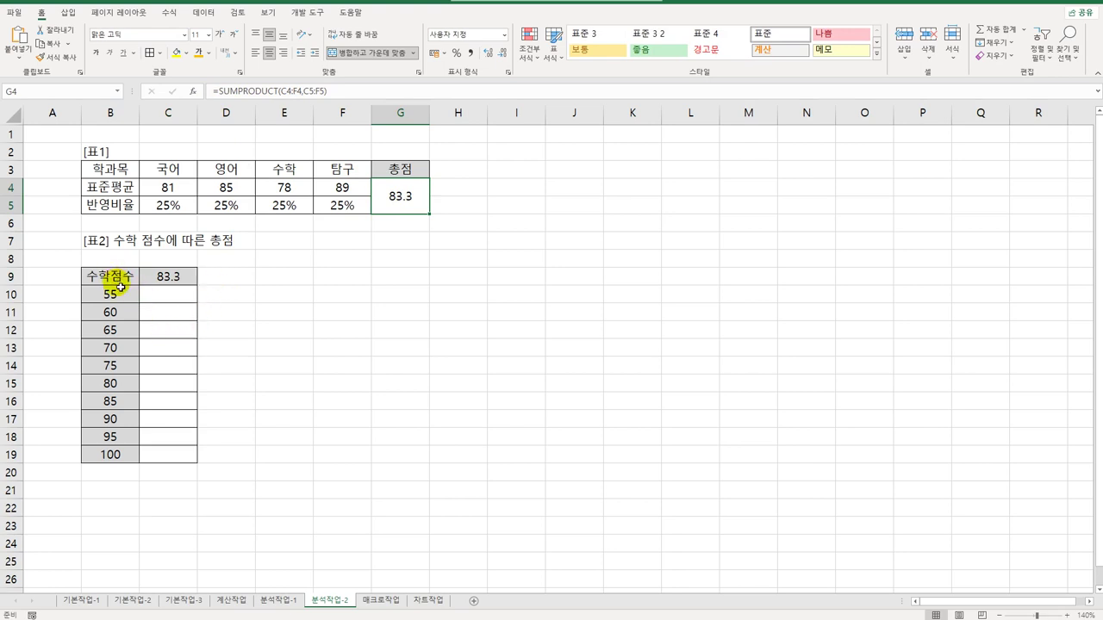
left_click(161, 279)
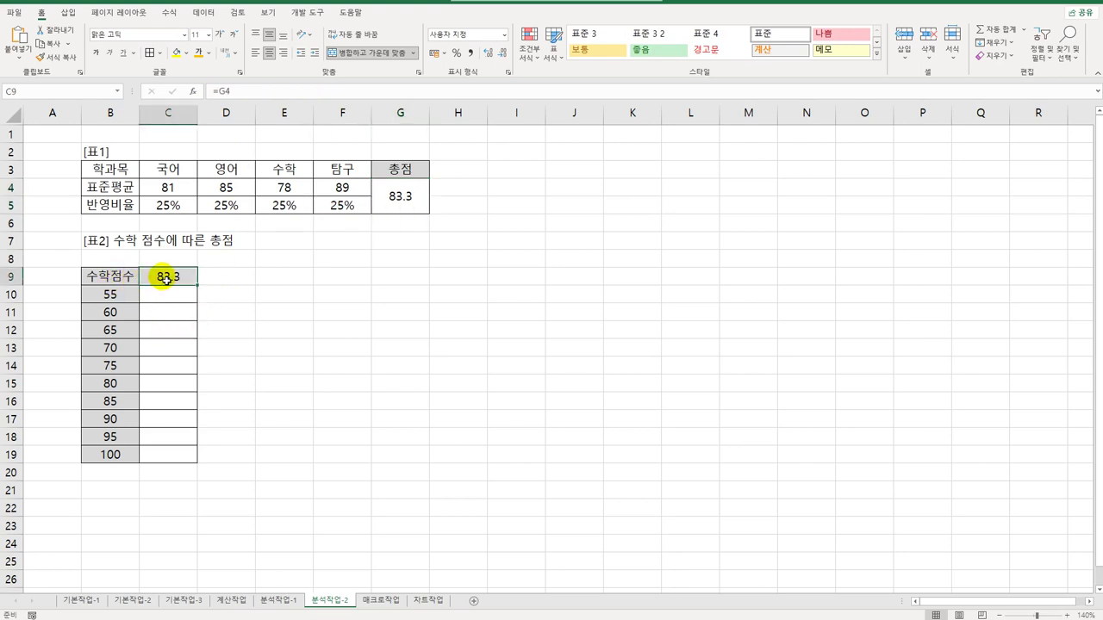
left_click(130, 301)
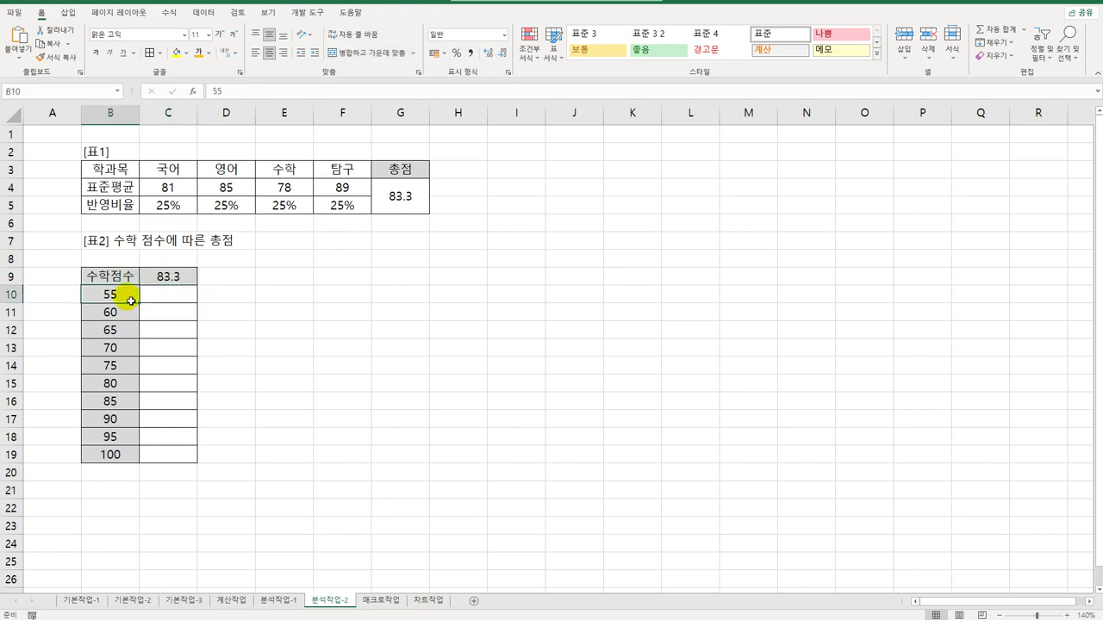
left_click_drag(125, 276, 178, 460)
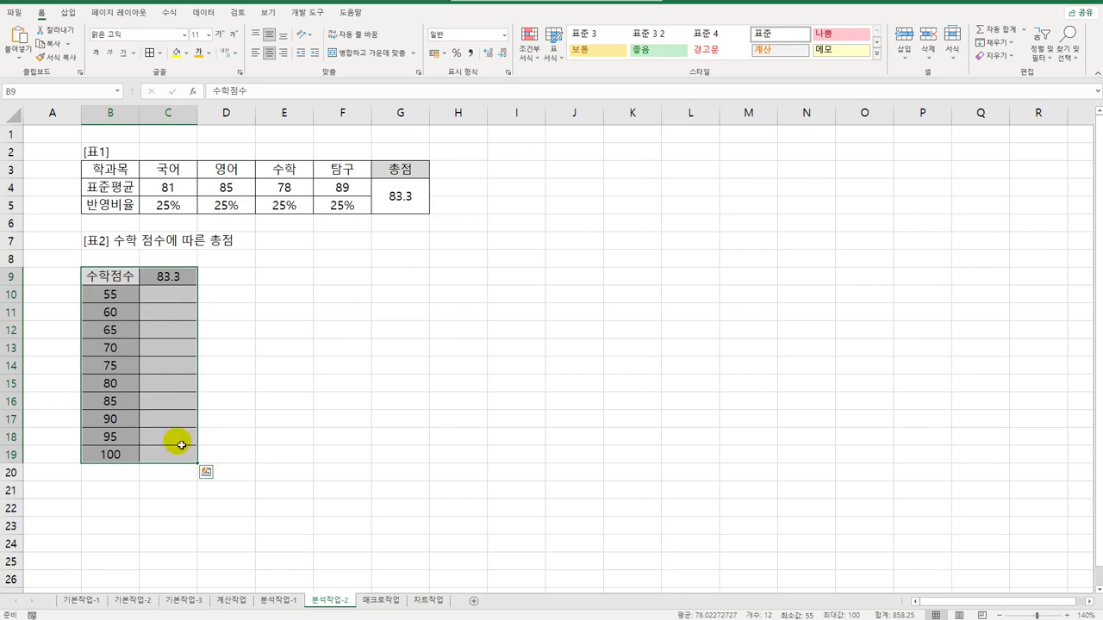
left_click(211, 21)
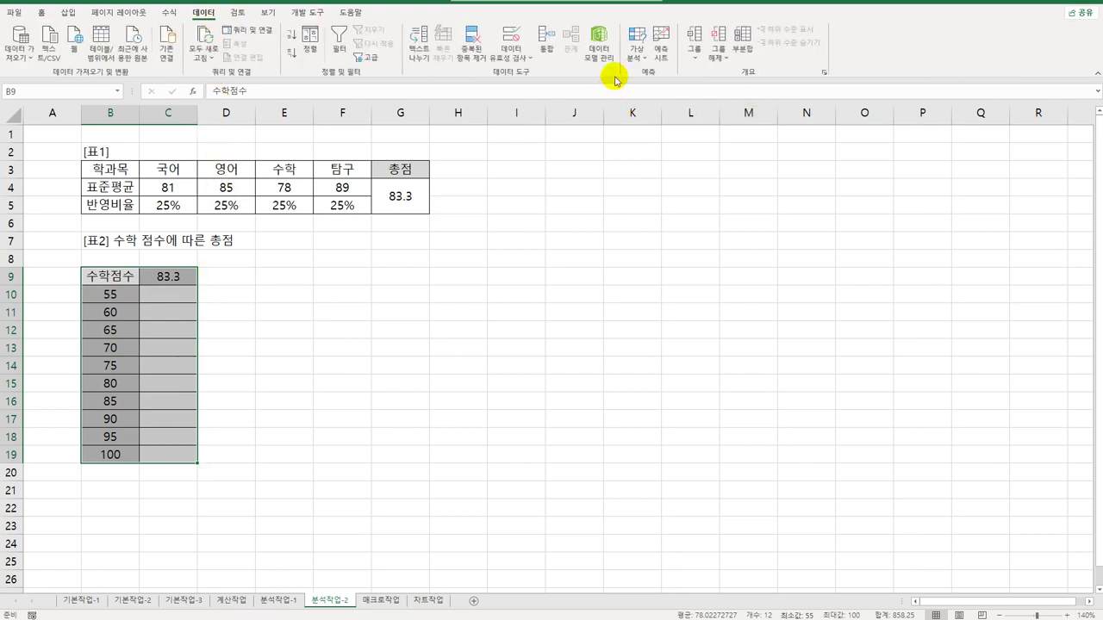
left_click(635, 56)
left_click(648, 105)
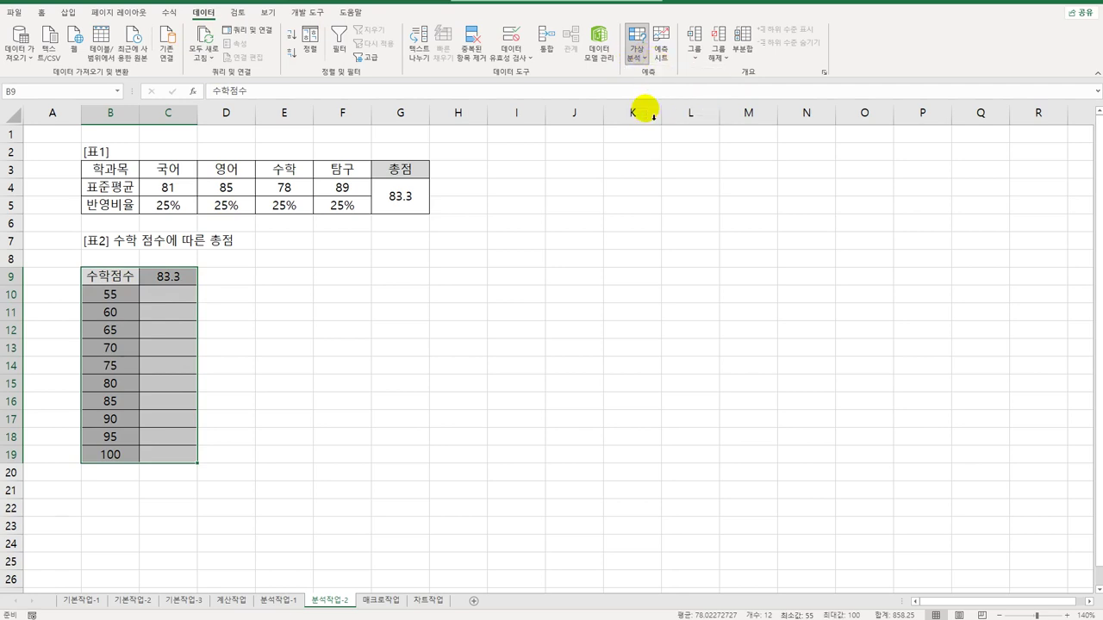
left_click(784, 308)
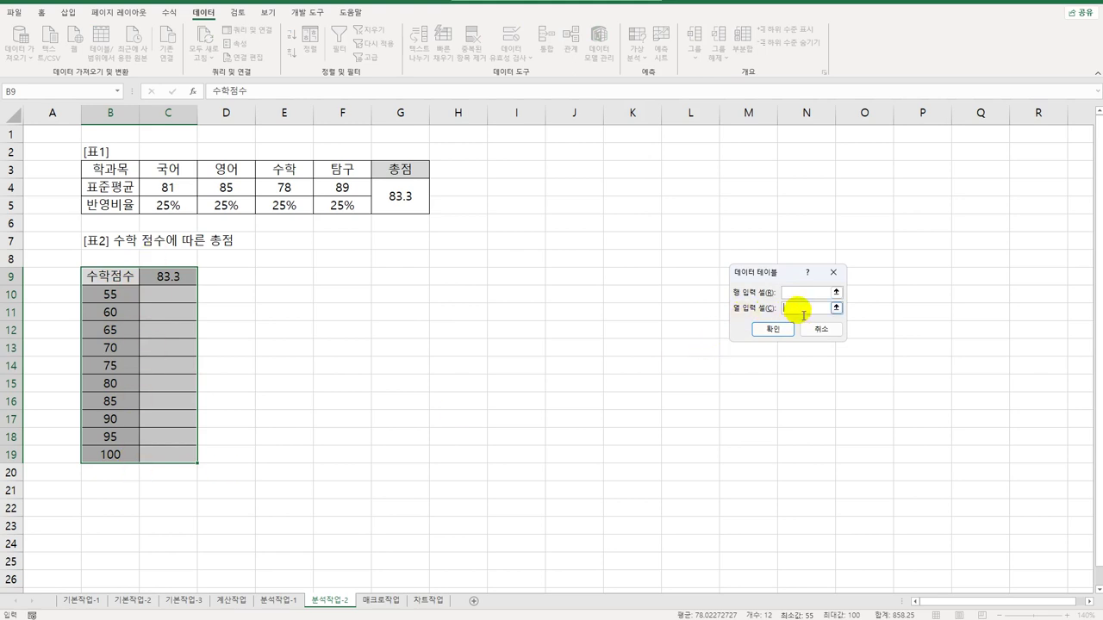
left_click(284, 186)
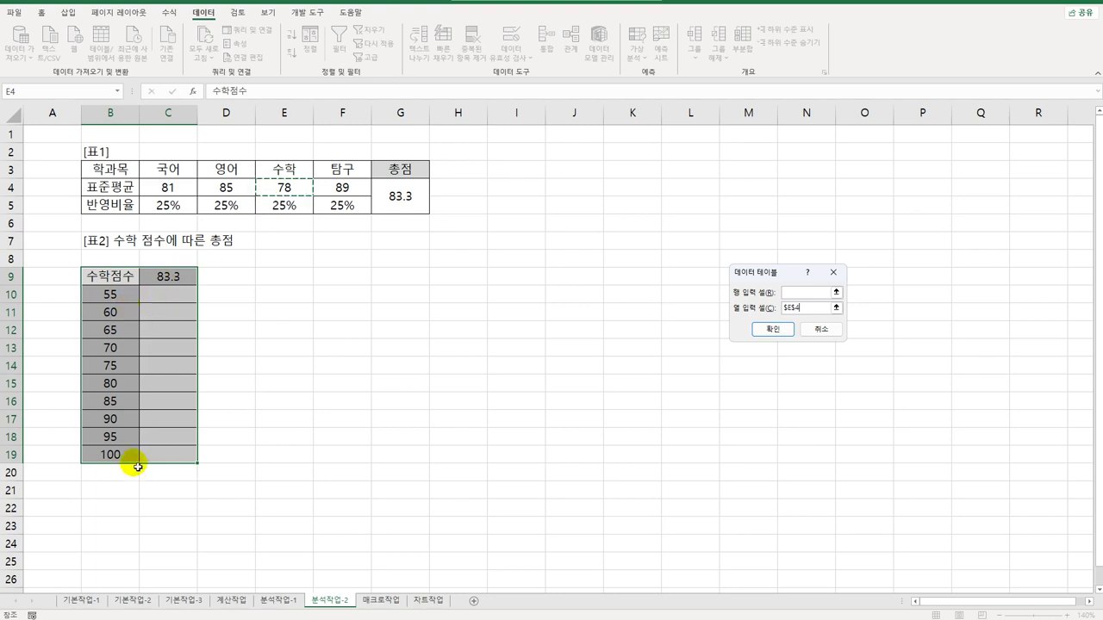
left_click(758, 331)
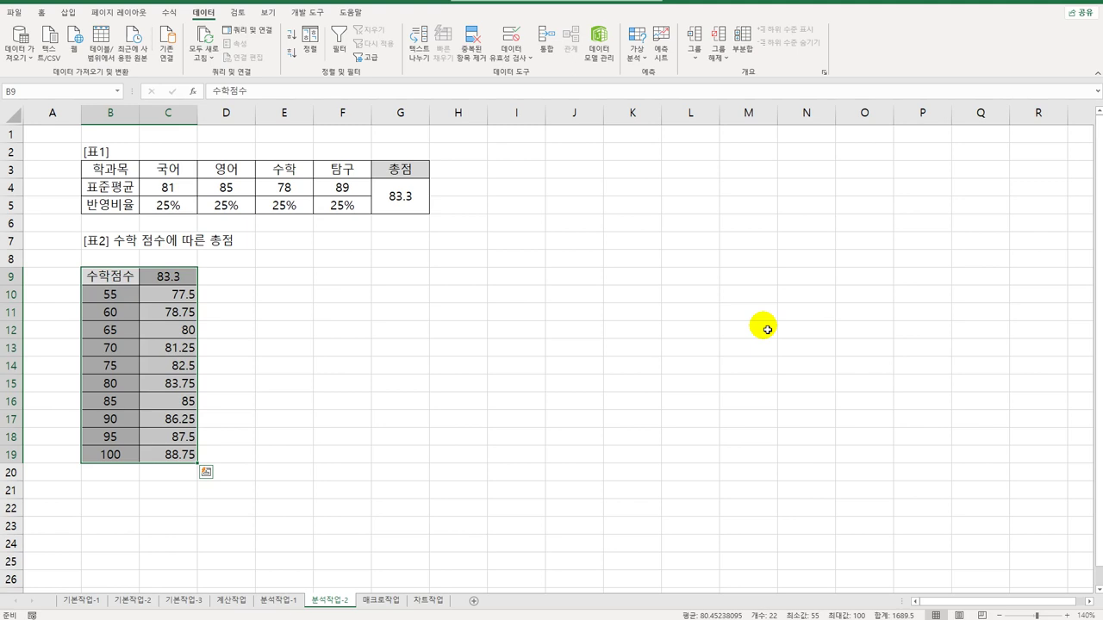
On sheet 매크로작업, draw an upward-tilted ribbon shape (리본: 위로 기울어짐) over B15:C16 and label it 평균.
left_click(381, 601)
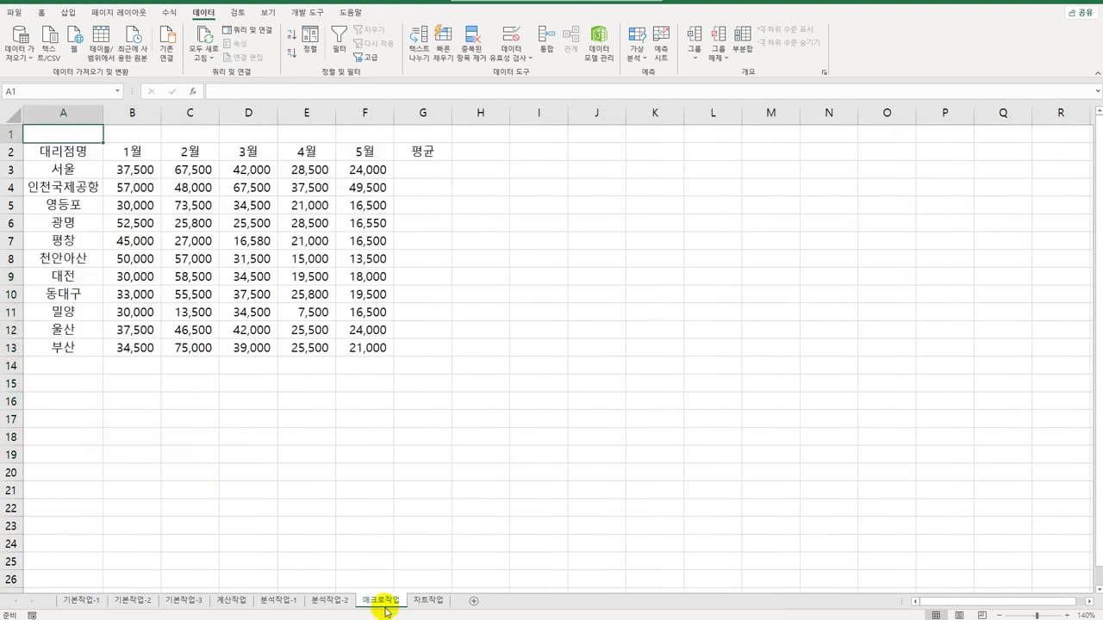
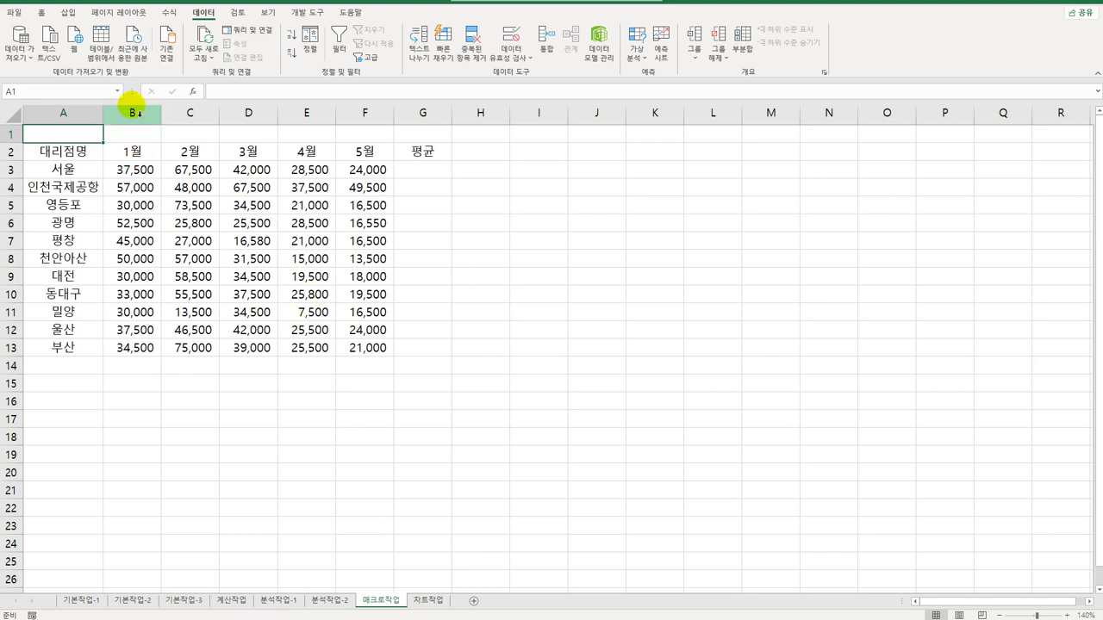
left_click(76, 16)
left_click(136, 43)
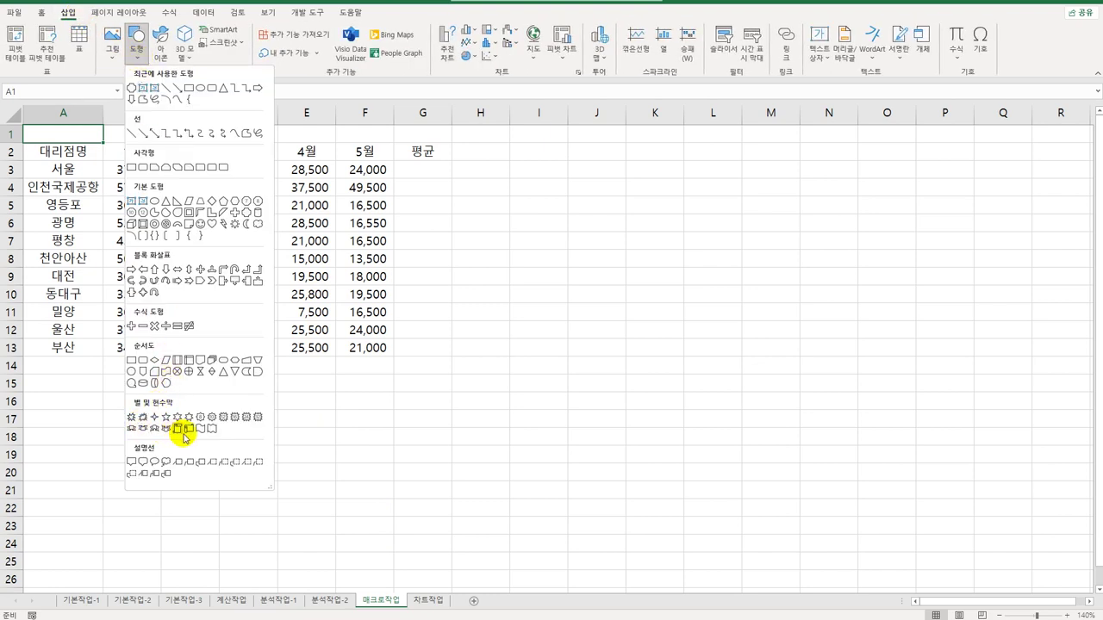
left_click(131, 429)
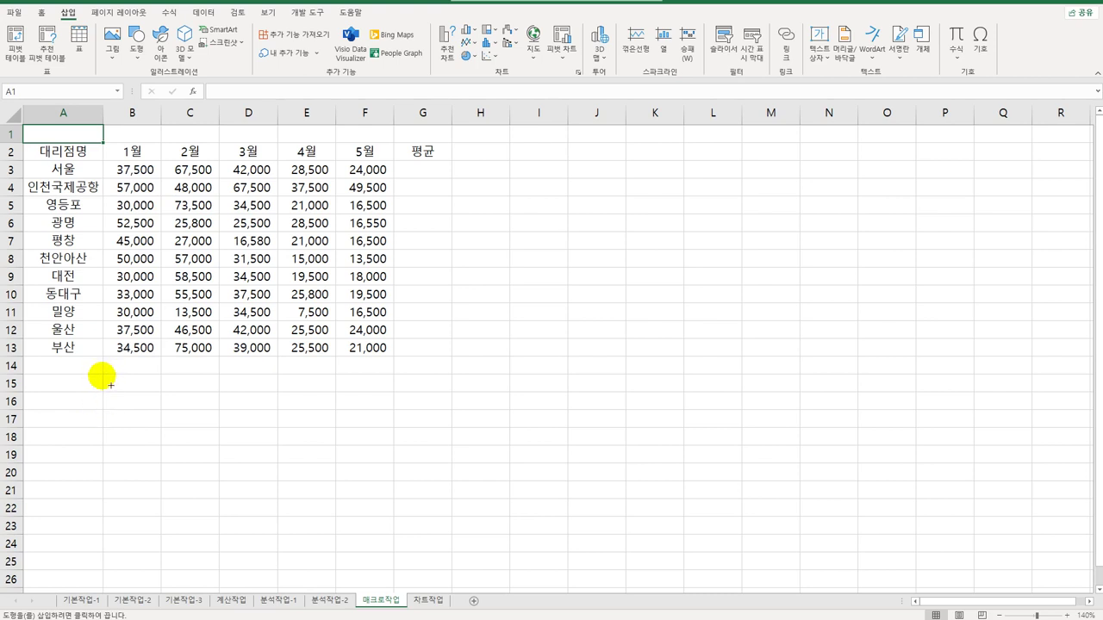
left_click_drag(110, 383, 220, 413)
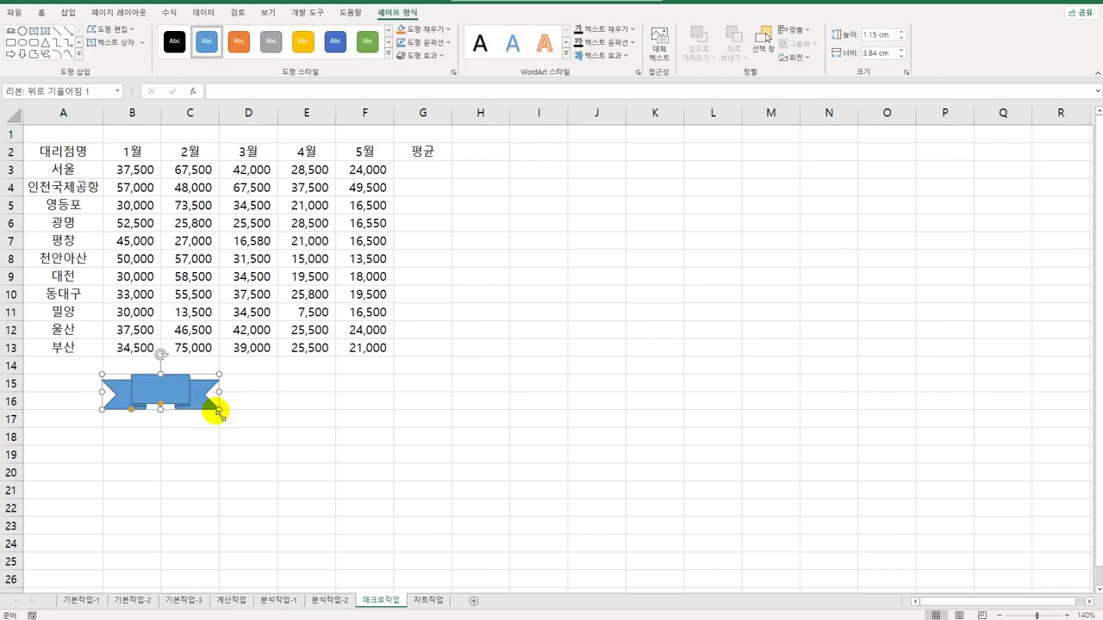
type("ㅍㅕㅇㄱㅡ")
Assign a new macro named 평균 to the ribbon shape and start recording it, stored in 현재 통합 문서.
right_click(193, 392)
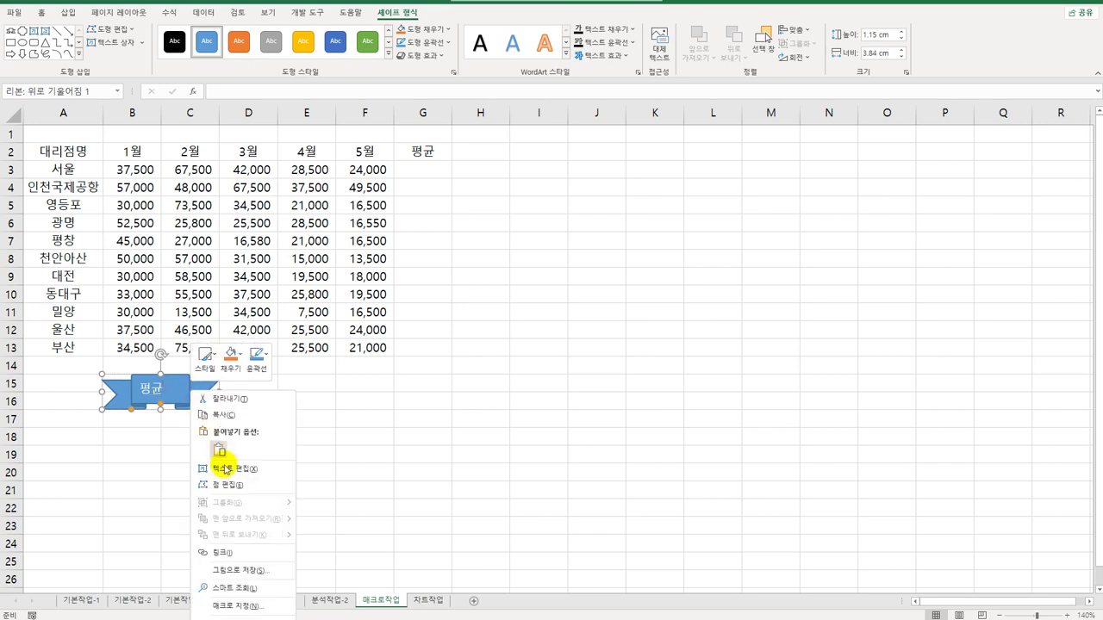
left_click(252, 611)
left_click_drag(254, 487, 567, 227)
type("평")
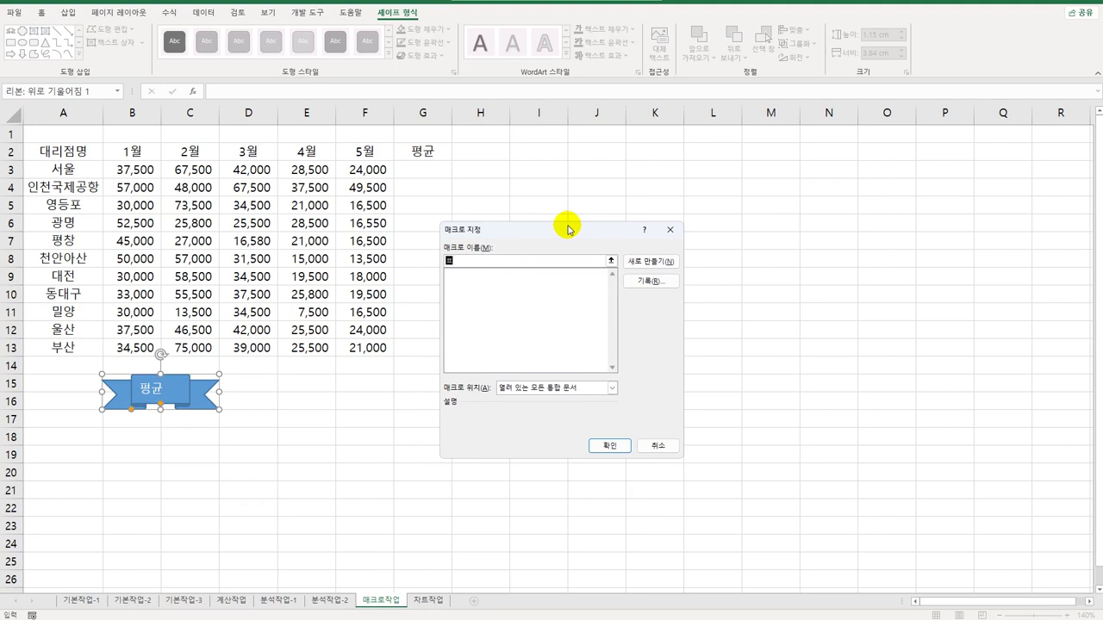
type("균")
left_click(655, 283)
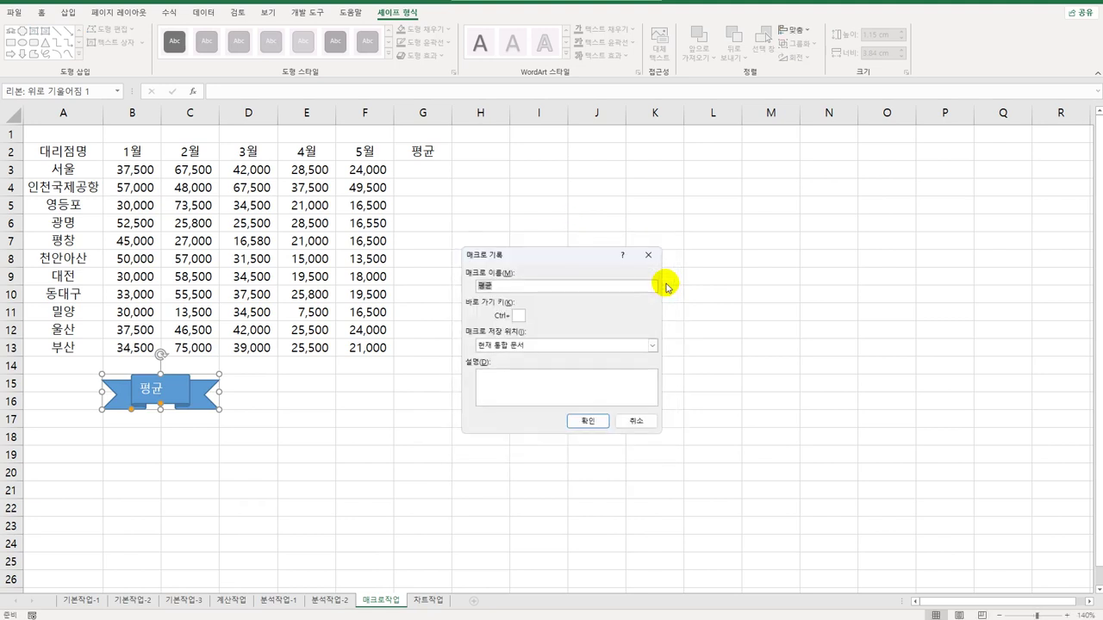
left_click(586, 421)
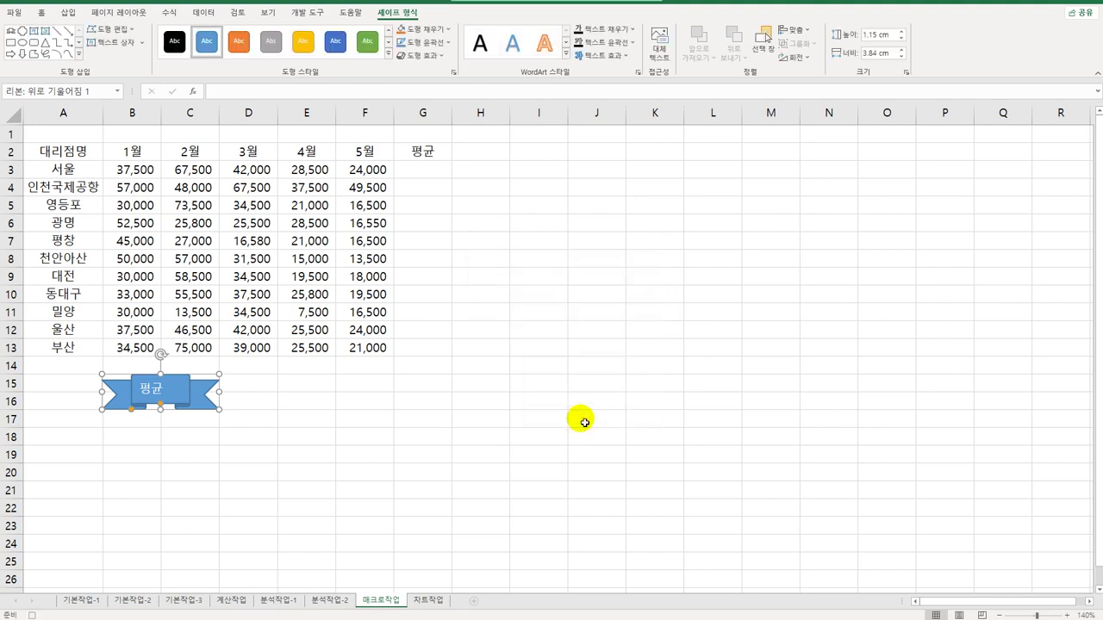
Enter =AVERAGE(B3:F3) in G3 and fill it down through G13 in the 평균 column.
left_click(436, 177)
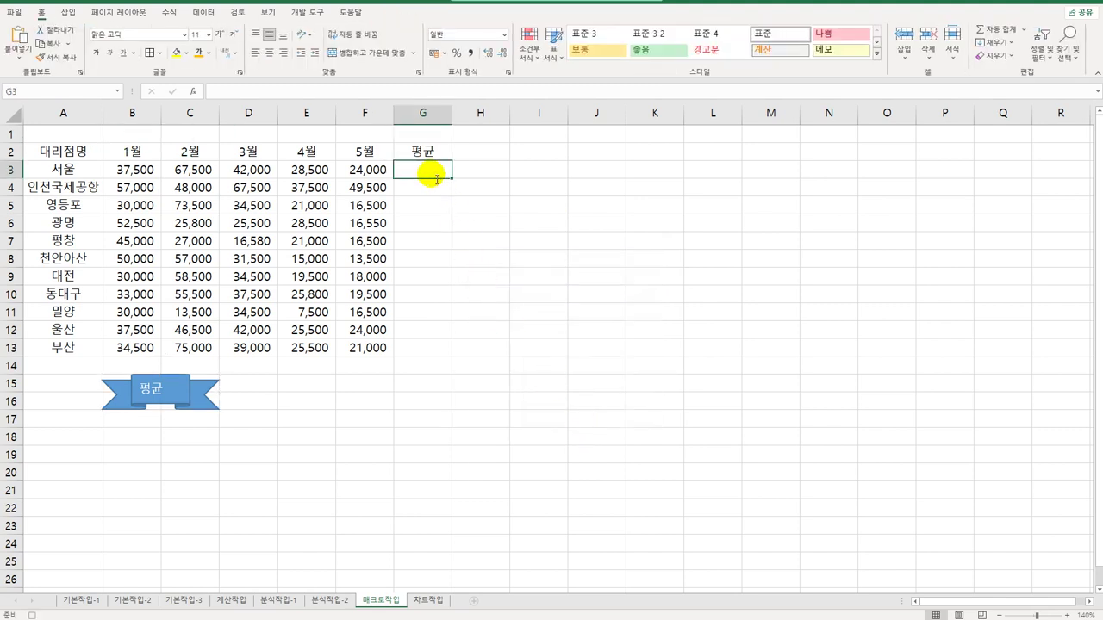
type("=av")
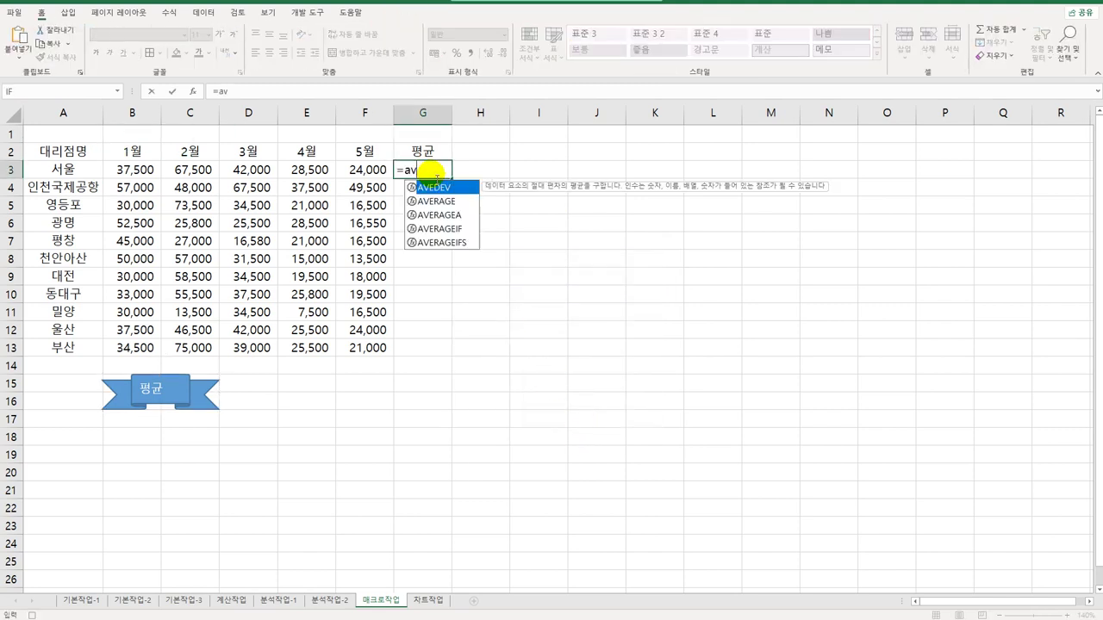
key("Down")
key("Tab")
left_click_drag(143, 169, 361, 170)
type(")")
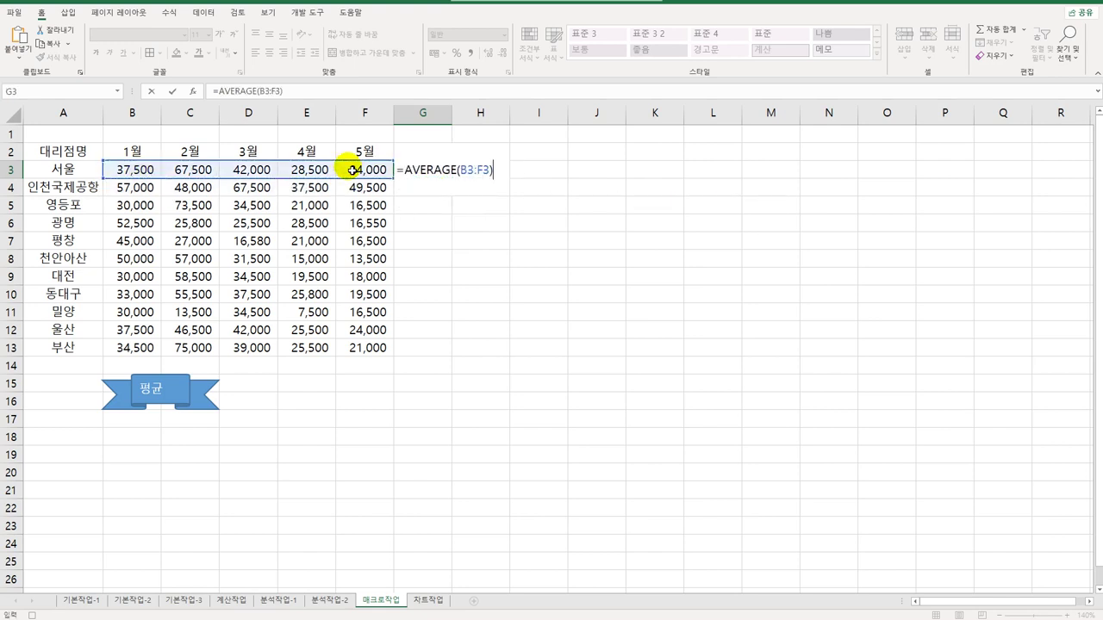
key("Return")
left_click(428, 172)
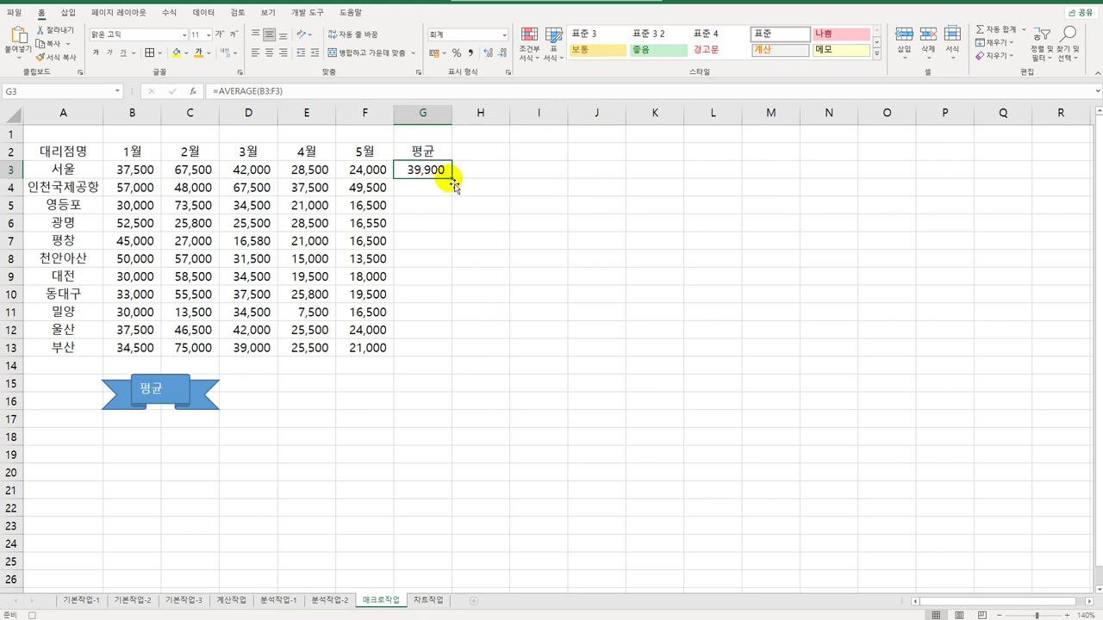
left_click_drag(453, 182, 448, 355)
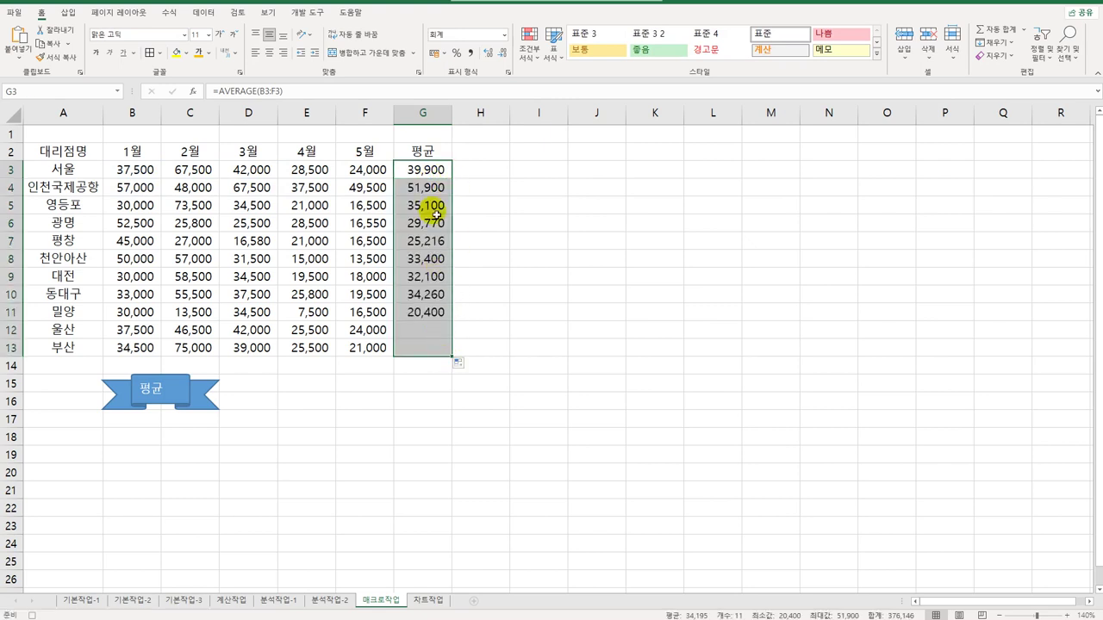
left_click(417, 349)
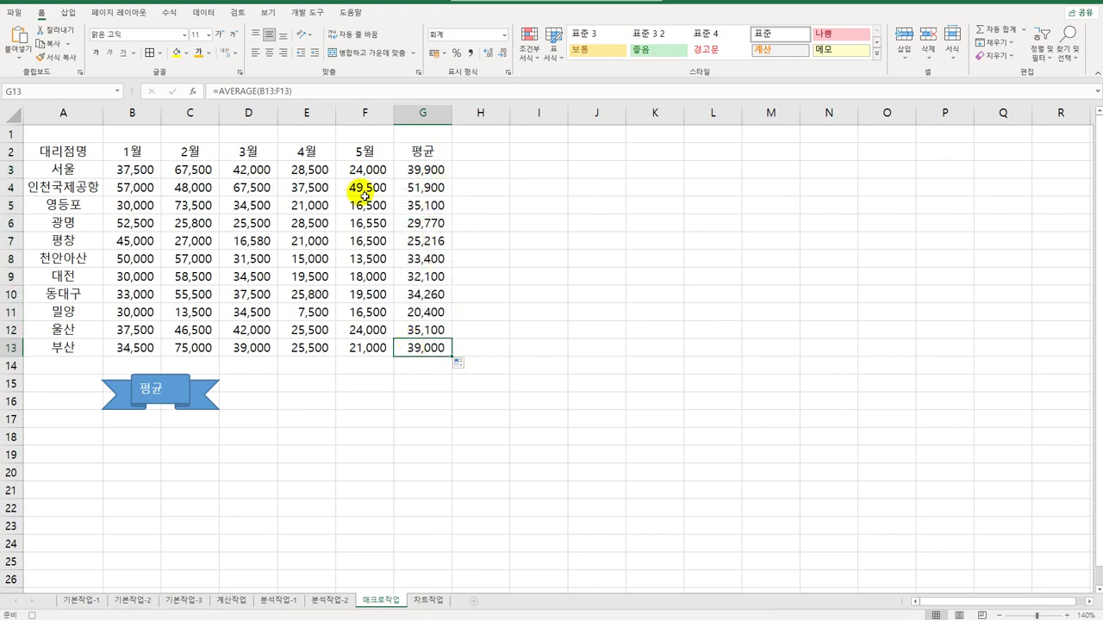
Stop recording the 평균 macro and select an empty cell below the table.
left_click(293, 12)
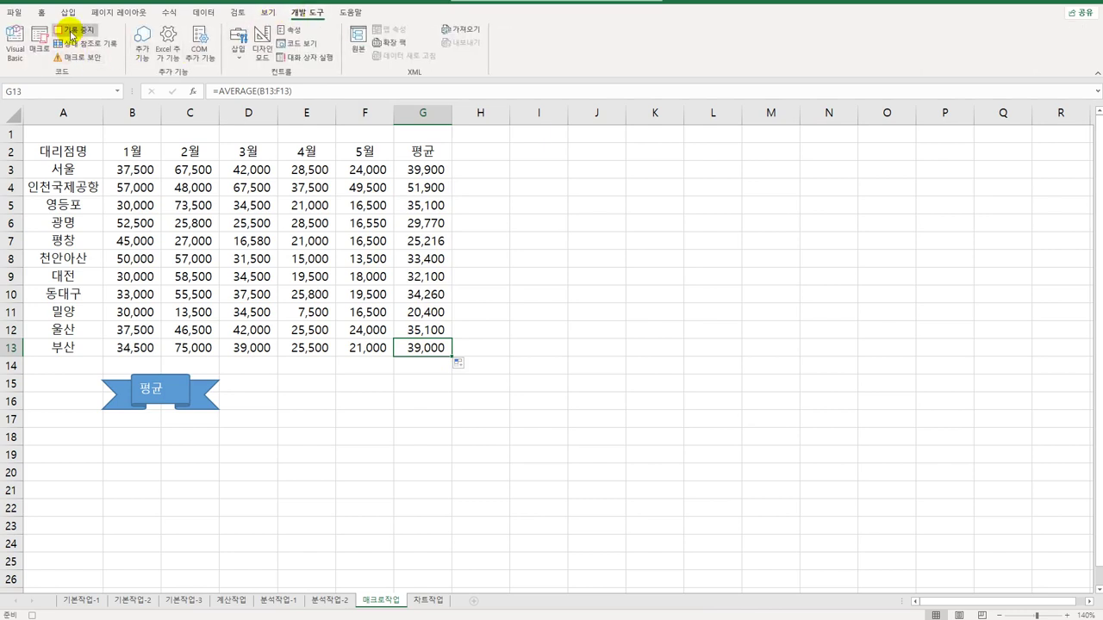
left_click(74, 29)
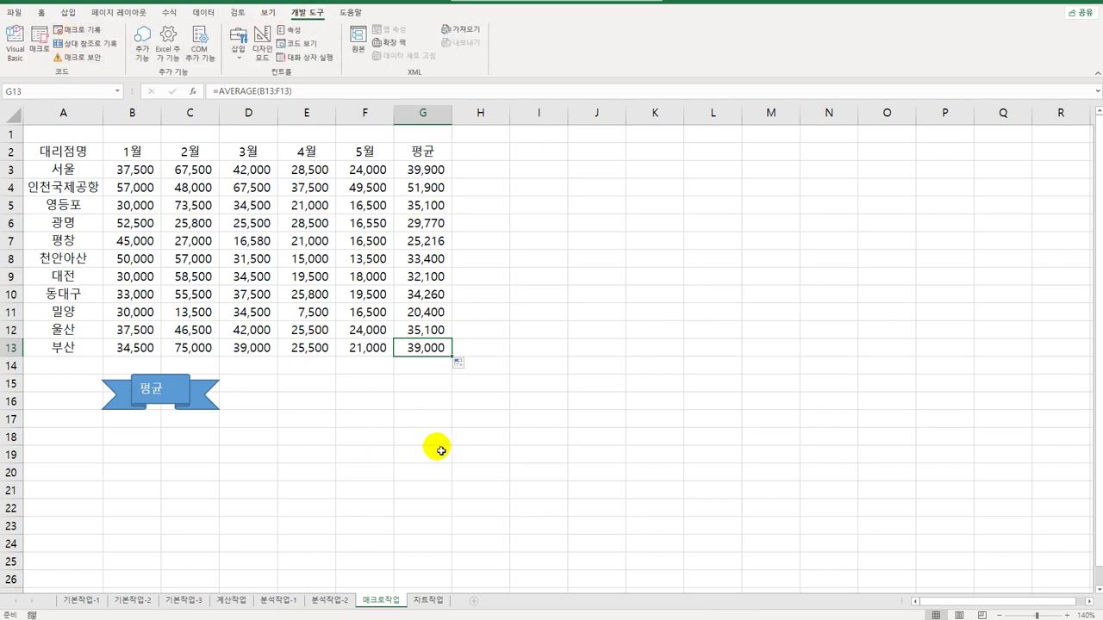
left_click(417, 437)
Draw a downward-tilted ribbon shape (리본: 아래로 기울어짐) over E15:F16 and label it 테두리.
left_click(69, 12)
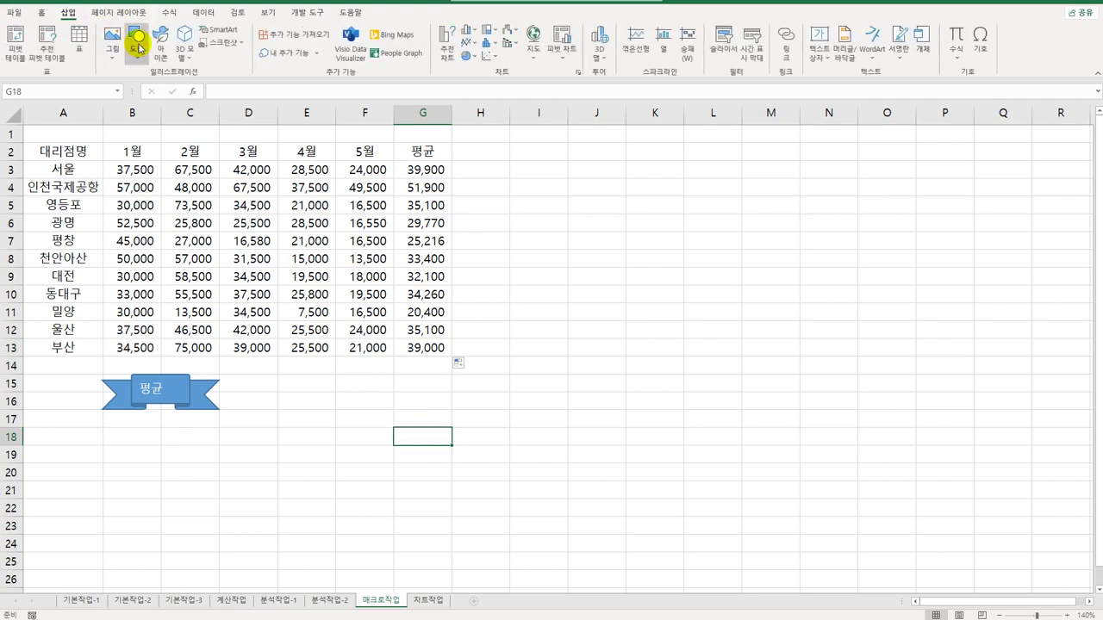
left_click(136, 38)
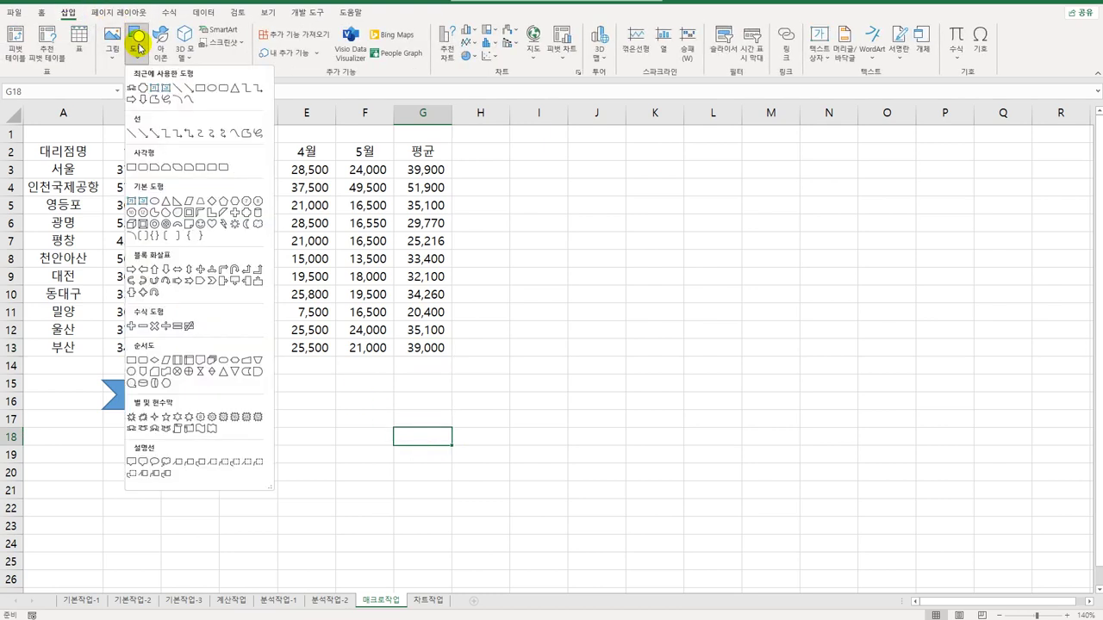
left_click(145, 431)
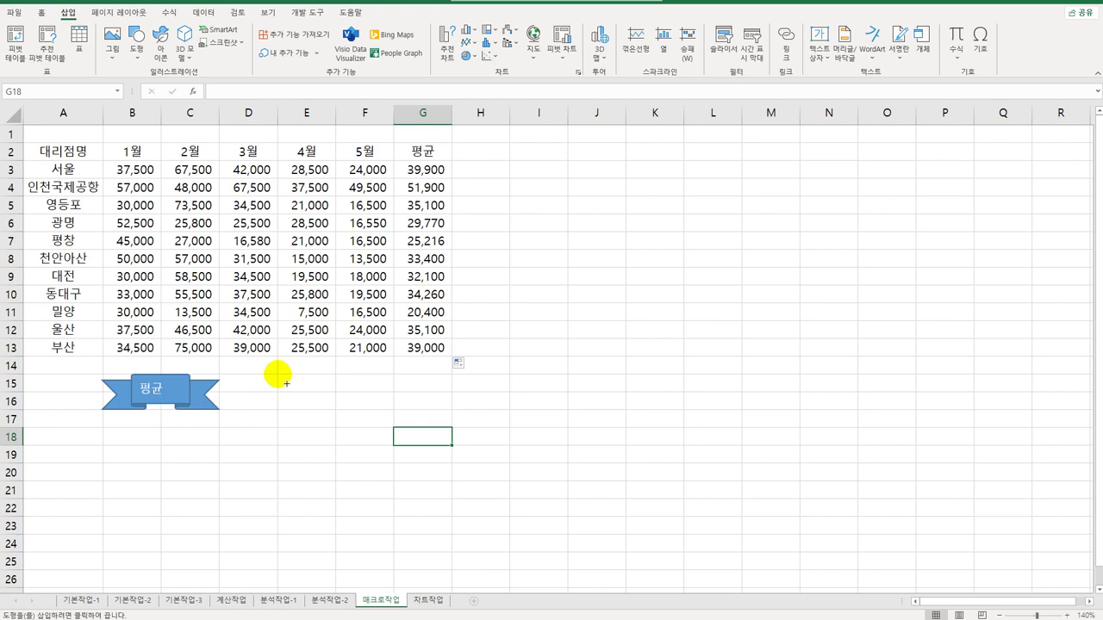
mouse_move(277, 374)
left_mouse_down()
mouse_move(364, 413)
mouse_move(394, 411)
left_mouse_up()
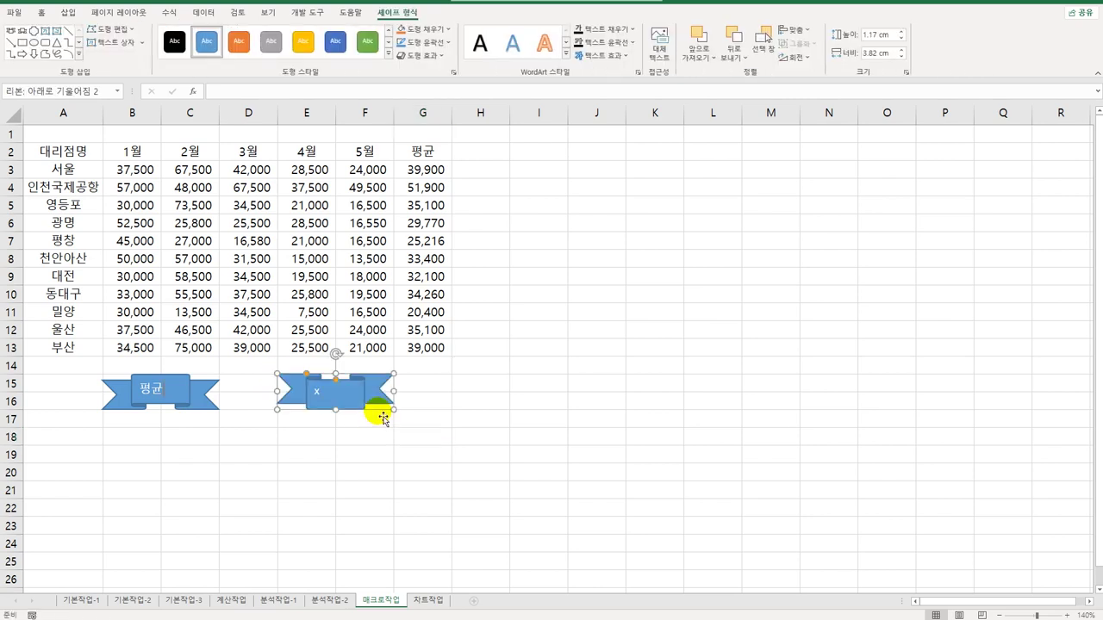
type("테두리")
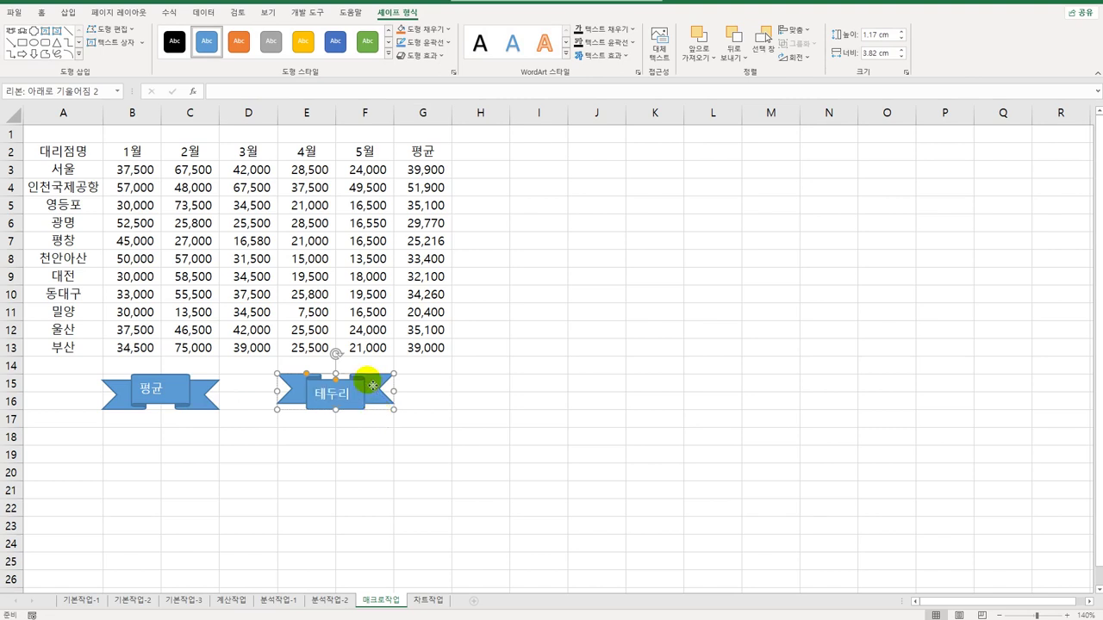
Assign a new macro named 테두리 to the new ribbon shape and start recording it, stored in 현재 통합 문서.
right_click(371, 384)
left_click(454, 596)
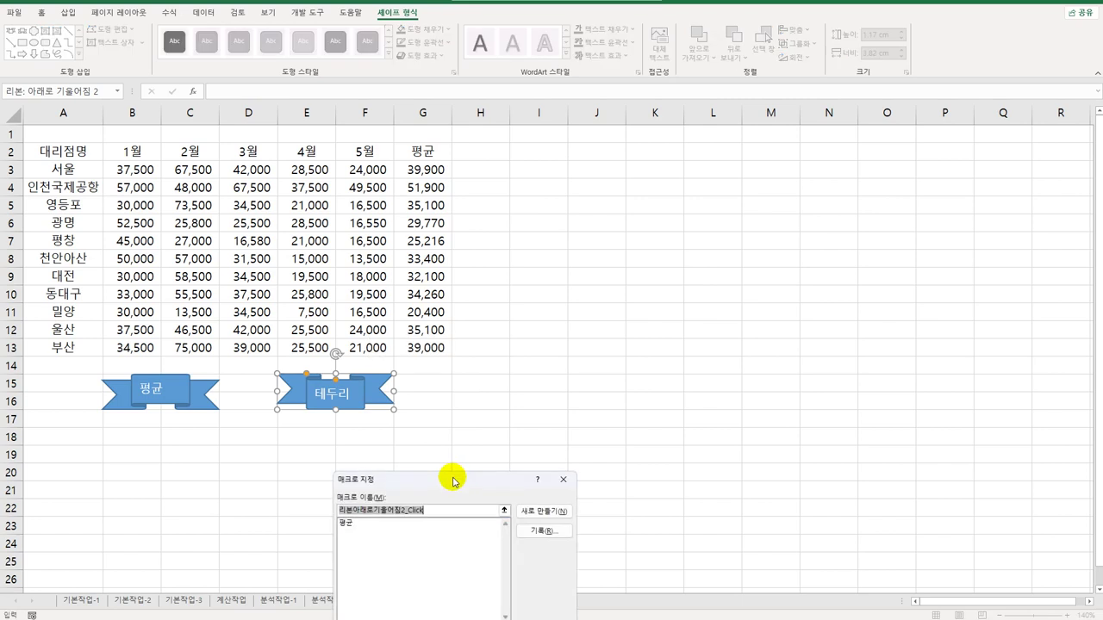
type("테두리")
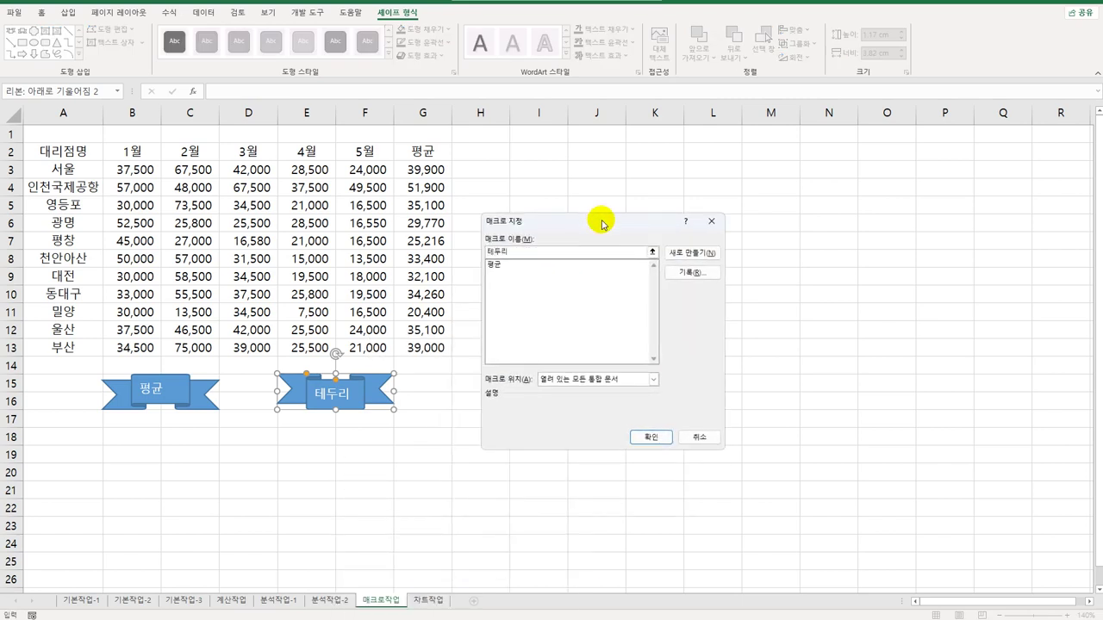
left_click(691, 273)
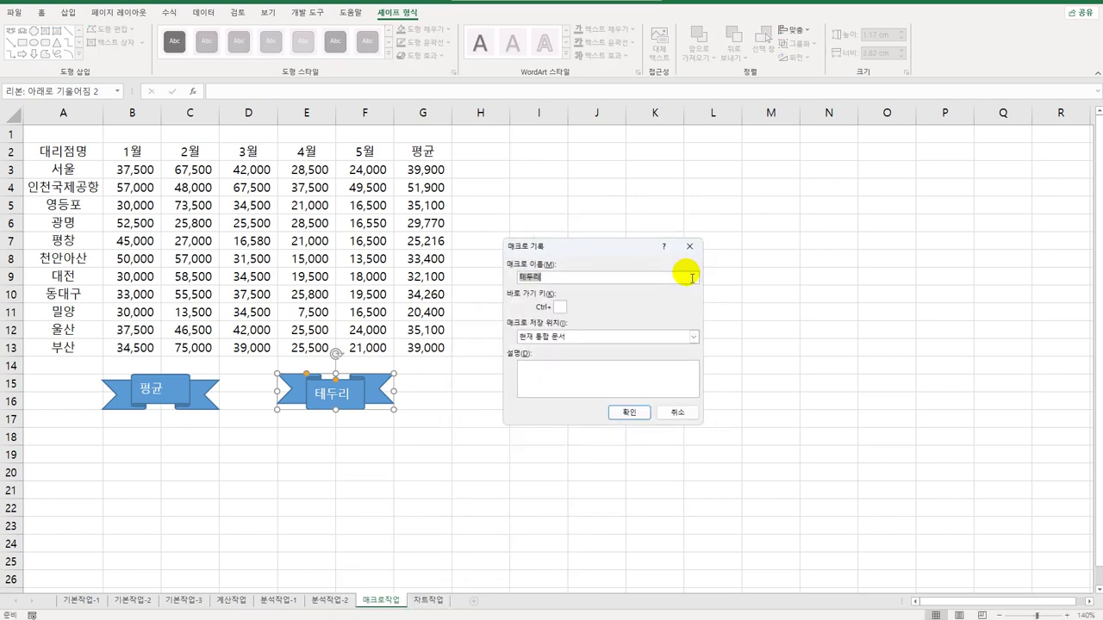
left_click(640, 414)
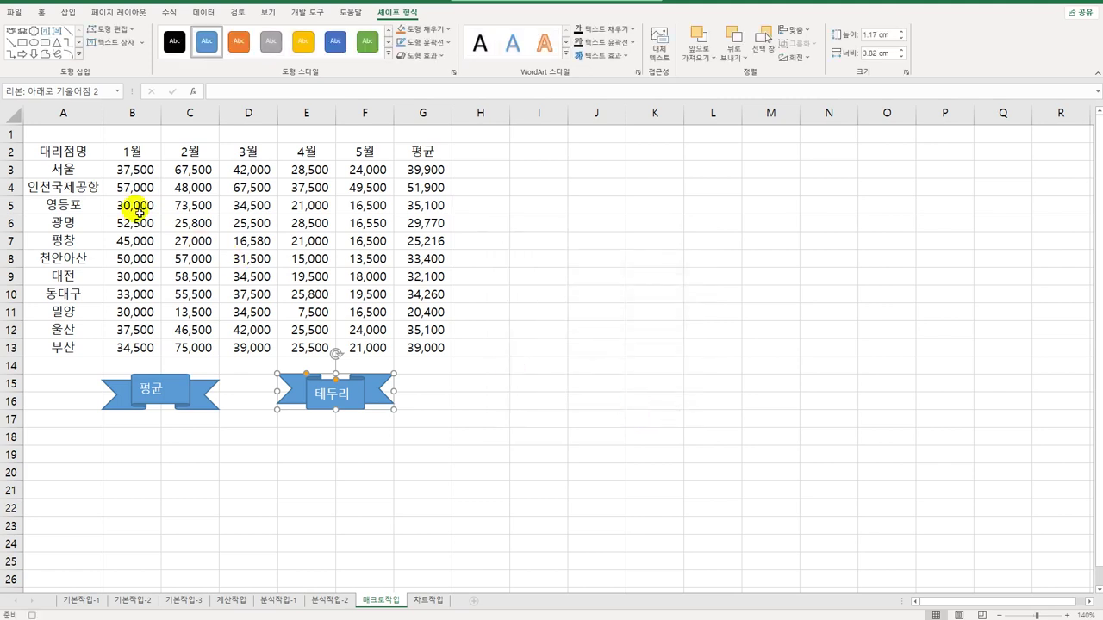
Apply all borders (모든 테두리) to the table range A2:G13.
left_click_drag(74, 151, 428, 347)
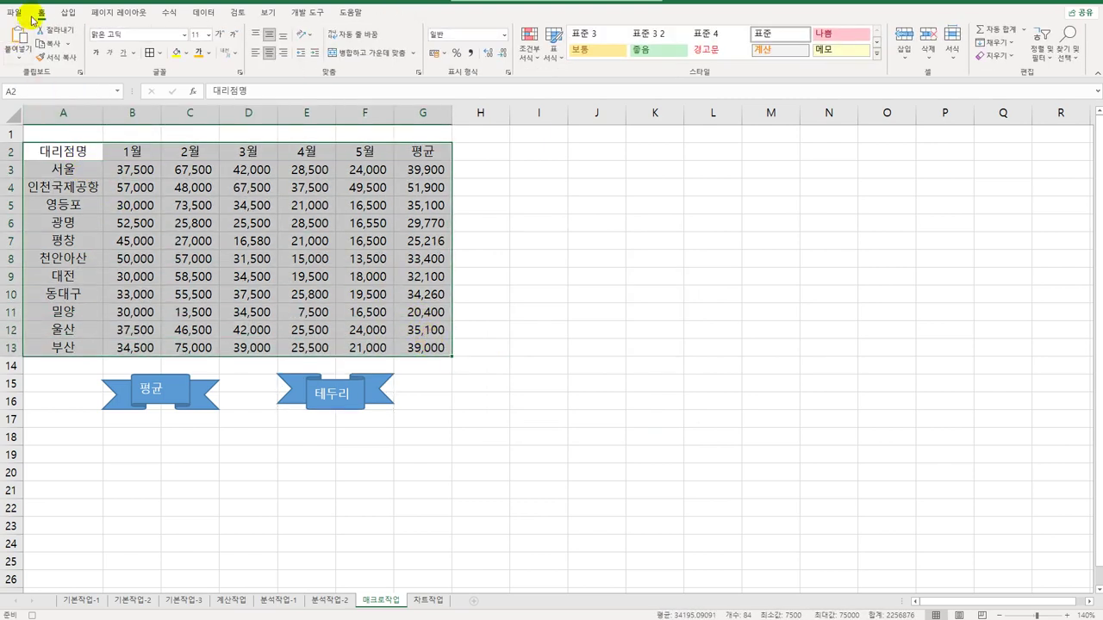
left_click(159, 53)
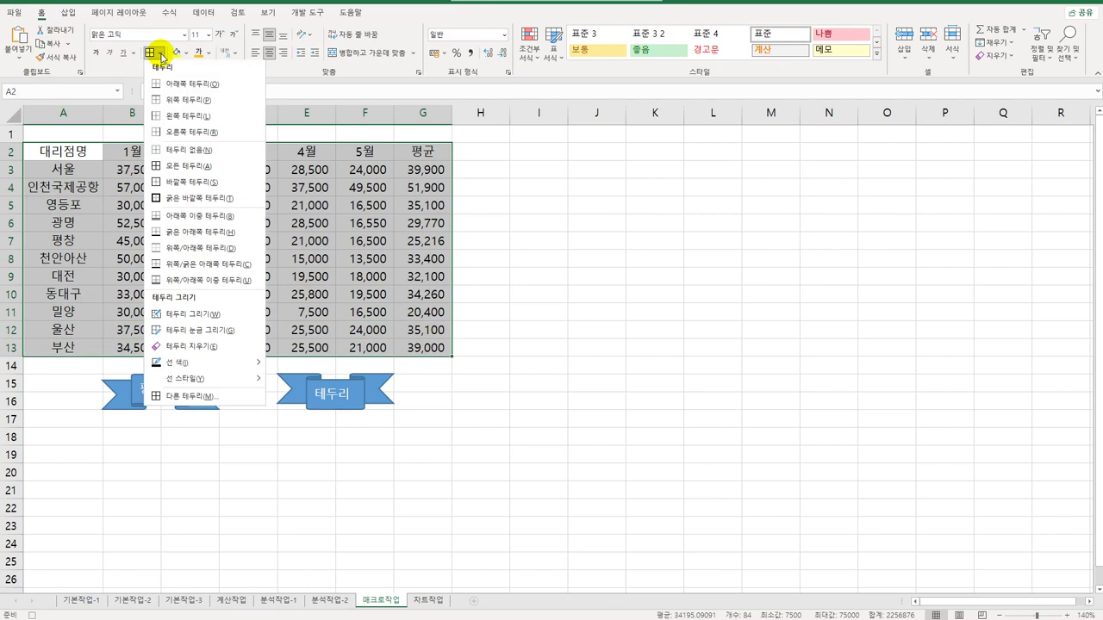
left_click(208, 174)
Deselect the table range, stop recording the 테두리 macro and select an empty cell outside the table.
left_click(431, 348)
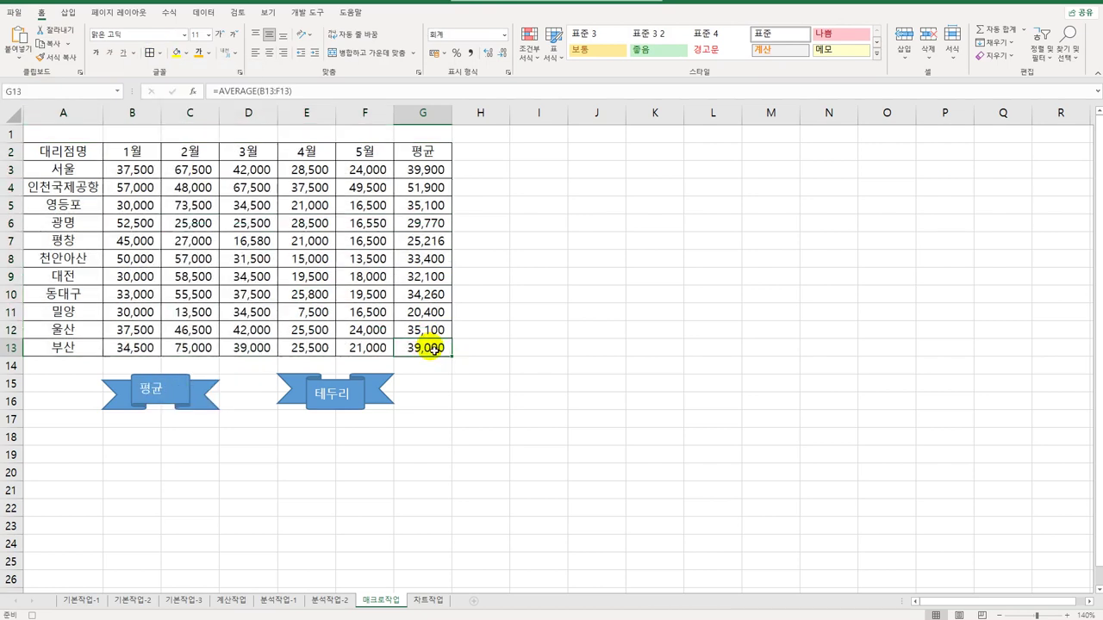
left_click(306, 12)
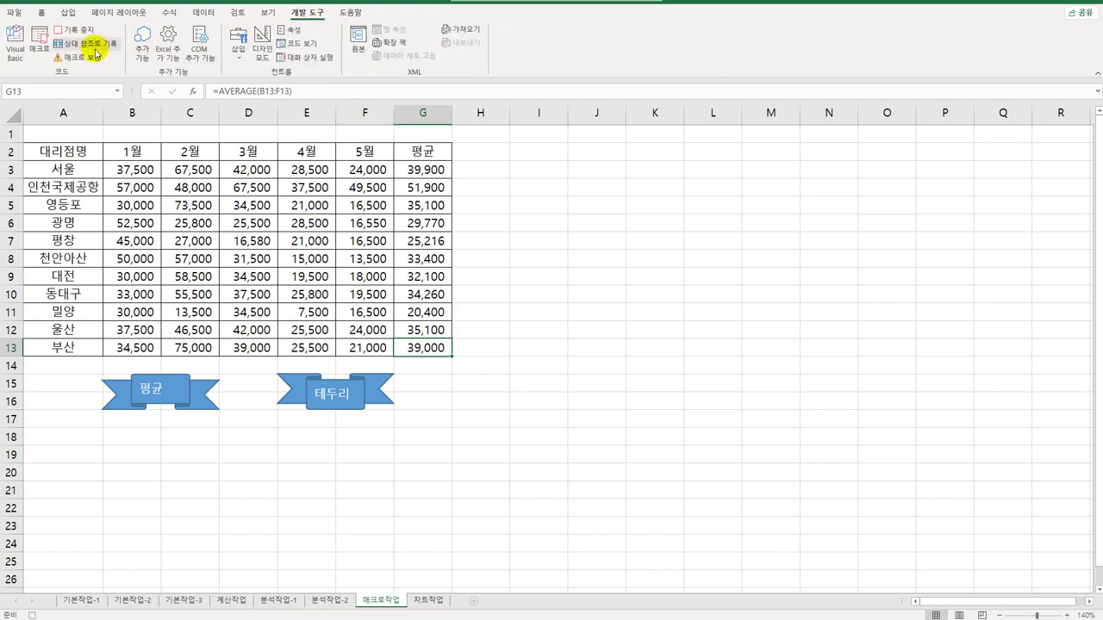
left_click(78, 31)
left_click(597, 382)
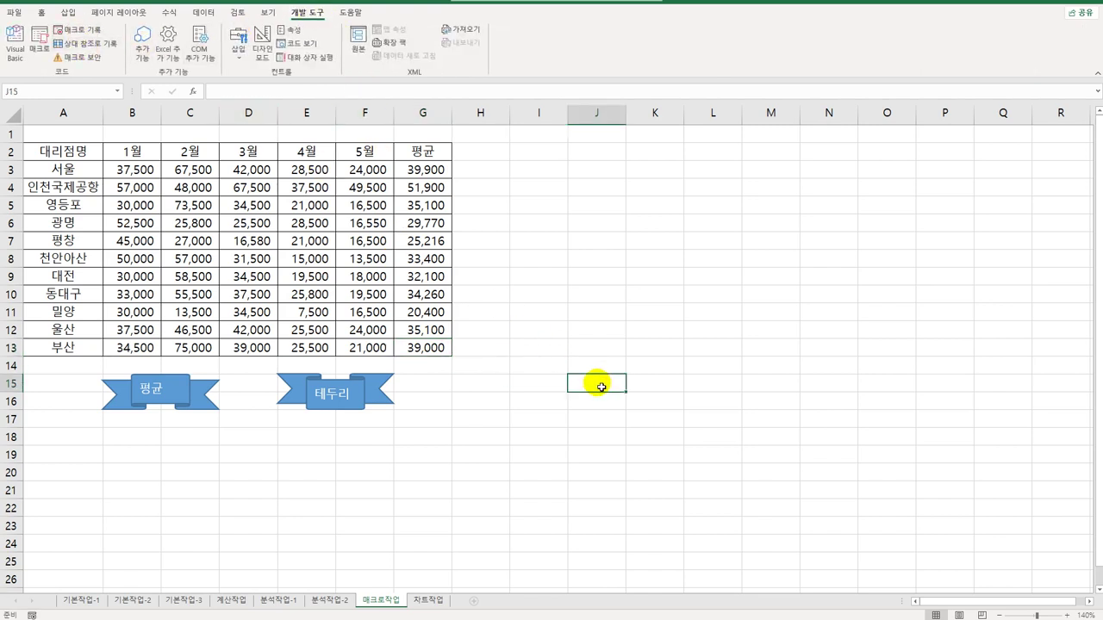
Clear the averages in G3:G13 and remove all borders (테두리 없음) from A2:G13.
left_click_drag(422, 169, 424, 350)
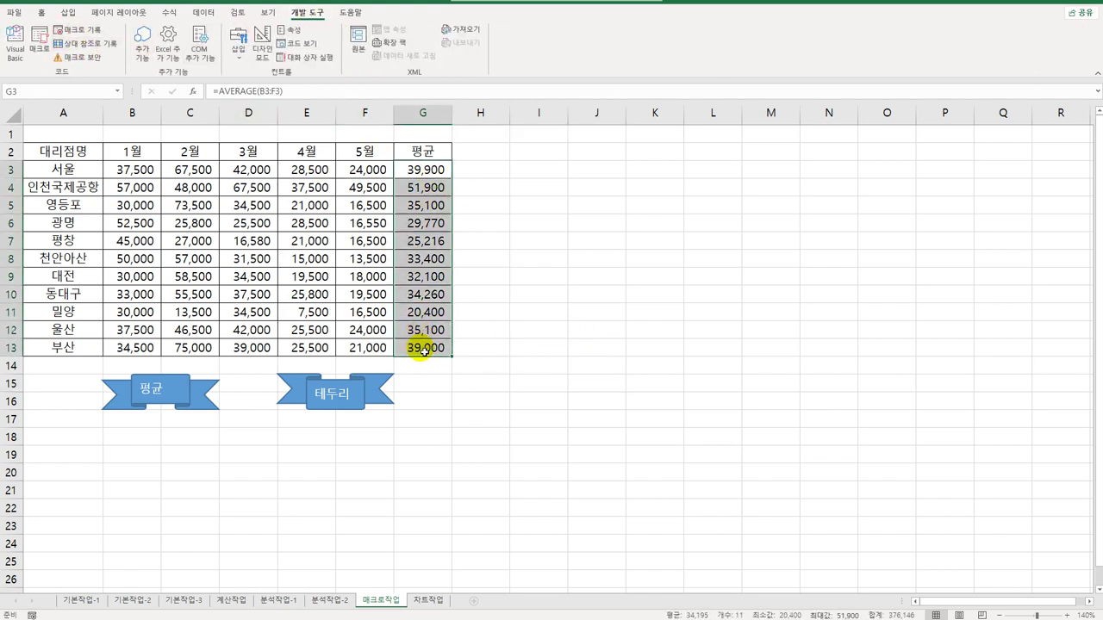
key("Delete")
left_click_drag(69, 151, 417, 351)
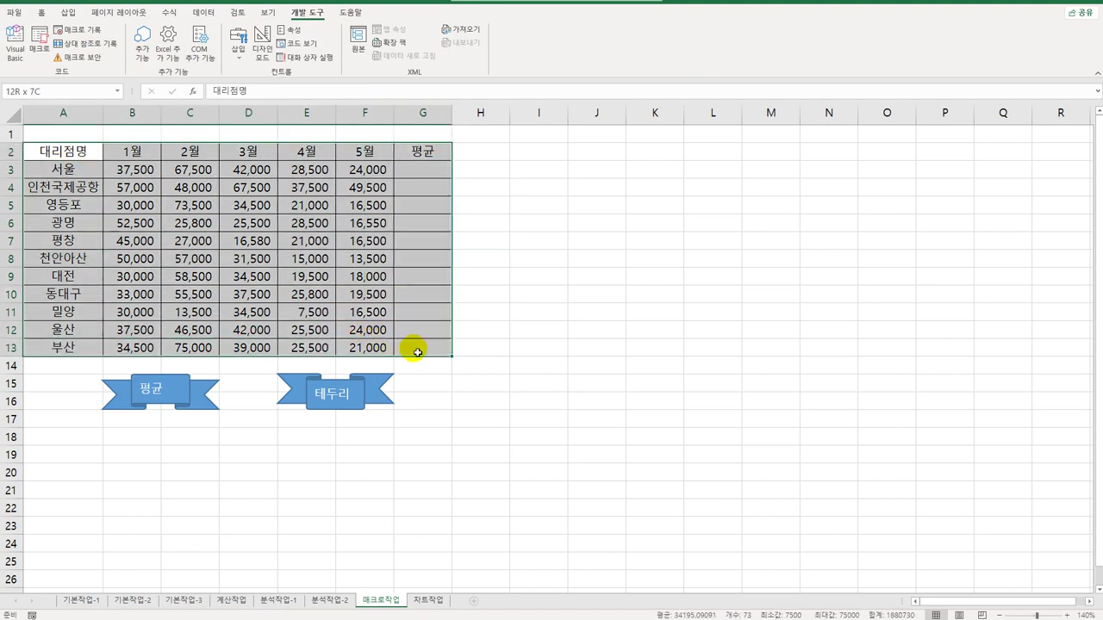
left_click(39, 11)
left_click(160, 54)
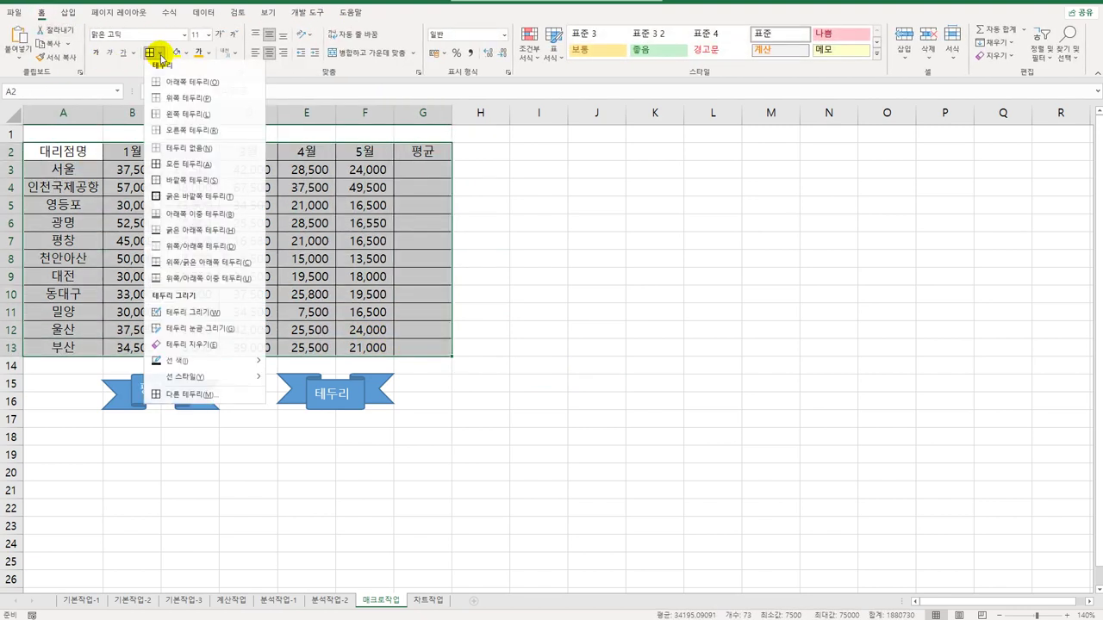
left_click(186, 148)
Run the 평균 and 테두리 macros from their ribbon shapes to test them, and select an empty cell.
left_click(163, 394)
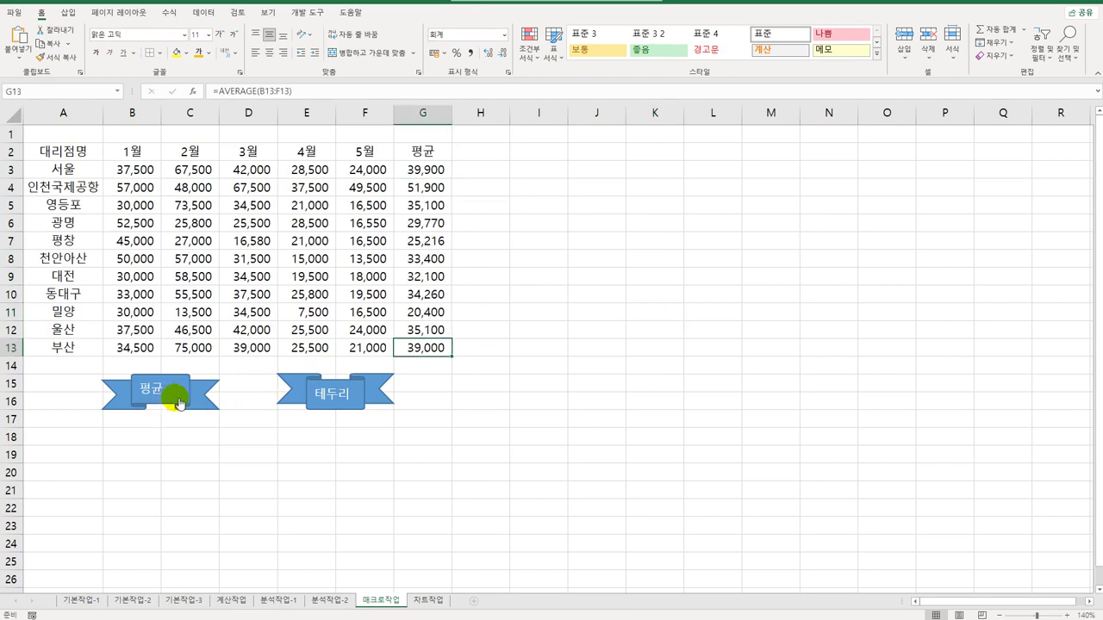
left_click(327, 402)
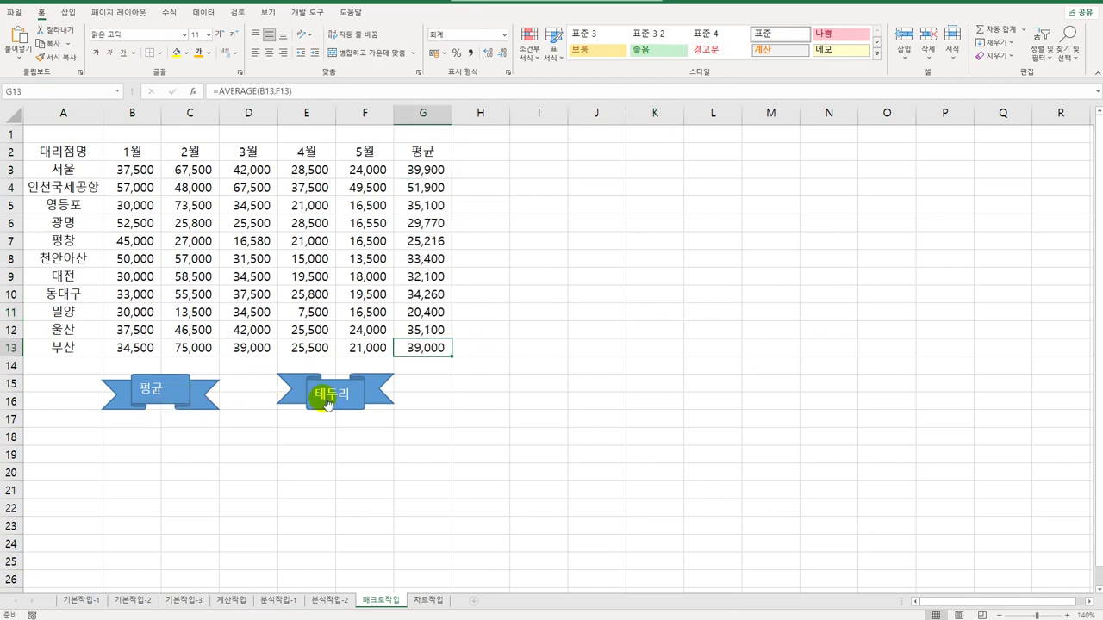
left_click(521, 405)
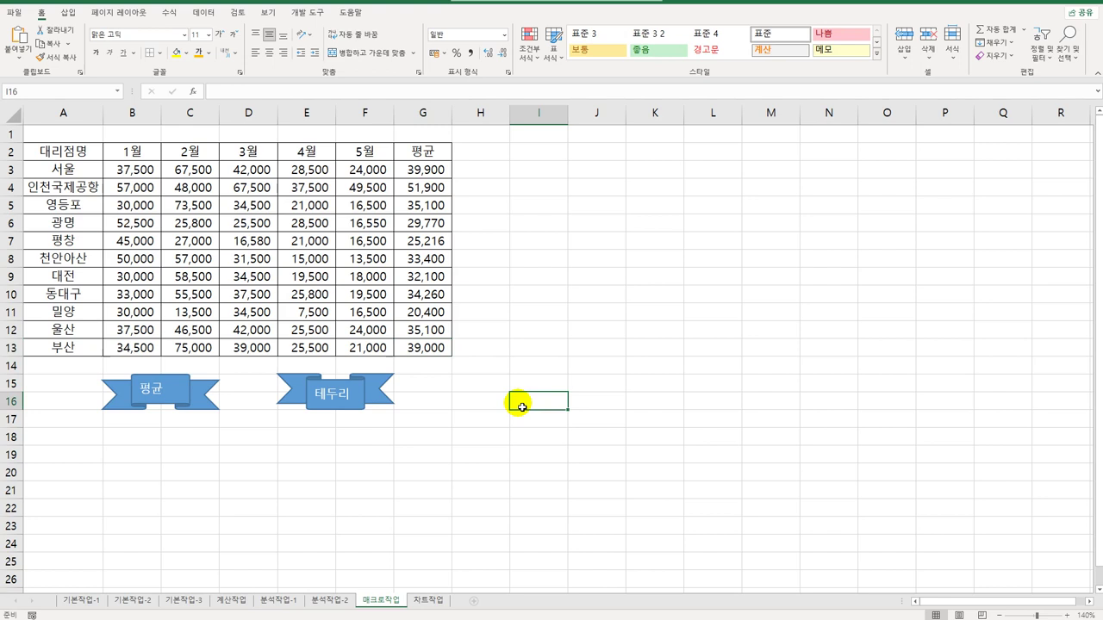
On sheet 차트작업, add a chart title (차트 제목) to the column chart.
left_click(427, 601)
scroll(460, 490, "down", 3)
scroll(461, 489, "up", 3)
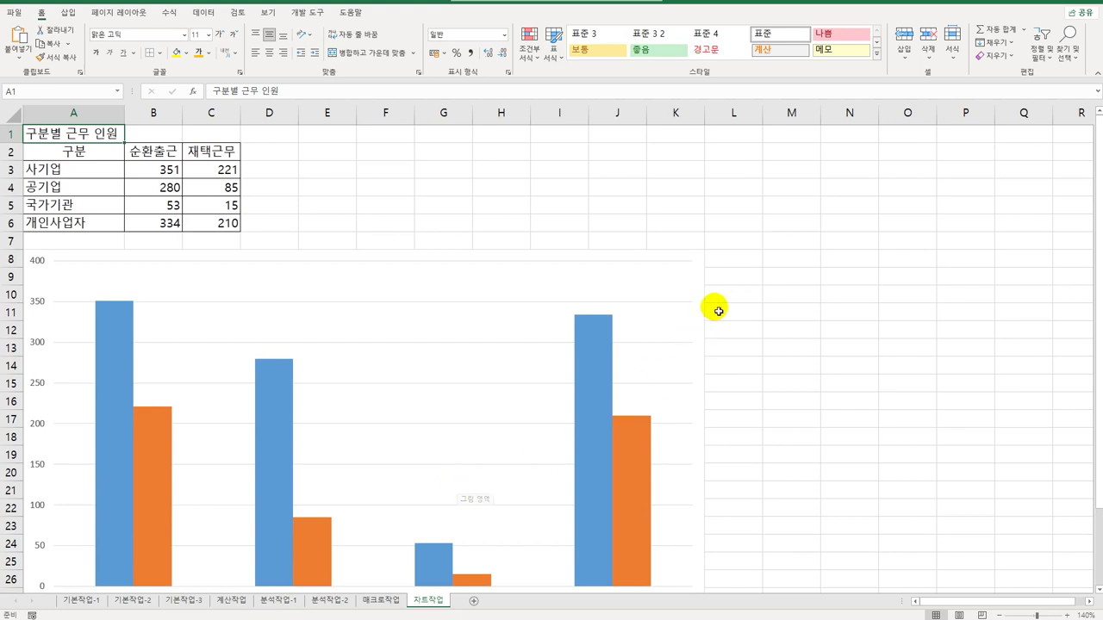
left_click(700, 277)
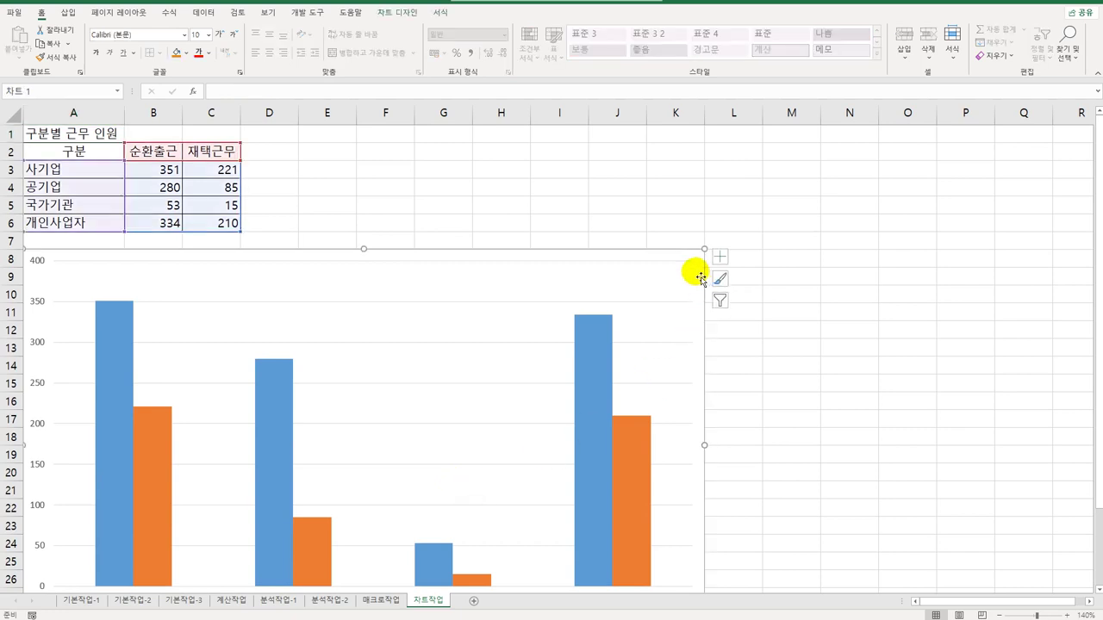
left_click(719, 256)
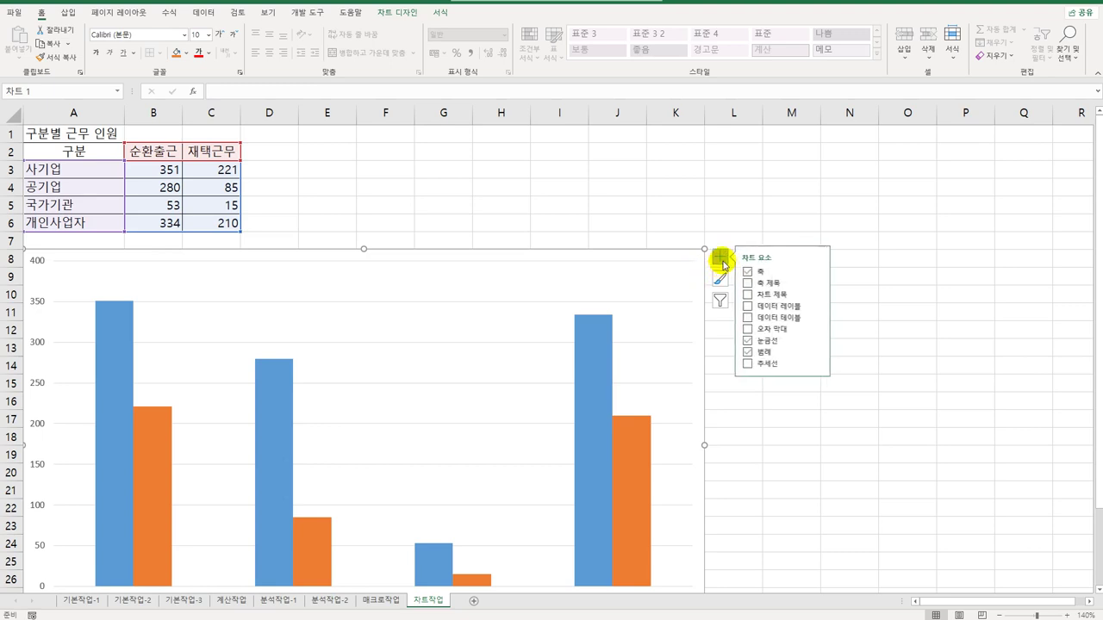
left_click(776, 295)
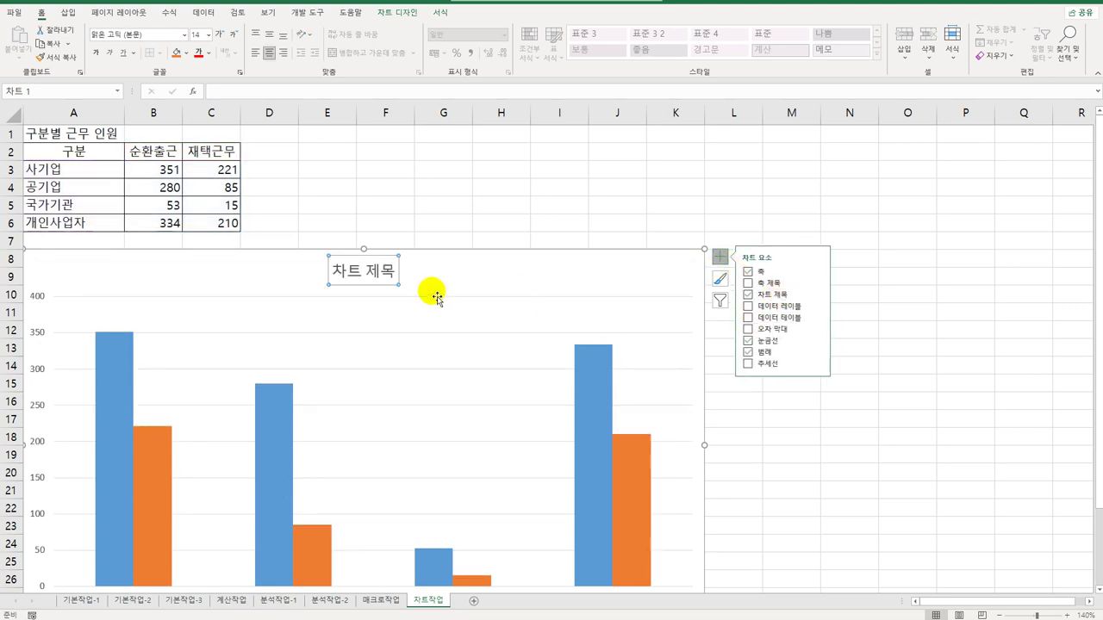
Link the chart title to cell A1 of sheet 차트작업.
left_click(267, 93)
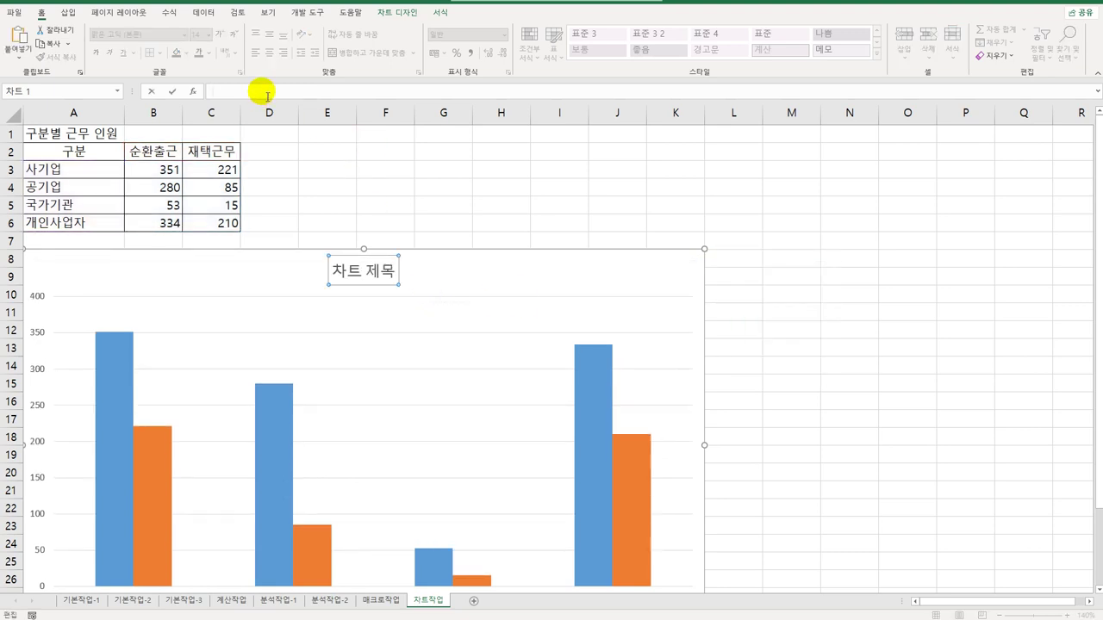
type("=")
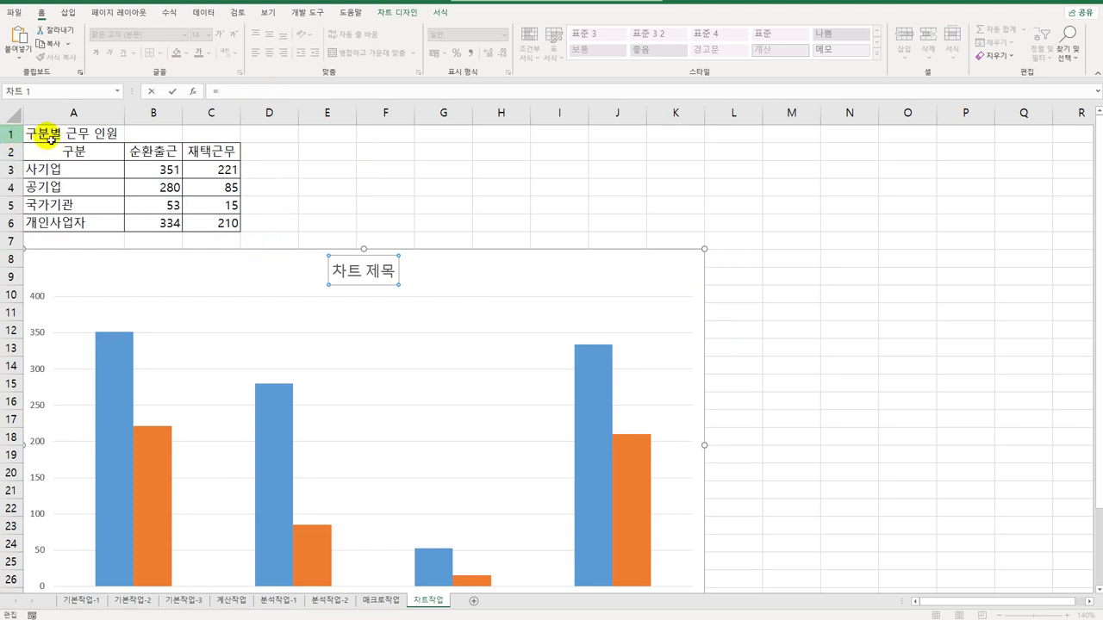
left_click(70, 136)
key("Return")
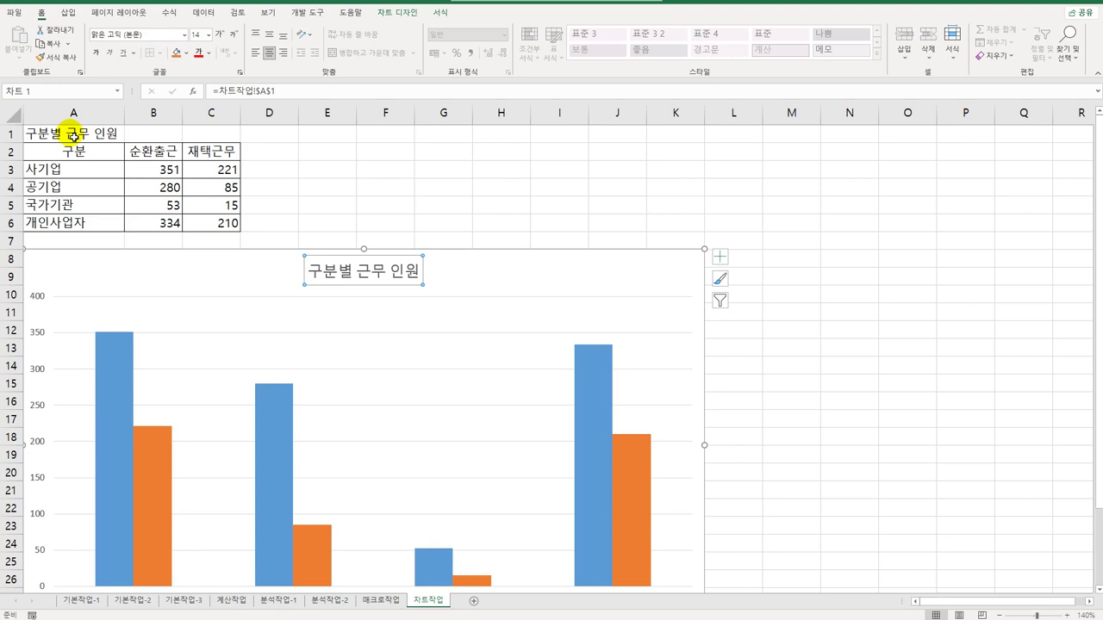
Delete the legend below the column chart's category axis.
scroll(141, 264, "down", 3)
left_click(382, 463)
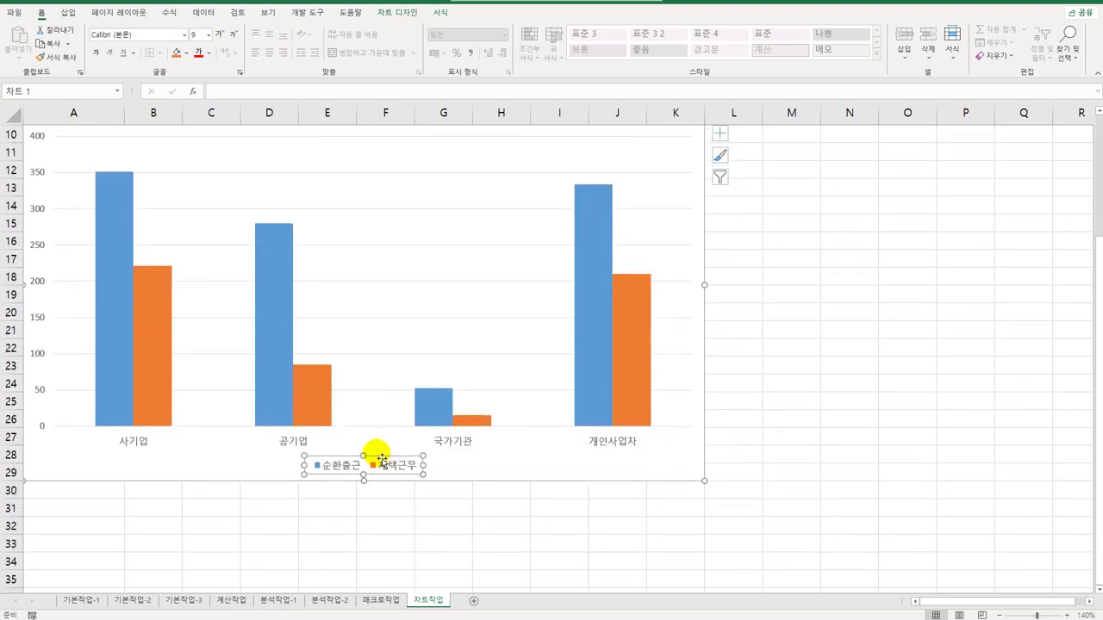
key("Delete")
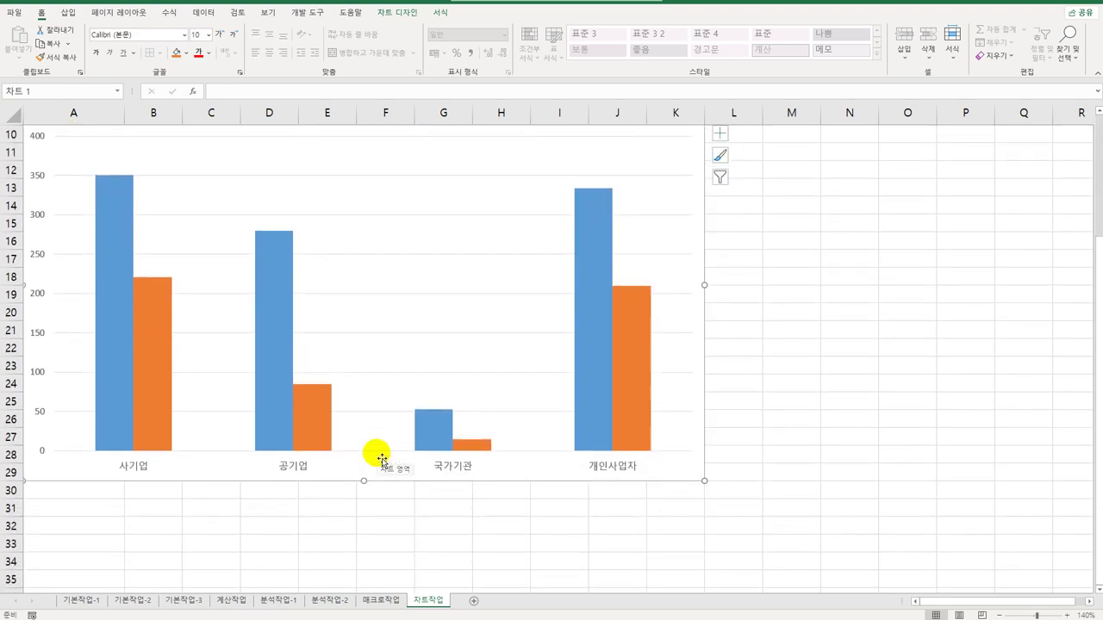
Set the 순환출근 data series' overlap (계열 겹치기) to 30% and gap width (간격 너비) to 100%.
left_click(266, 291)
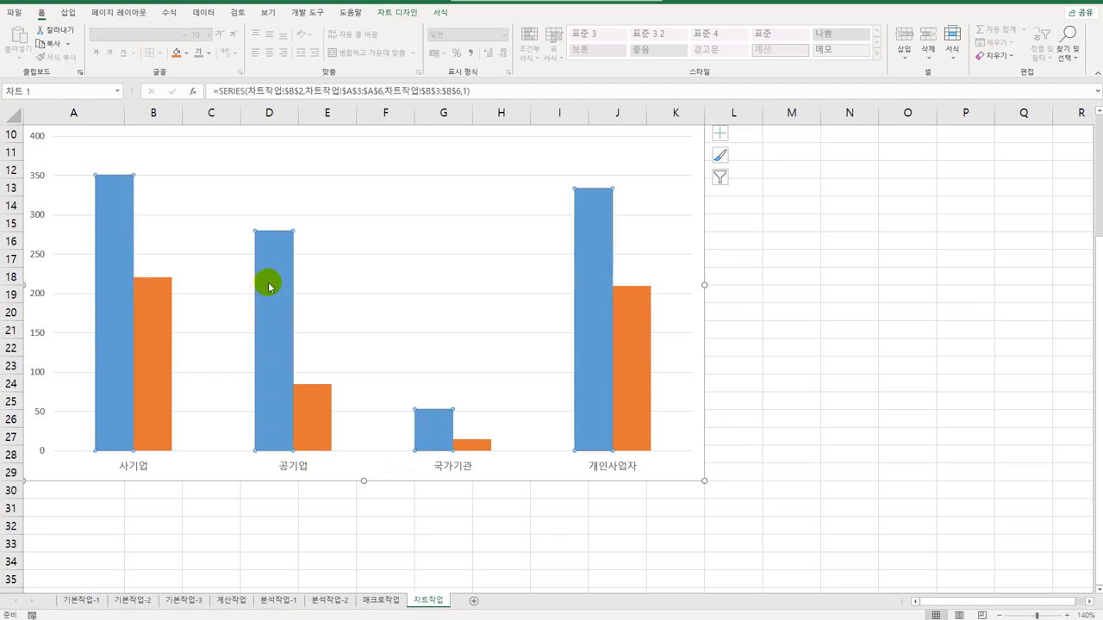
right_click(272, 276)
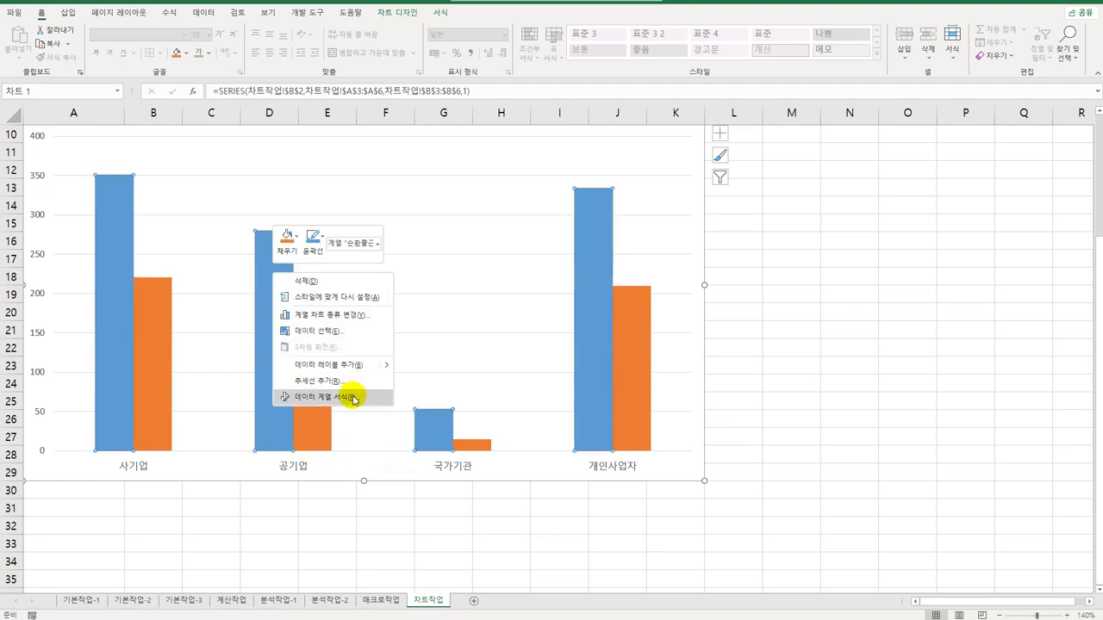
left_click(354, 395)
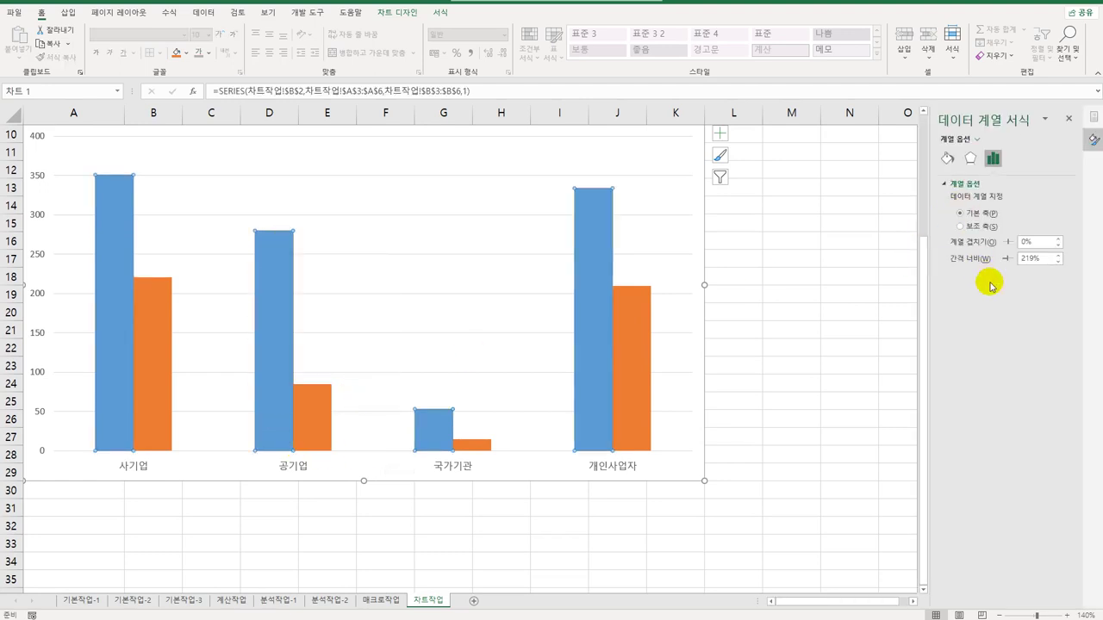
double_click(1030, 242)
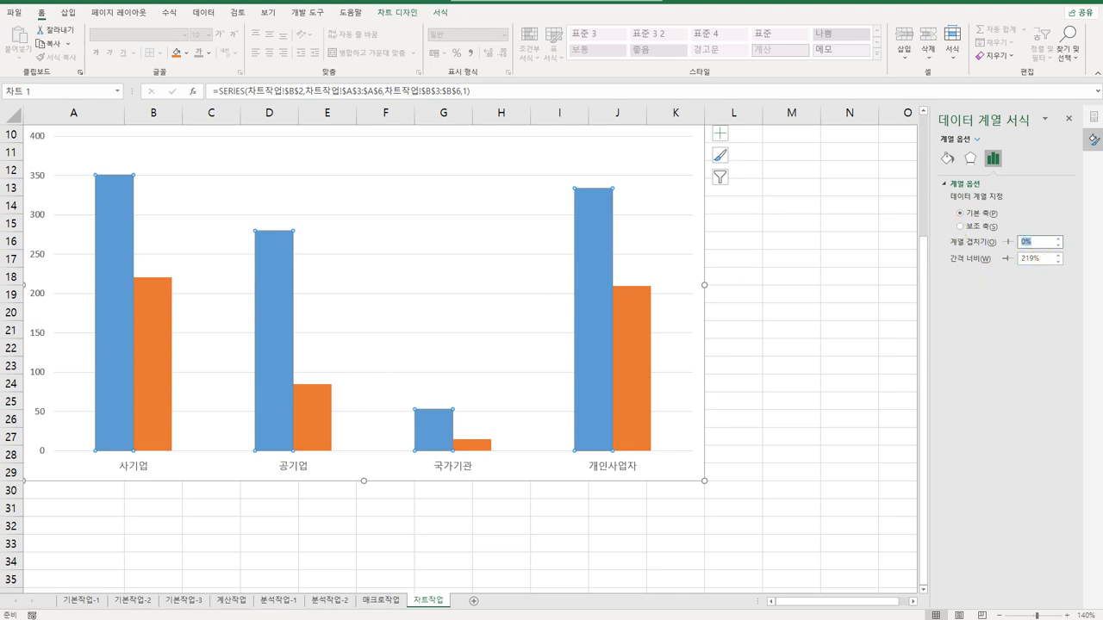
type("30")
key("Return")
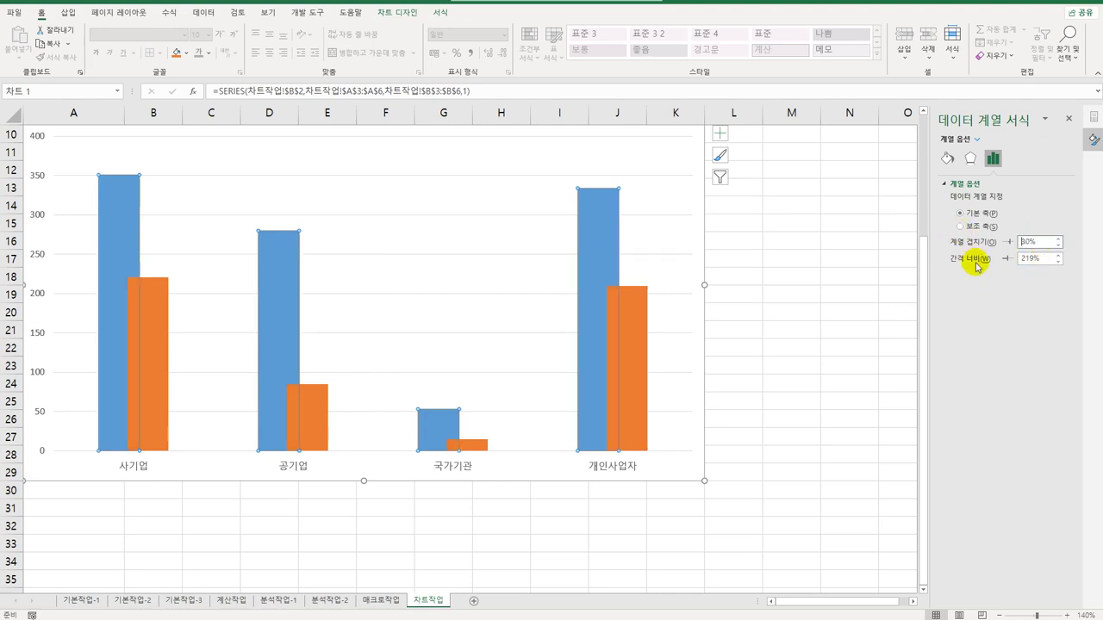
double_click(1047, 259)
type("100")
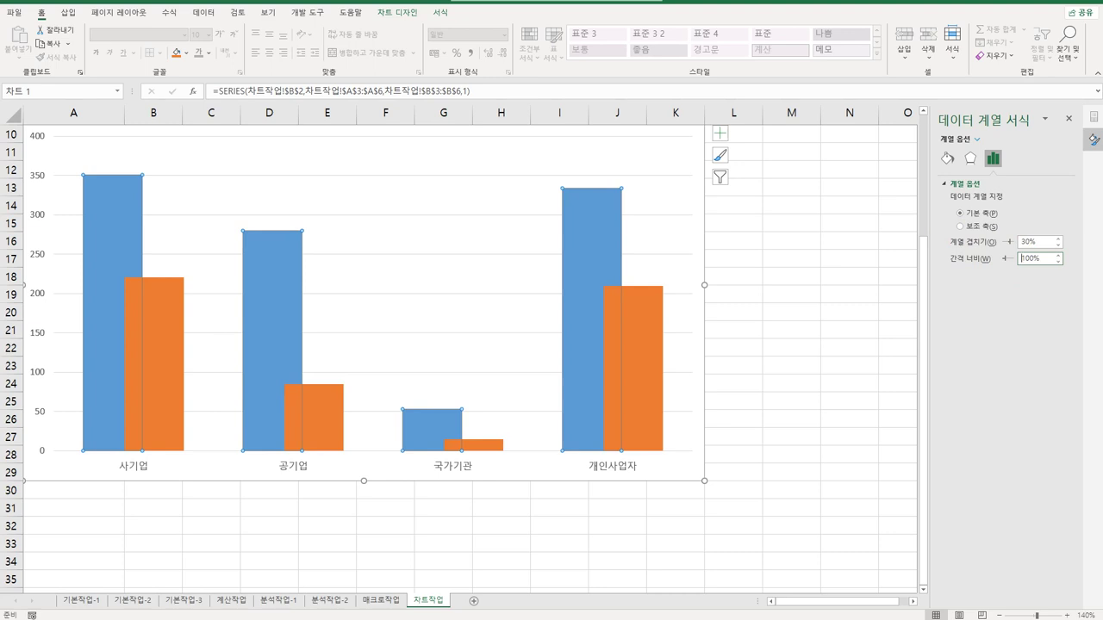
Add a data table with legend keys (범례 표지 포함) and primary major vertical gridlines (기본 주 세로) to the column chart.
left_click(720, 133)
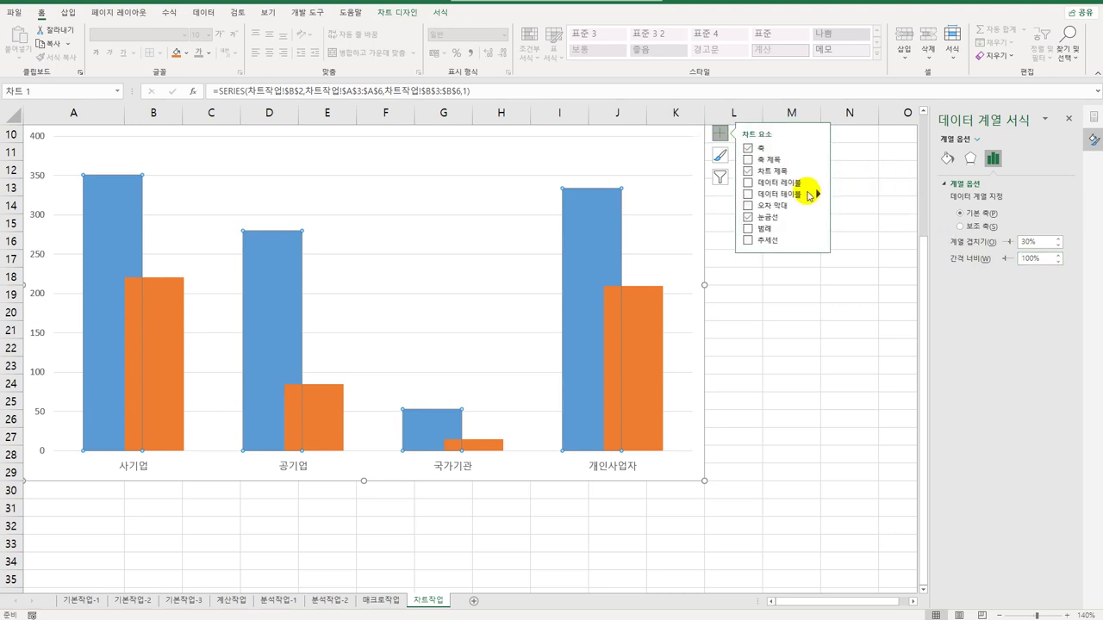
left_click(817, 194)
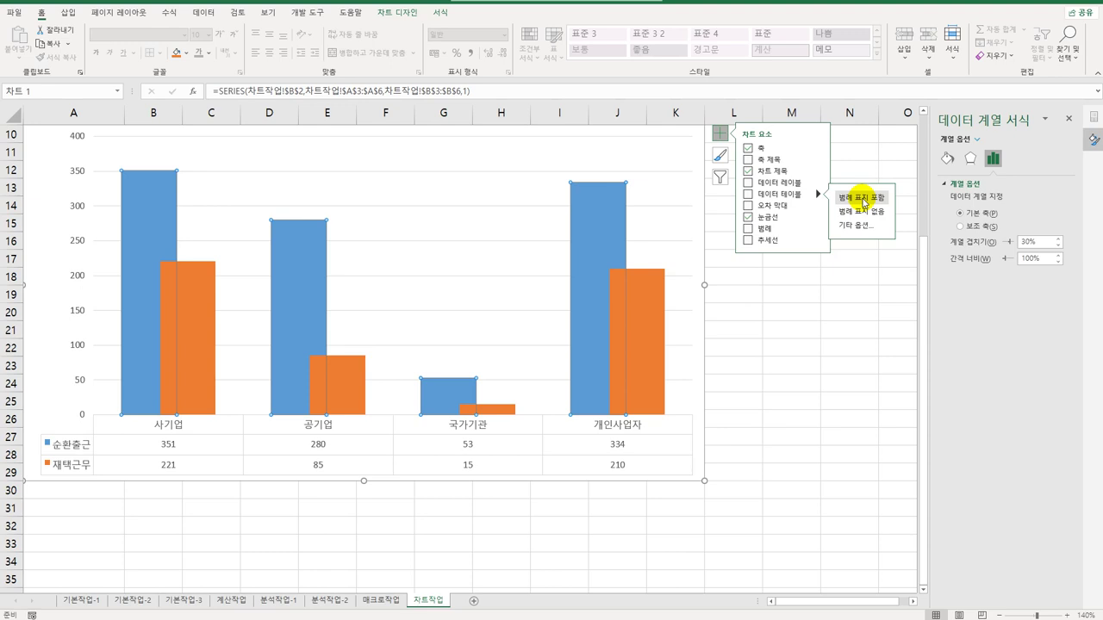
left_click(864, 203)
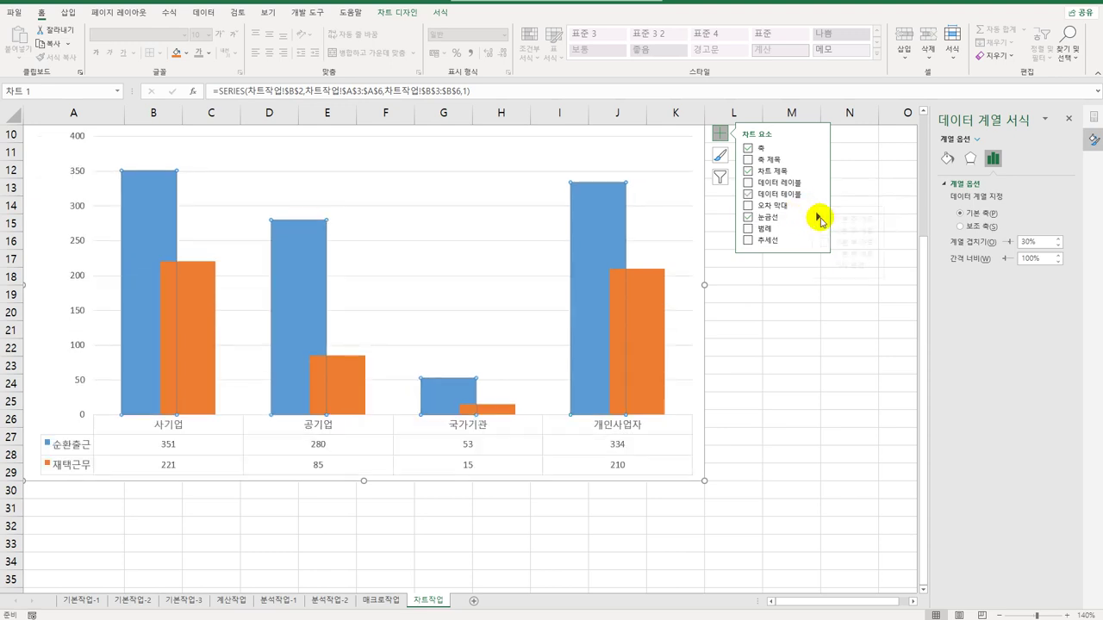
left_click(817, 217)
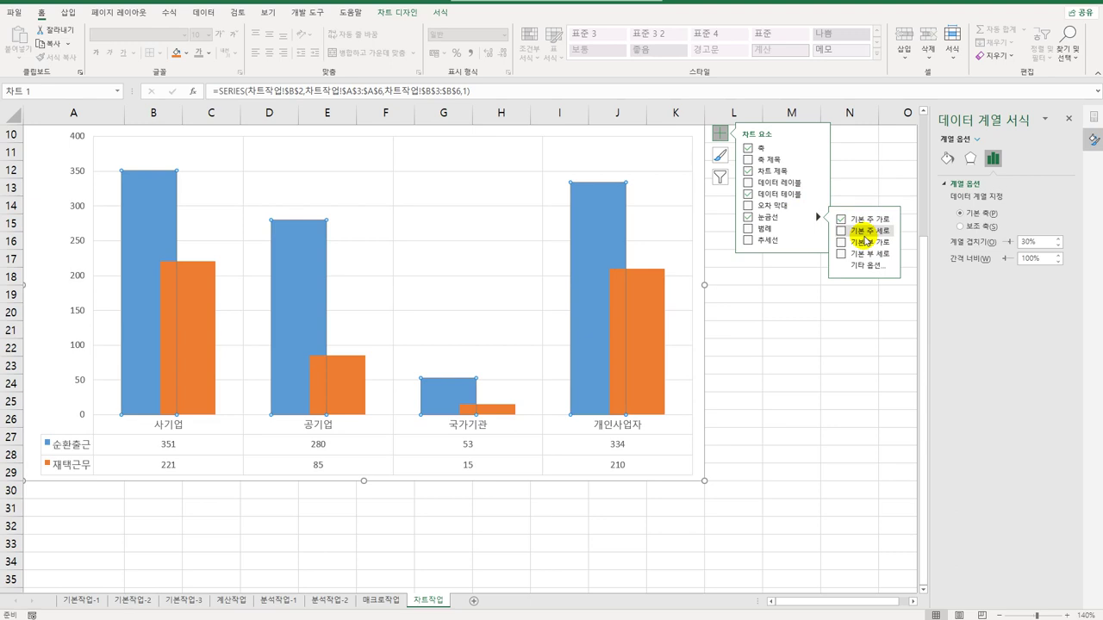
left_click(867, 237)
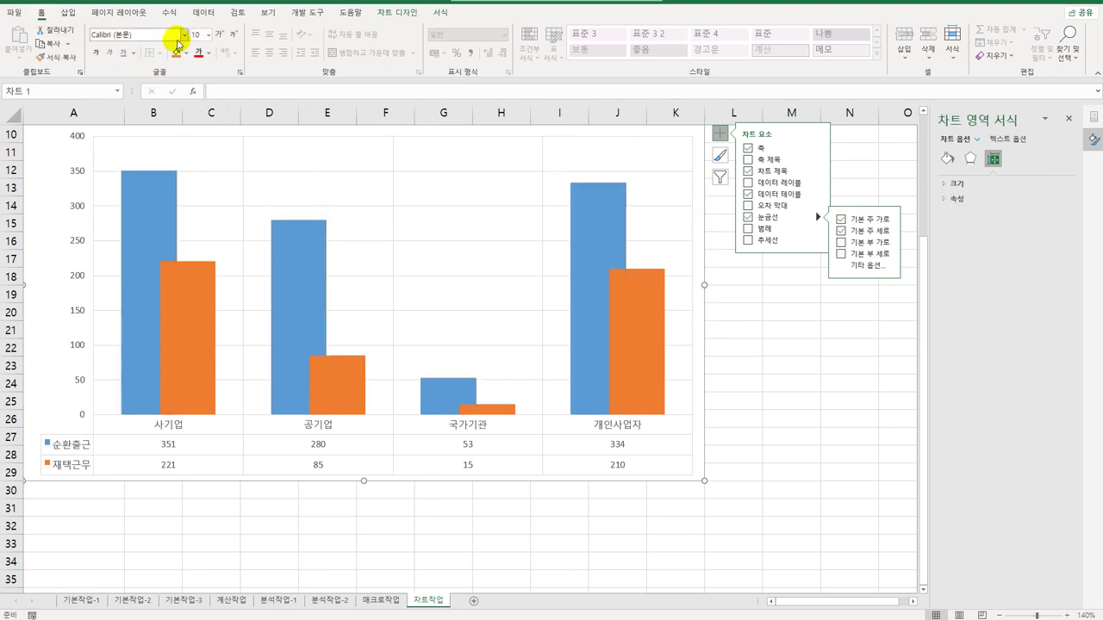
Set the whole chart area's font to 굴림 with a font size of 11.
left_click(183, 38)
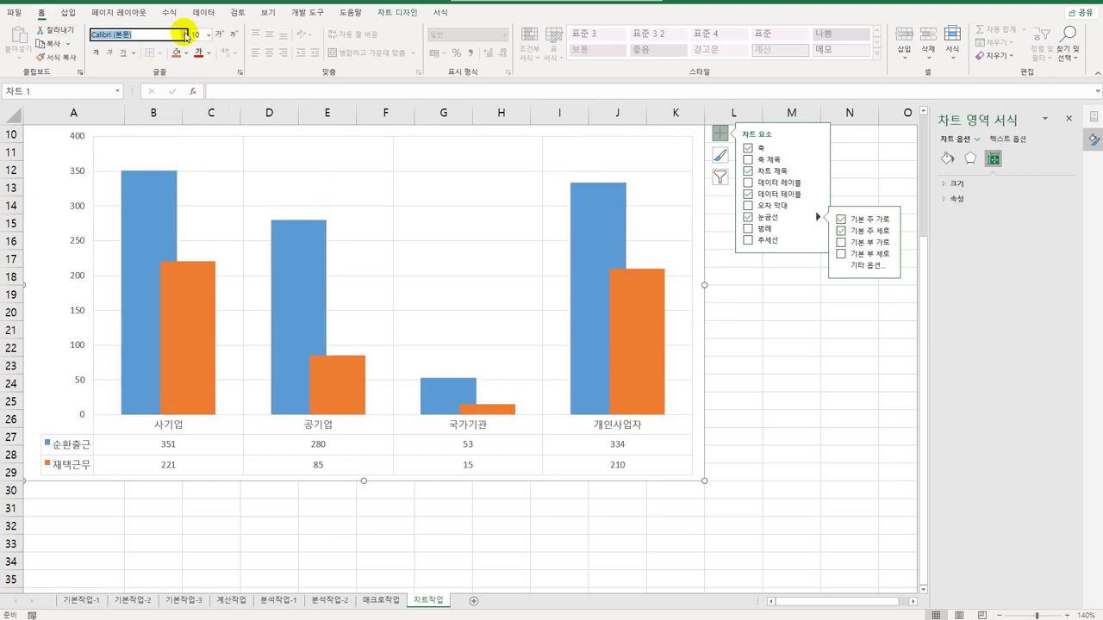
left_click(183, 34)
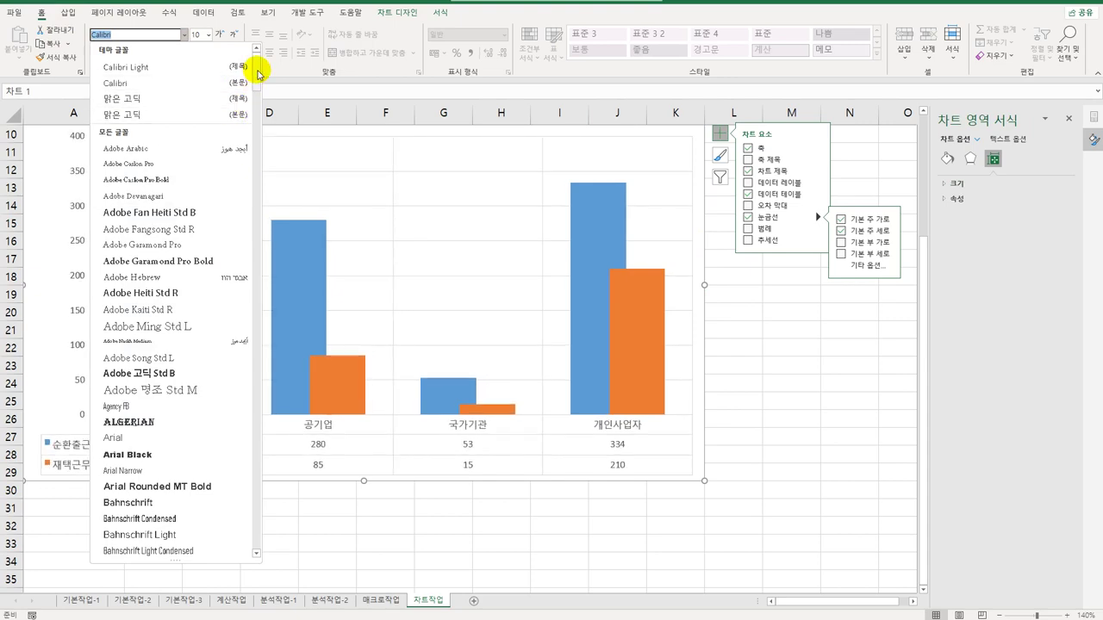
left_click_drag(257, 75, 227, 512)
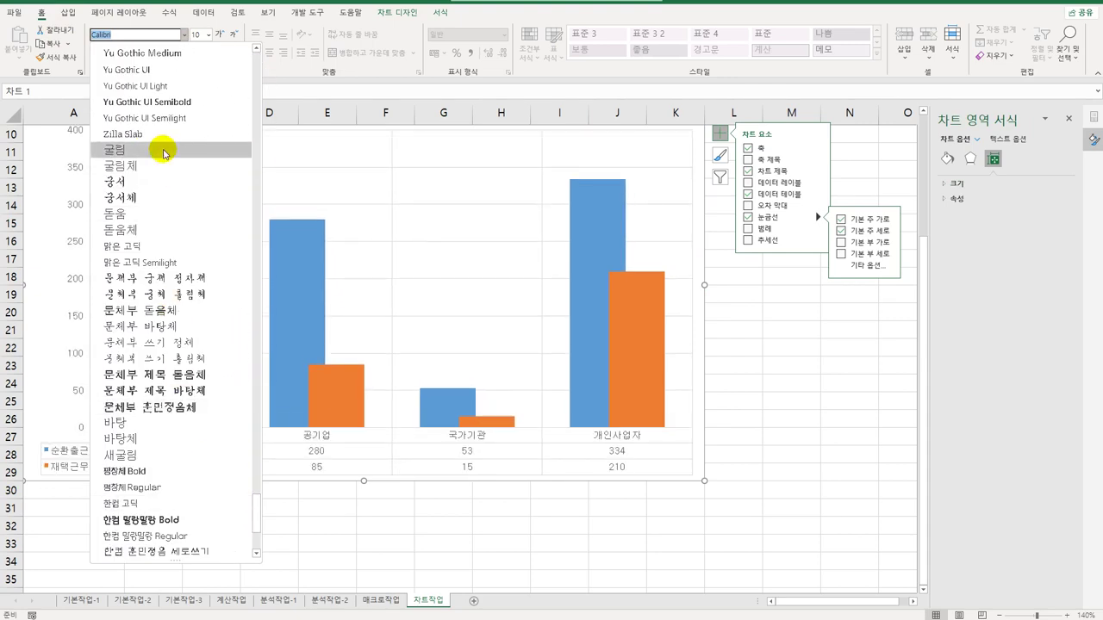
left_click(155, 147)
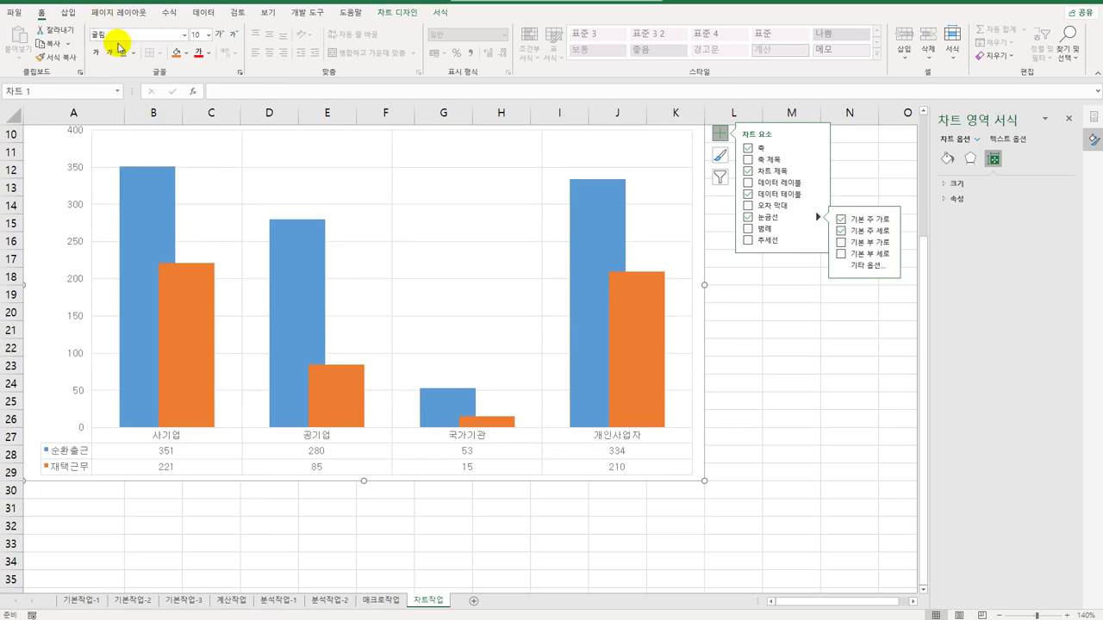
left_click(209, 34)
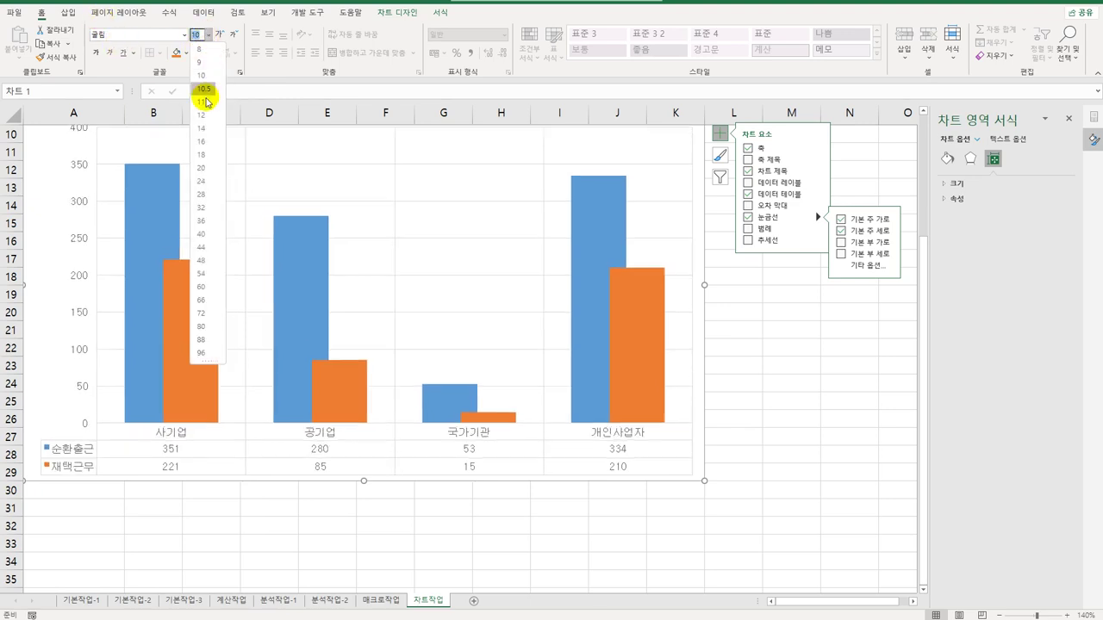
left_click(203, 101)
Apply the shape style 미세 효과 - 파랑, 강조 1 to the chart title.
scroll(303, 308, "up", 2)
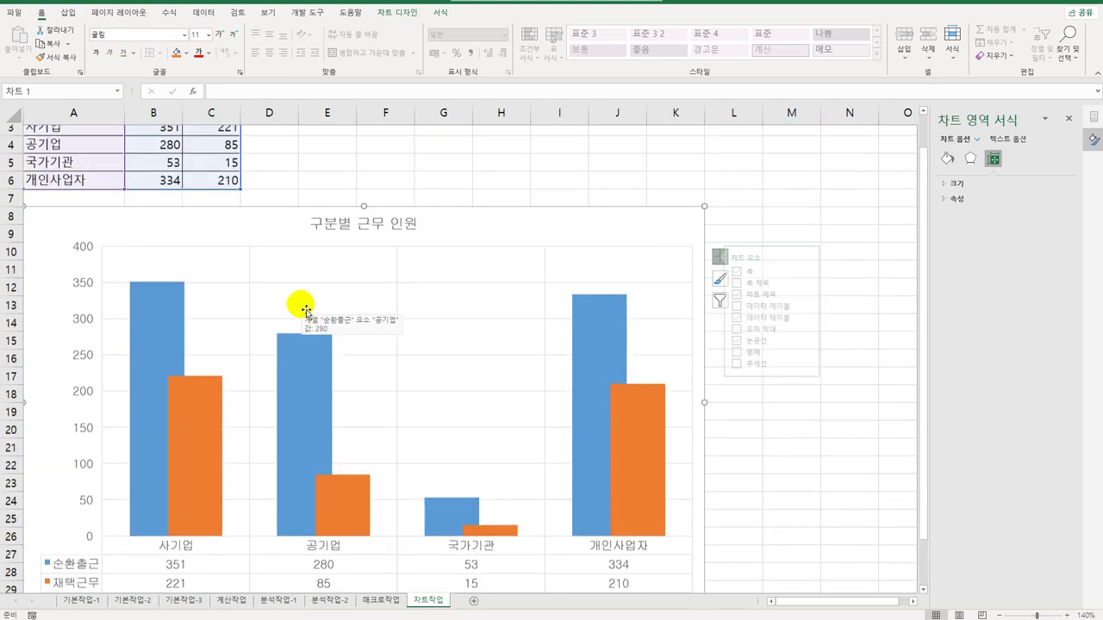
scroll(303, 308, "up", 1)
left_click(350, 274)
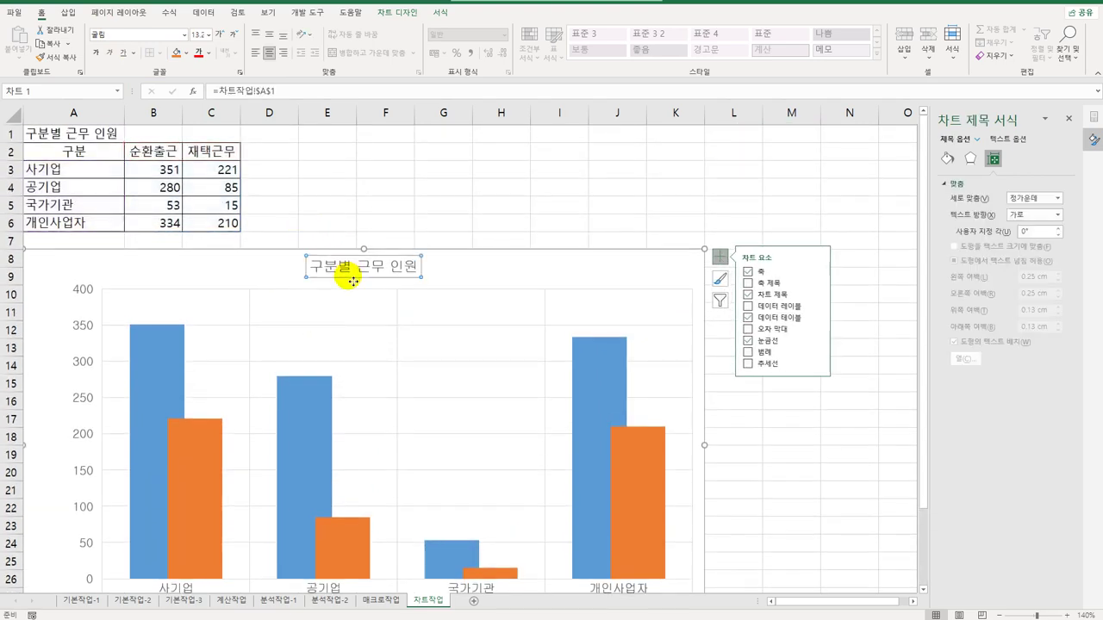
left_click(440, 13)
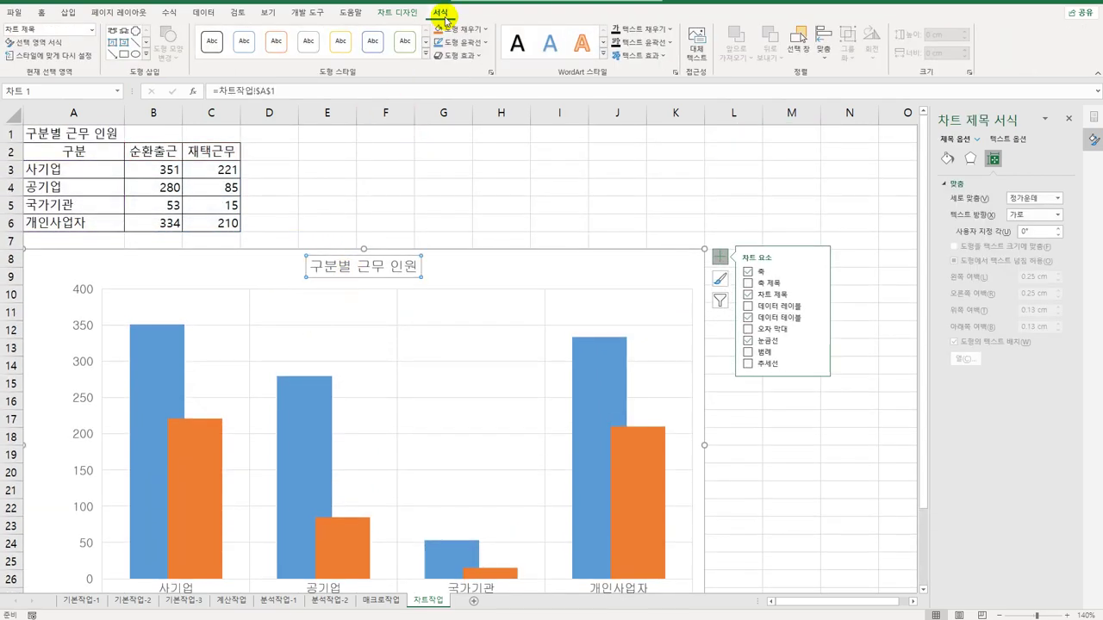
left_click(425, 53)
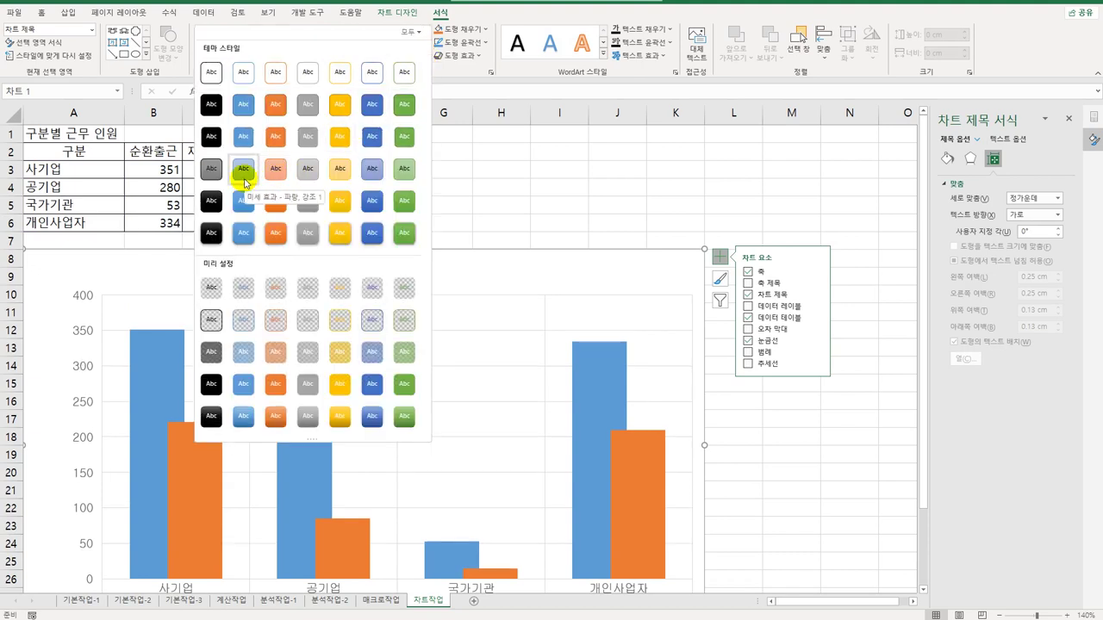
left_click(244, 177)
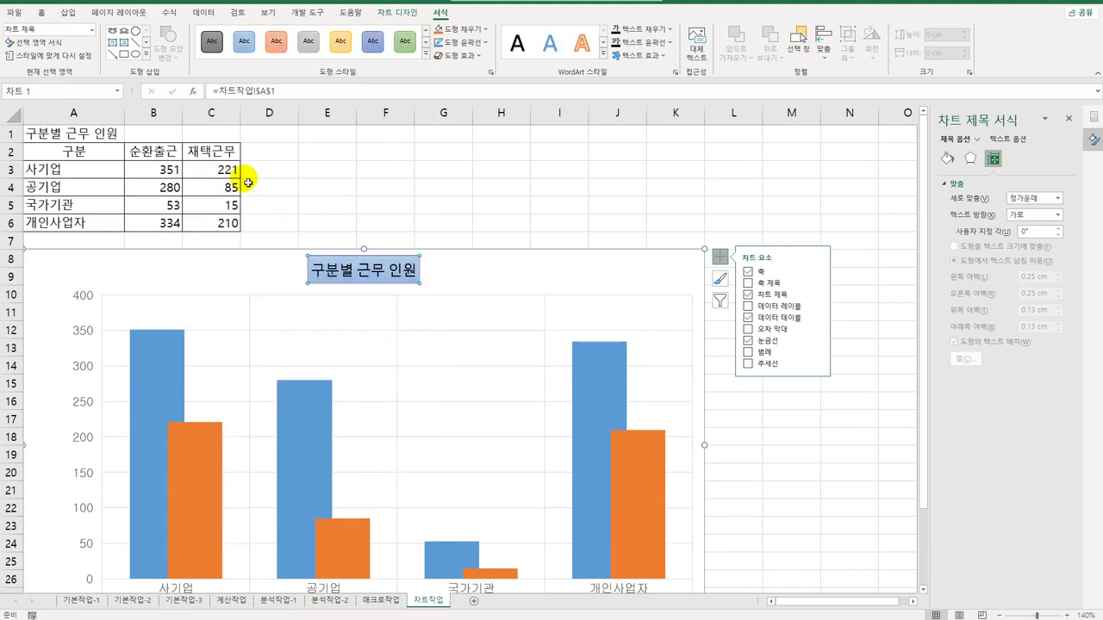
Set the chart title's font size to 20.
left_click(41, 14)
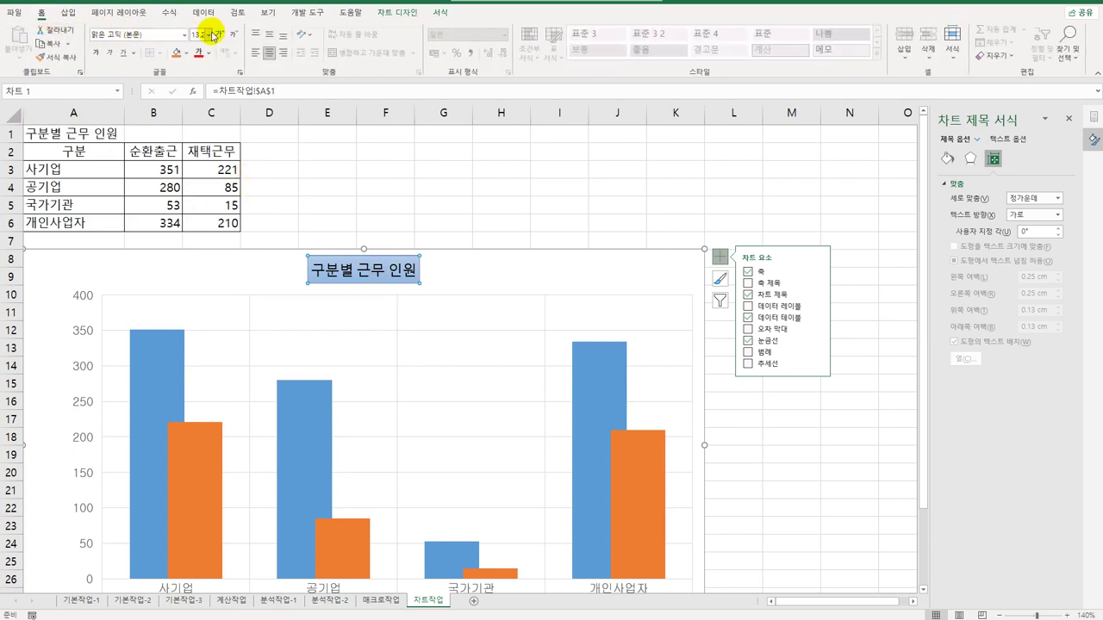
left_click(210, 36)
left_click(201, 168)
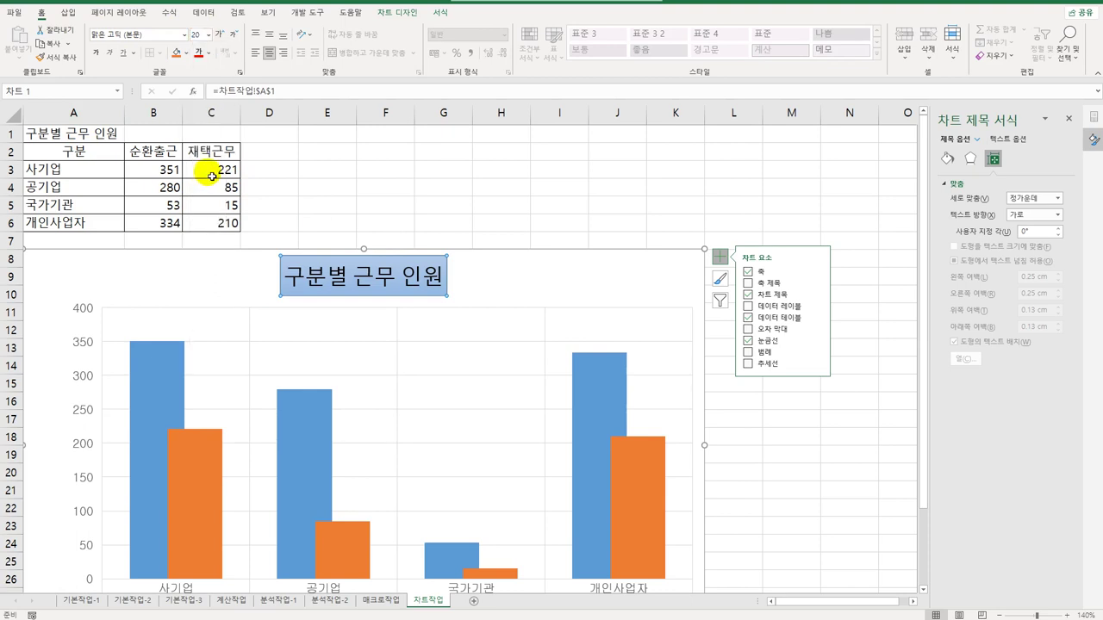
Apply the second preset (미리 설정) shape effect to the 재택근무 data series.
scroll(412, 229, "down", 3)
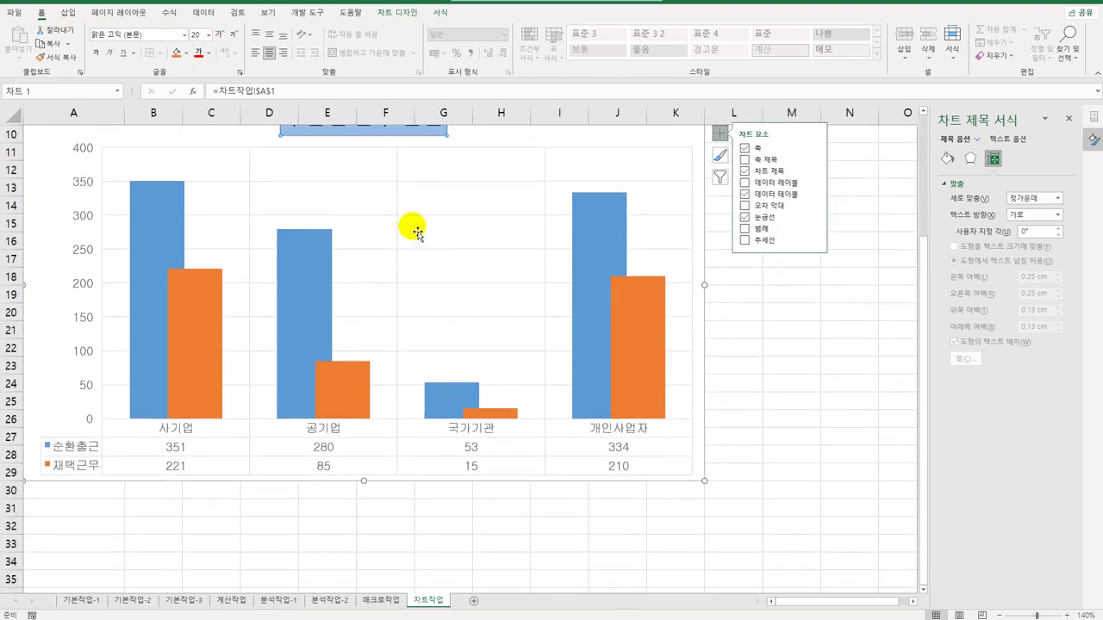
left_click(183, 404)
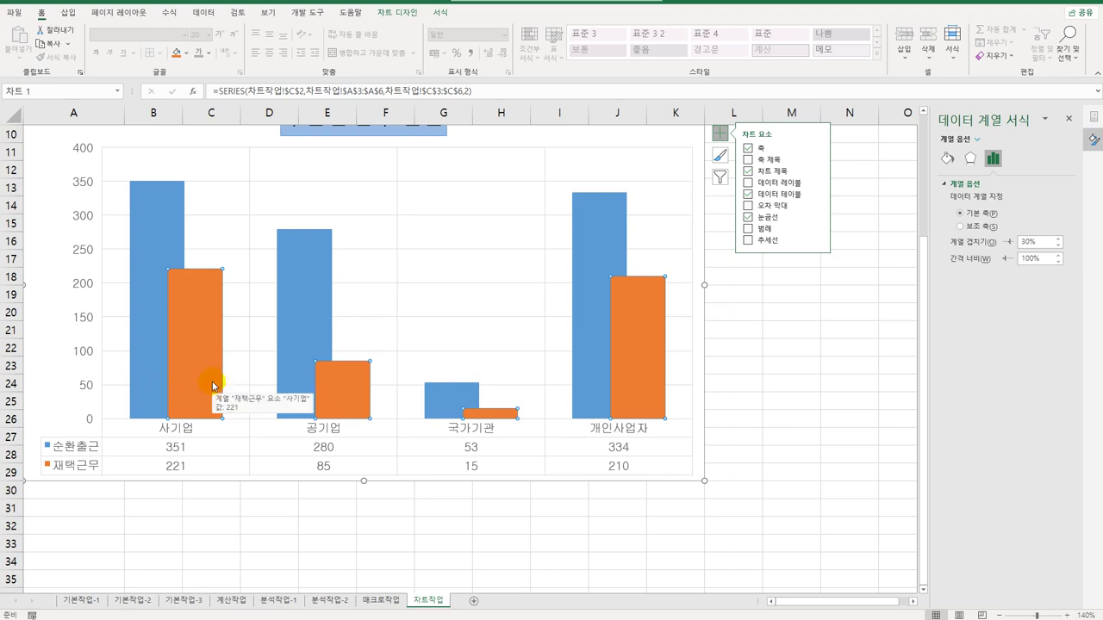
left_click(439, 12)
left_click(462, 56)
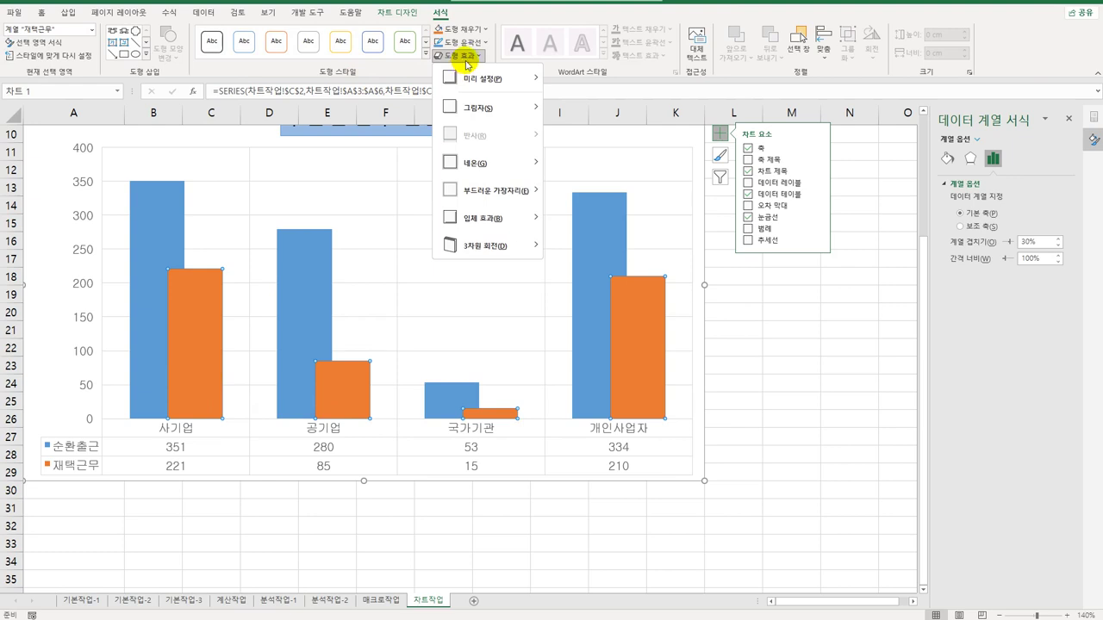
mouse_move(475, 86)
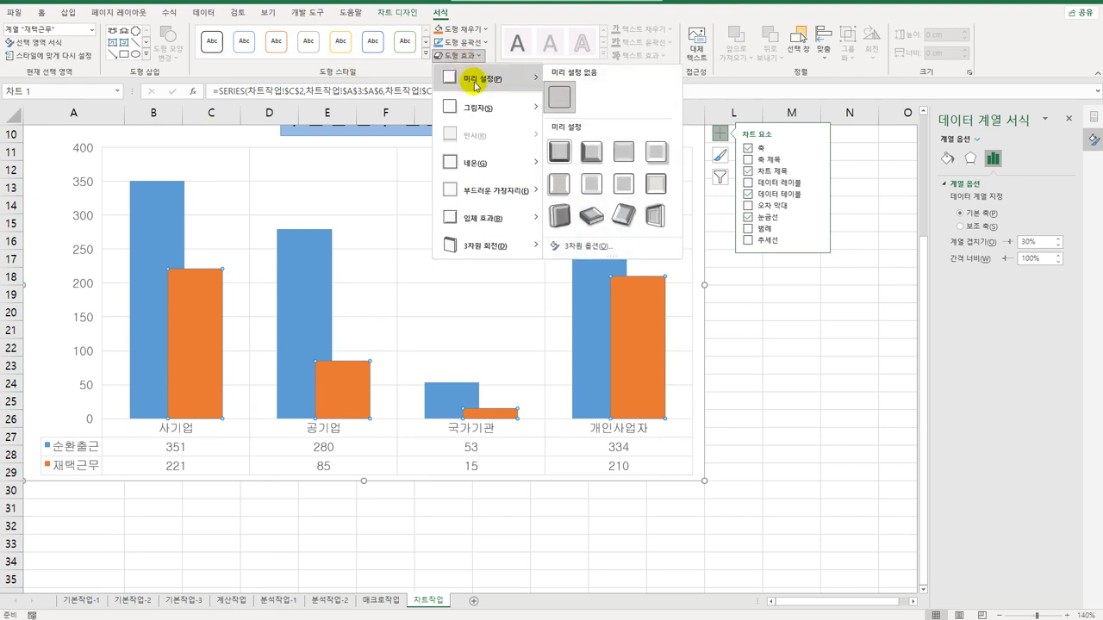
left_click(592, 154)
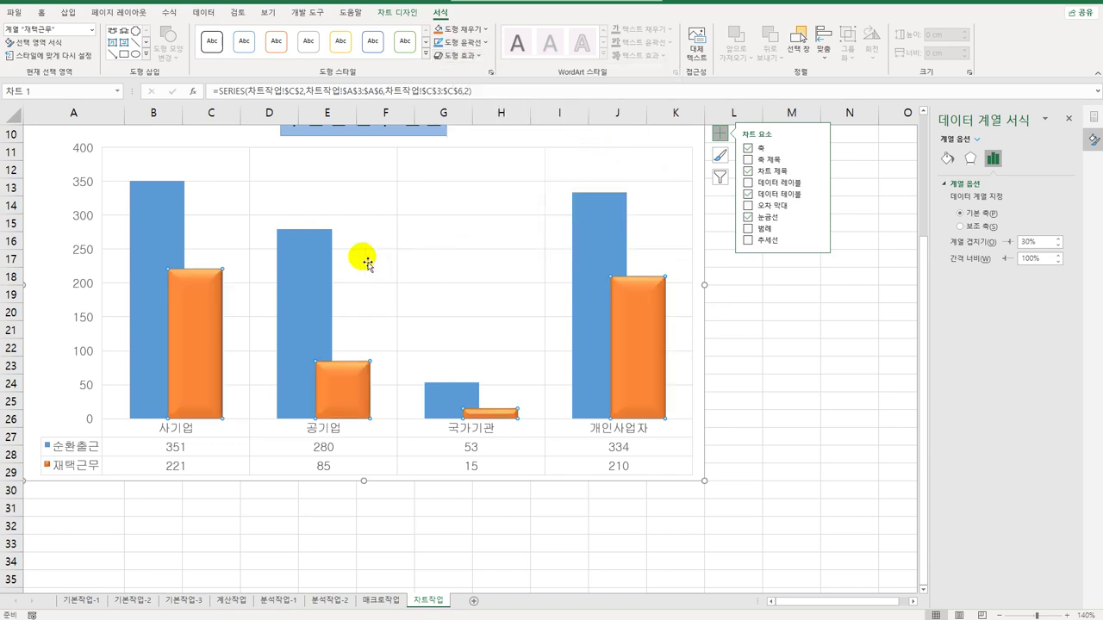
Add an exponential (지수) trendline to the 재택근무 data series and deselect the chart.
right_click(197, 287)
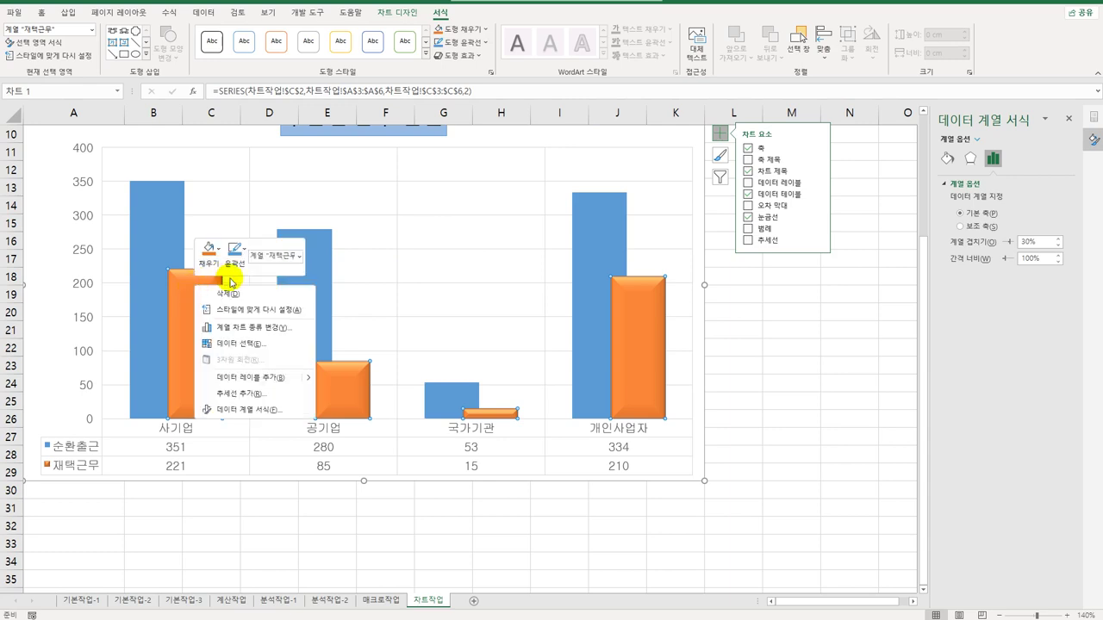
left_click(257, 393)
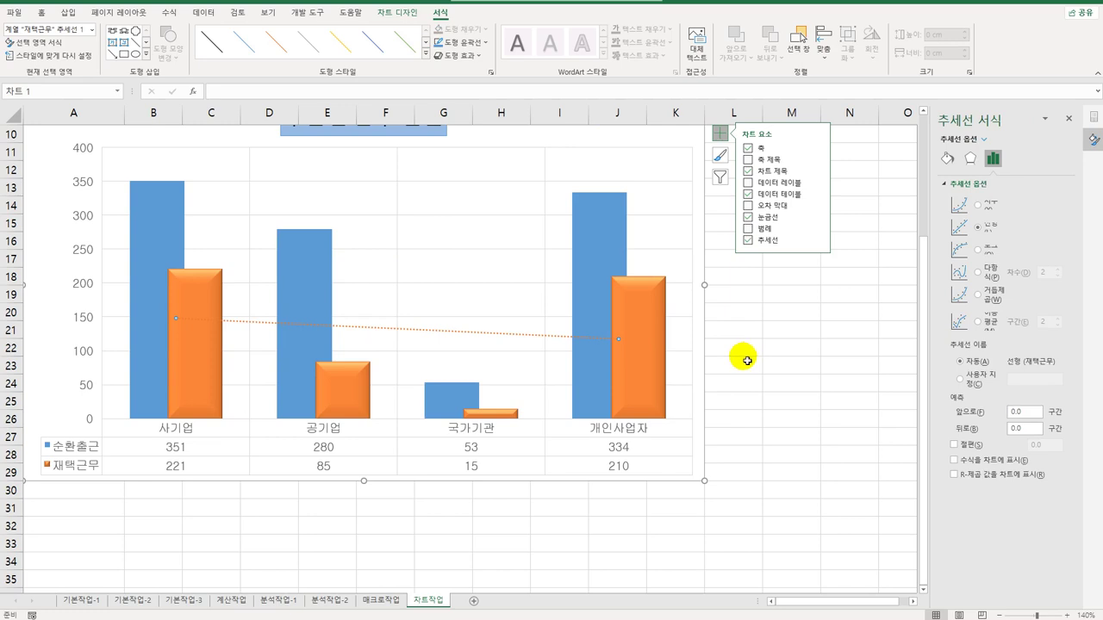
left_click(993, 205)
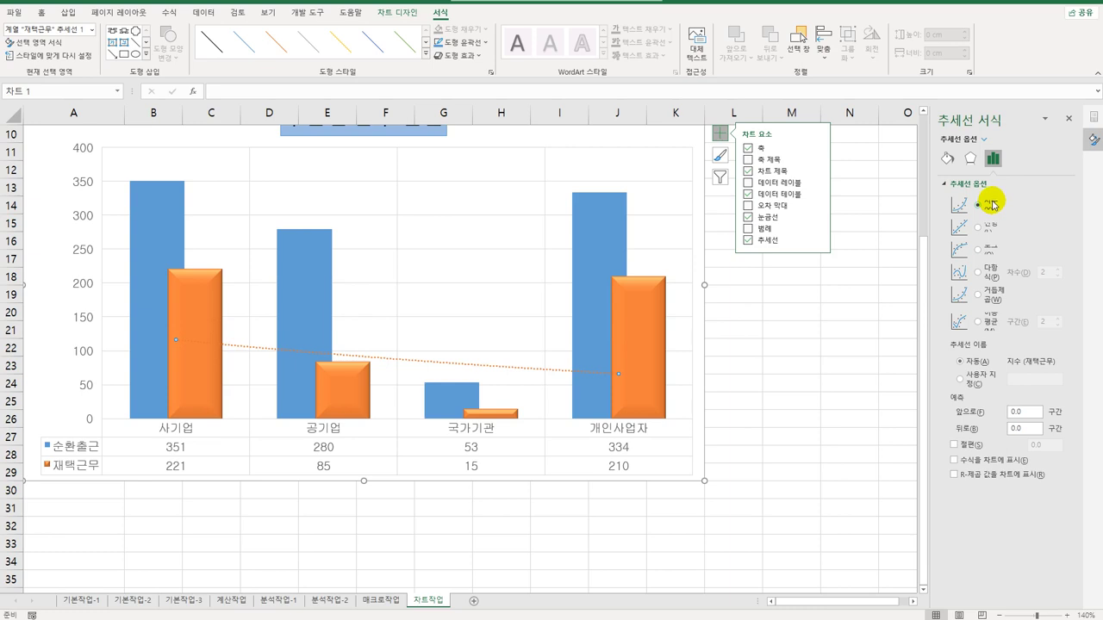
left_click(818, 240)
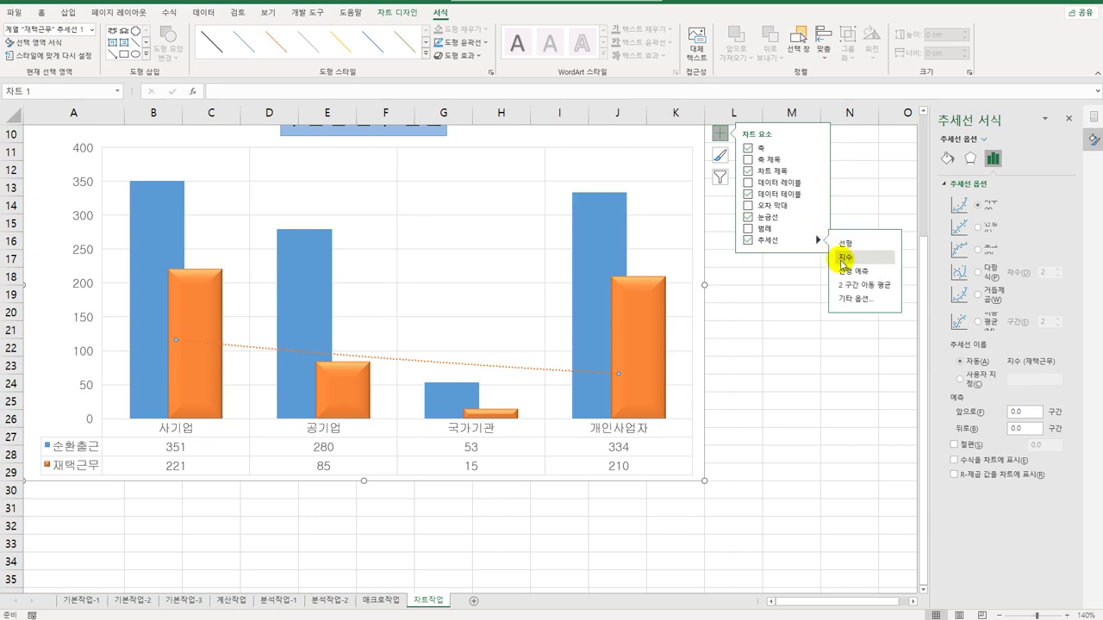
left_click(732, 418)
scroll(770, 396, "up", 2)
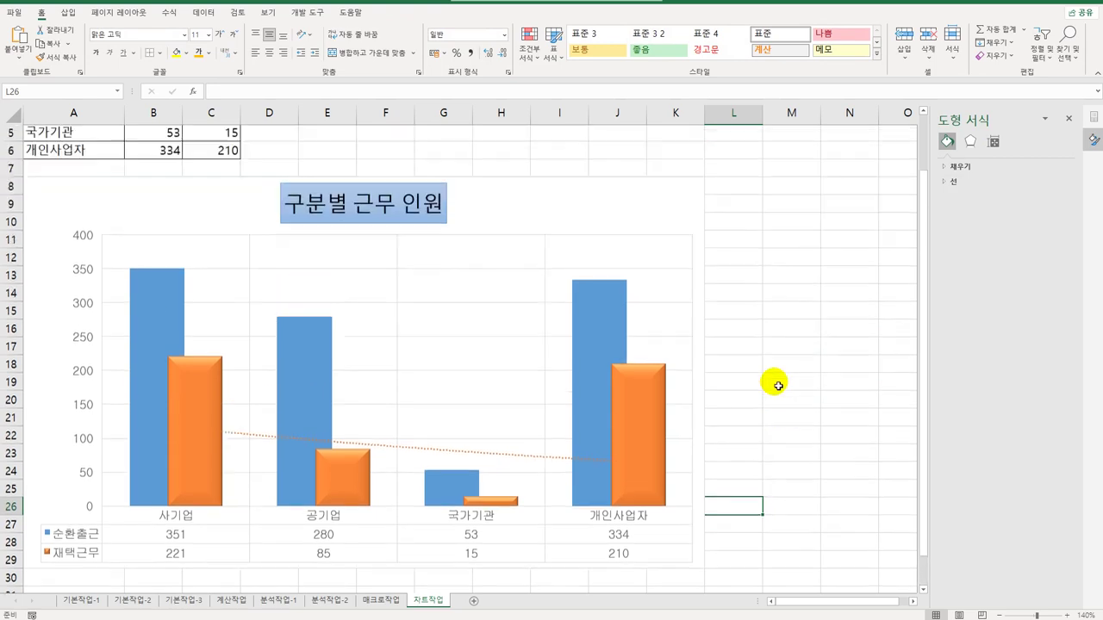
scroll(775, 381, "down", 2)
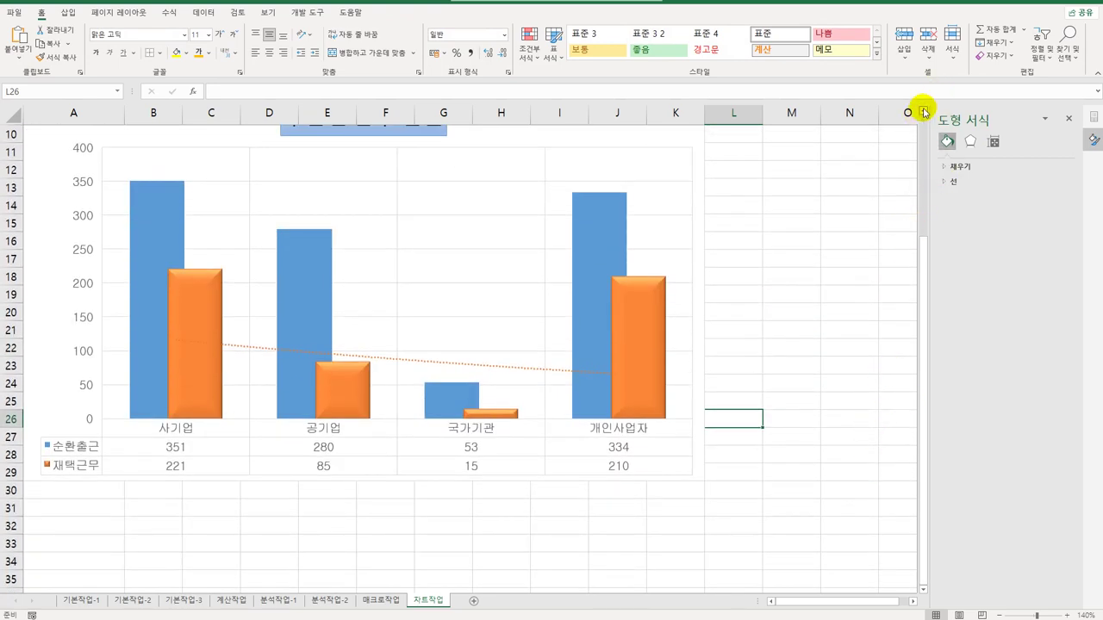
scroll(922, 114, "up", 1)
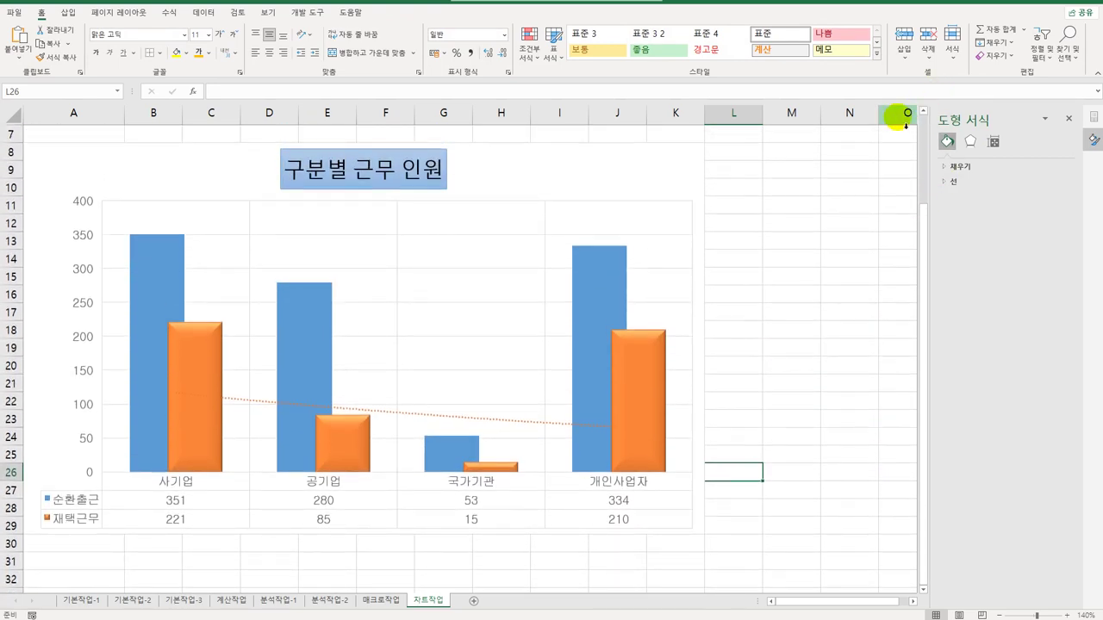